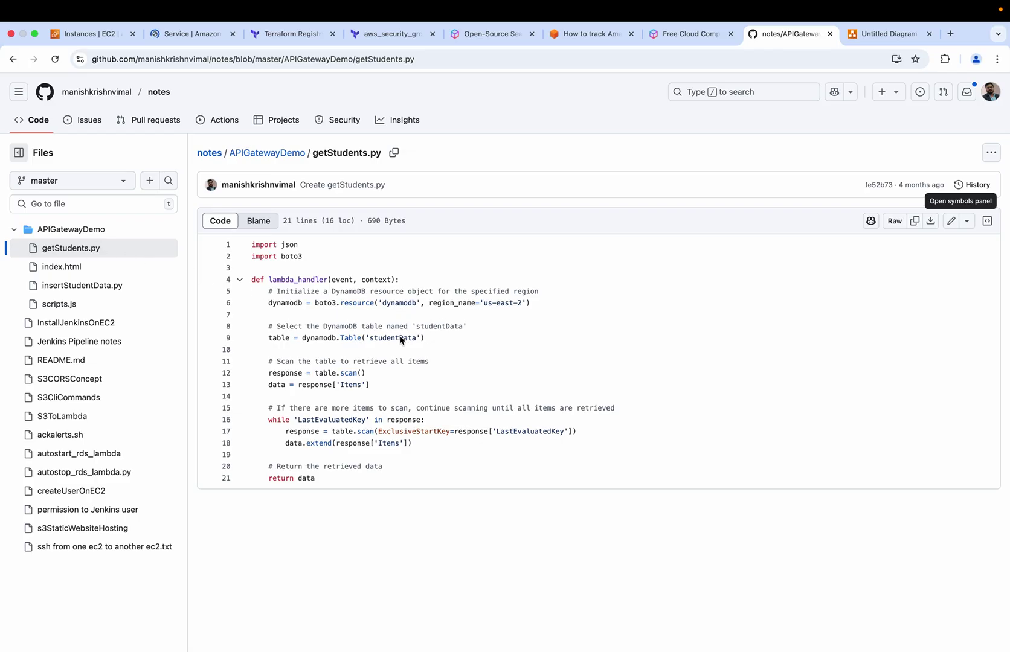
Step: Start a new DynamoDB table and name it studentData, matching the table name used in getStudents.py
drag(418, 340, 370, 345)
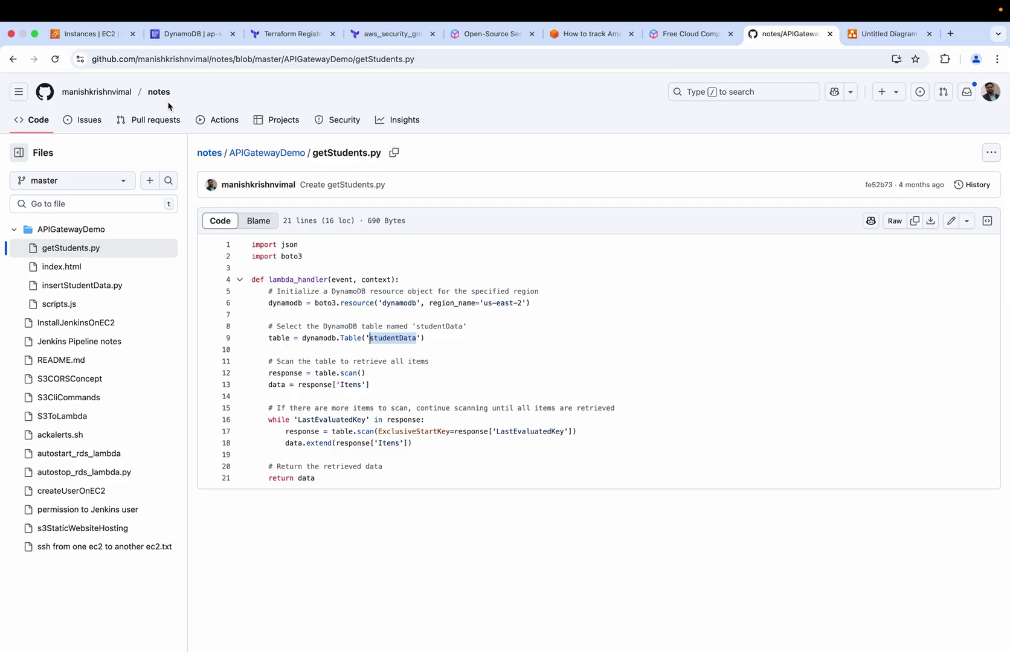
click(183, 38)
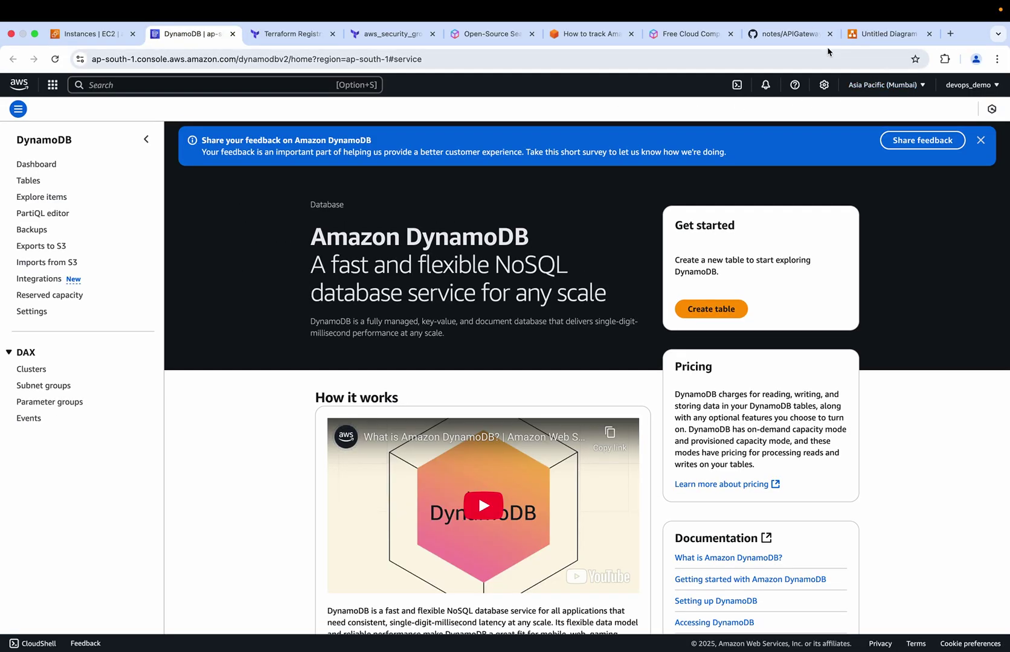
click(770, 35)
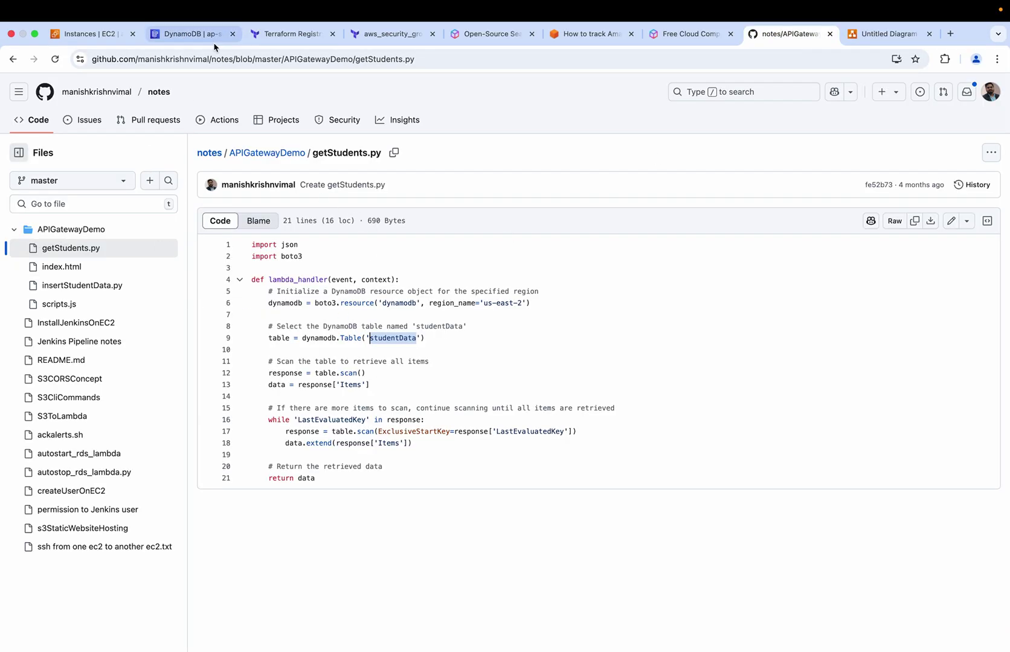
click(187, 35)
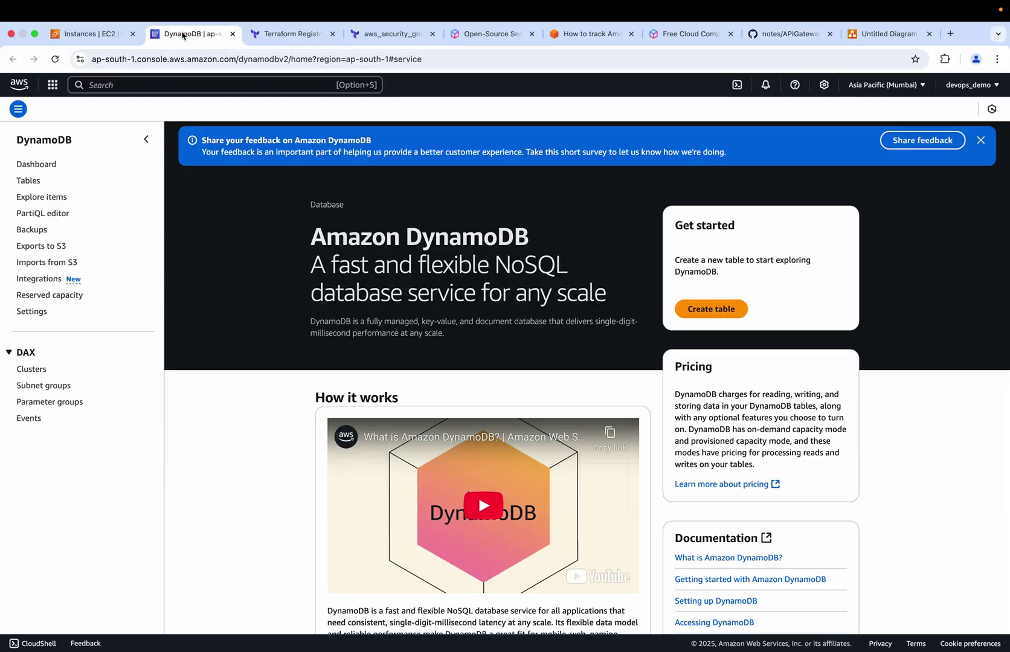
click(29, 181)
click(943, 188)
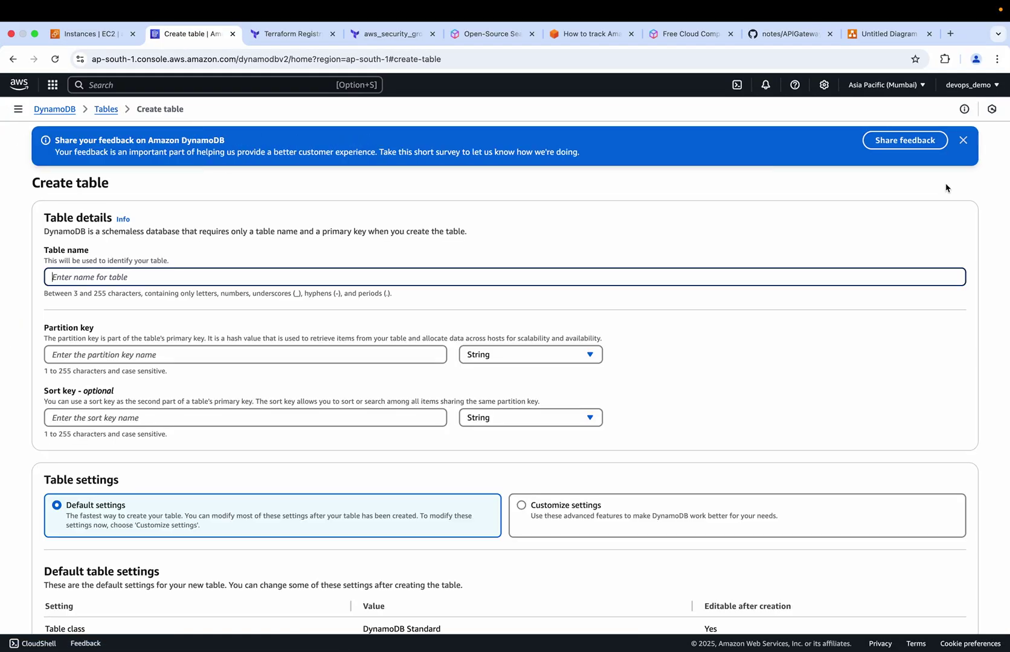
text(studentData)
Step: Set the table's partition key to studentid, copied from the event field in insertStudentData.py in the GitHub repository
click(87, 361)
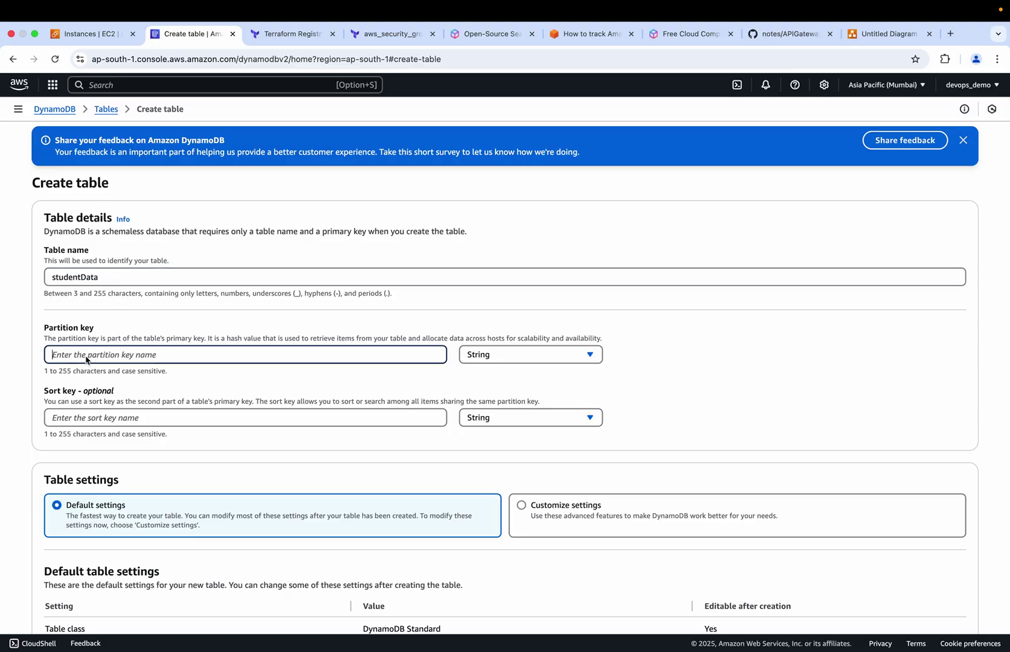
click(755, 34)
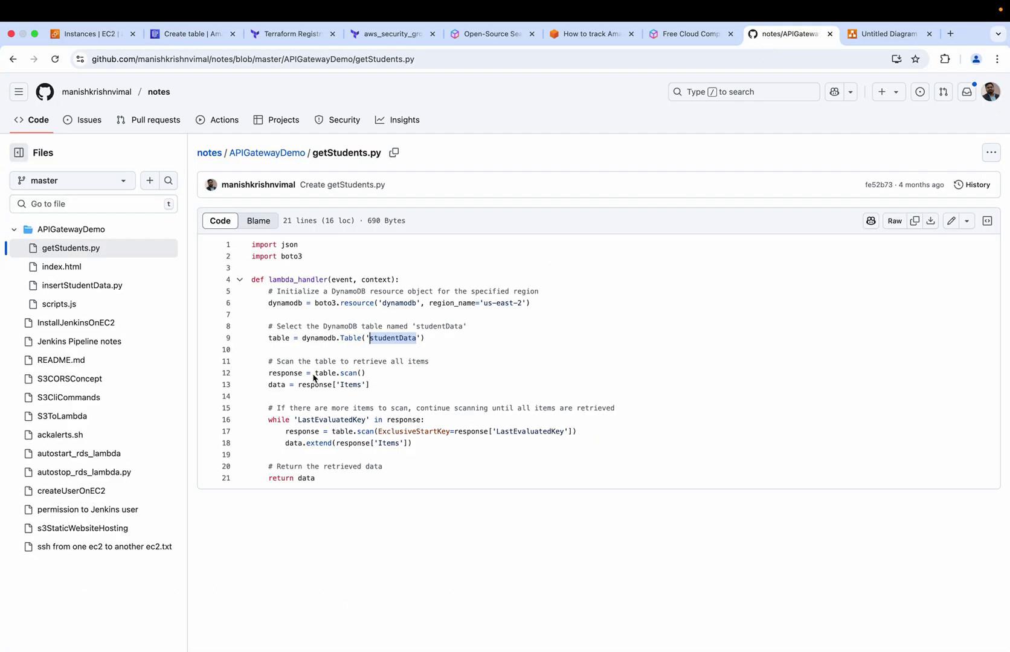
click(69, 287)
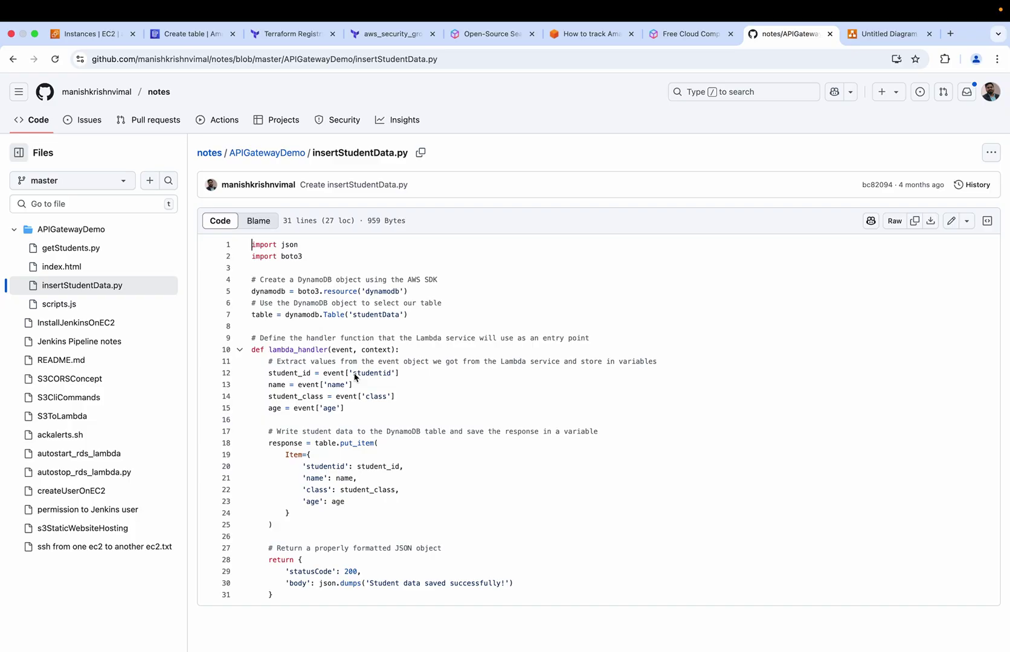
drag(354, 376, 390, 379)
key(super+c)
click(178, 35)
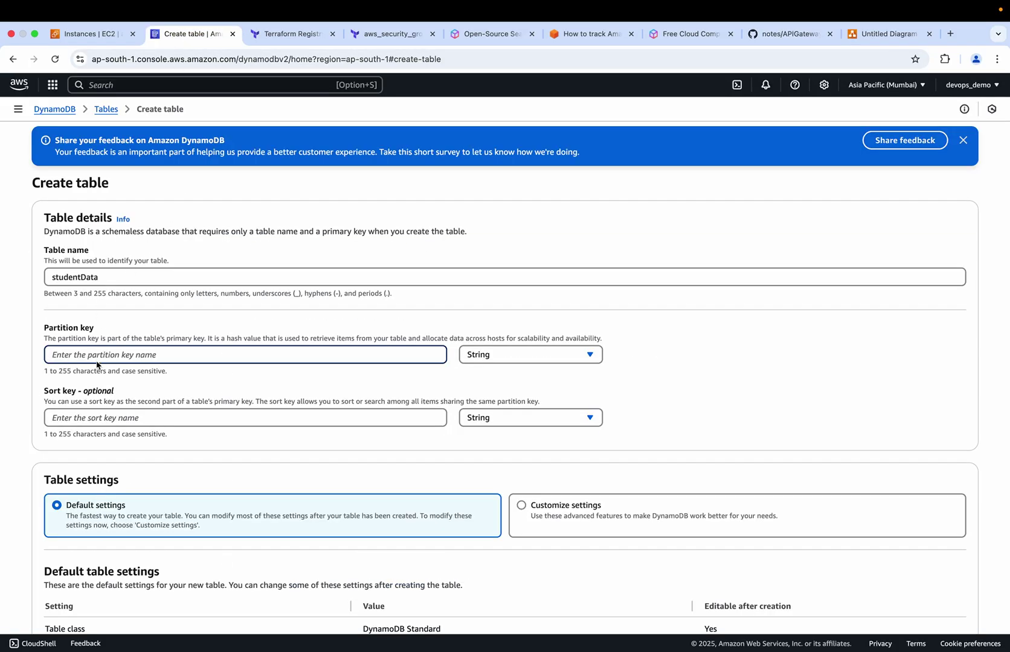
key(super+v)
Step: Create the studentData table with the default settings and no tags
scroll(201, 430, down, 5)
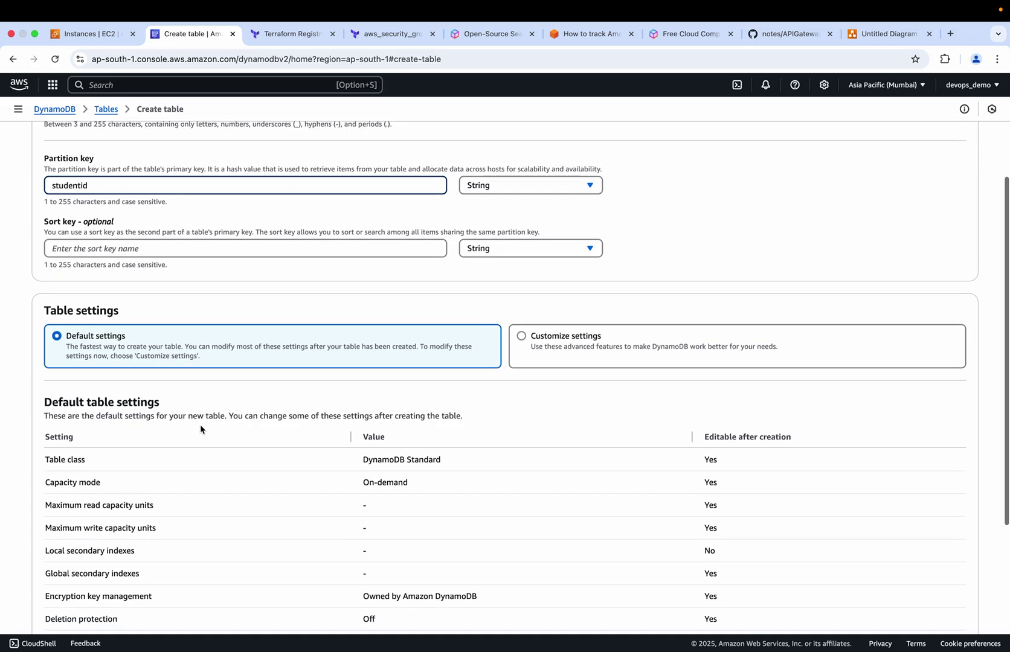
scroll(117, 442, down, 3)
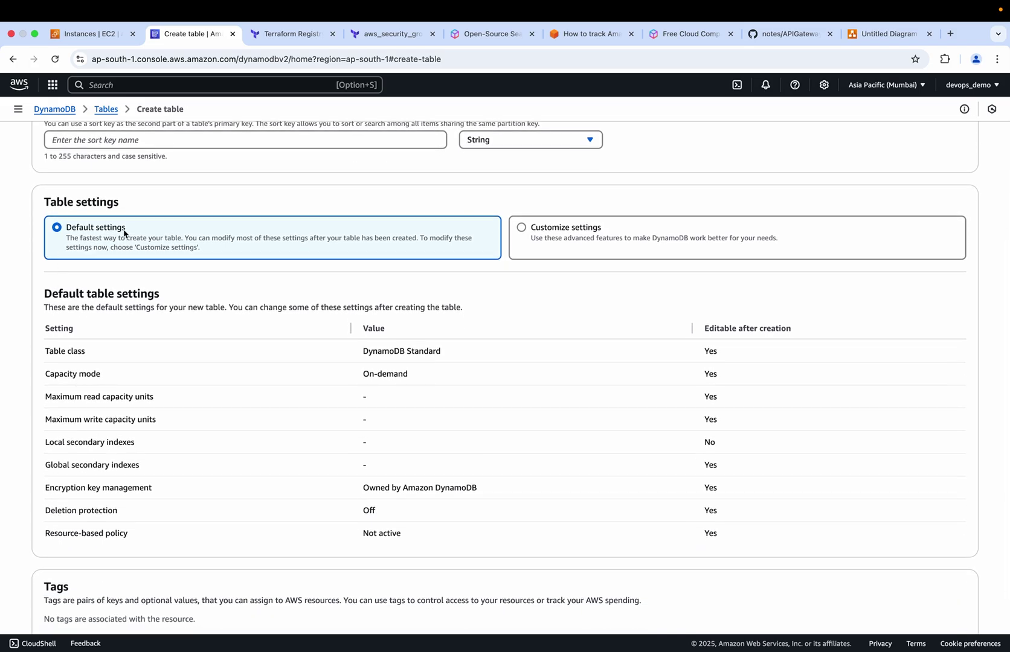
scroll(175, 442, down, 3)
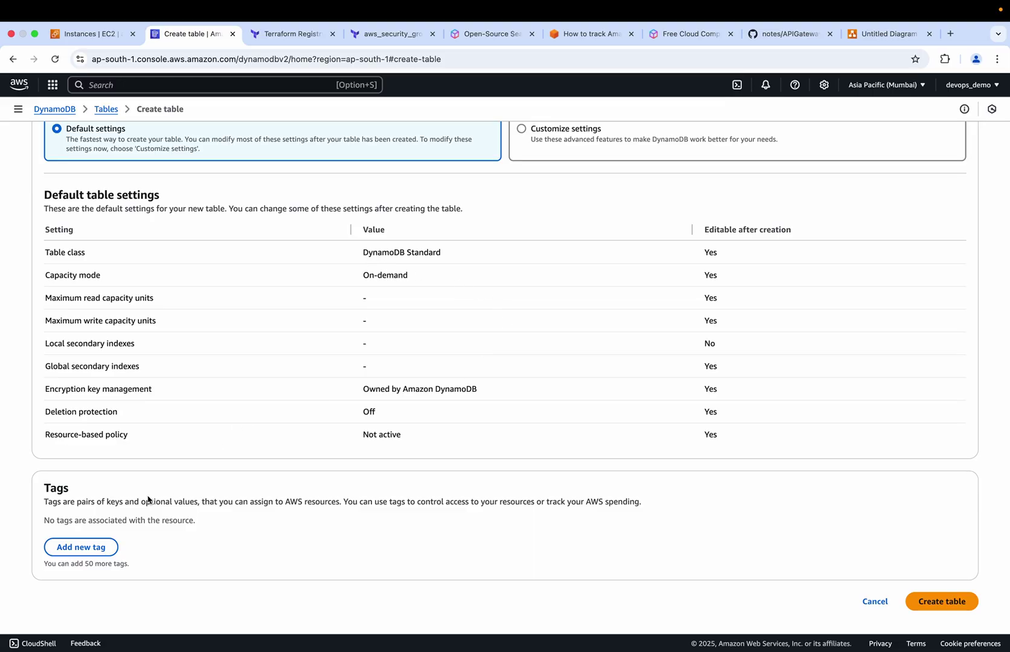
click(940, 601)
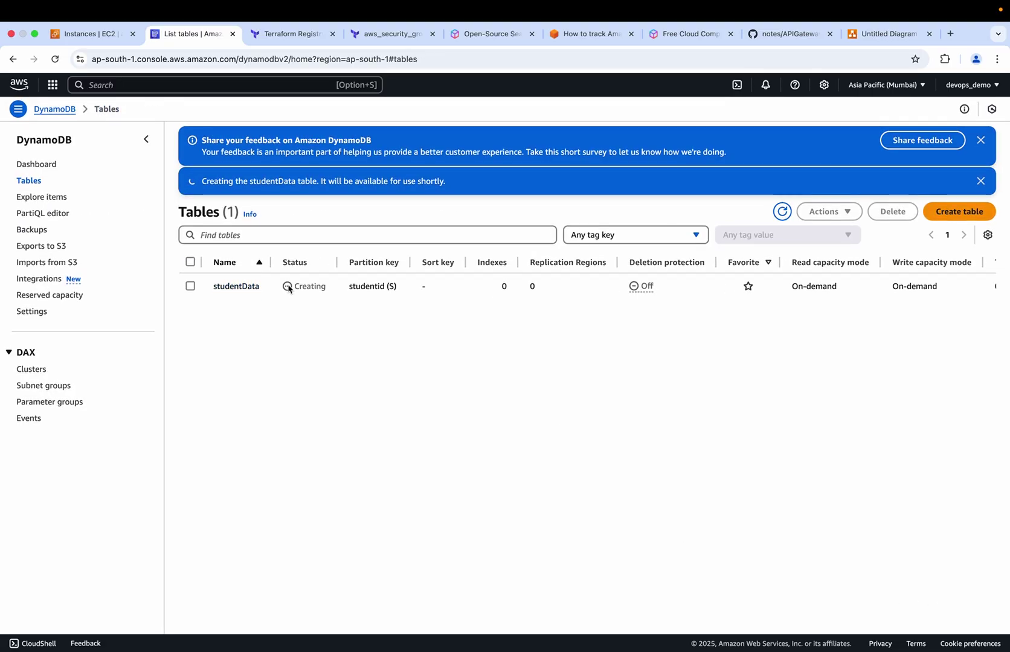
Step: Review the APIGatewayDemo architecture diagram, and refresh DynamoDB's item explorer after dismissing the feedback banner
click(878, 37)
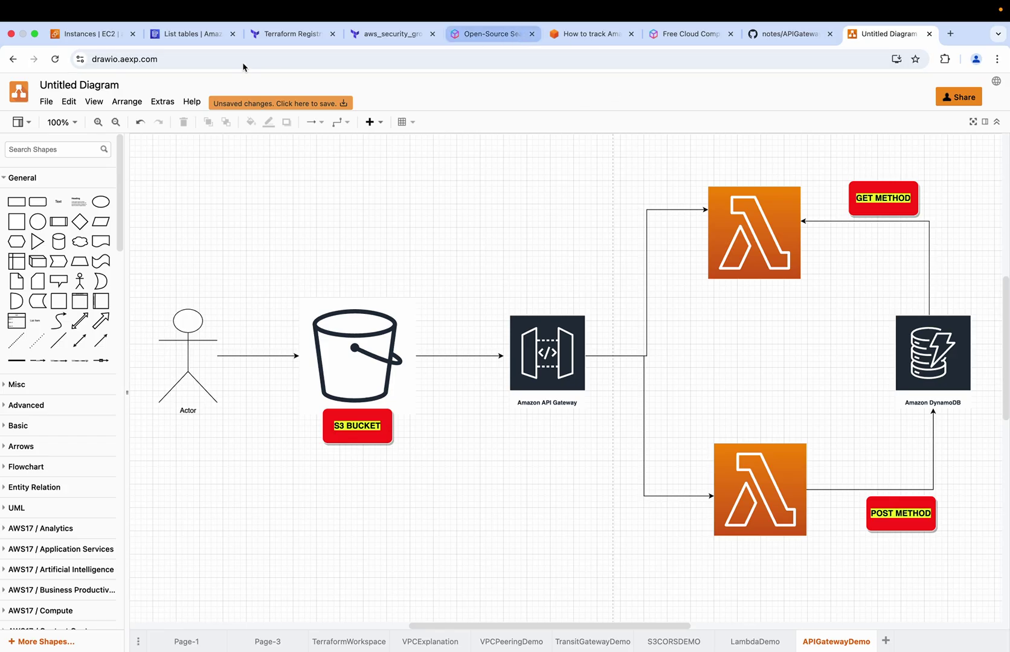
click(181, 34)
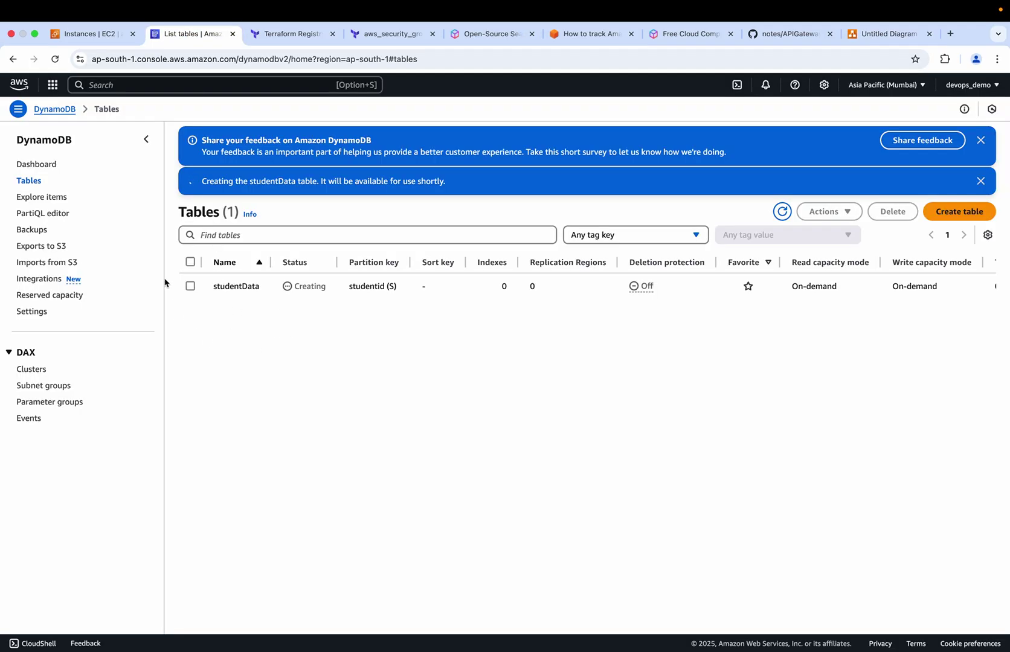
click(52, 201)
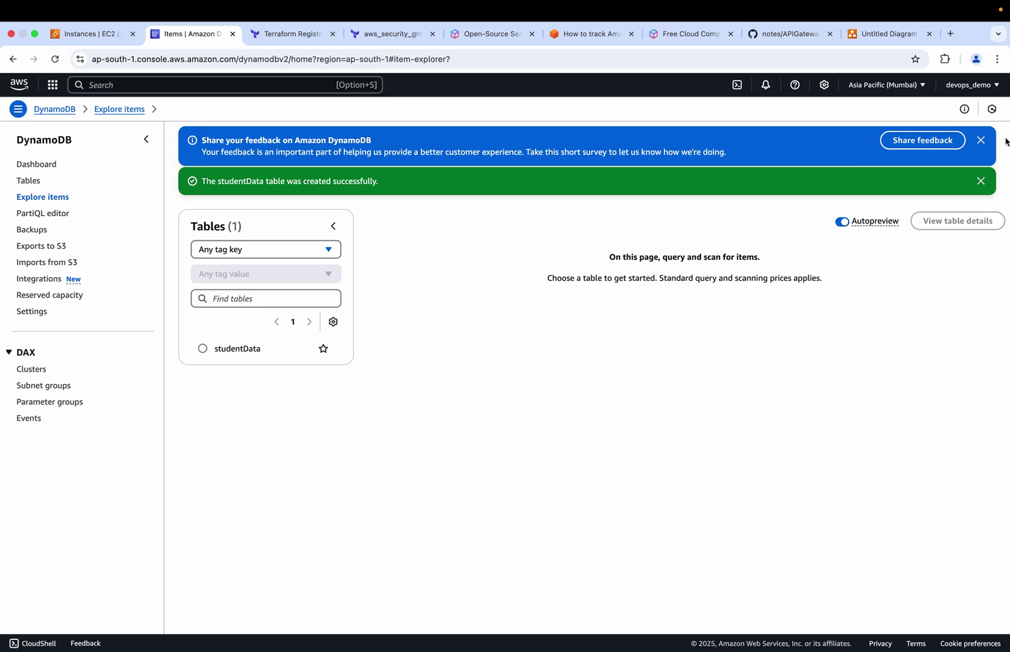
click(980, 141)
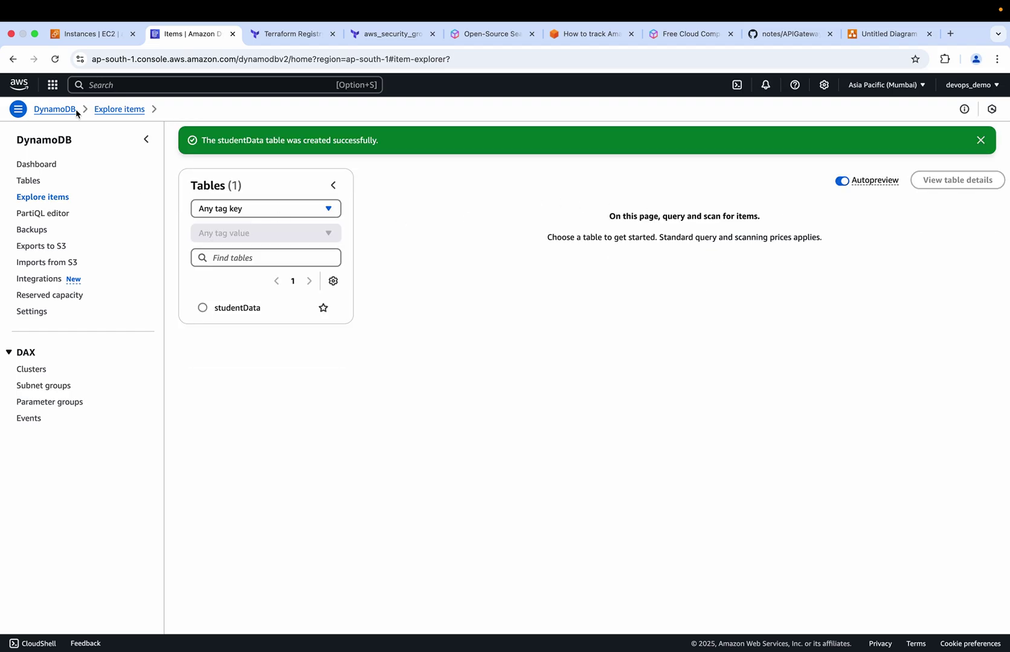
click(55, 59)
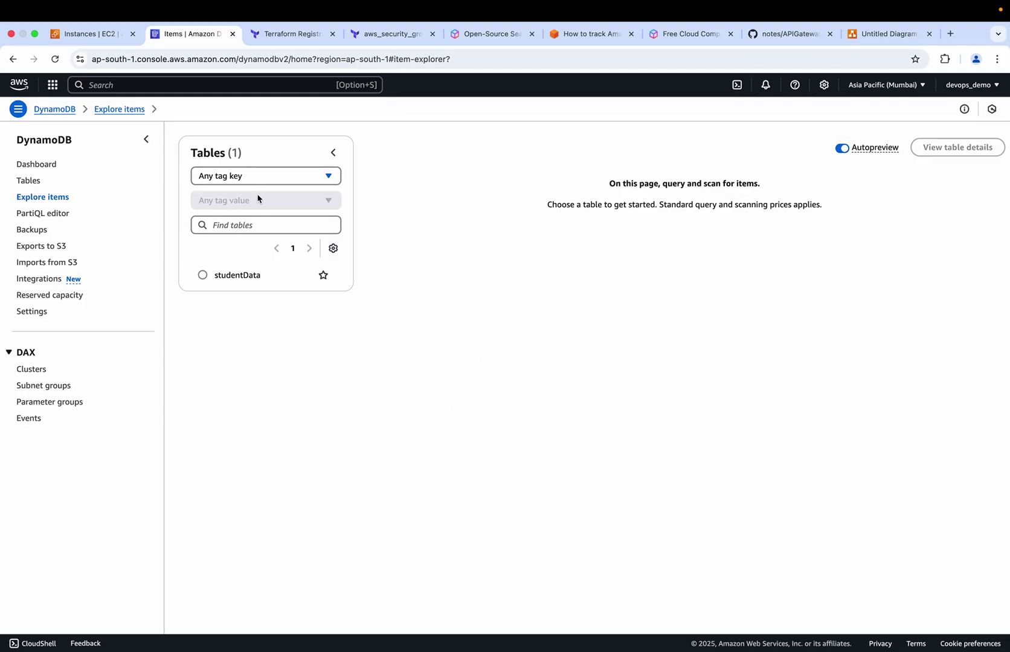
Step: Filter the DynamoDB tables by "student" and examine the partition key in the studentData table's details
click(238, 228)
text(student)
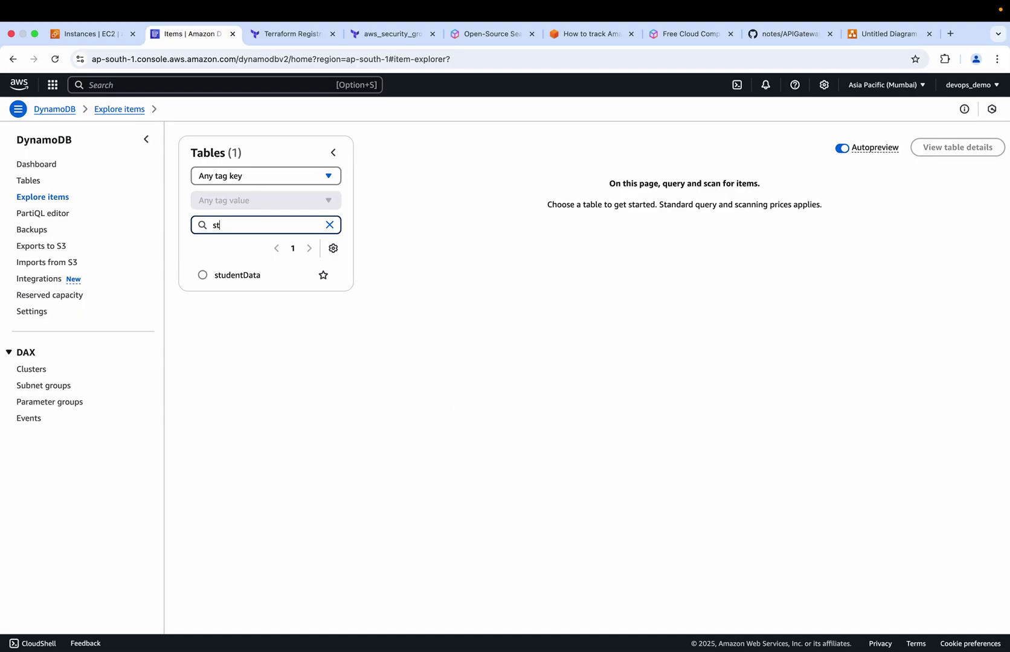
click(20, 181)
click(225, 215)
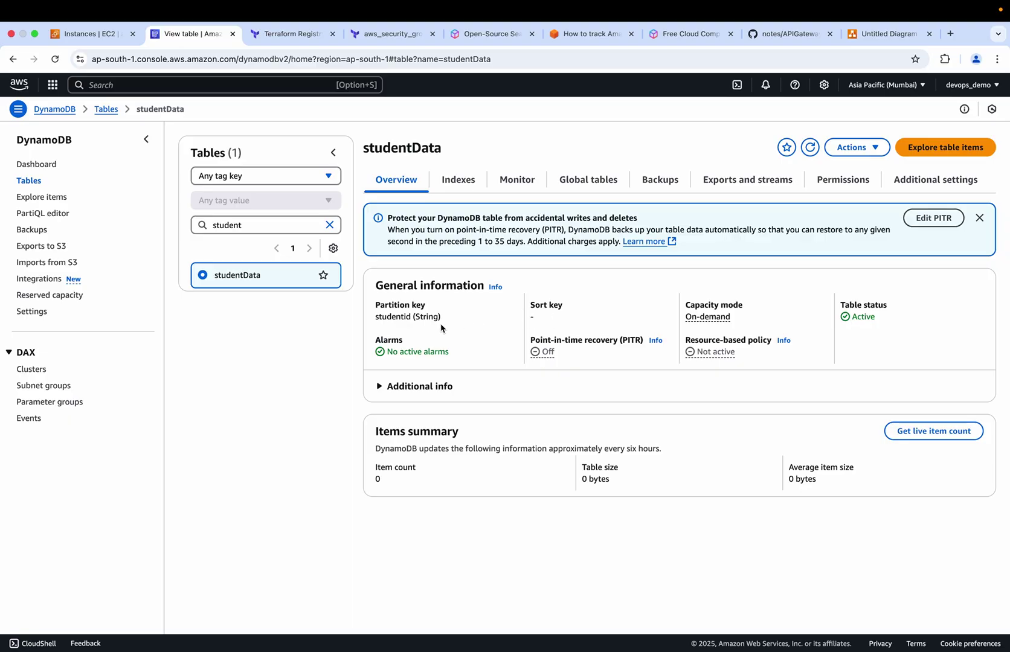
drag(373, 322, 415, 319)
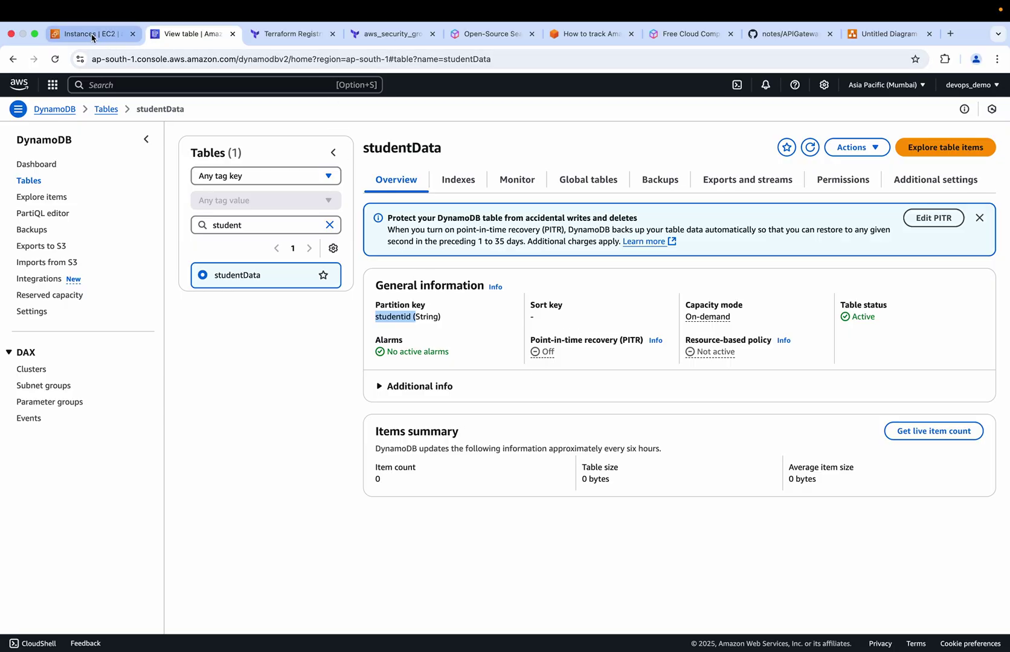
Step: From the EC2 console page, search the AWS services for "lambda" and open Lambda in a new browser tab
click(102, 41)
click(658, 302)
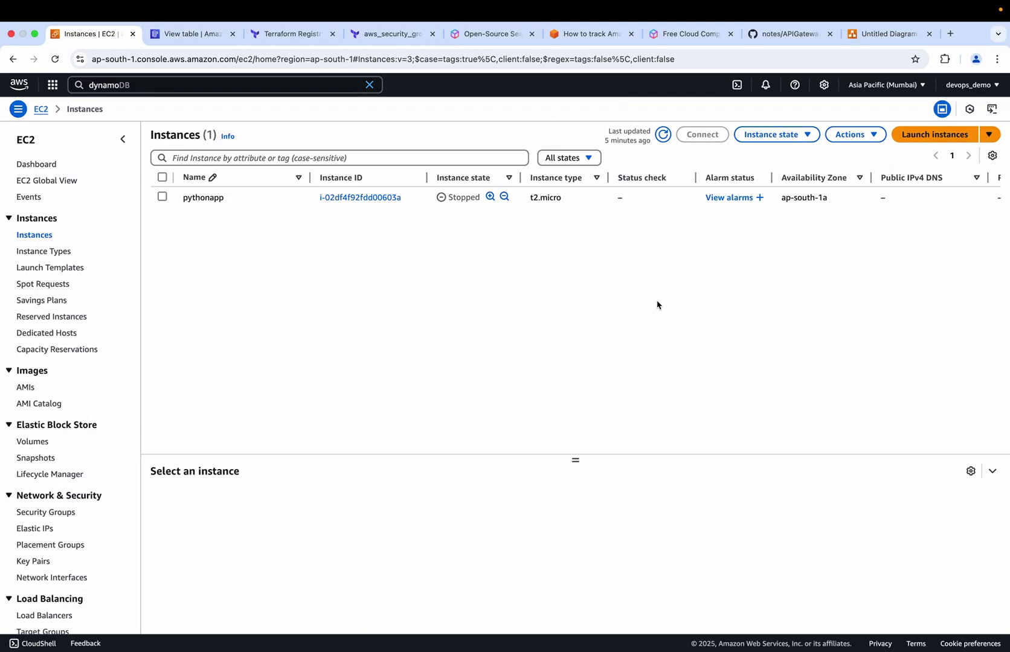
click(162, 90)
key(BackSpace)
key(BackSpace)
key(BackSpace)
key(BackSpace)
key(BackSpace)
key(BackSpace)
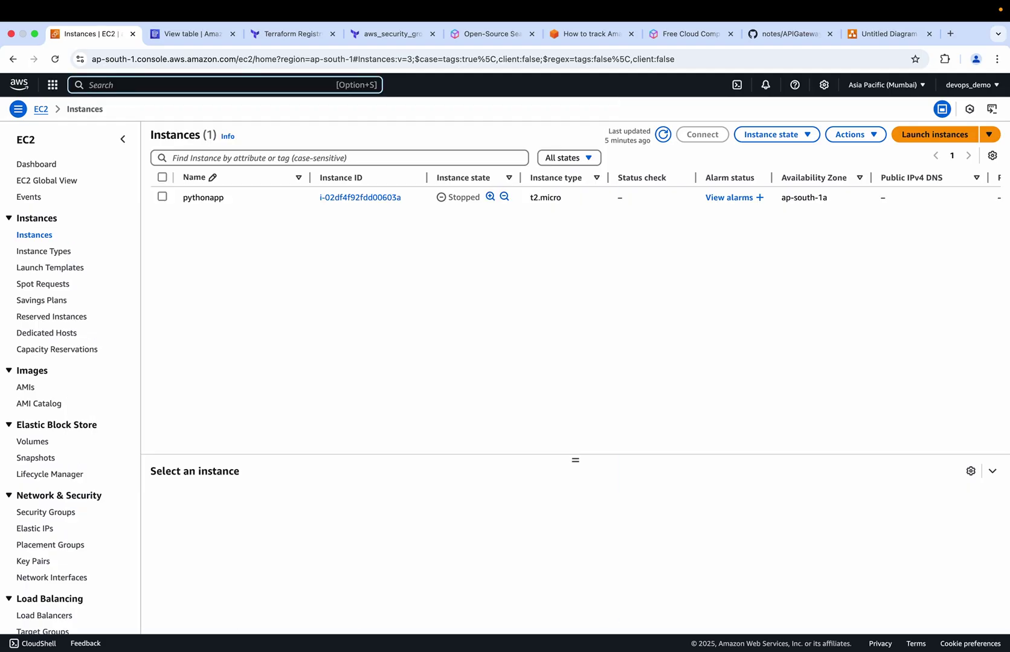
text(lambda)
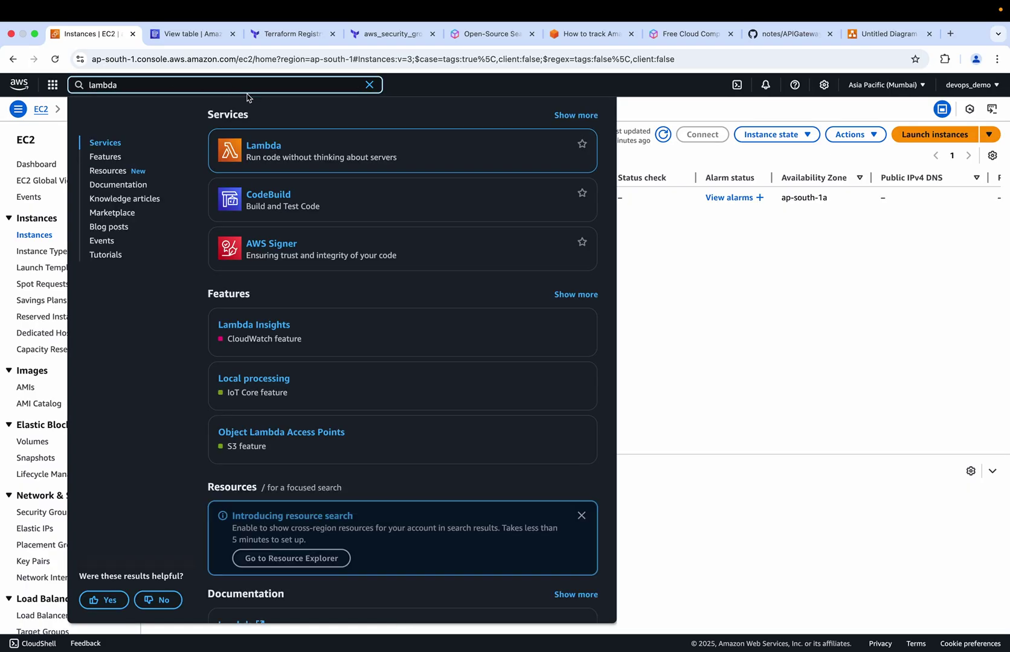
super+click(268, 148)
Step: After checking both Lambda functions in the architecture diagram, start a Lambda function from scratch named getStudentData
click(866, 35)
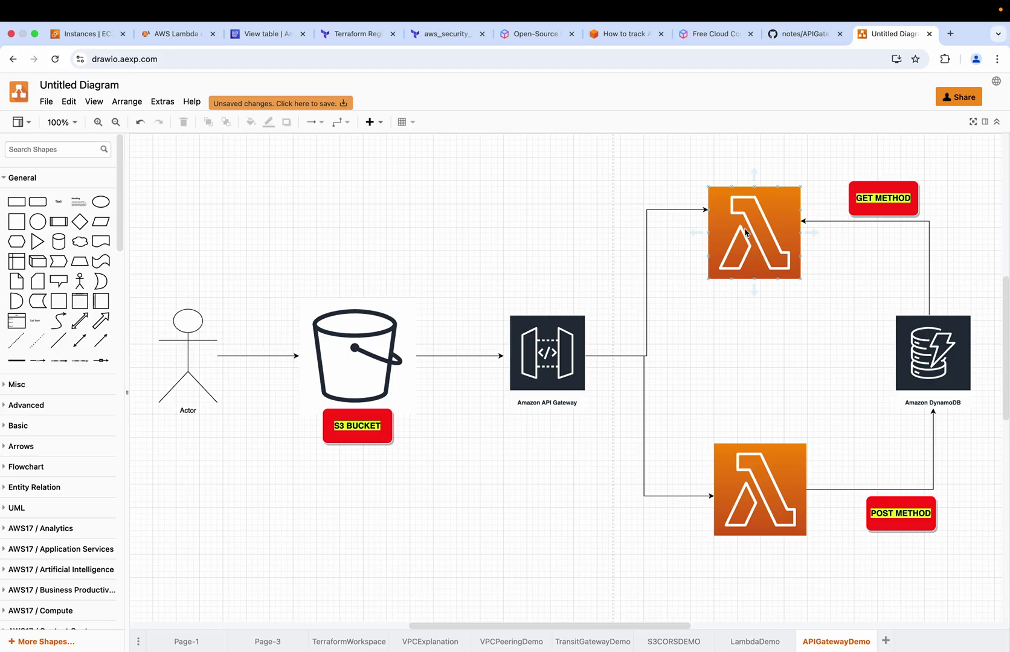
click(748, 457)
click(176, 35)
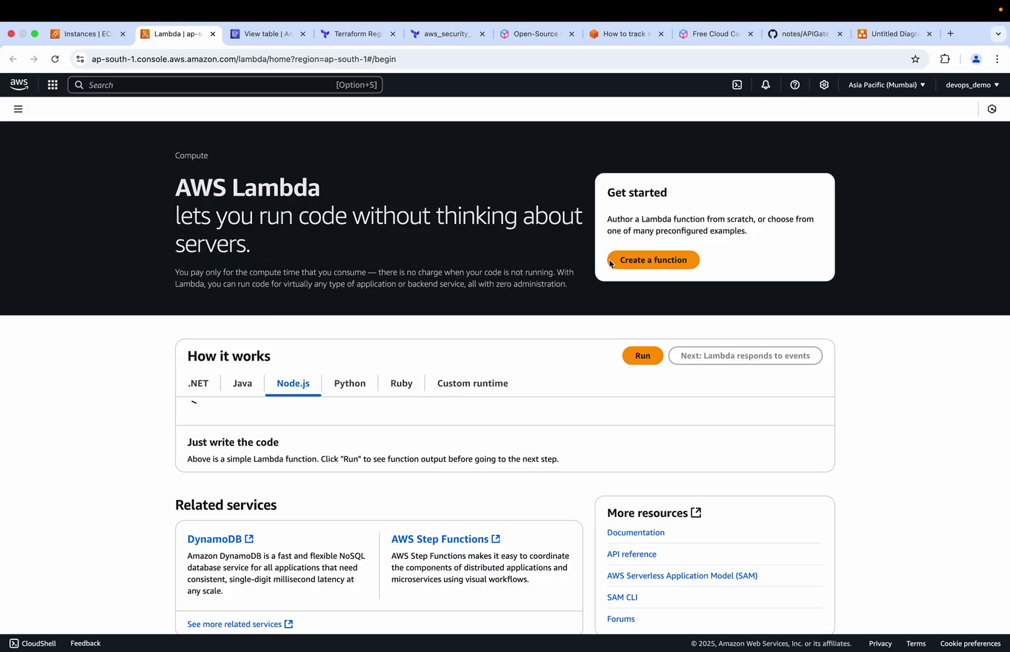
click(665, 264)
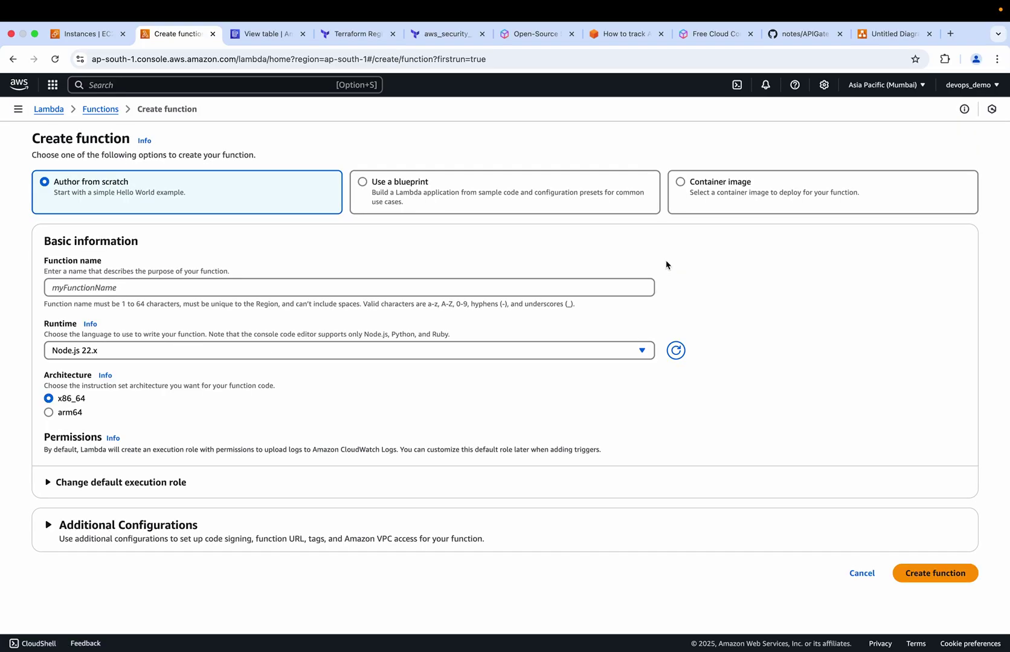
click(194, 289)
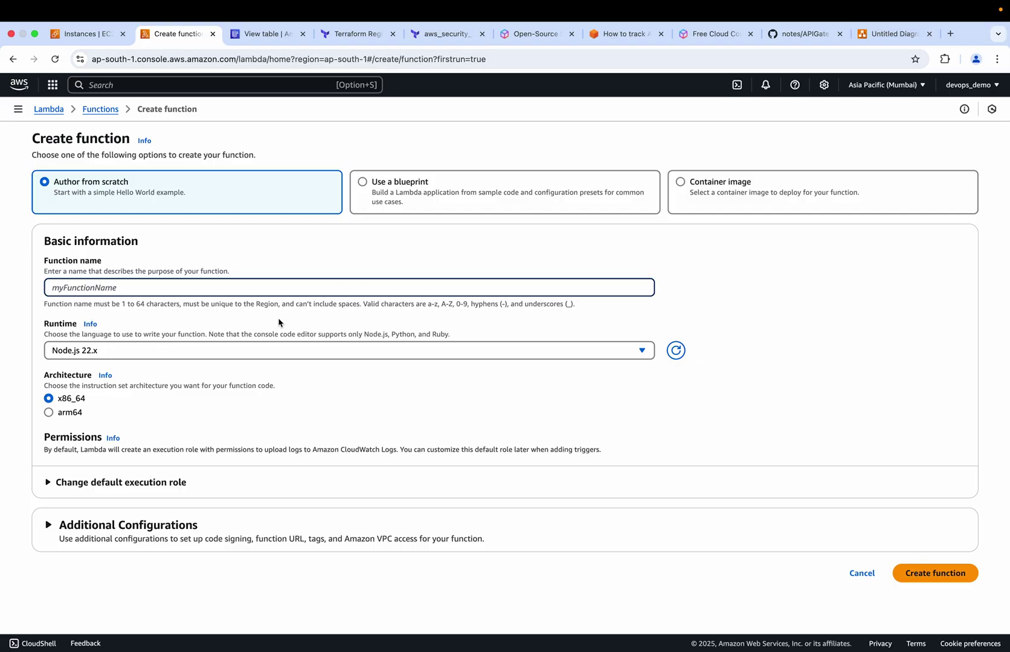
text(getStudentData)
Step: Set the runtime to Python 3.9 and create the function with a new role with basic Lambda permissions
click(147, 356)
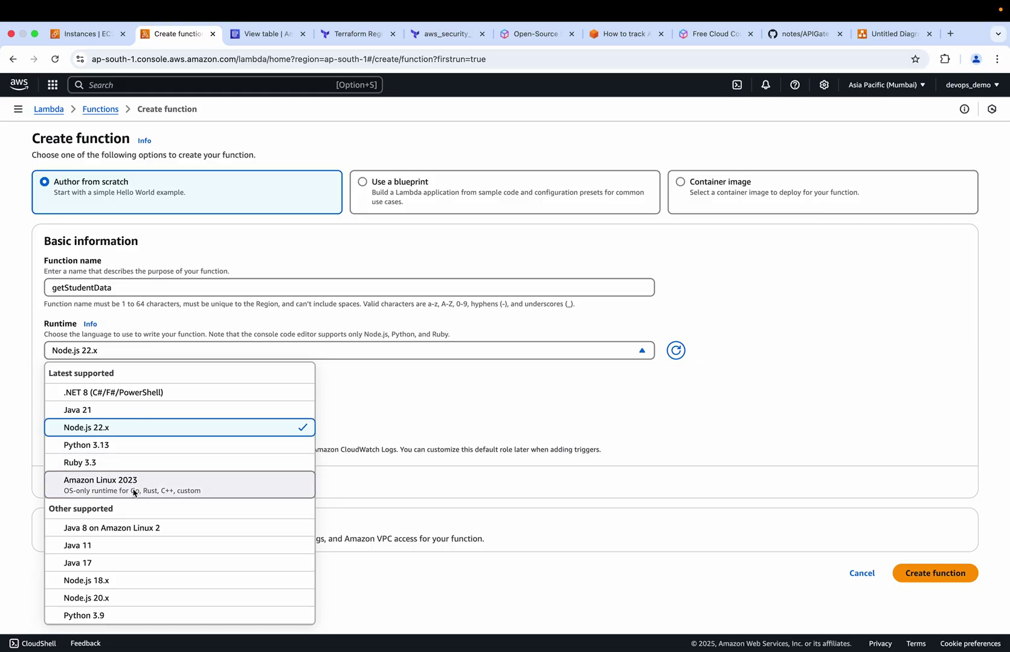
scroll(105, 562, down, 2)
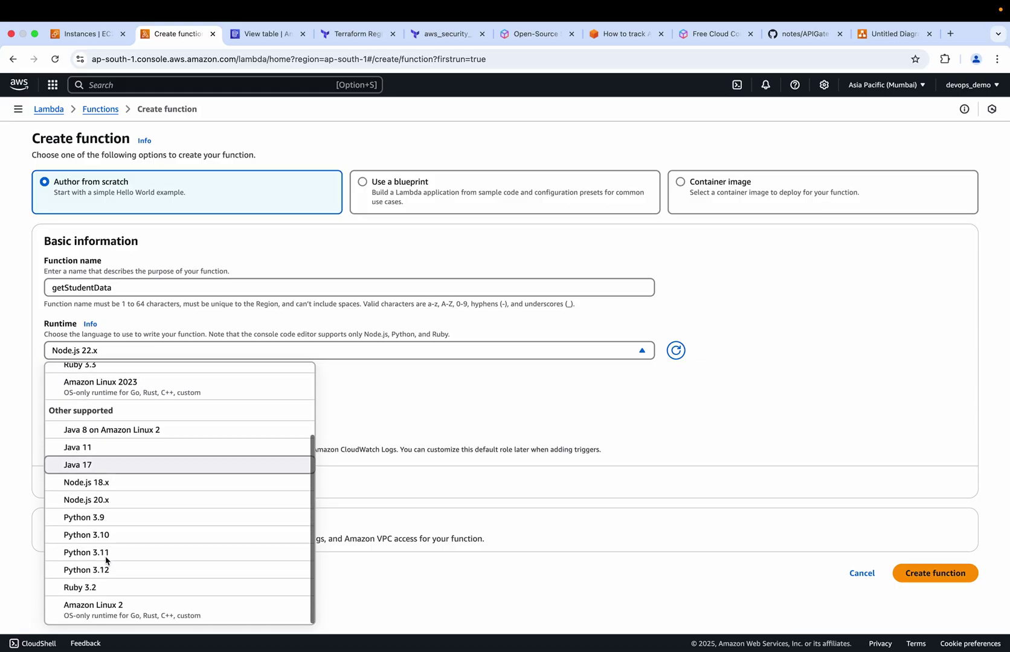
click(102, 522)
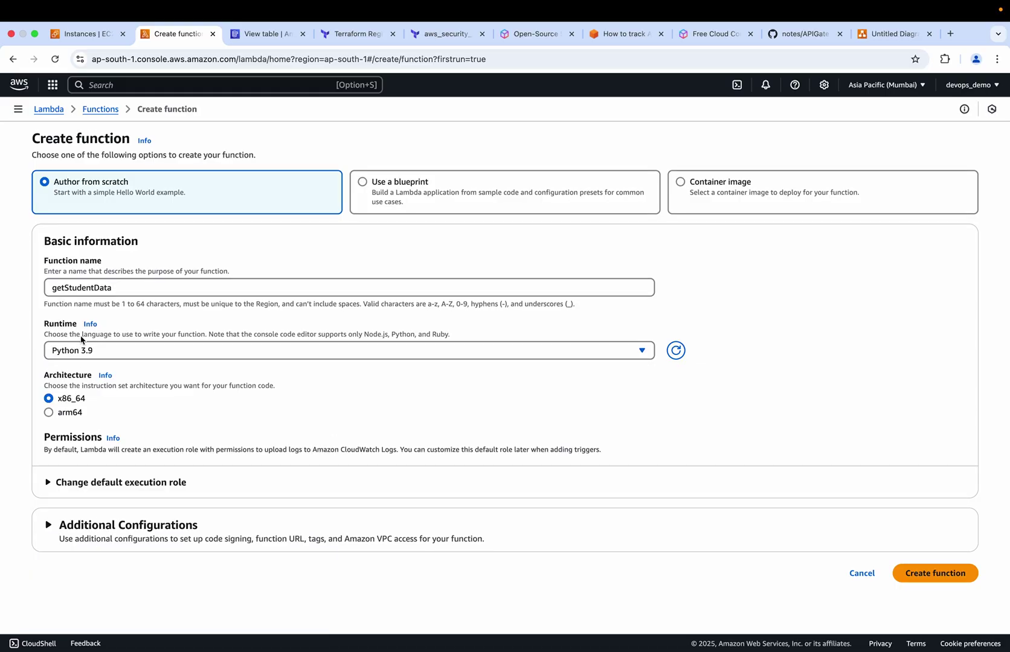
click(53, 483)
scroll(53, 483, down, 3)
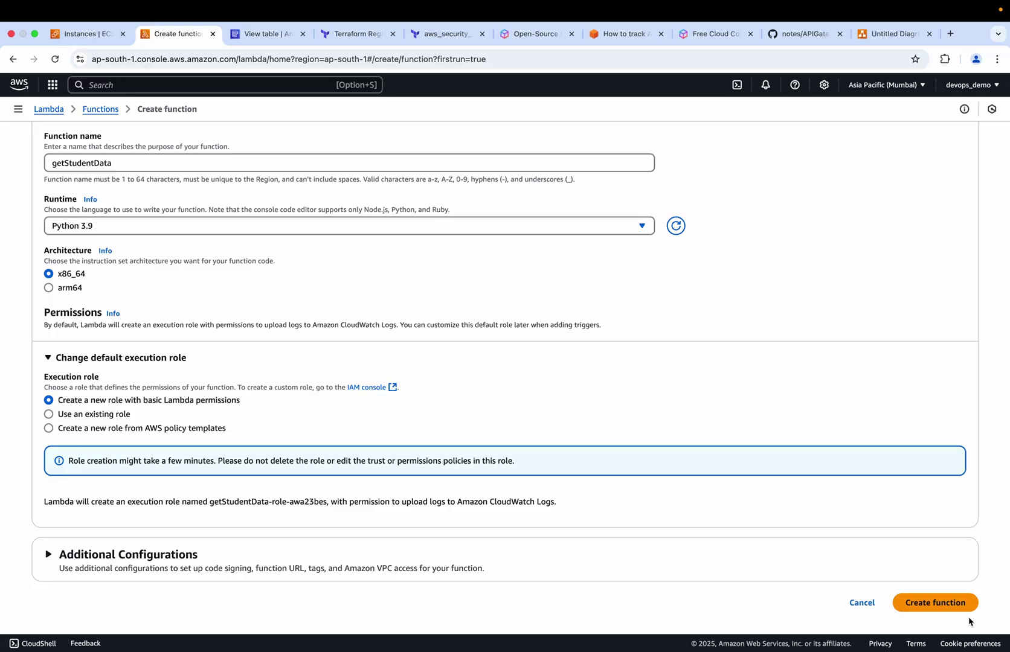
click(929, 604)
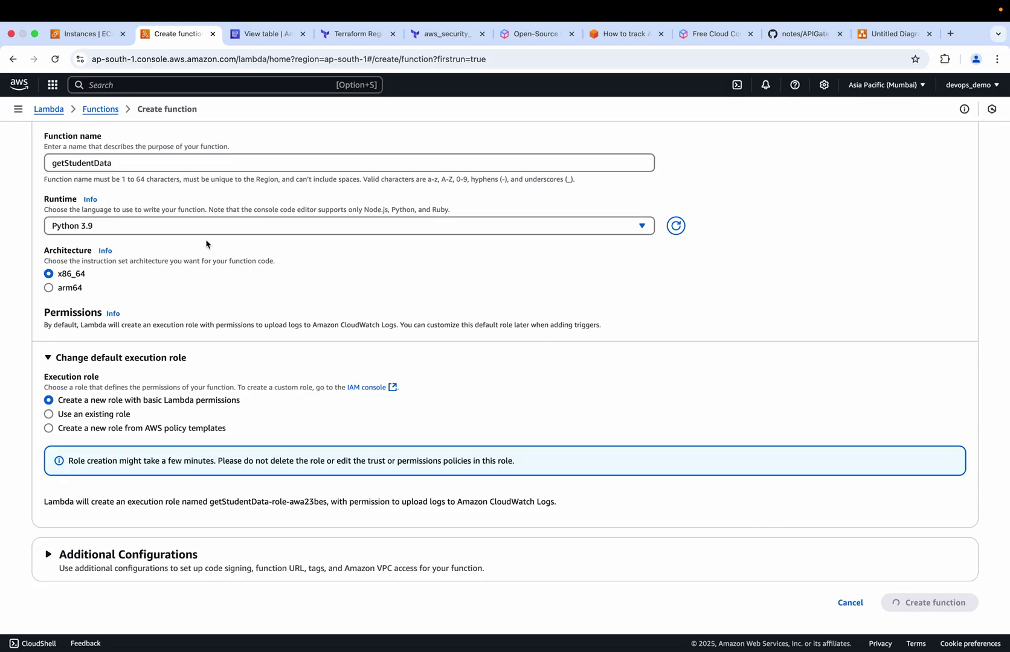
Step: Open getStudents.py in the GitHub notes repository, and look over the getStudentData function's page in Lambda
click(783, 36)
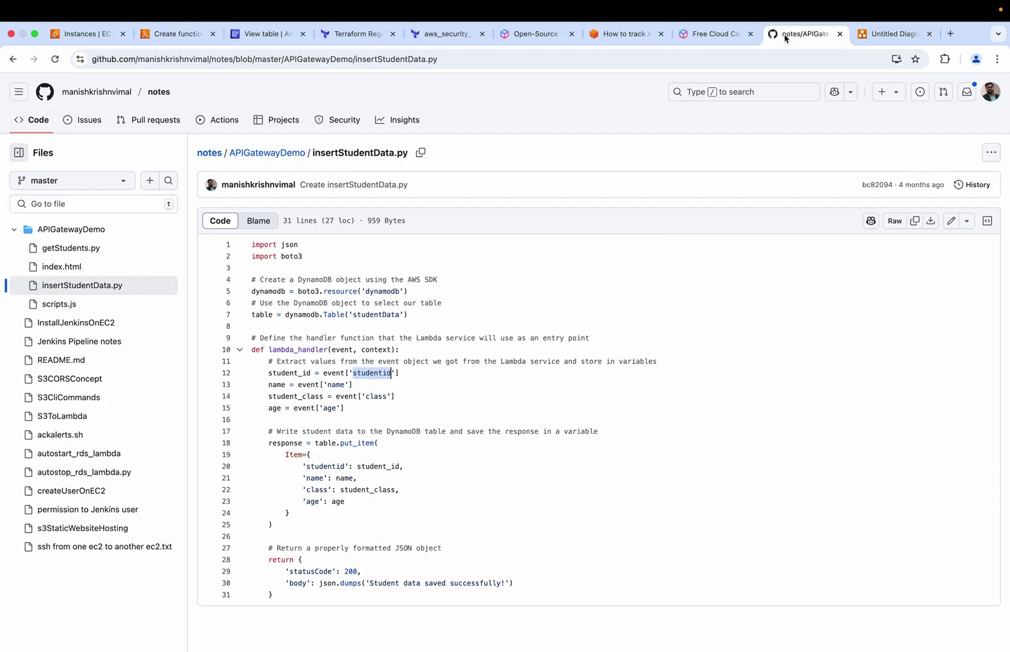
click(67, 254)
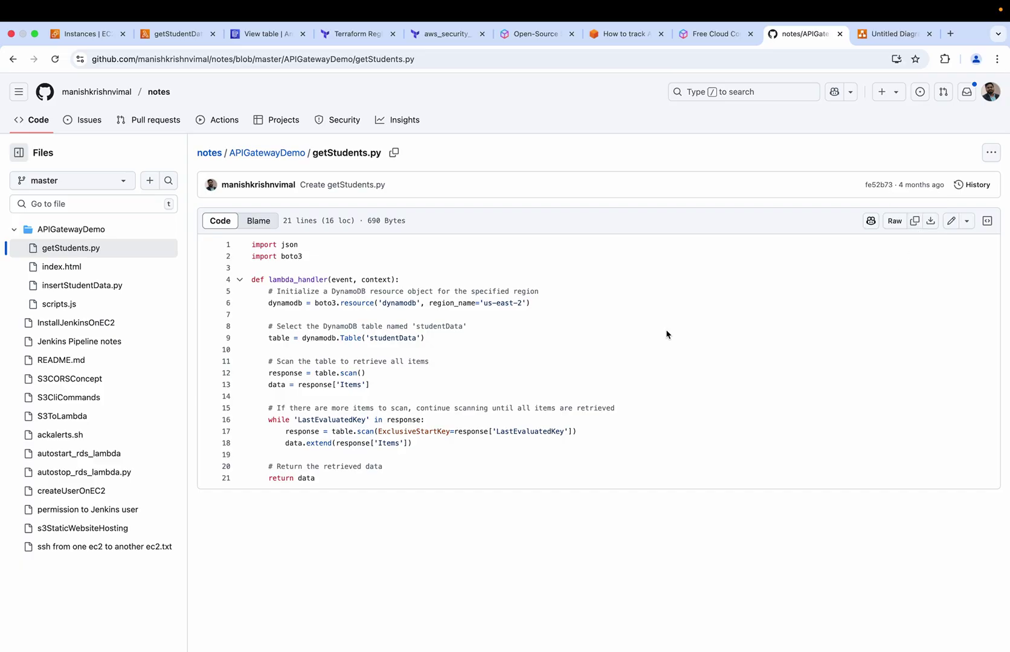
click(177, 34)
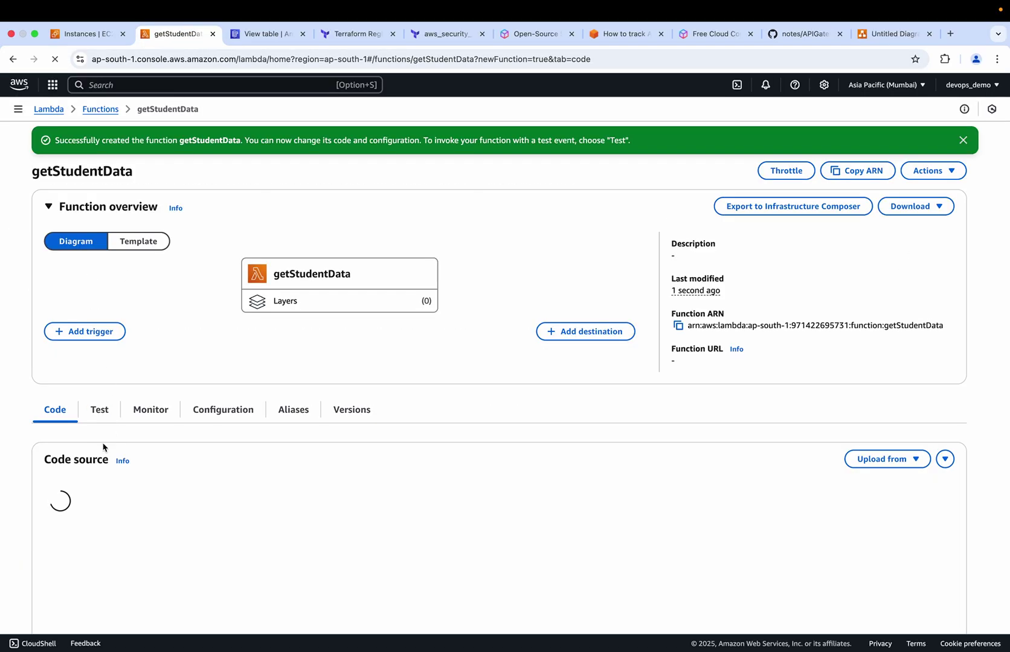
scroll(210, 439, down, 3)
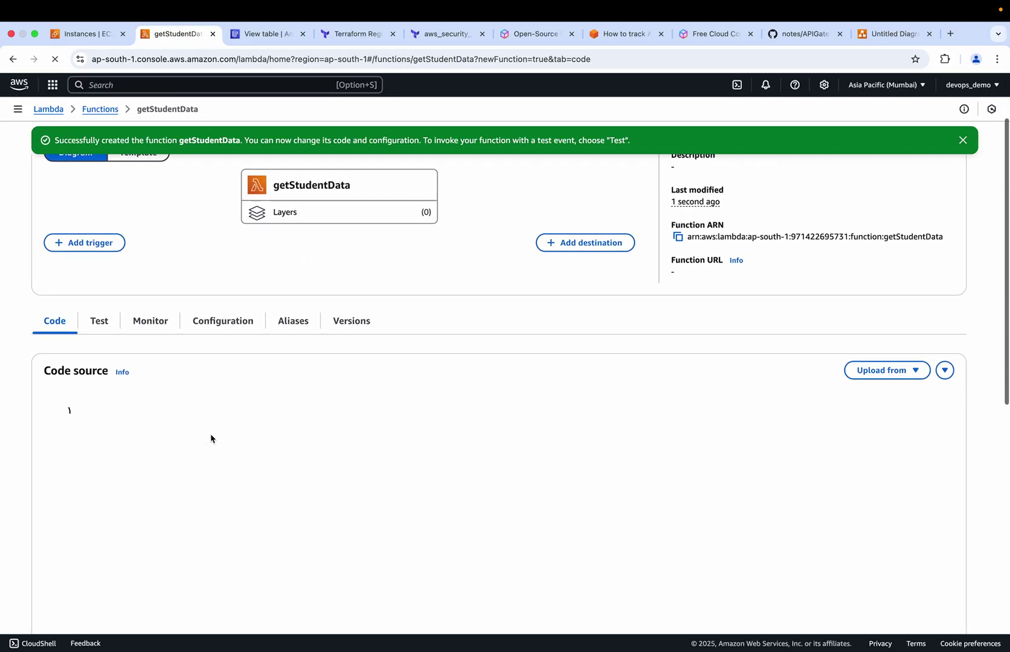
scroll(211, 440, down, 1)
scroll(212, 439, up, 3)
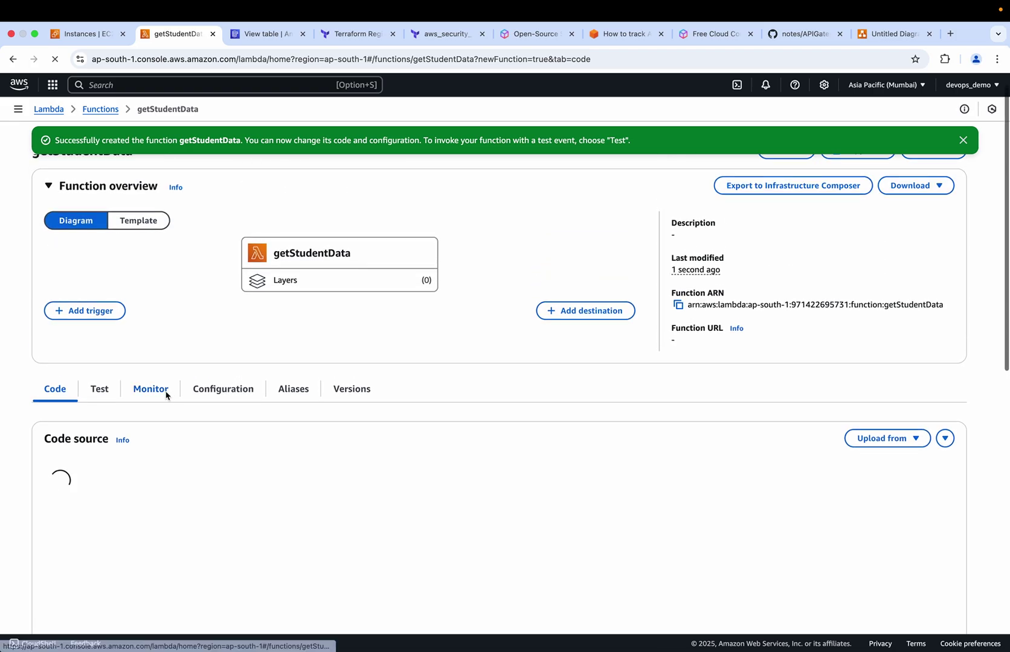
scroll(165, 395, down, 4)
scroll(150, 293, up, 5)
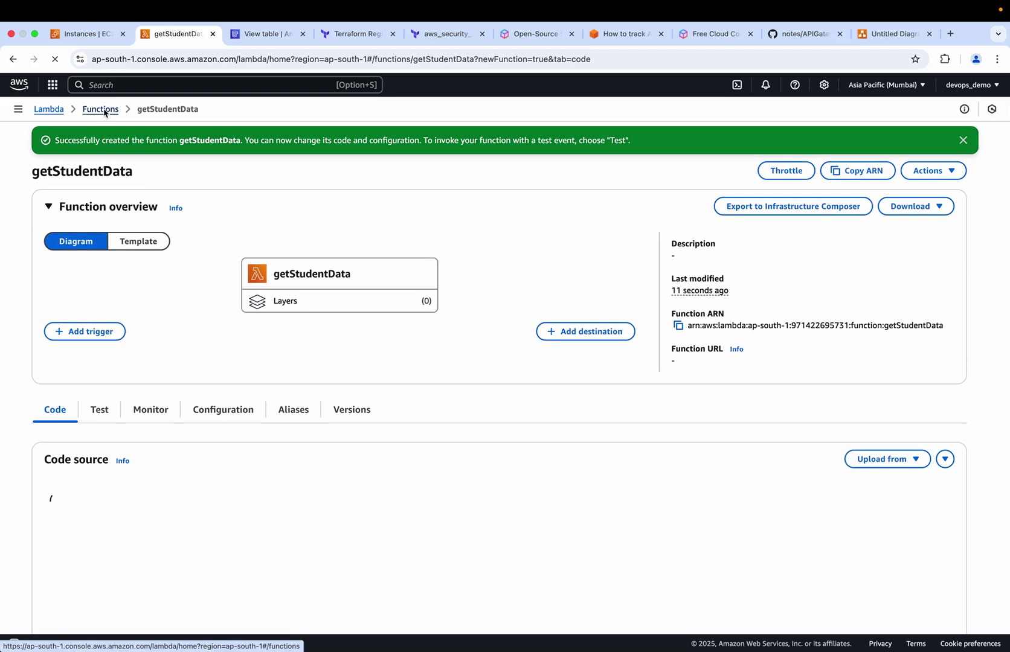
Step: Open the Lambda functions list in a new browser tab and start a function from scratch named insertStudentData
super+click(100, 110)
click(247, 34)
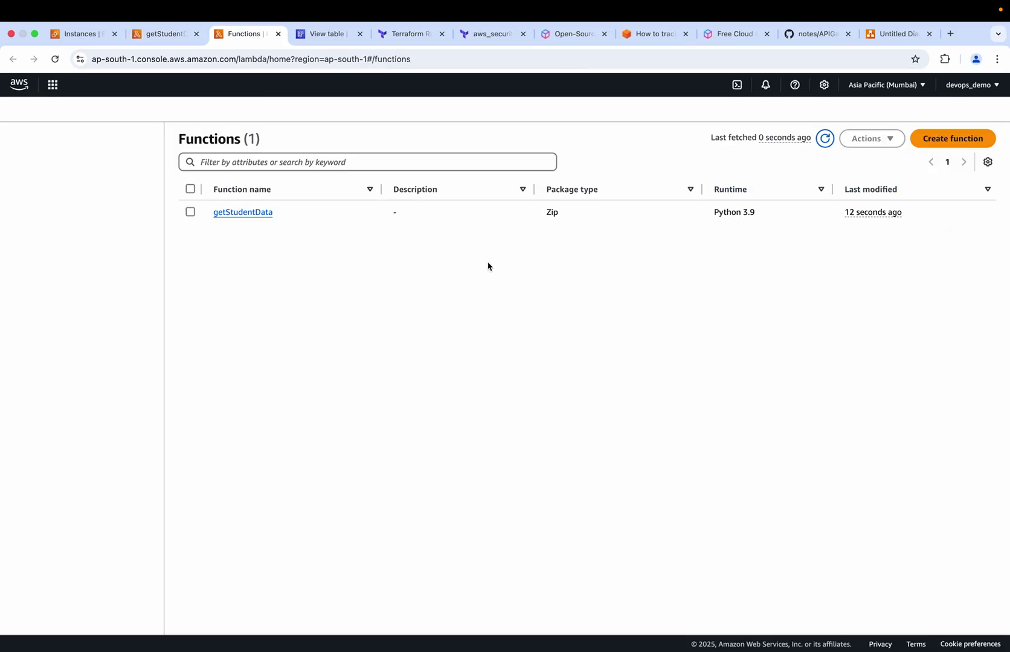
click(942, 139)
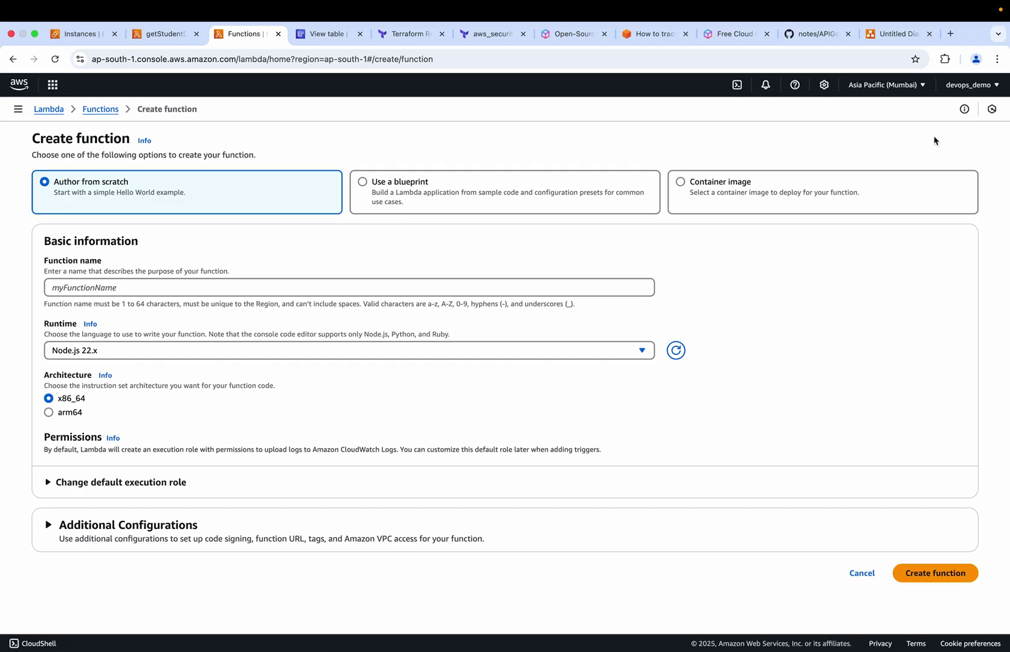
click(133, 289)
text(ins)
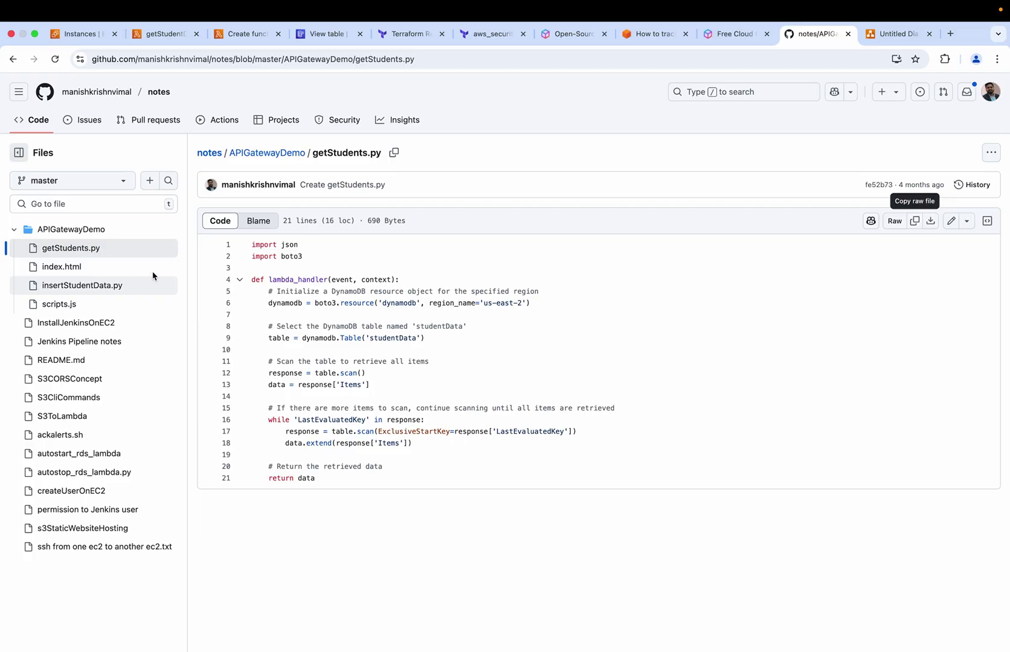
click(246, 35)
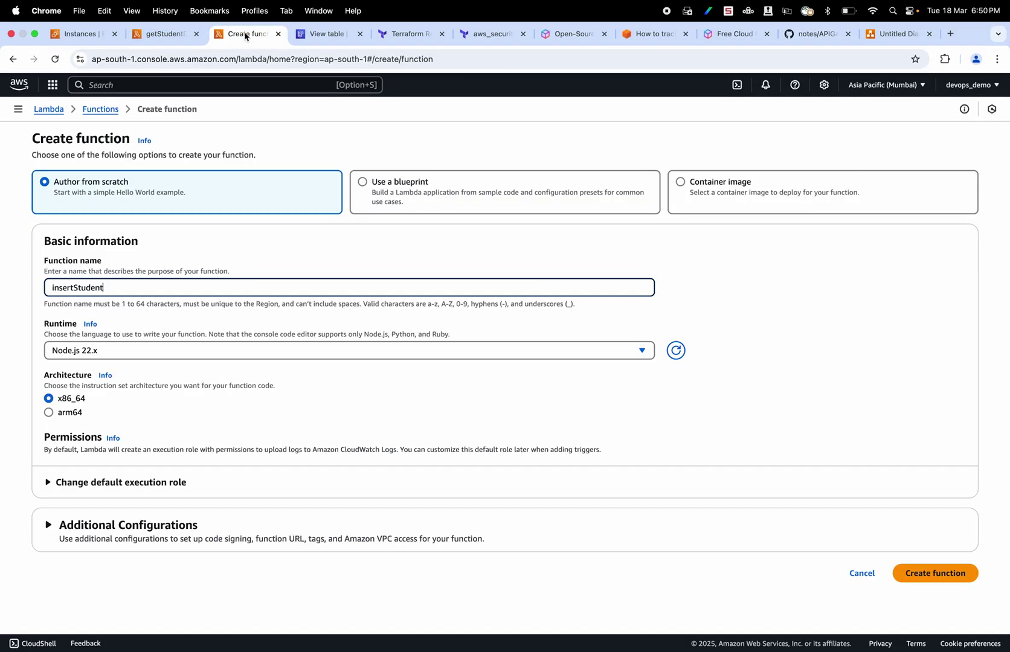
text(Data)
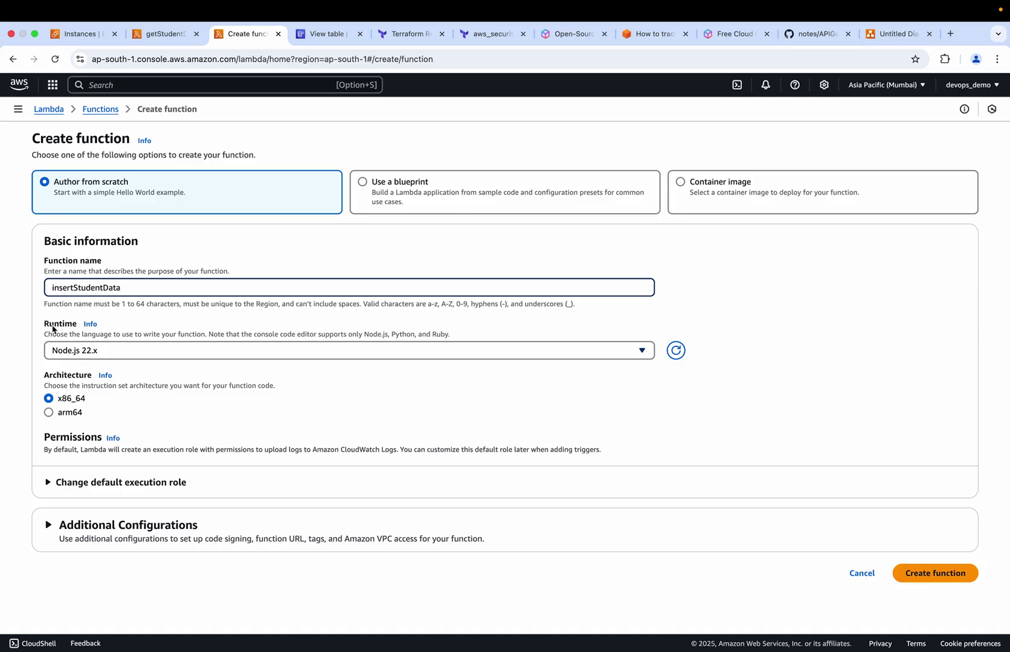
Step: Set the runtime of the insertStudentData function to Python 3.9
click(129, 351)
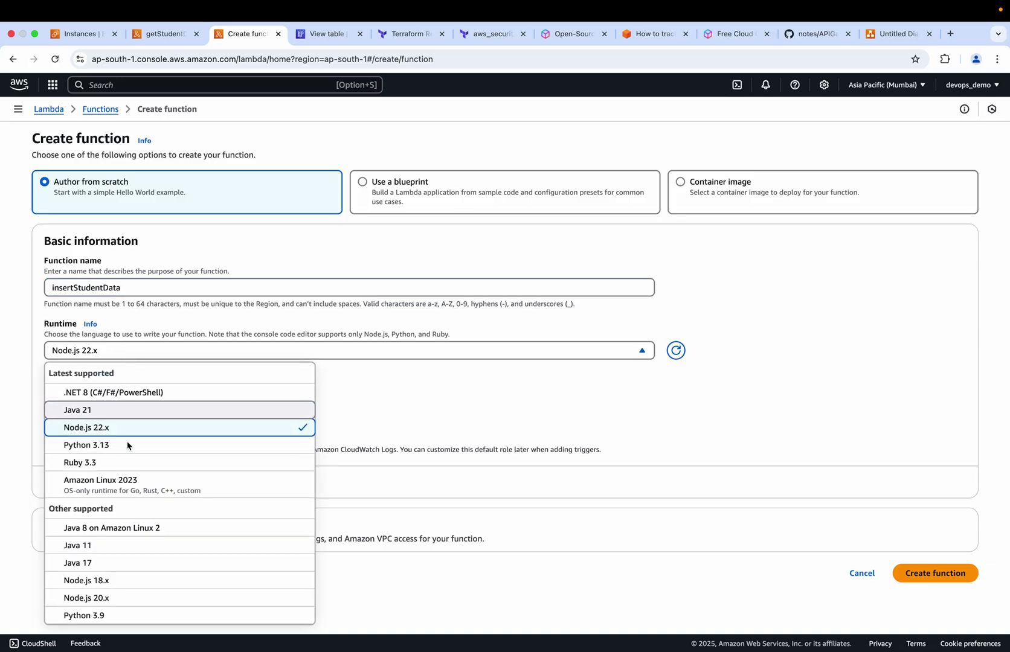
scroll(136, 483, down, 5)
scroll(97, 583, down, 1)
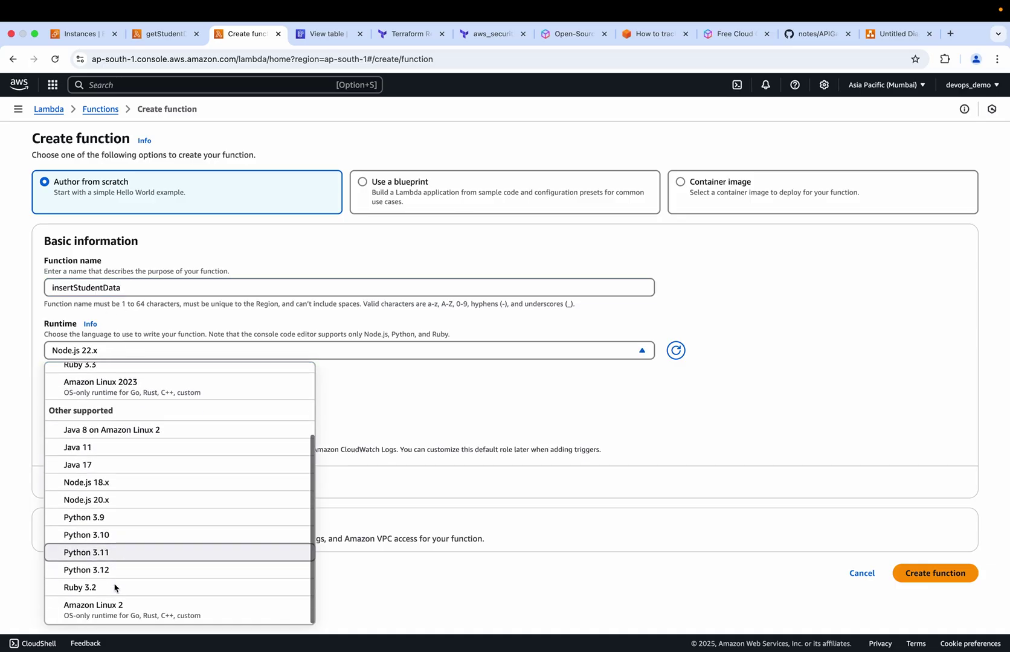
click(97, 518)
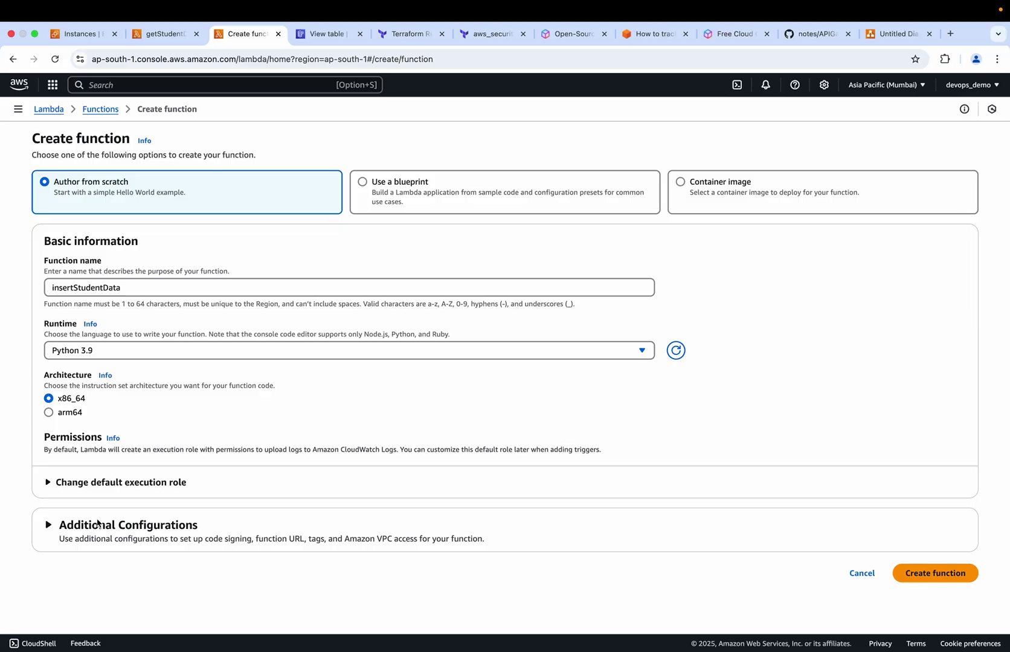
Step: Assign the existing role service-role/getStudentData-role-awa23bes as the execution role and create the insertStudentData function
click(56, 485)
scroll(55, 487, down, 3)
scroll(54, 485, down, 1)
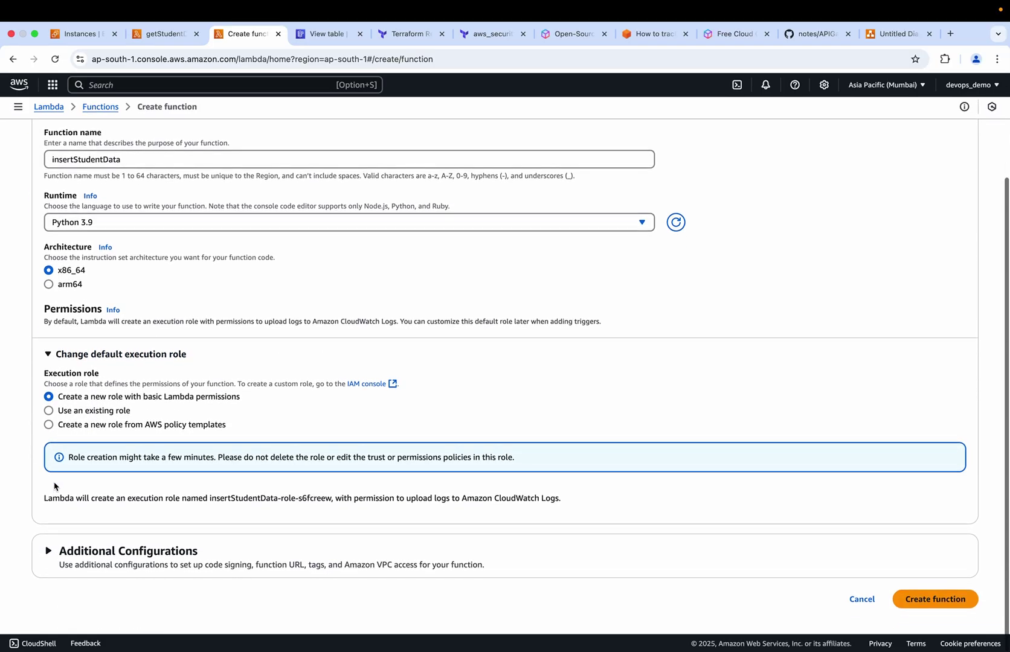
click(48, 414)
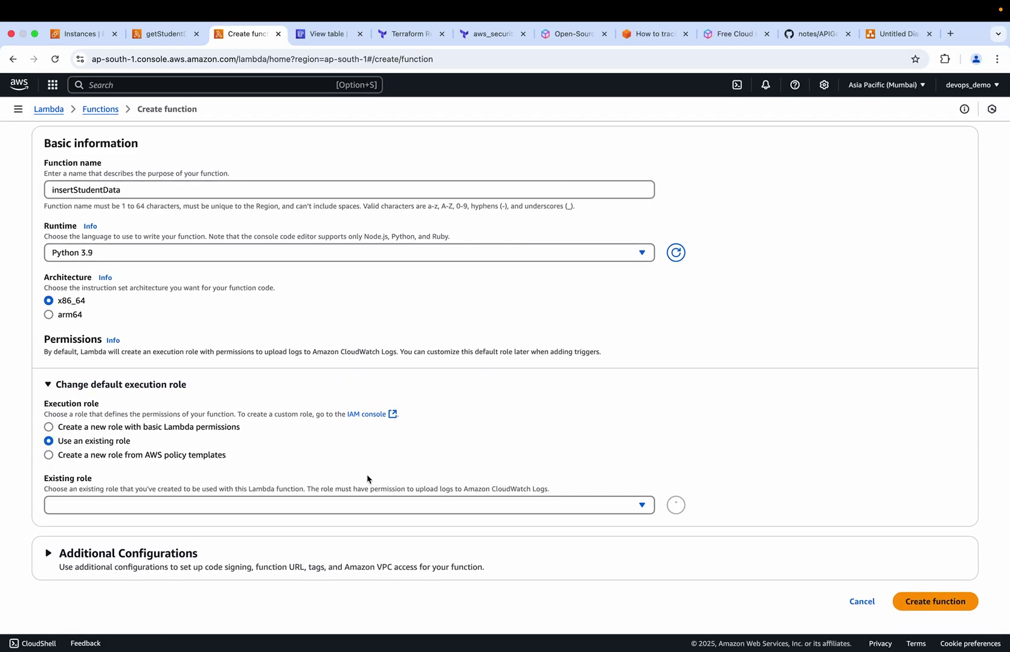
click(607, 503)
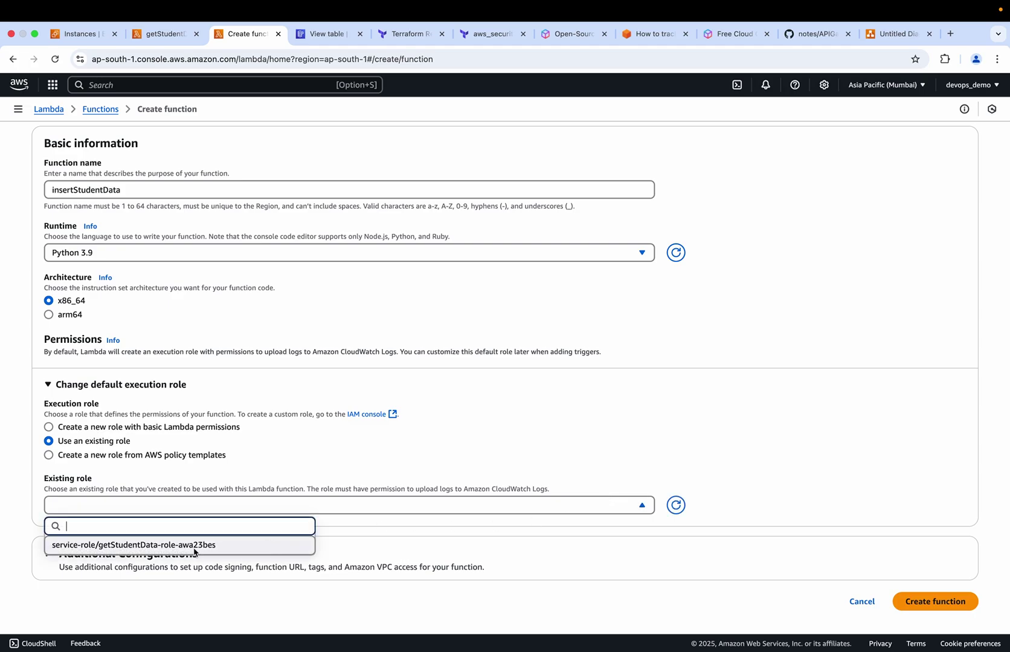
click(116, 545)
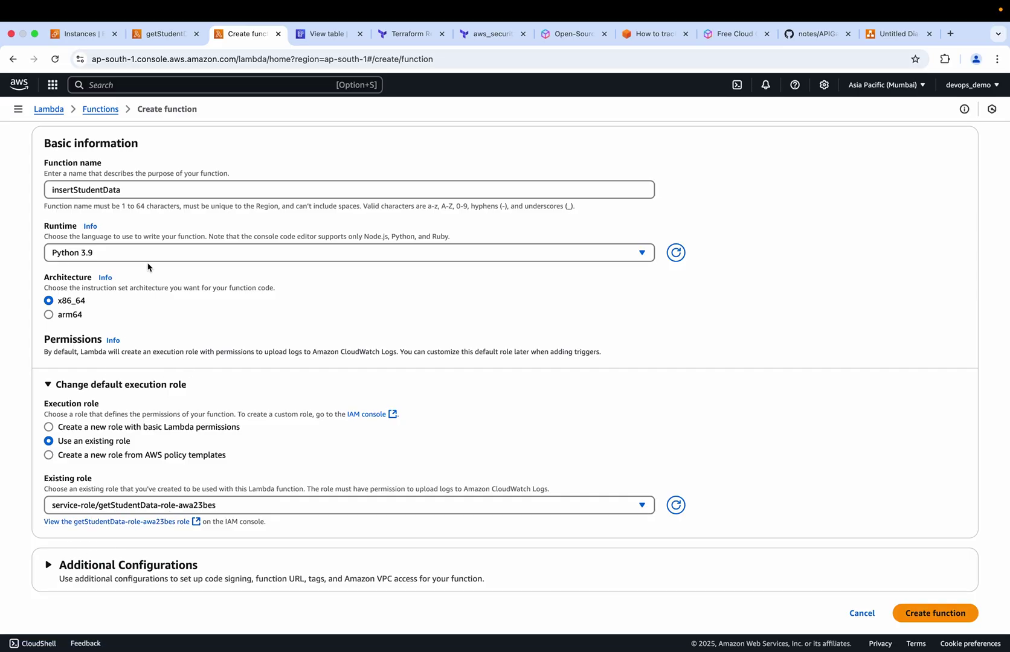
scroll(218, 452, down, 1)
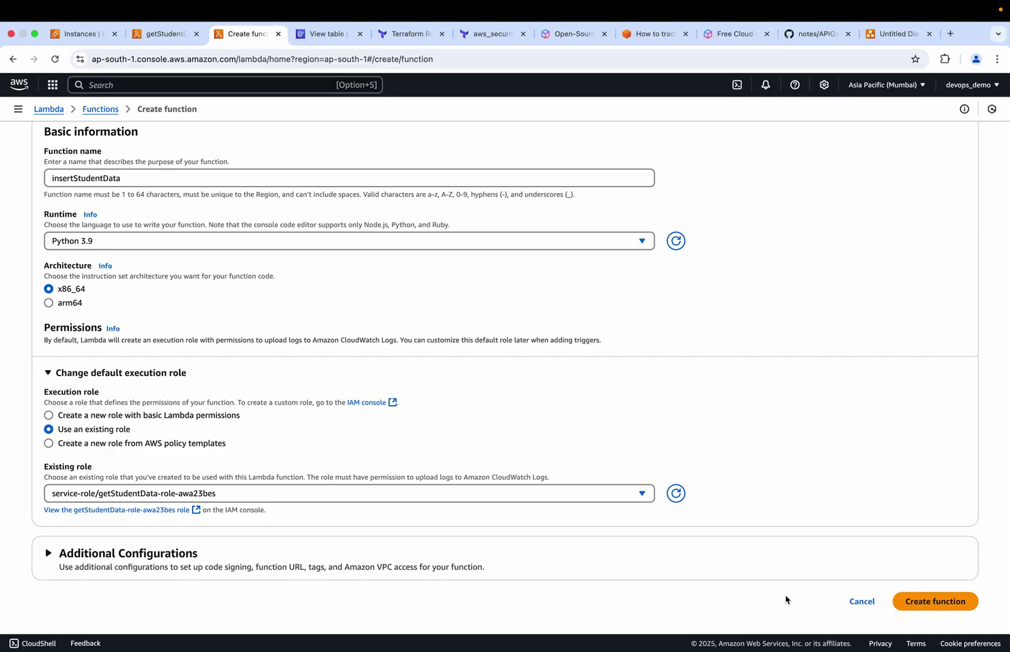
click(926, 604)
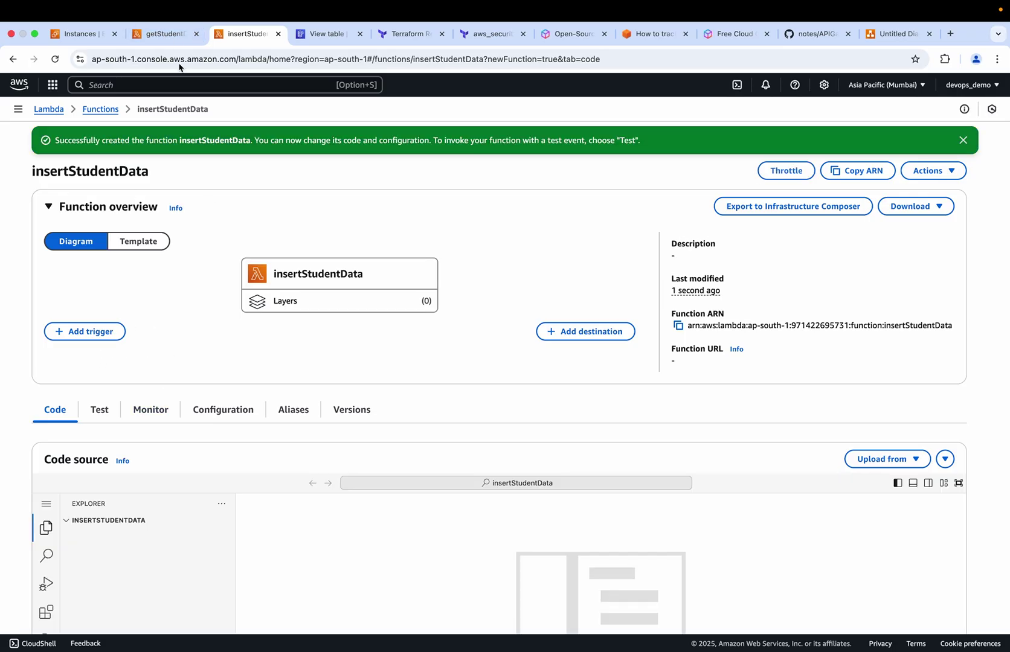
Step: Replace the default code in getStudentData's lambda_function.py with the contents of getStudents.py copied from GitHub
click(159, 34)
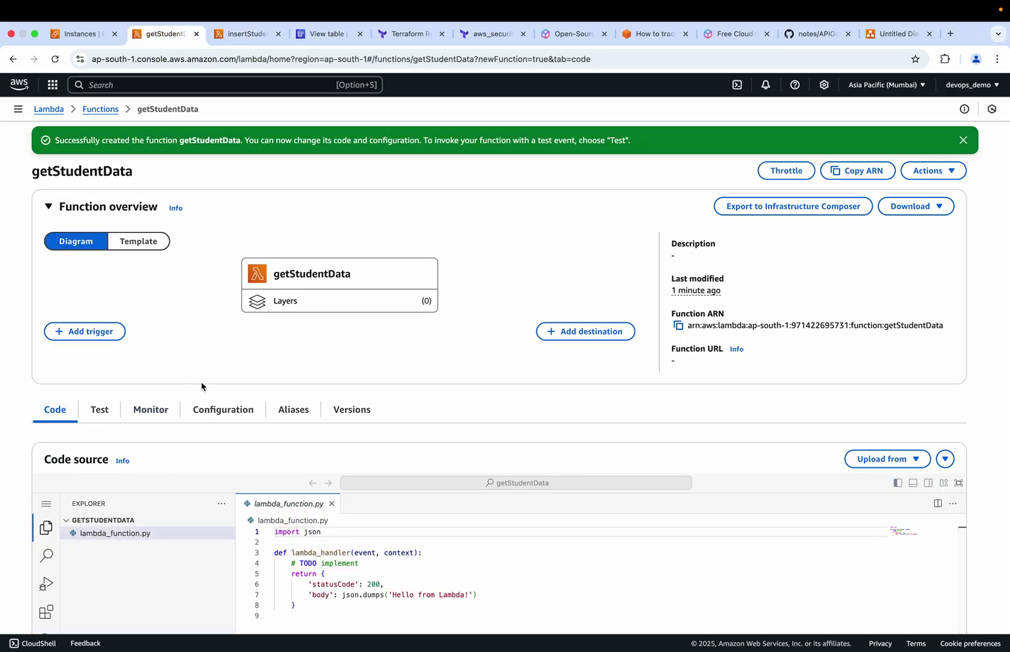
scroll(368, 520, down, 3)
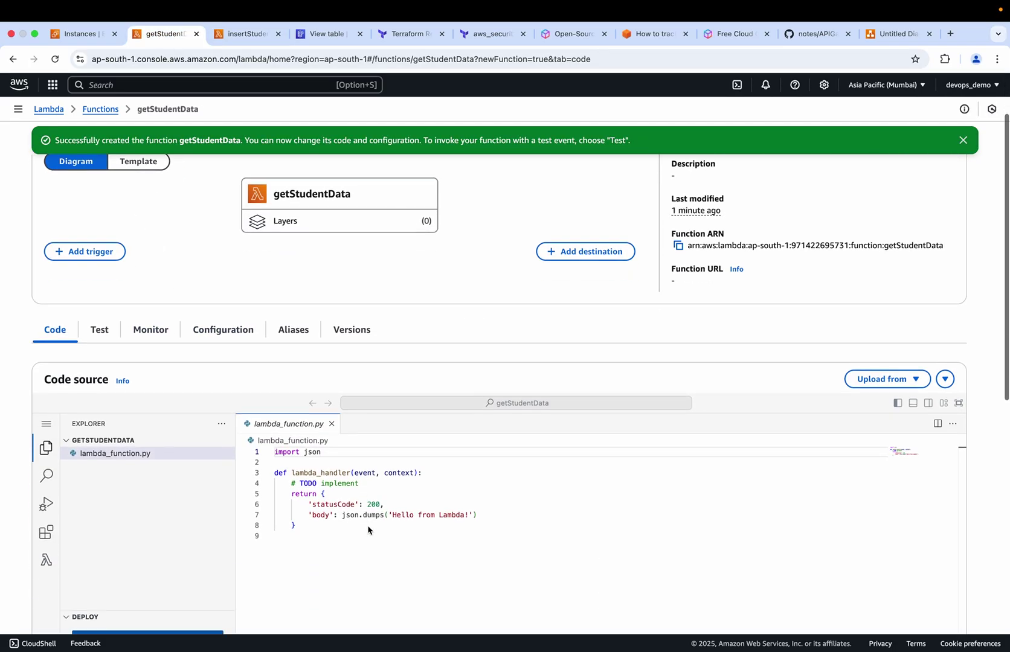
click(801, 34)
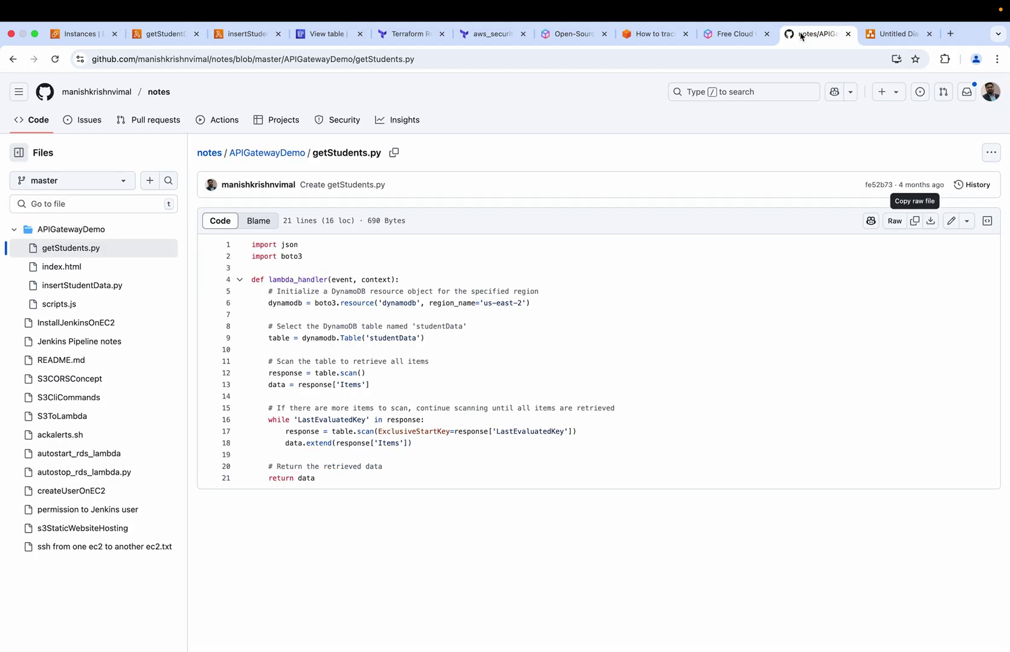
click(915, 221)
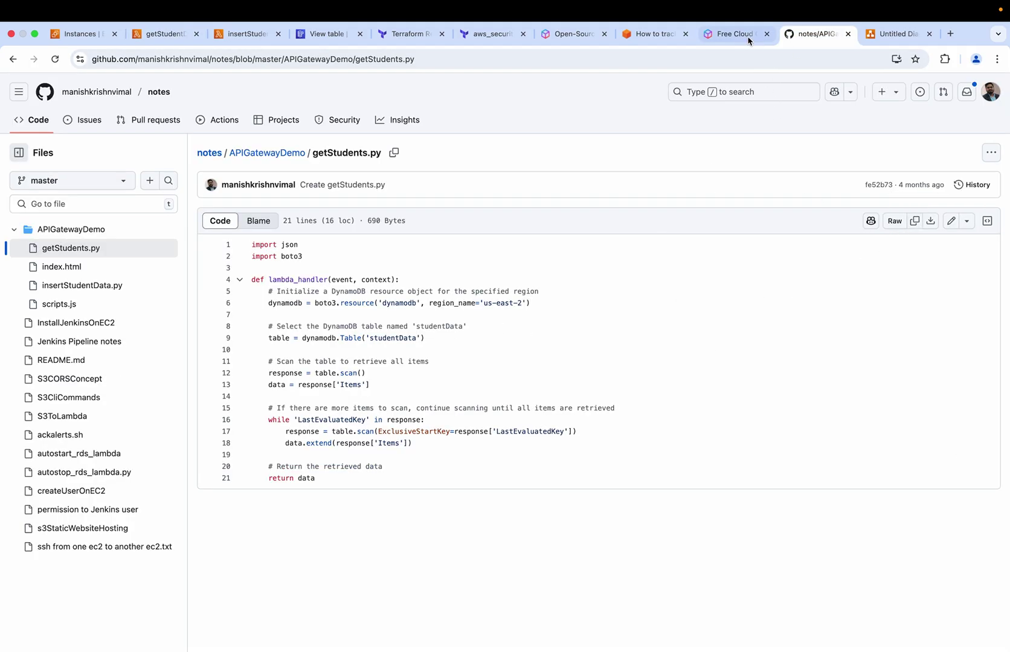
click(140, 34)
click(334, 519)
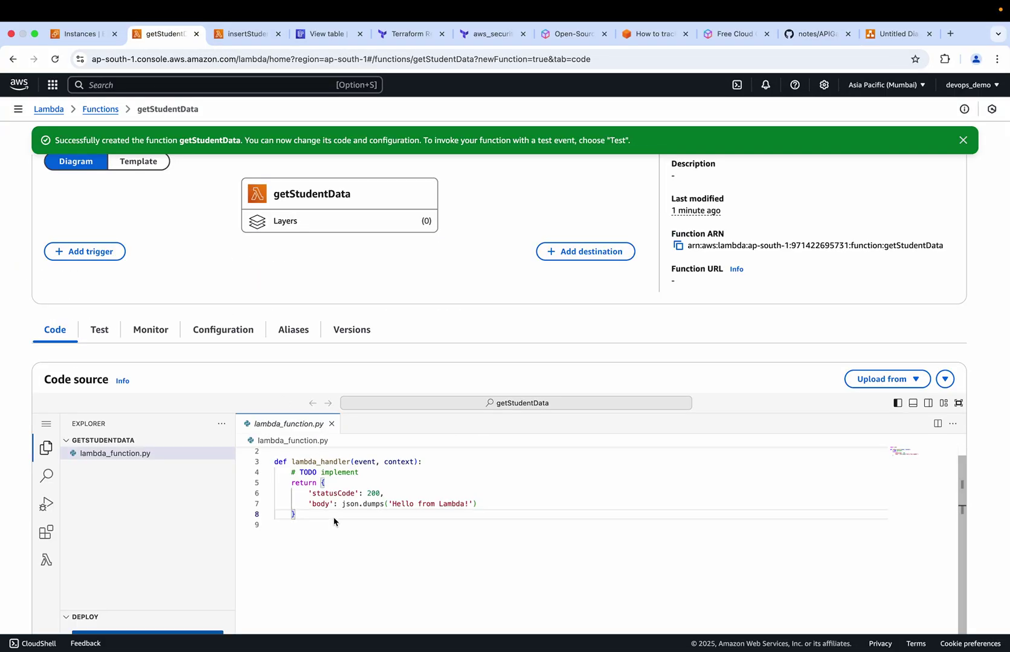
key(super+a)
key(BackSpace)
key(super+v)
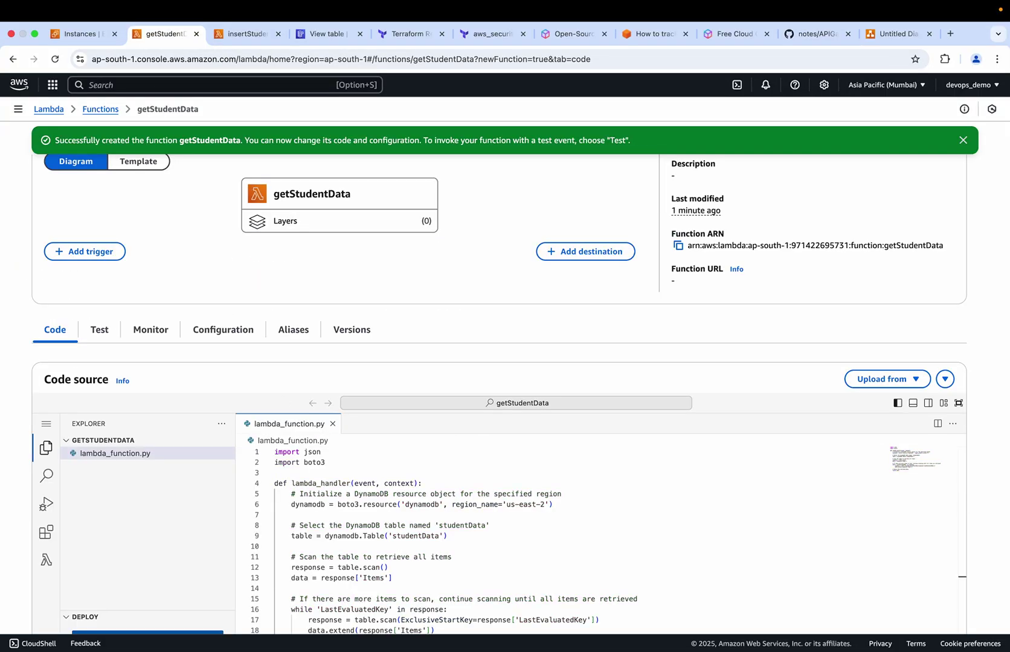
Step: Set region_name in the DynamoDB resource call on line 6 to 'ap-south-1'
scroll(455, 367, down, 3)
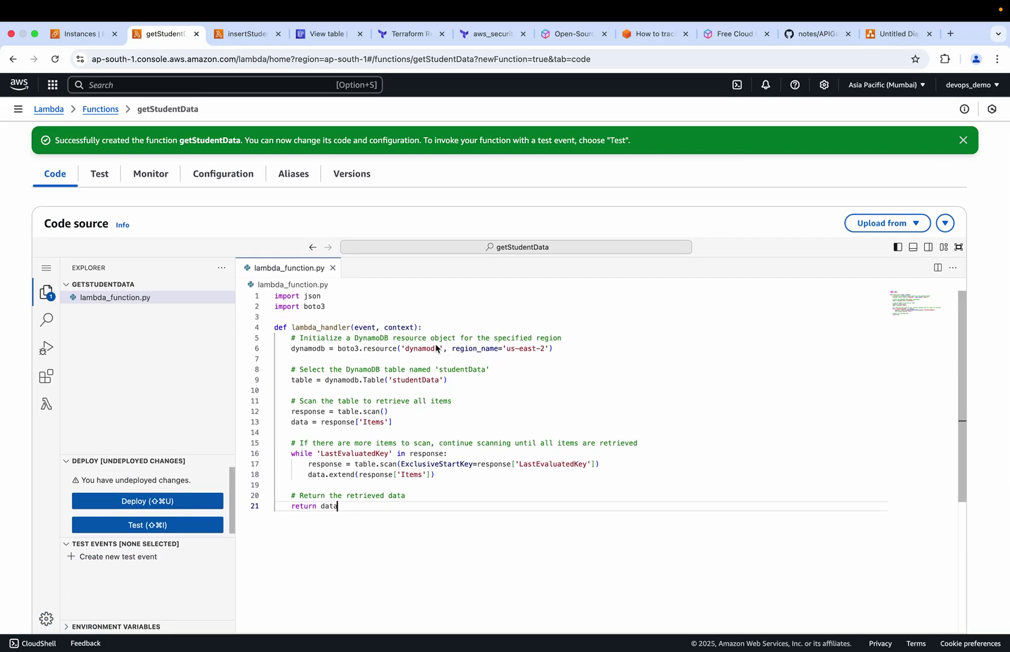
click(544, 350)
key(BackSpace)
key(BackSpace)
key(BackSpace)
key(BackSpace)
key(BackSpace)
key(BackSpace)
key(BackSpace)
key(BackSpace)
key(BackSpace)
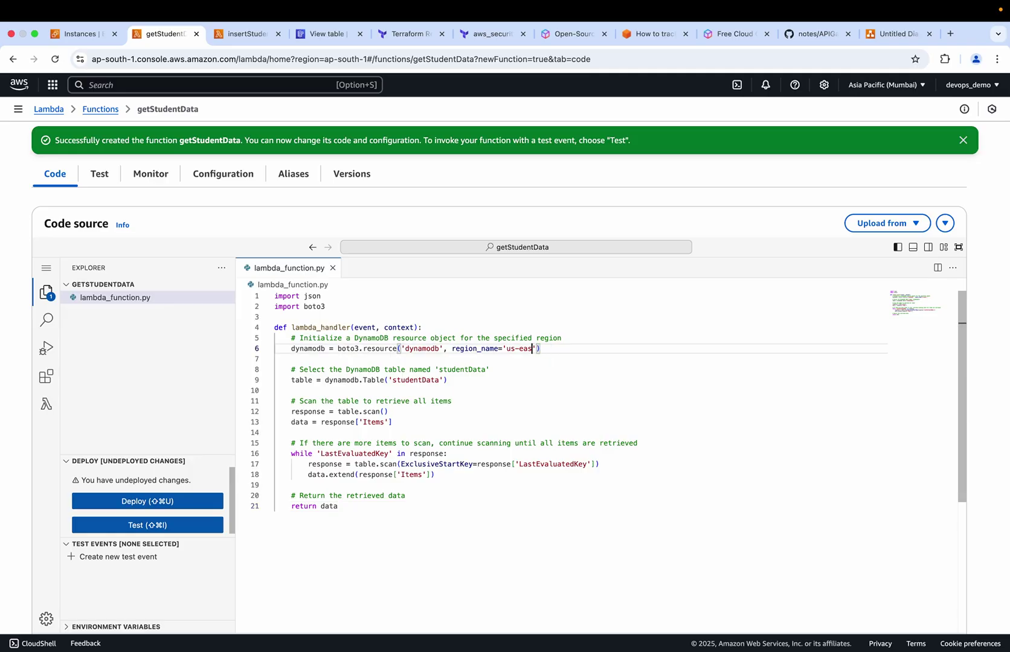
text(ap)
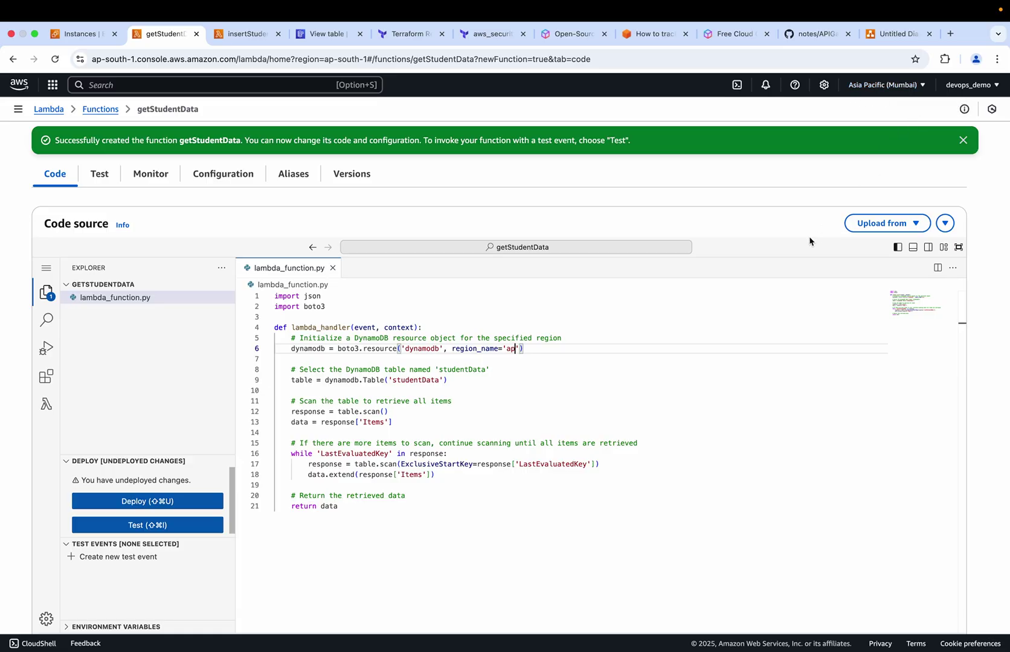
text(-south-1)
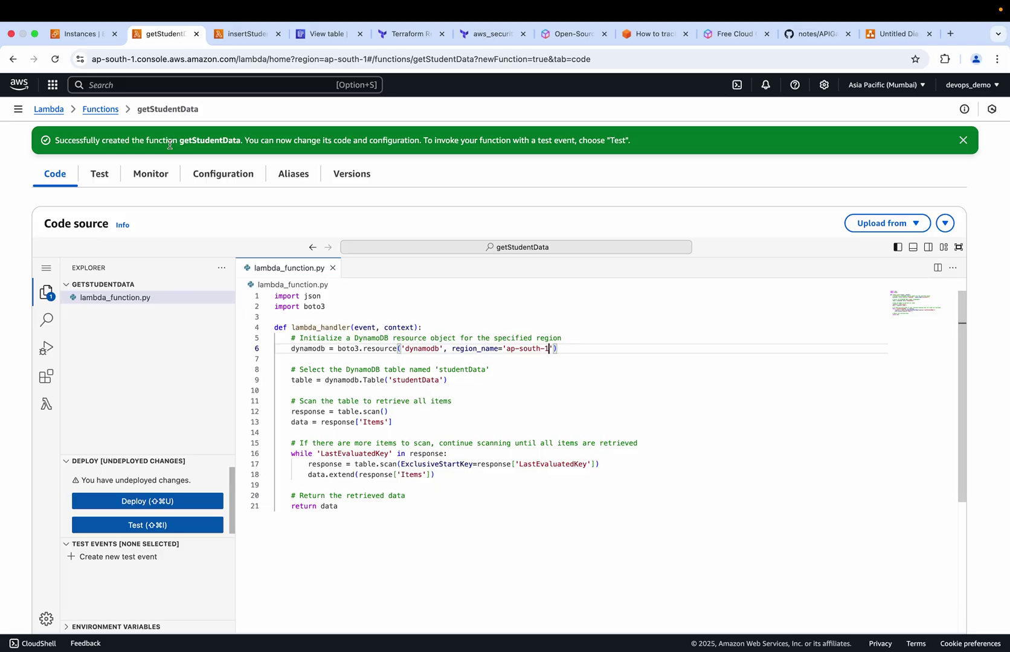
Step: Check the table name in the DynamoDB console against the code, and deploy the getStudentData function
click(326, 34)
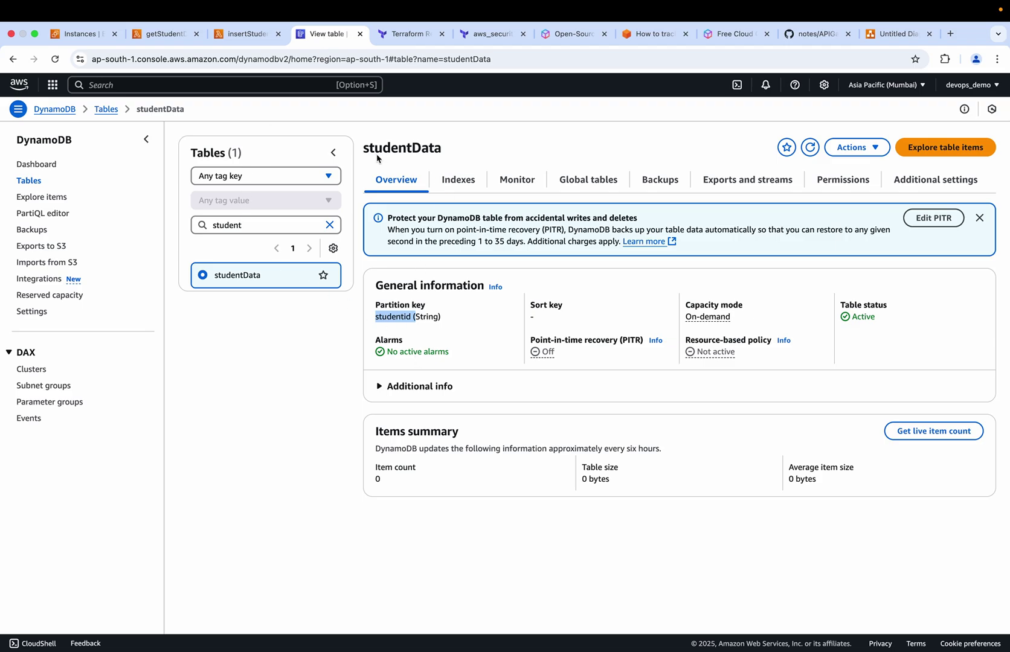
click(156, 34)
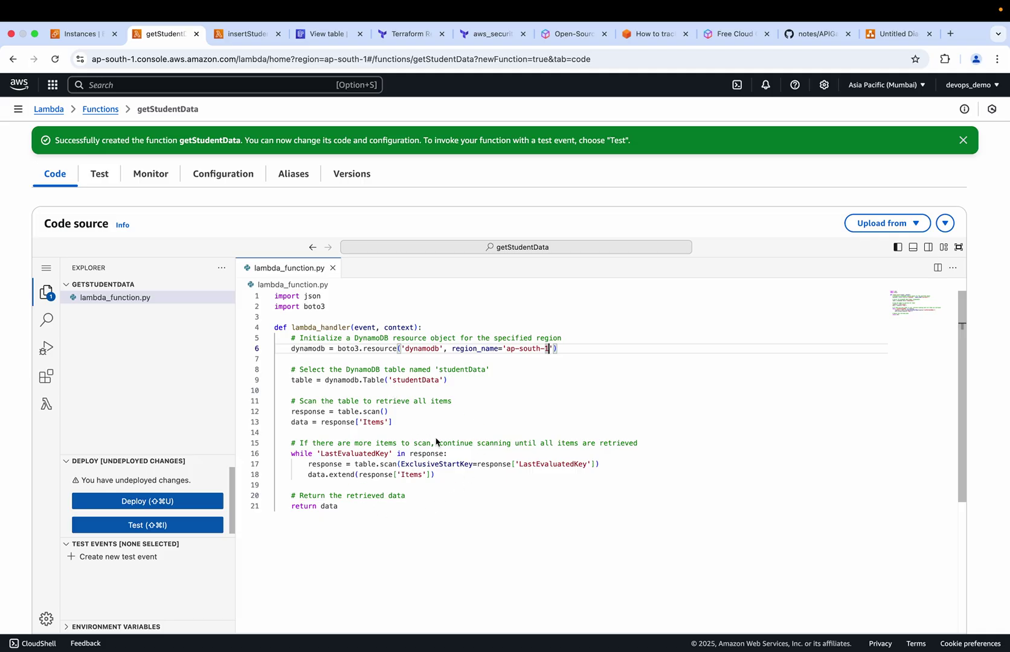
click(172, 502)
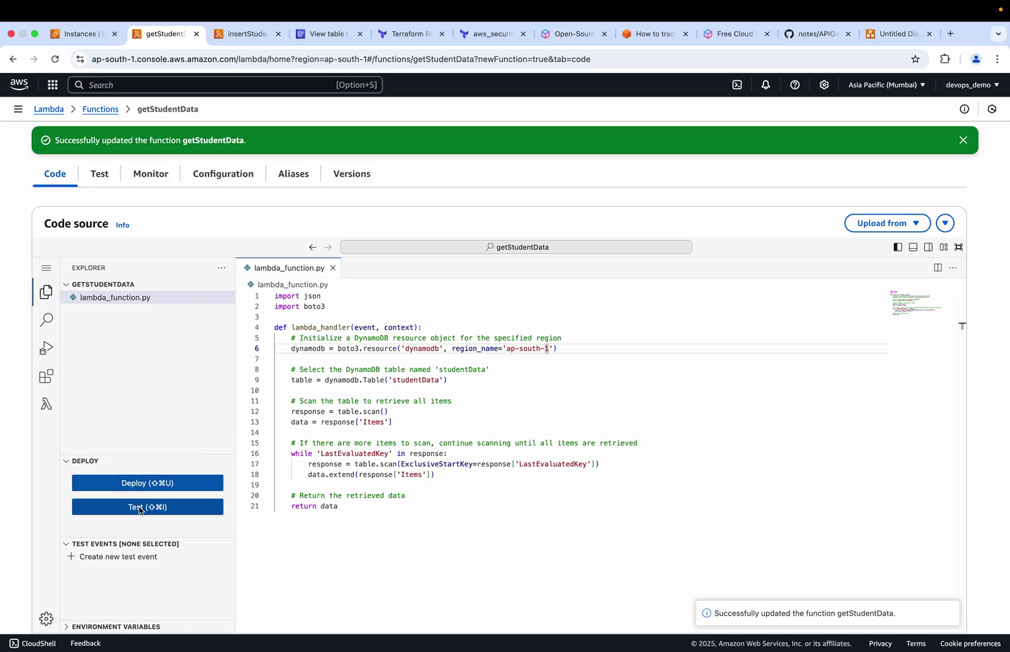
Step: Create and save a private test event named test for getStudentData, and invoke the function with it
click(139, 509)
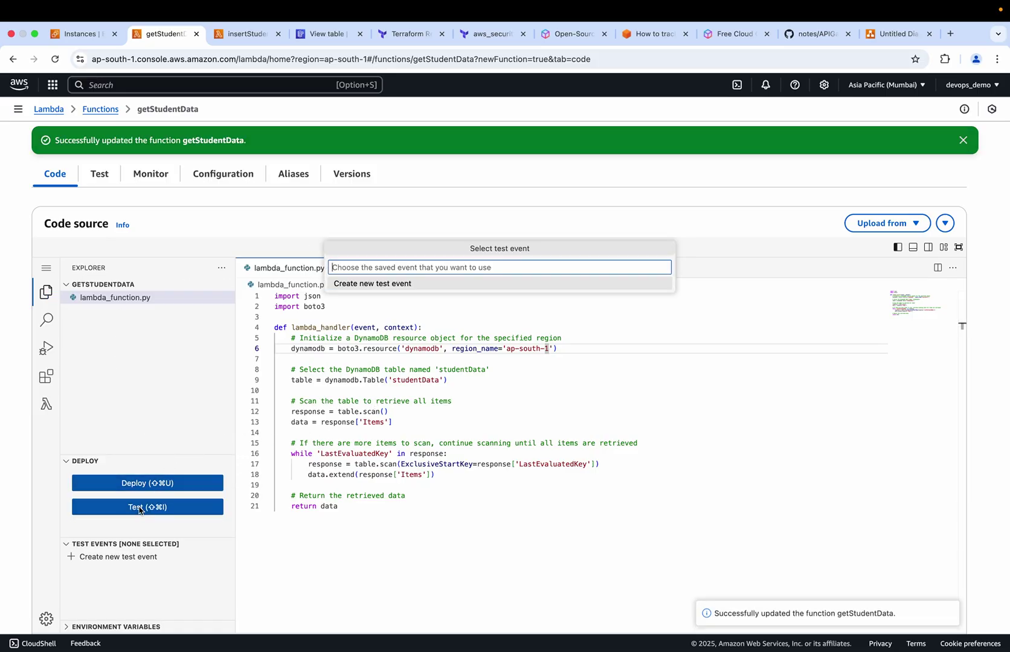
click(392, 284)
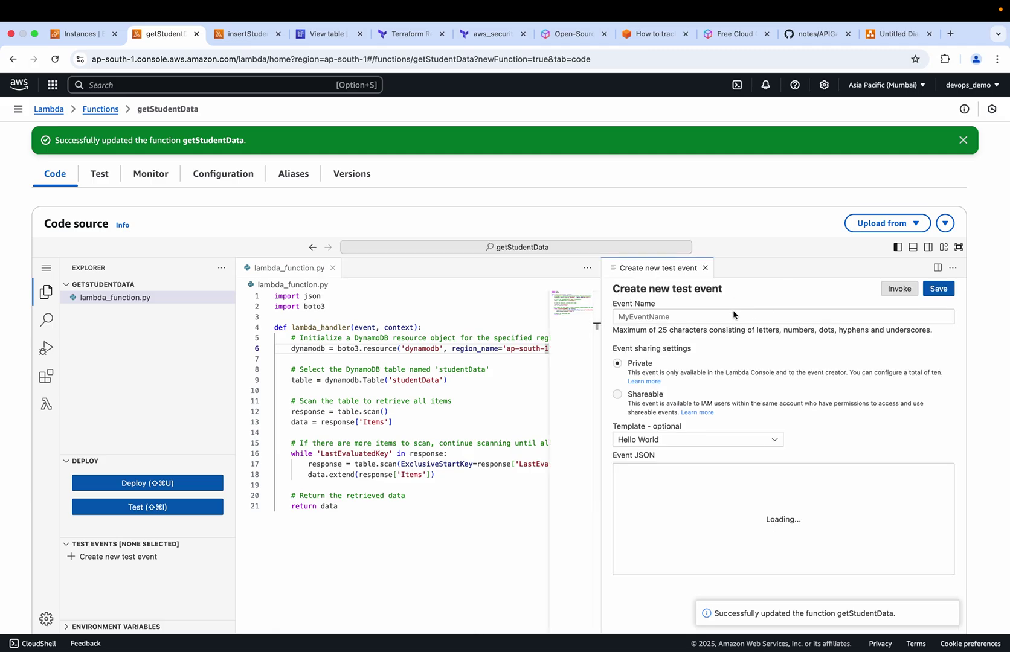
click(644, 319)
text(test)
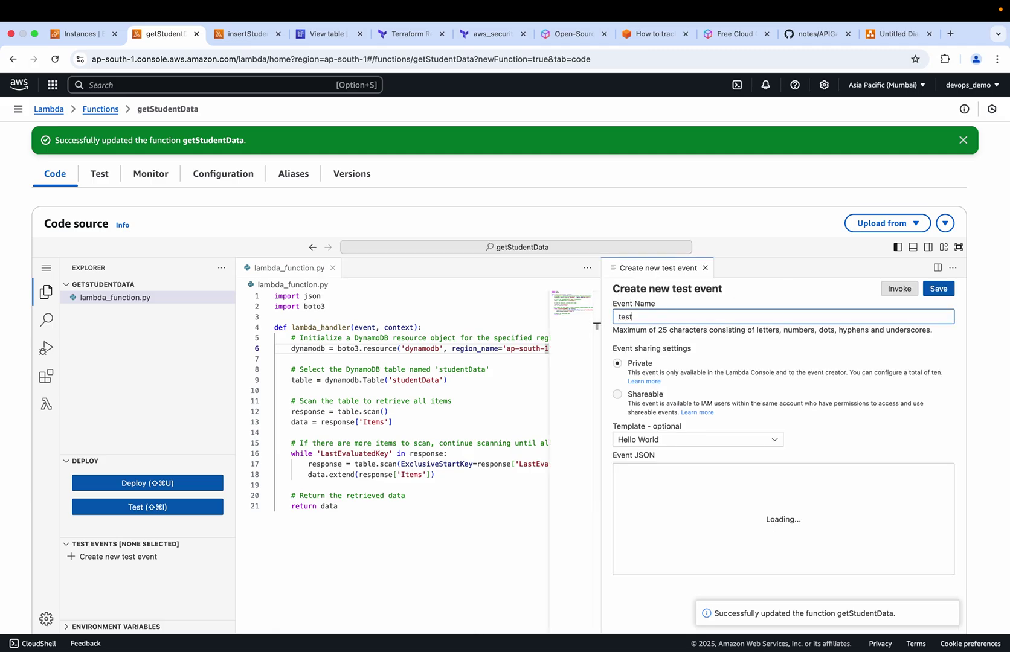
click(940, 291)
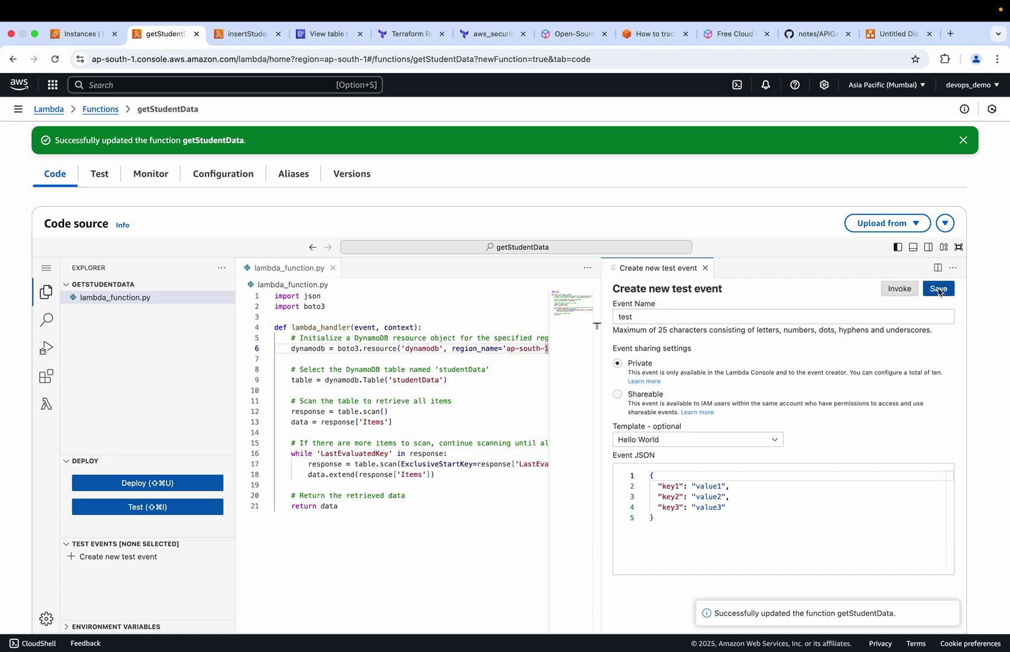
click(899, 290)
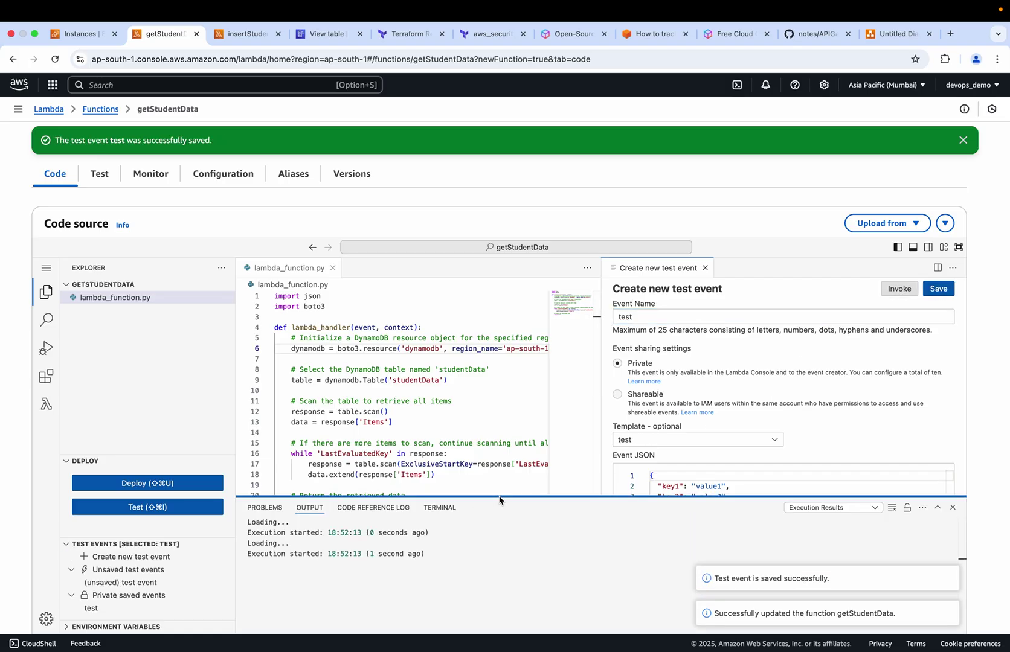
drag(499, 497, 492, 343)
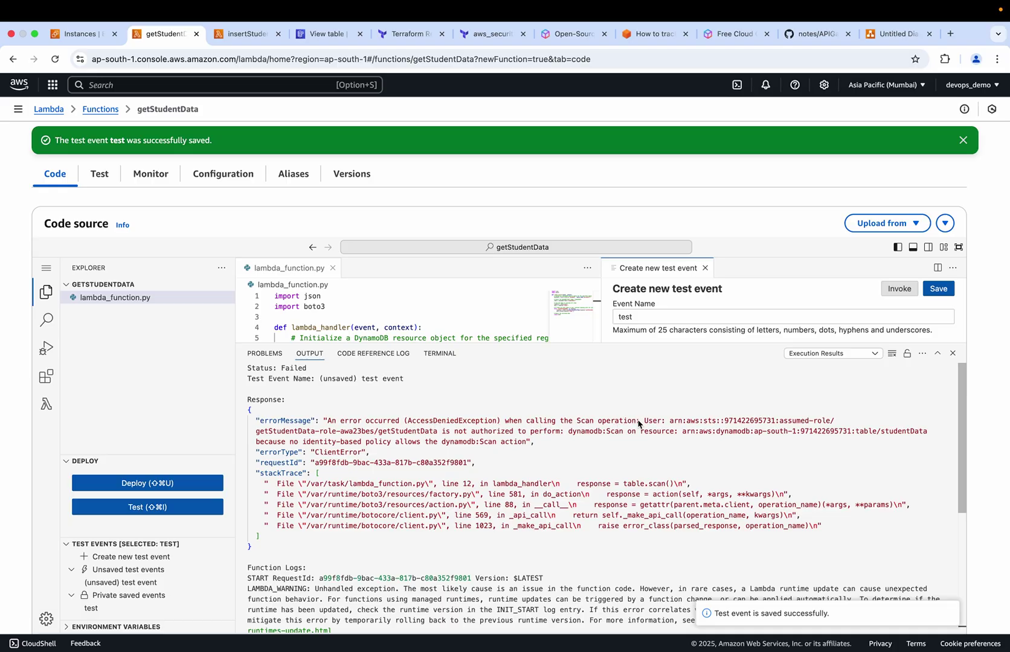
Step: Open getStudentData's execution role in IAM and attach the AmazonDynamoDBFullAccess policy to it
scroll(427, 404, up, 5)
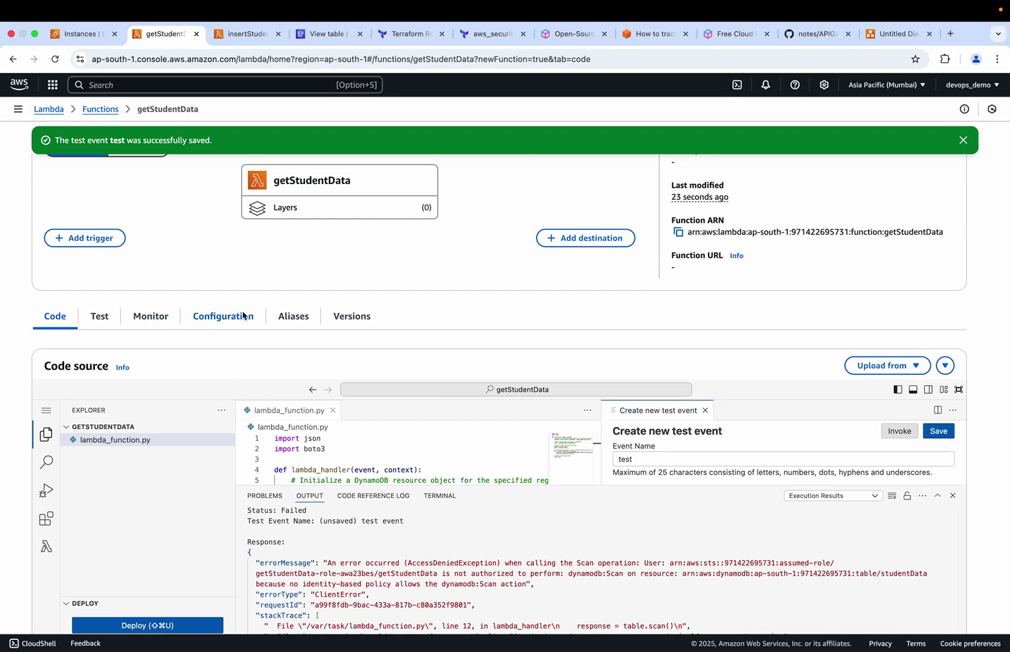
click(236, 317)
click(68, 409)
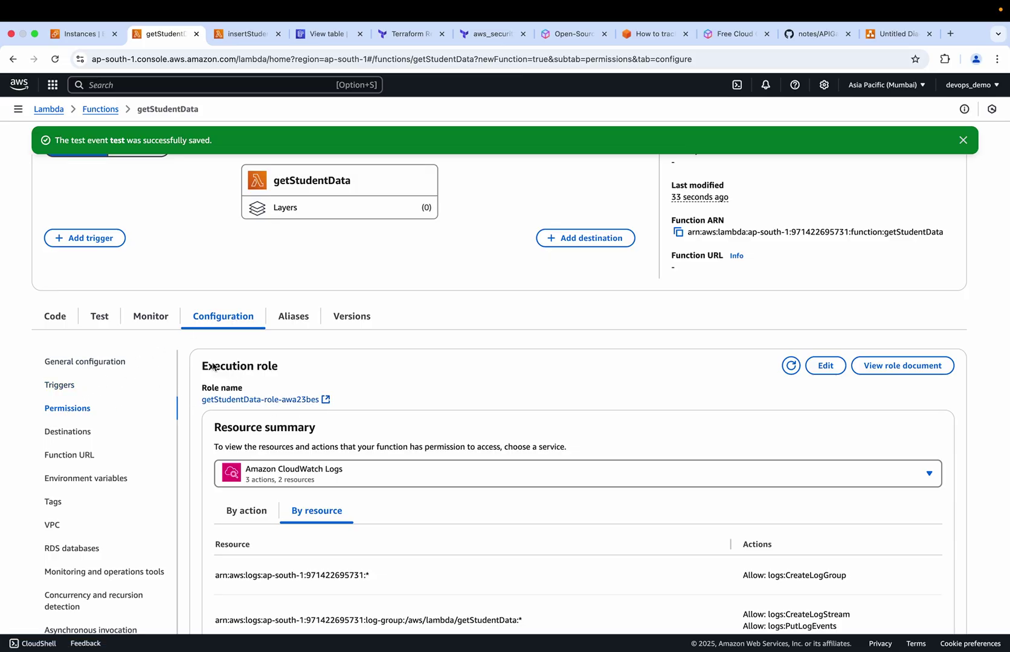
click(326, 398)
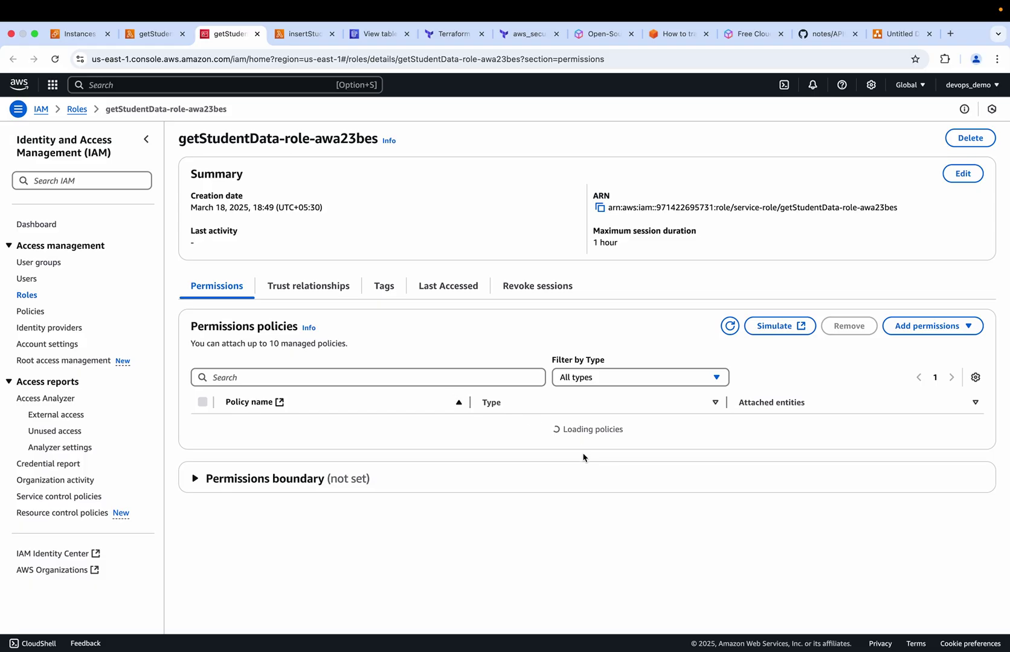
click(952, 326)
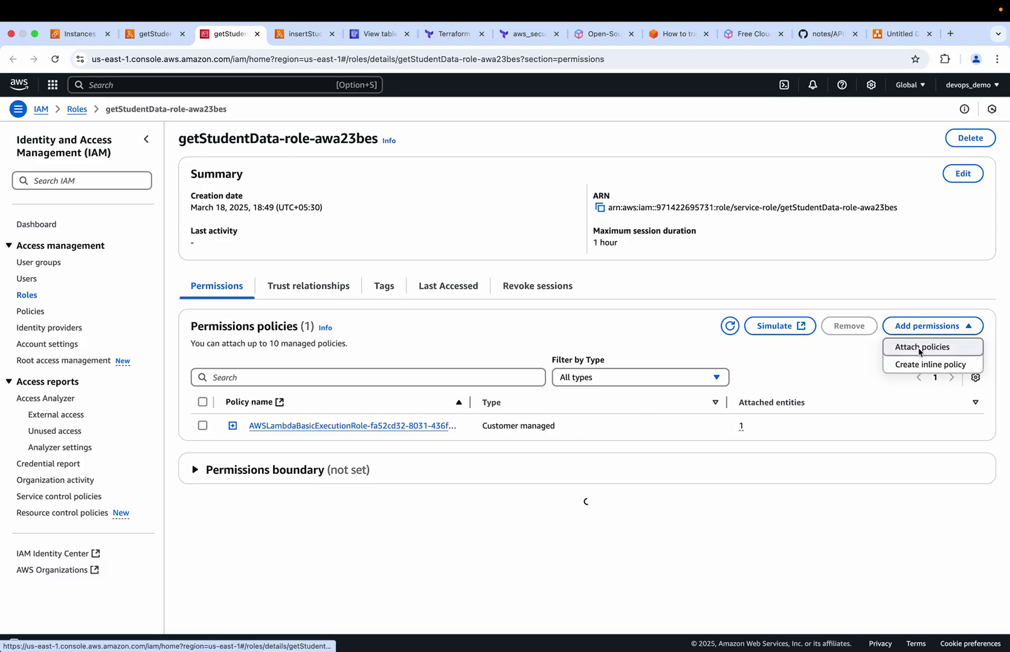
click(919, 347)
click(109, 254)
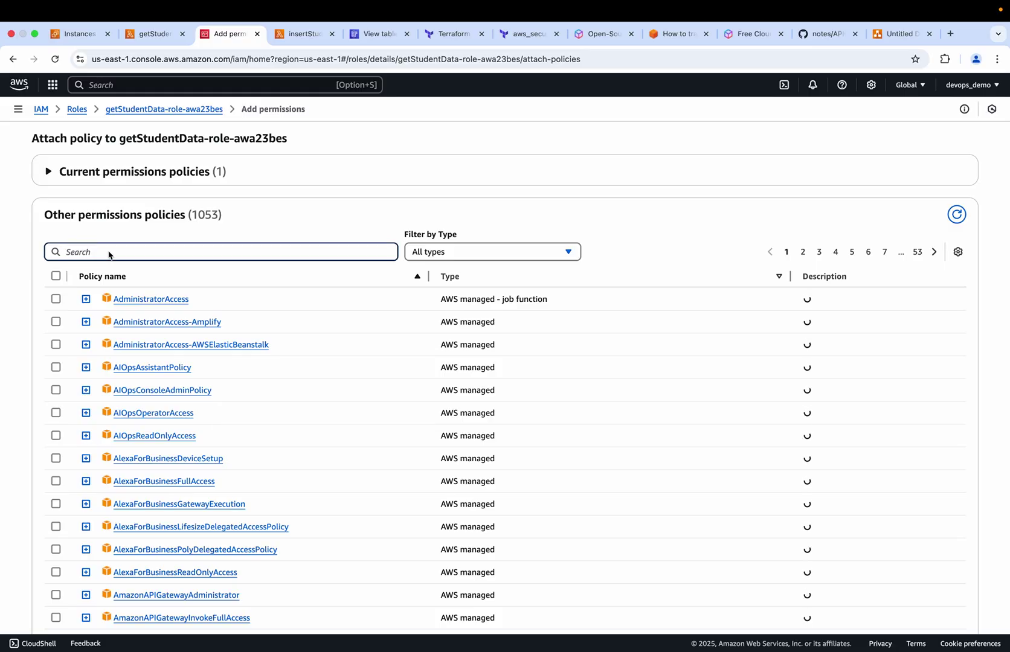
text(dynam)
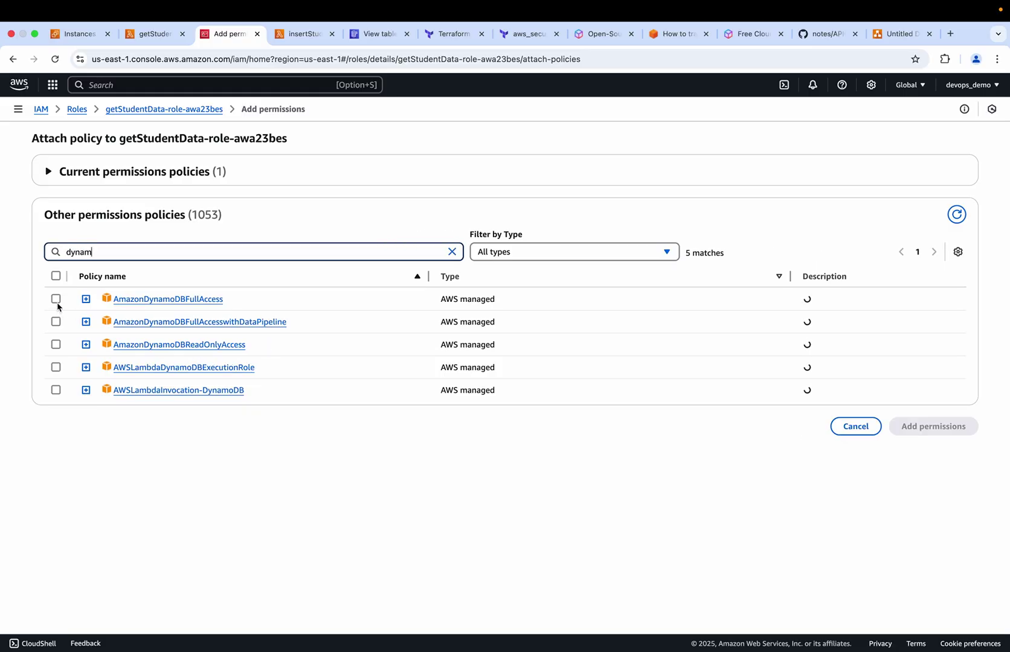
click(56, 299)
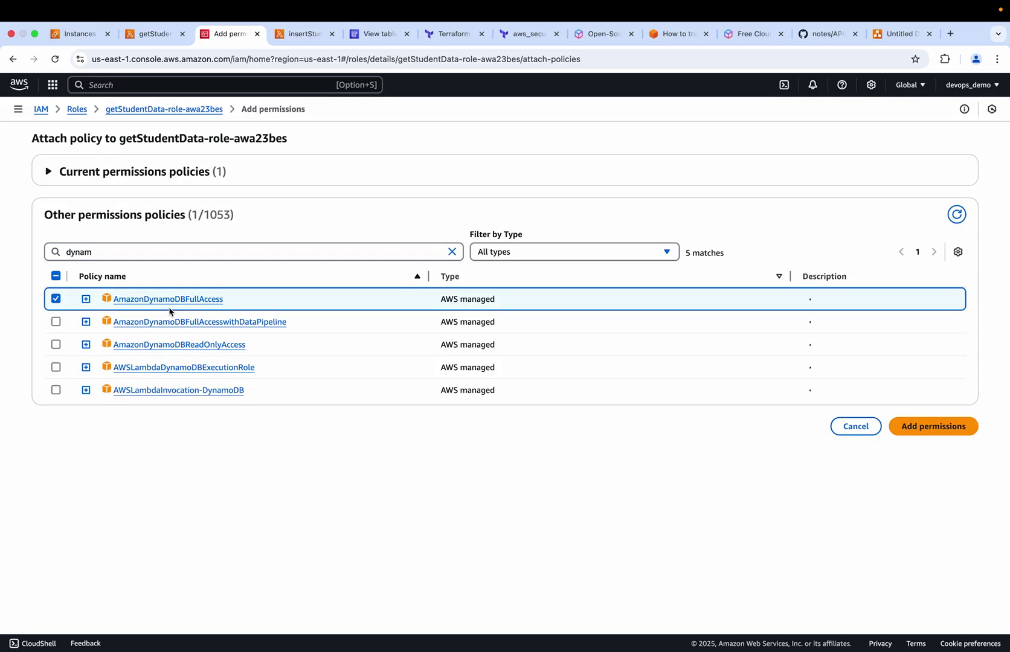
click(925, 429)
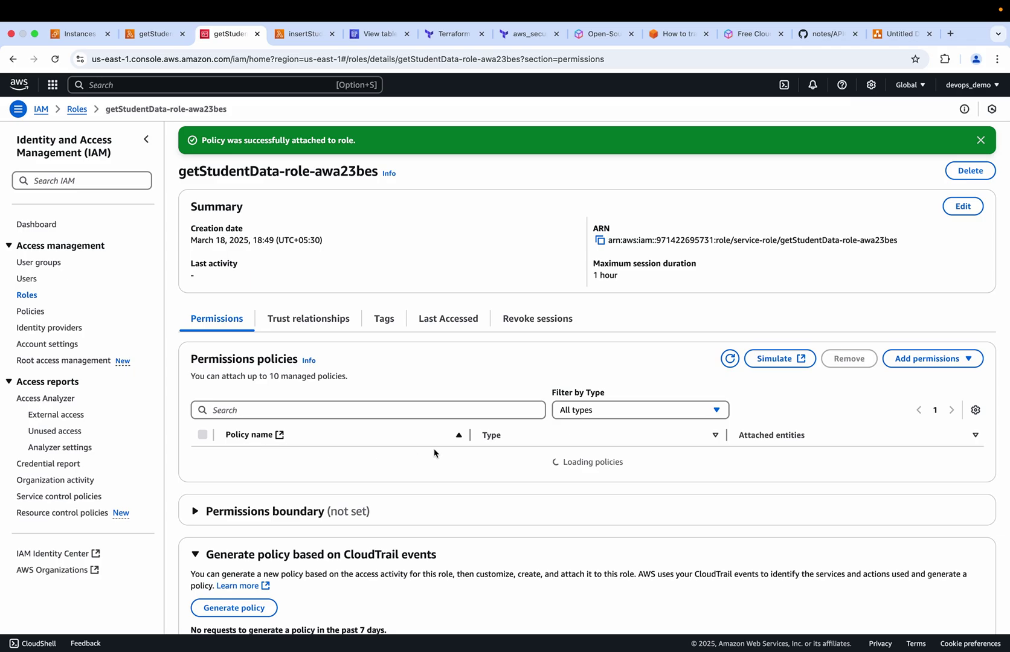
Step: Return to getStudentData's code in Lambda and invoke the test event again
click(152, 34)
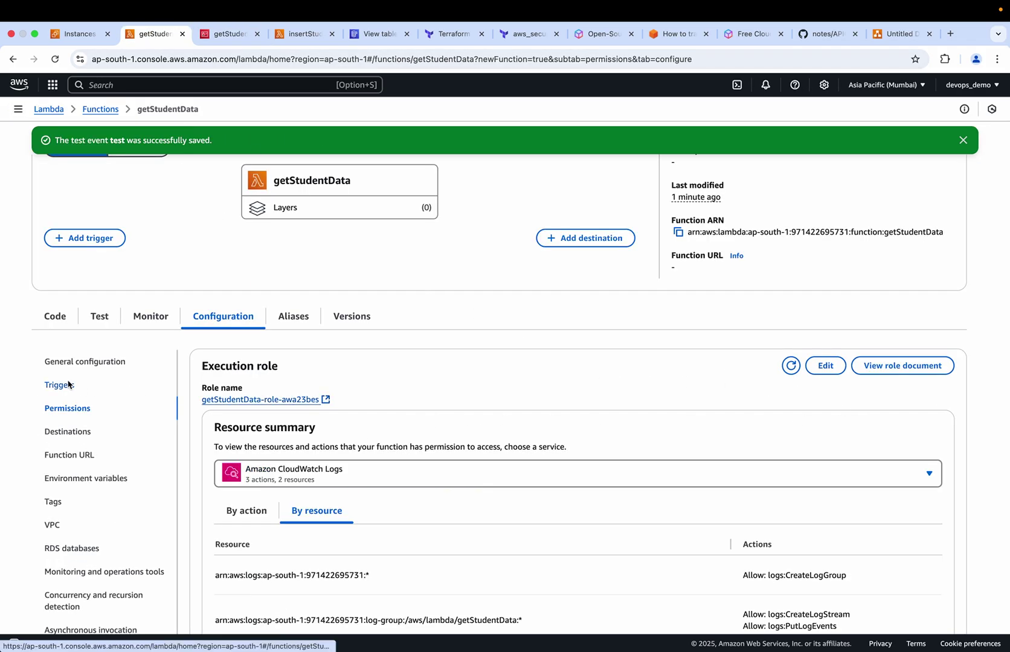
click(55, 320)
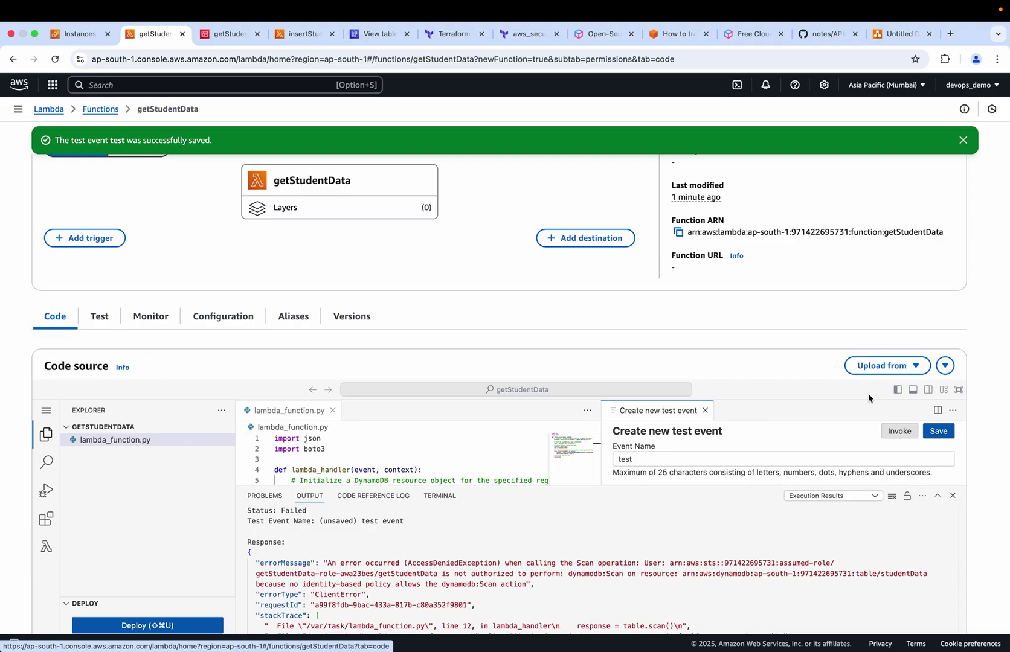
click(899, 430)
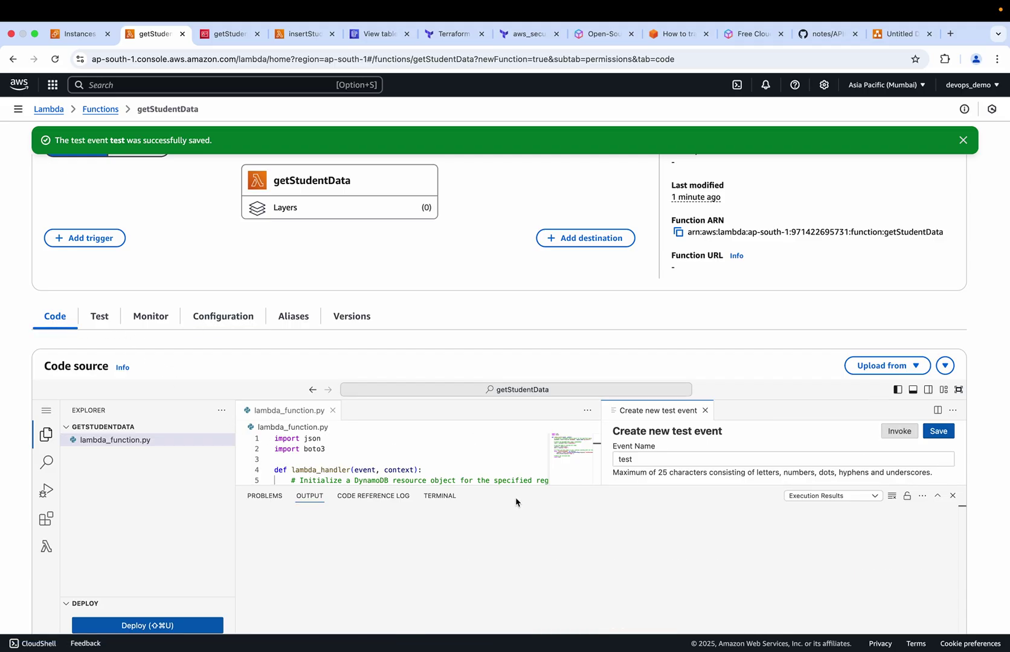
scroll(493, 525, down, 2)
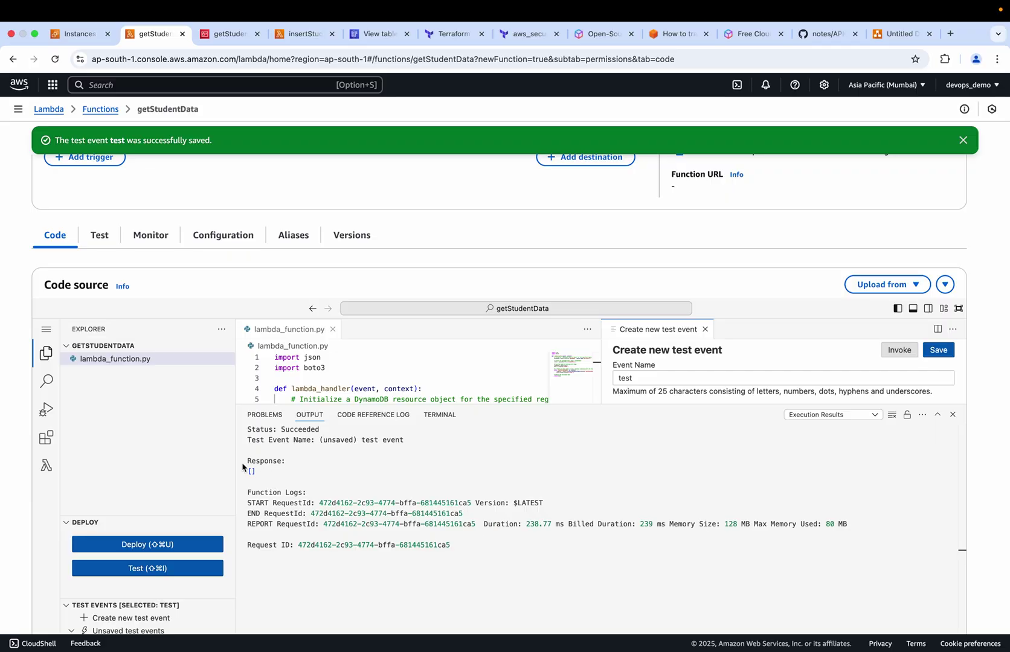
Step: Compare the getStudentData test response with the studentData table in DynamoDB and the GET path in the APIGatewayDemo architecture diagram
click(360, 36)
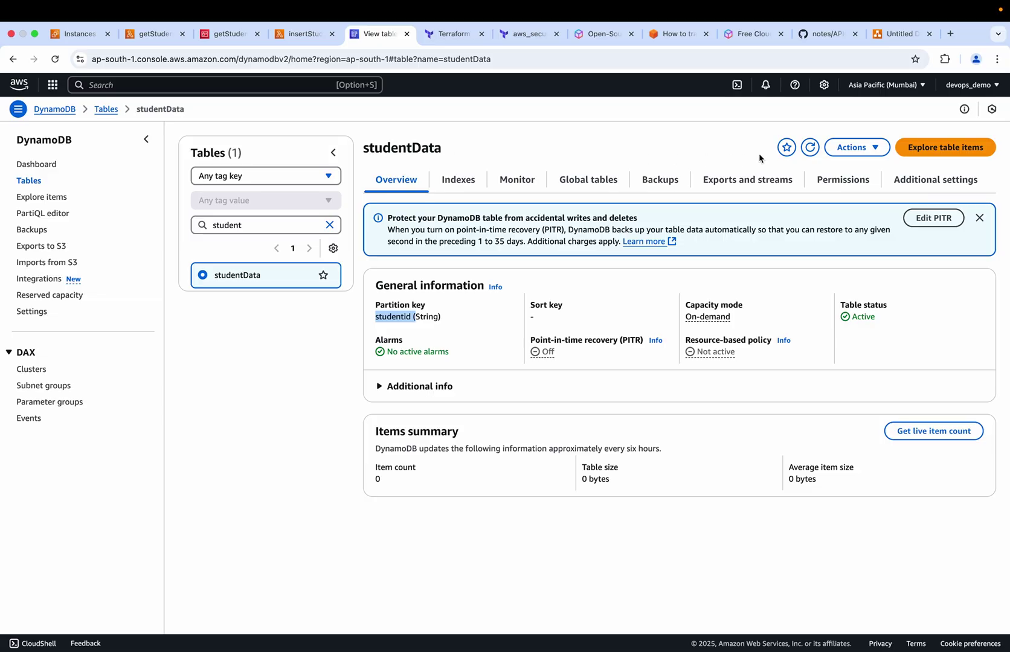
click(885, 39)
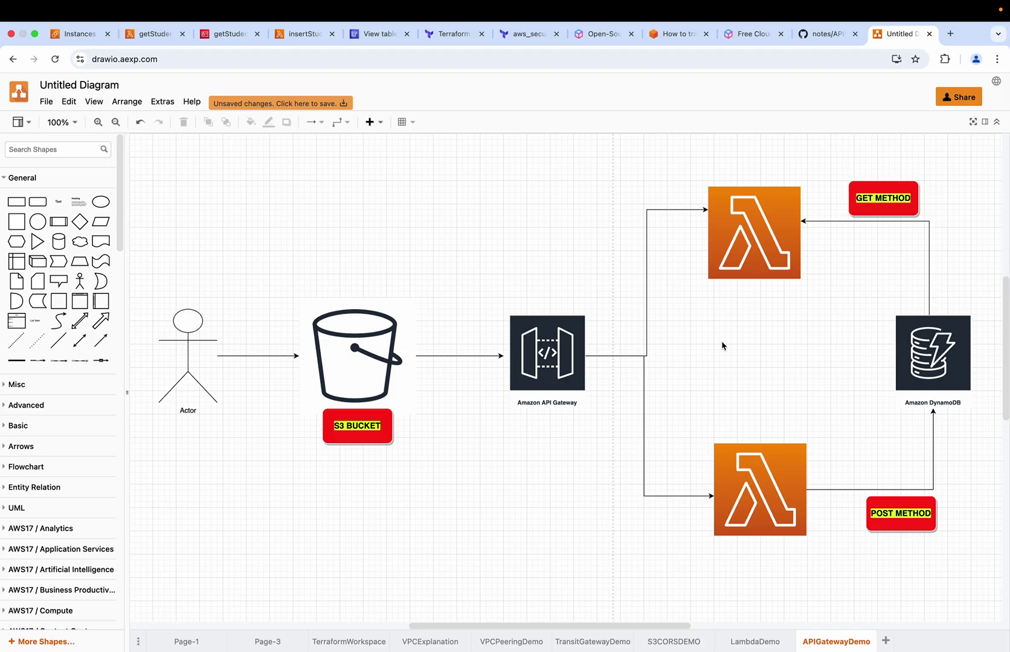
click(158, 34)
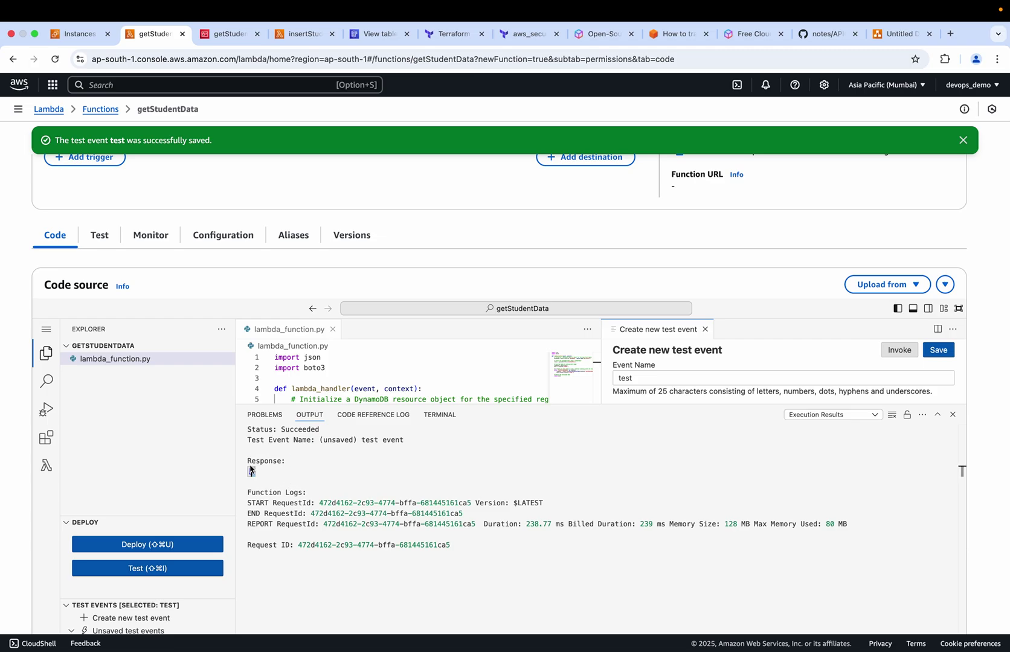
drag(279, 475, 243, 465)
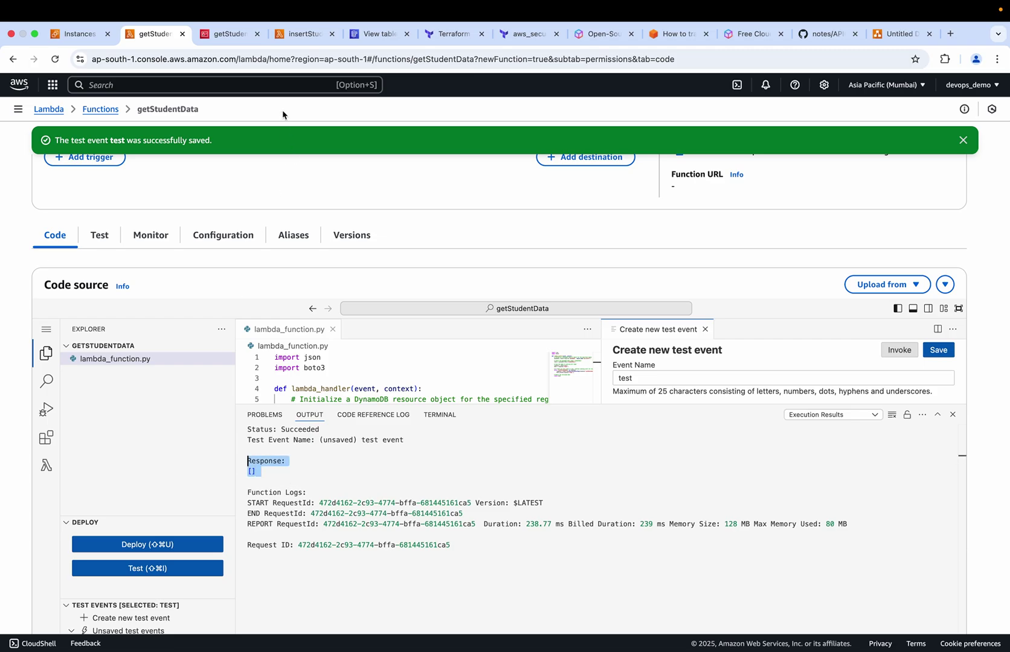
Step: Replace the default code in insertStudentData's lambda_function.py with the contents of insertStudentData.py copied from GitHub
click(304, 34)
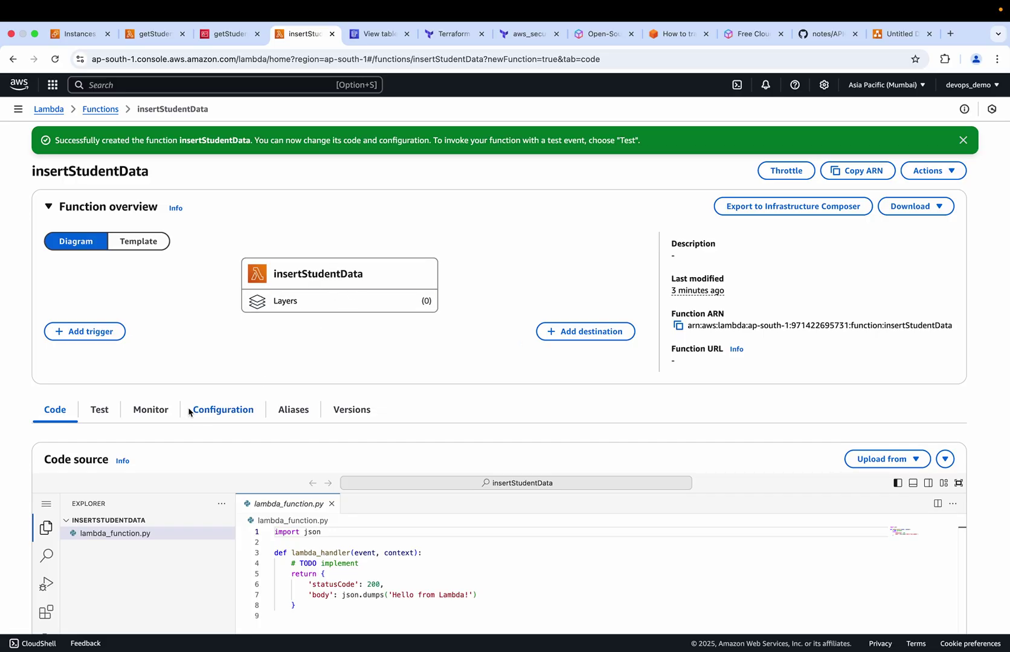
scroll(428, 489, down, 3)
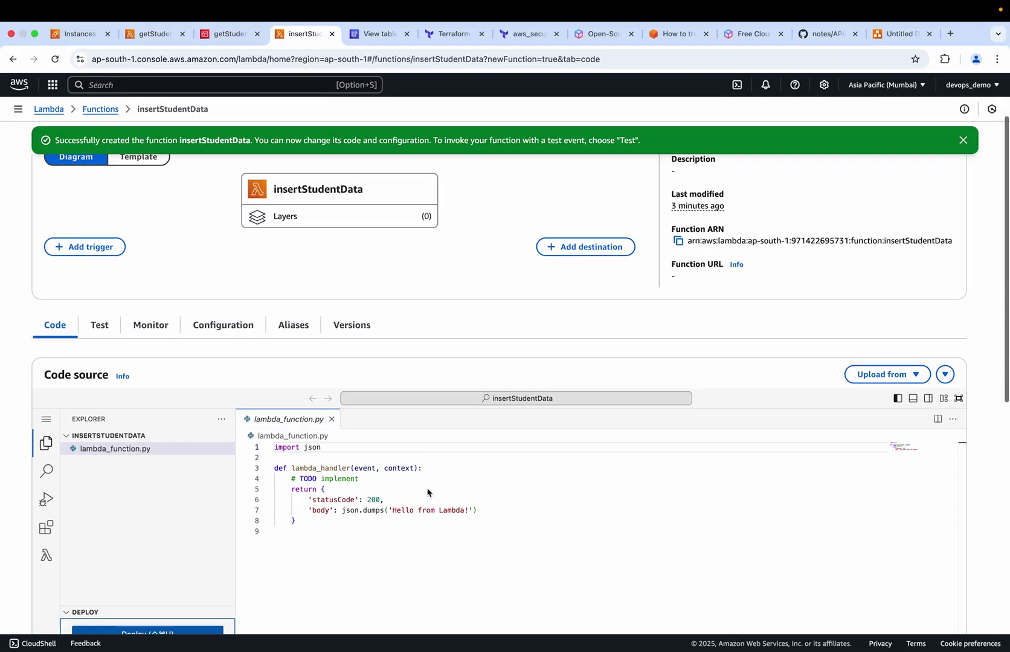
click(829, 34)
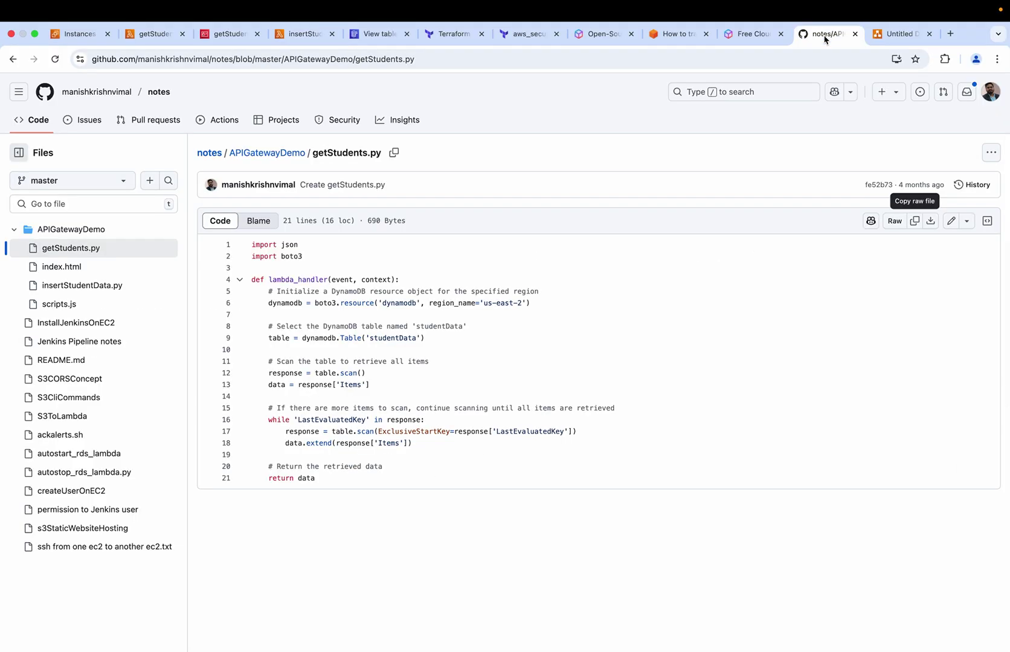
click(101, 286)
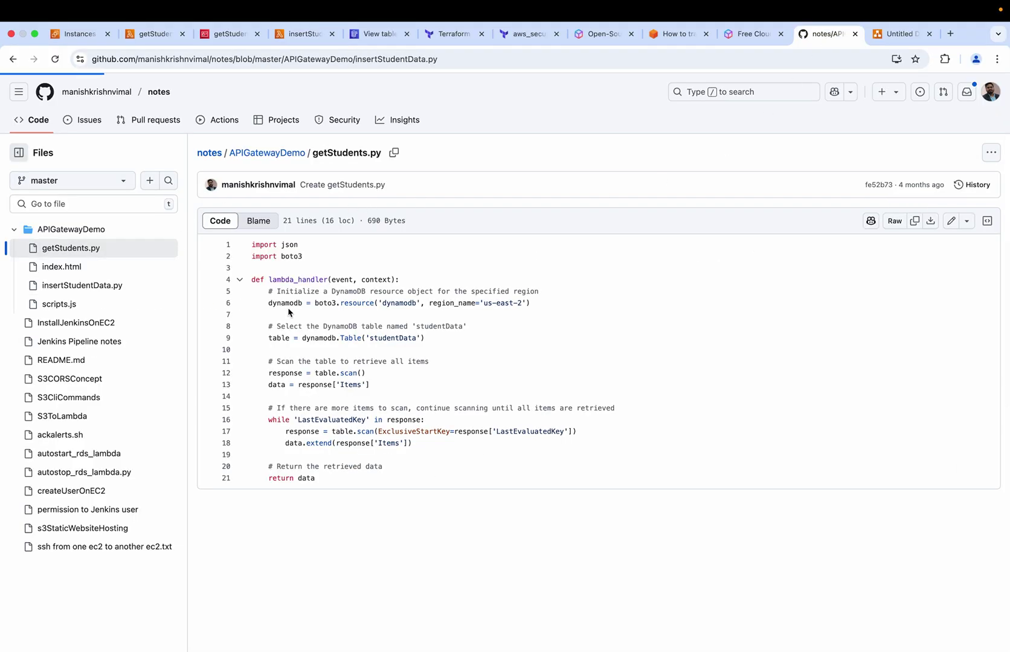
click(914, 221)
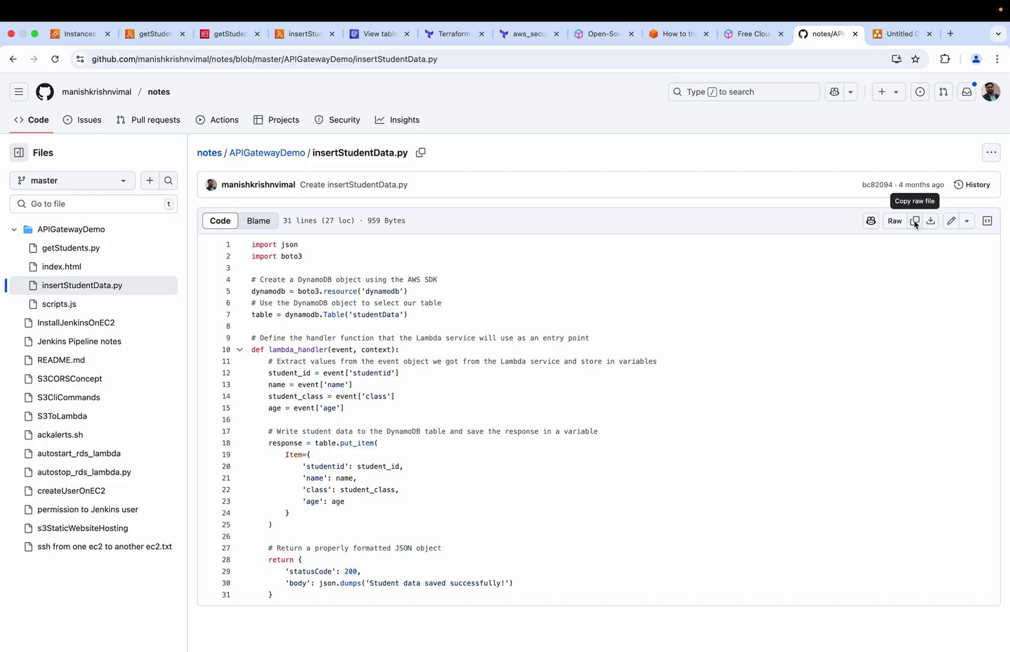
click(297, 33)
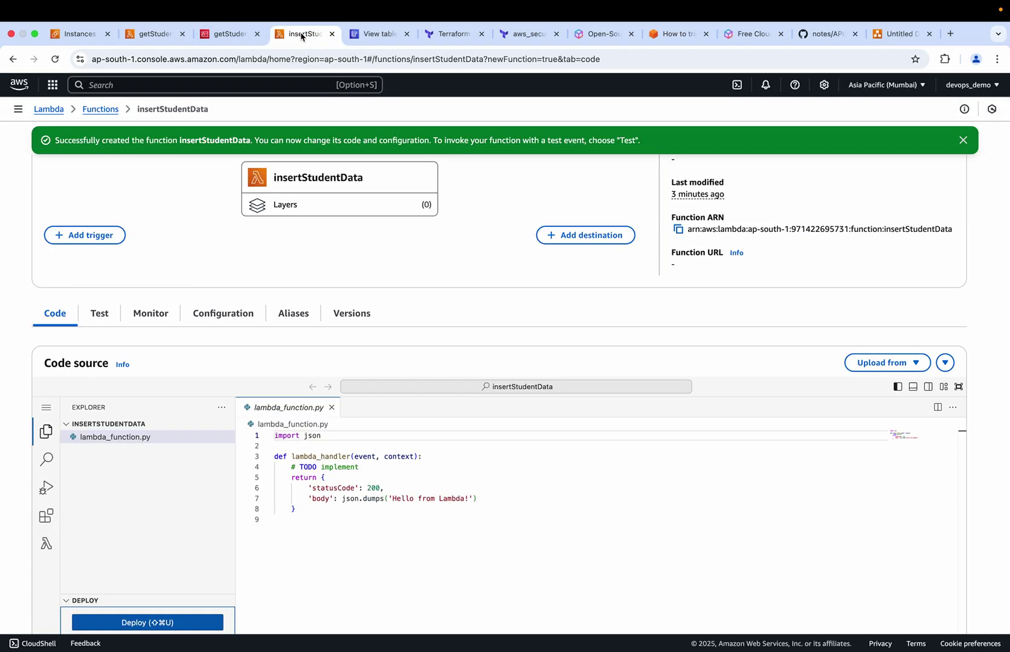
click(349, 499)
key(super+a)
key(BackSpace)
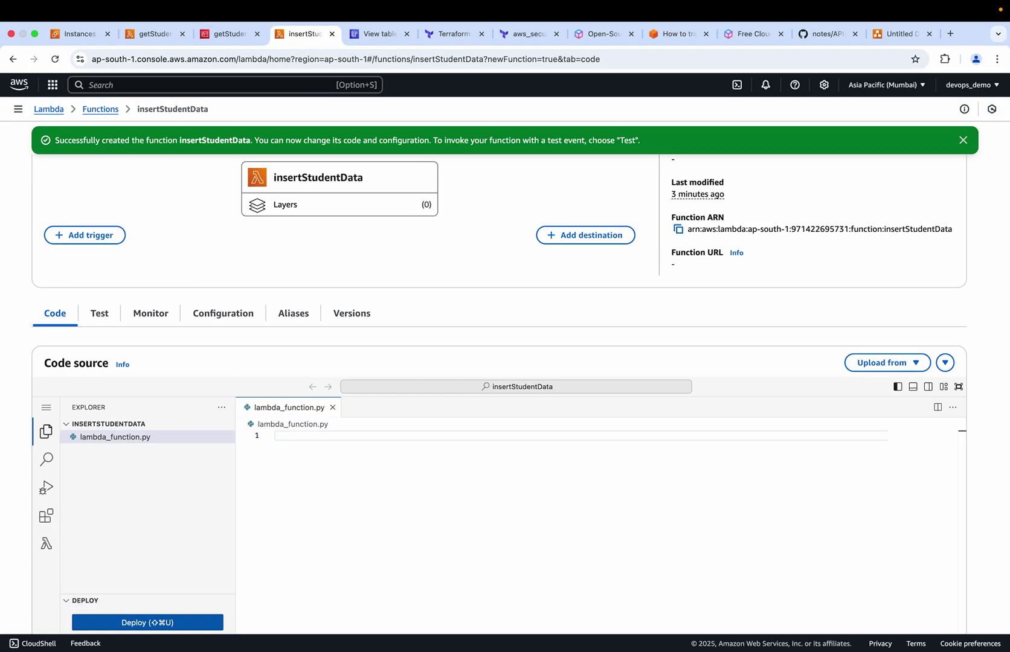
key(super+v)
Step: Review the insertStudentData code, covering the DynamoDB table name, the event fields, the put_item call and the return value
scroll(481, 516, down, 5)
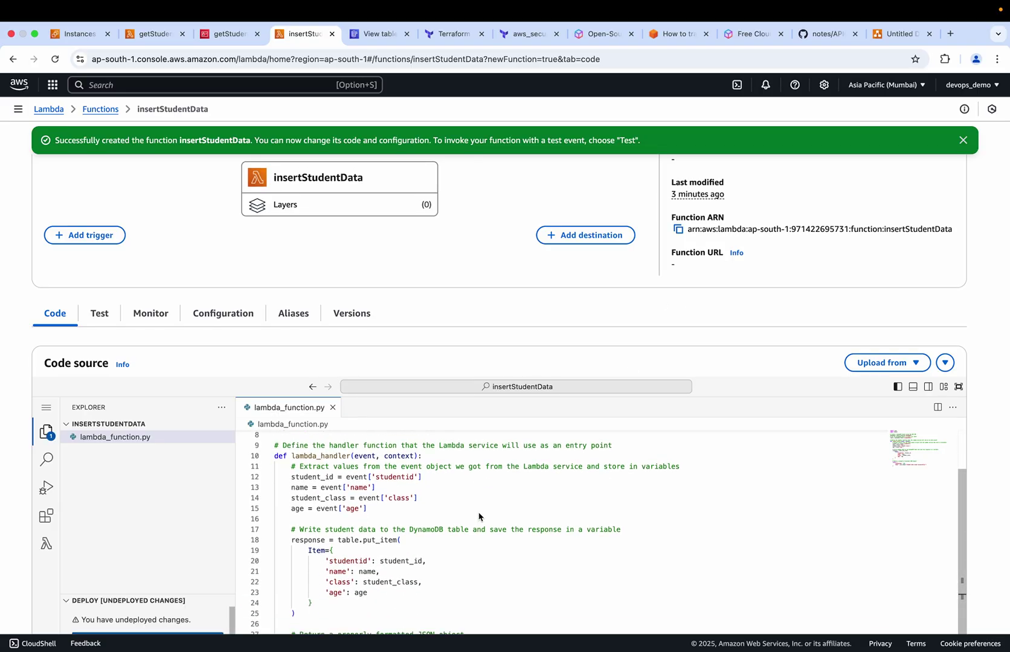
scroll(483, 380, down, 2)
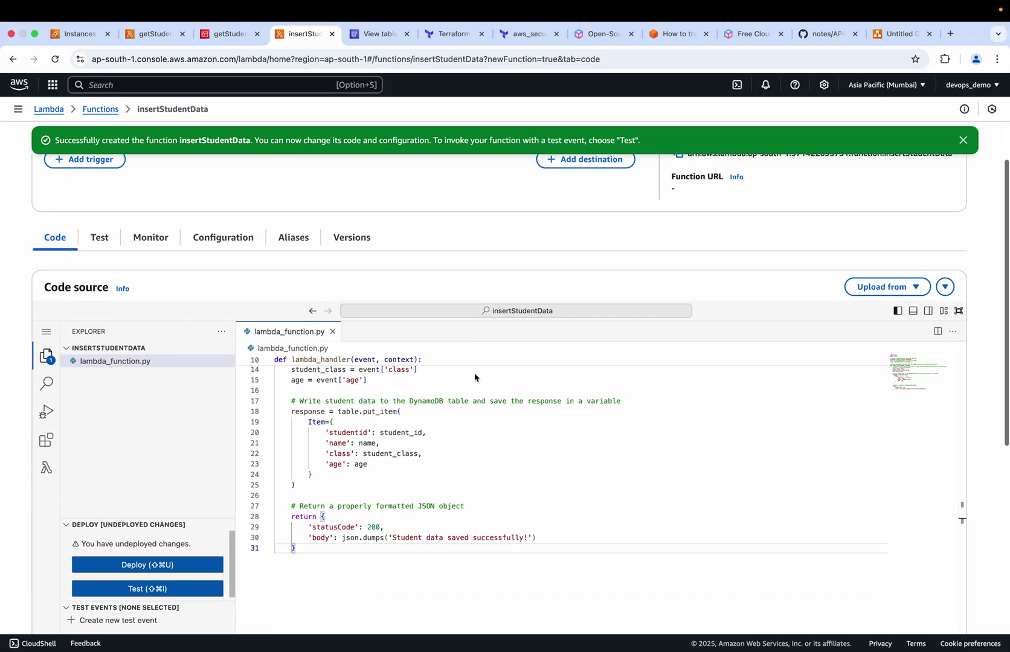
scroll(389, 496, up, 5)
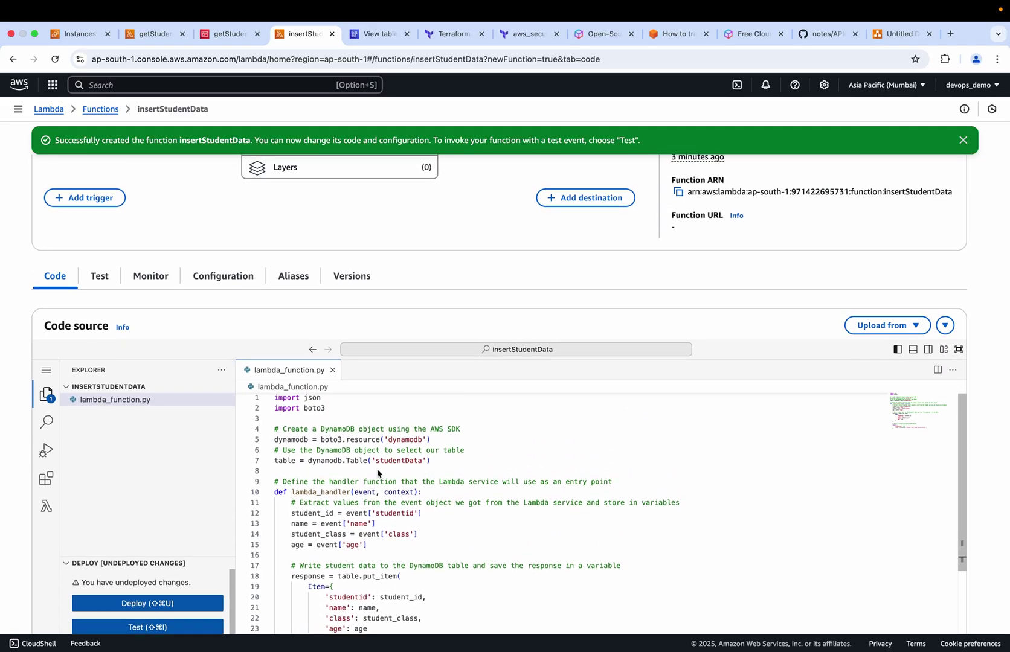
scroll(368, 468, up, 1)
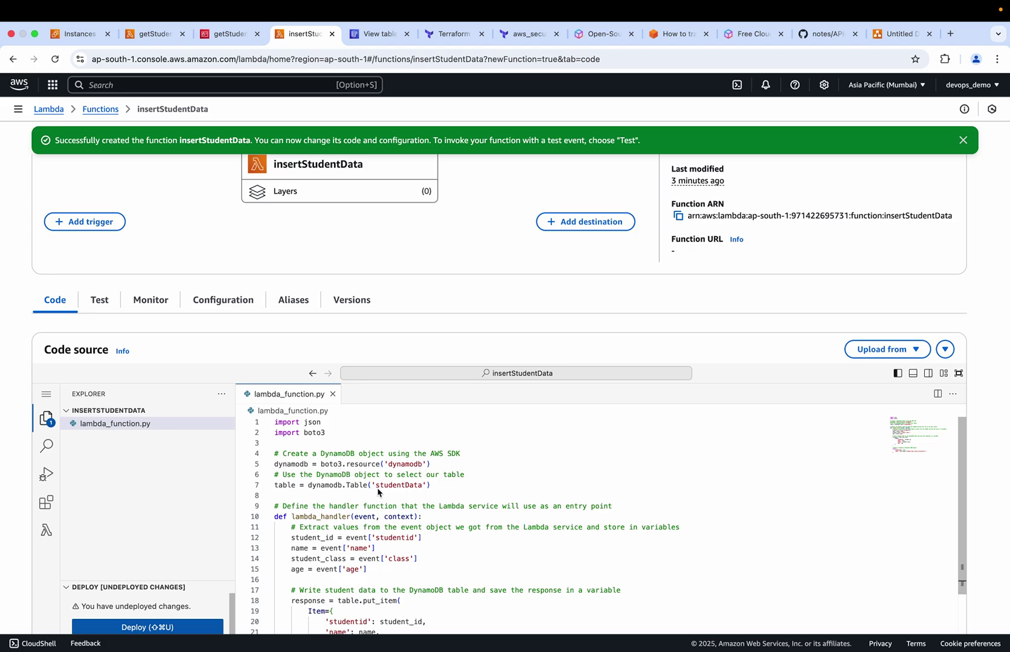
scroll(378, 492, down, 3)
scroll(378, 493, up, 2)
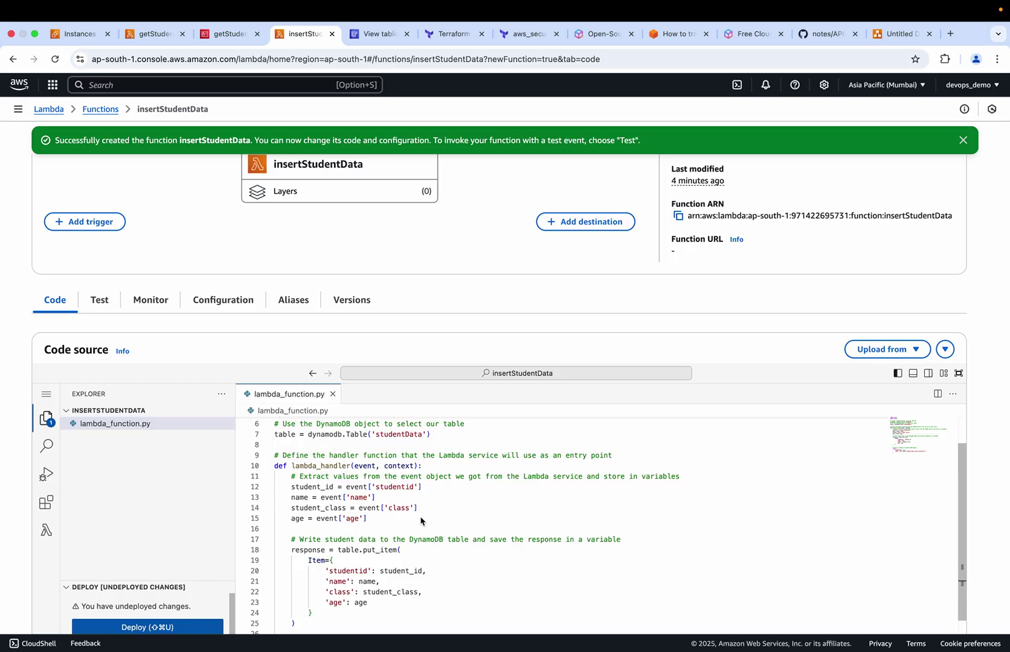
scroll(421, 521, down, 5)
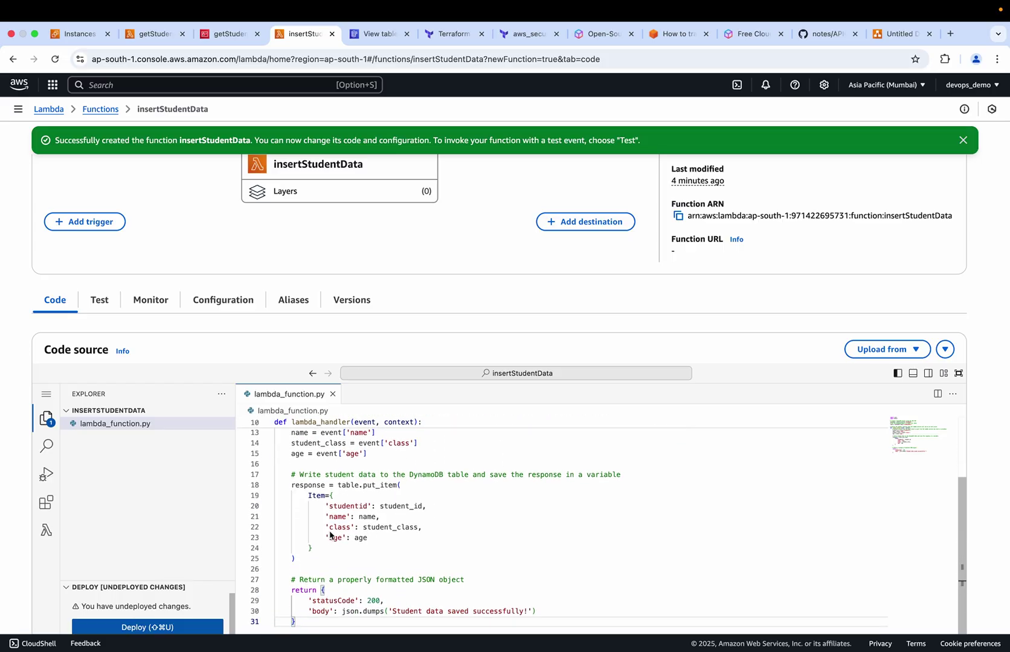
Step: Copy the Item dictionary from the put_item call and deploy the insertStudentData function's updated code
scroll(367, 531, down, 2)
scroll(369, 530, up, 4)
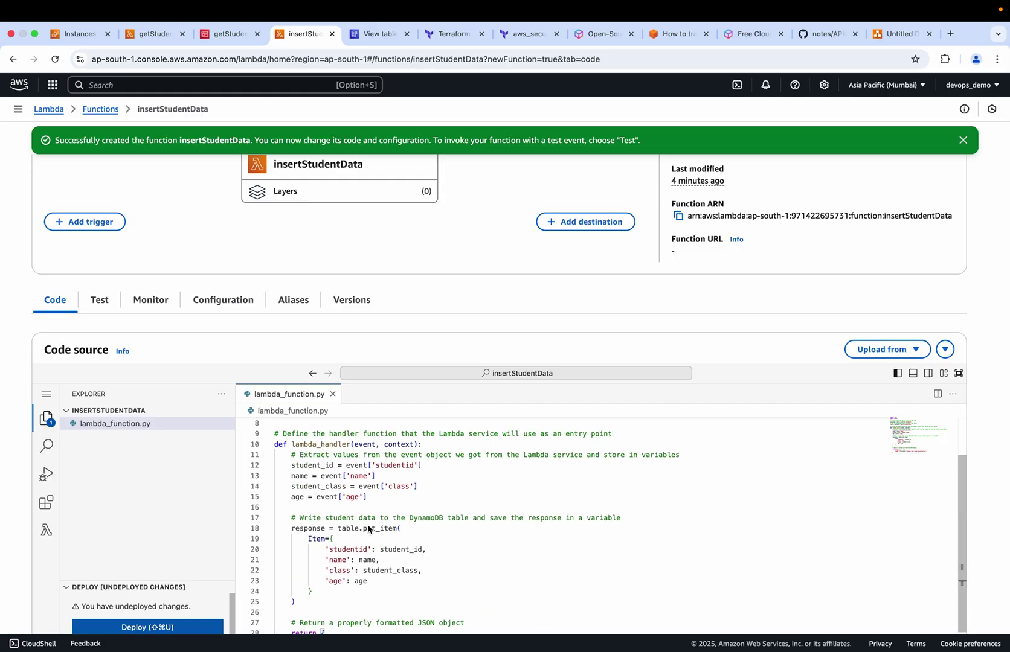
scroll(369, 530, down, 1)
drag(333, 511, 322, 563)
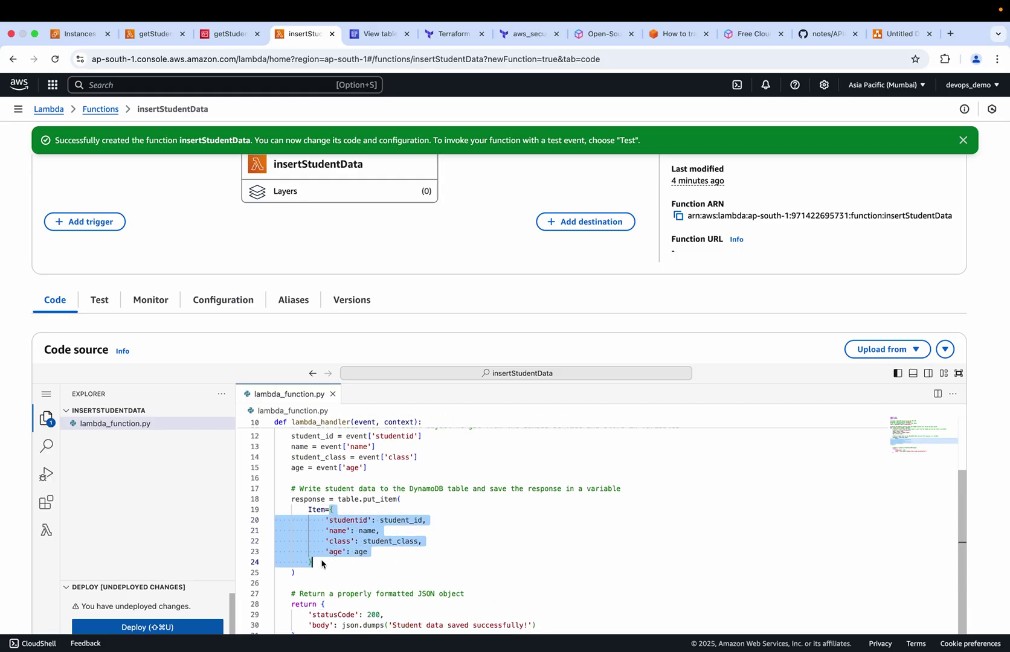
scroll(145, 579, down, 2)
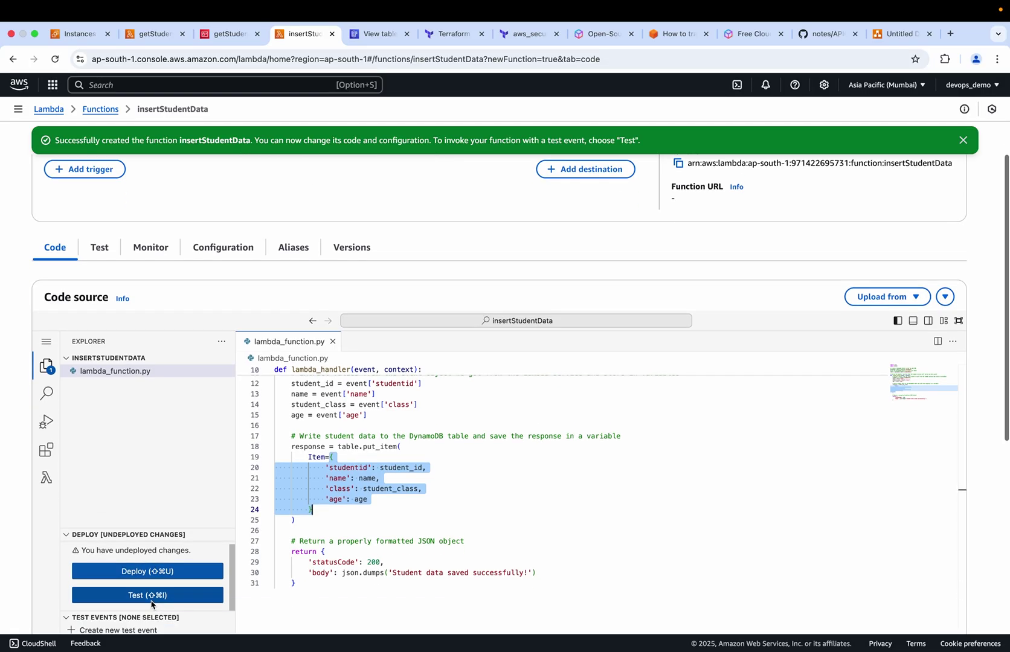
click(136, 577)
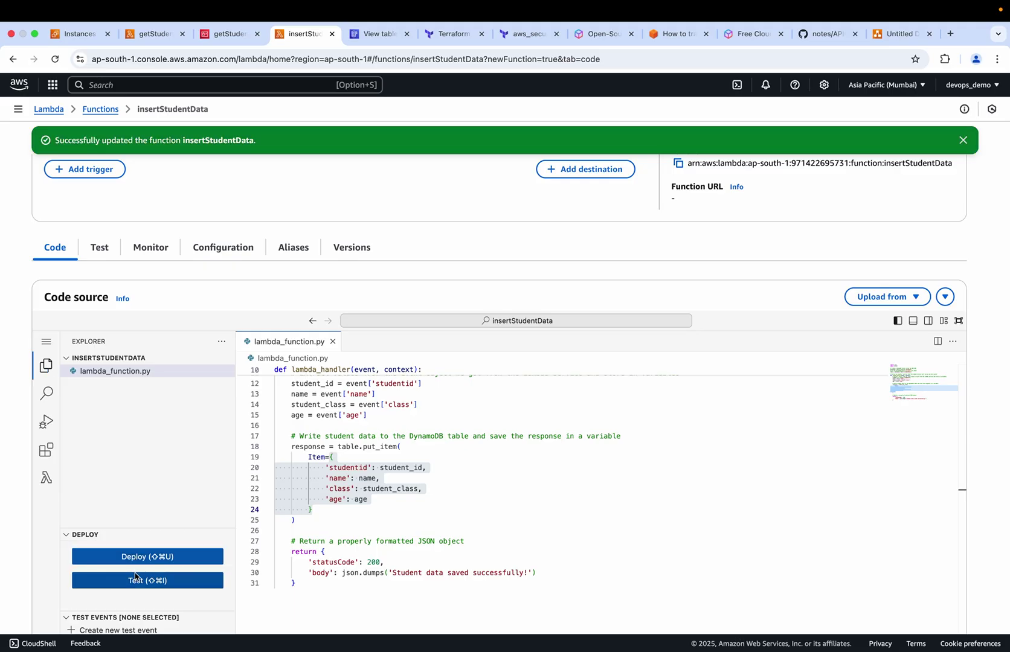
Step: Start a new test event for insertStudentData and name it test
click(164, 582)
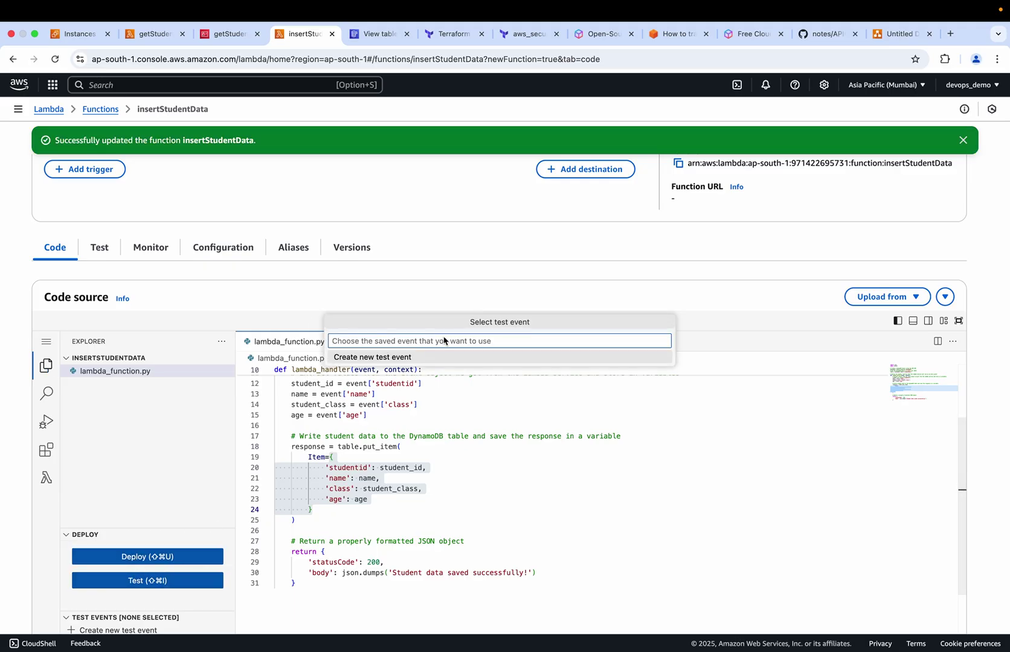
click(385, 357)
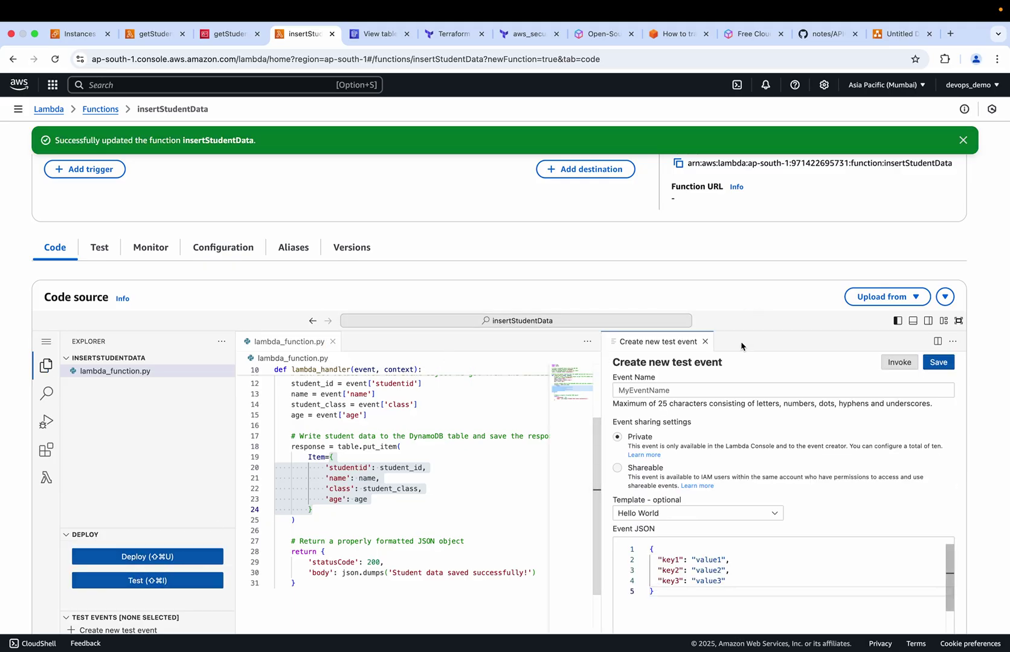
click(636, 391)
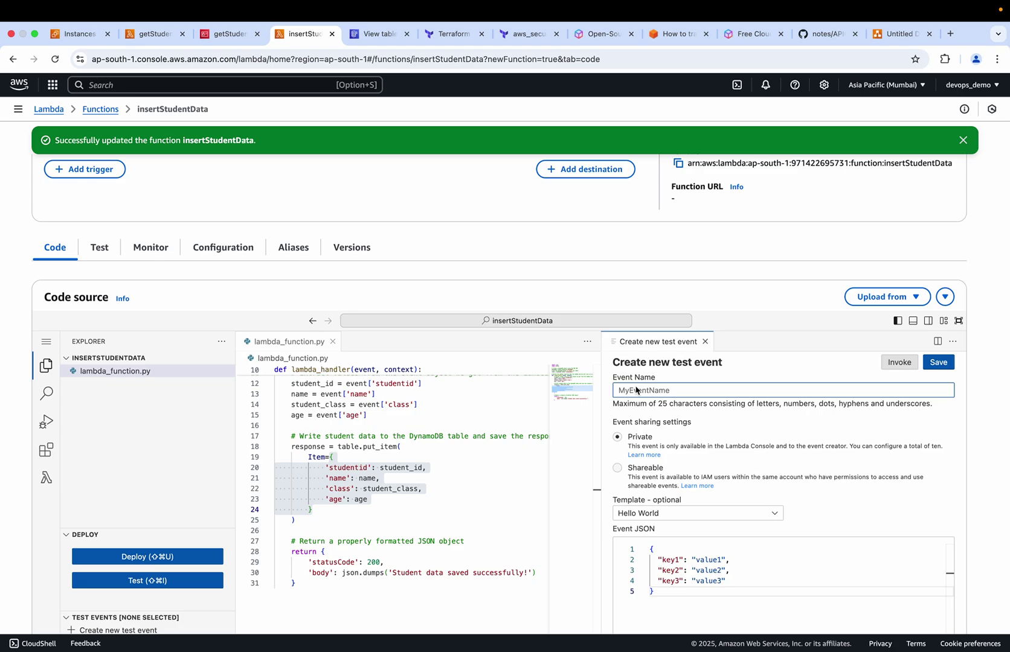
text(test)
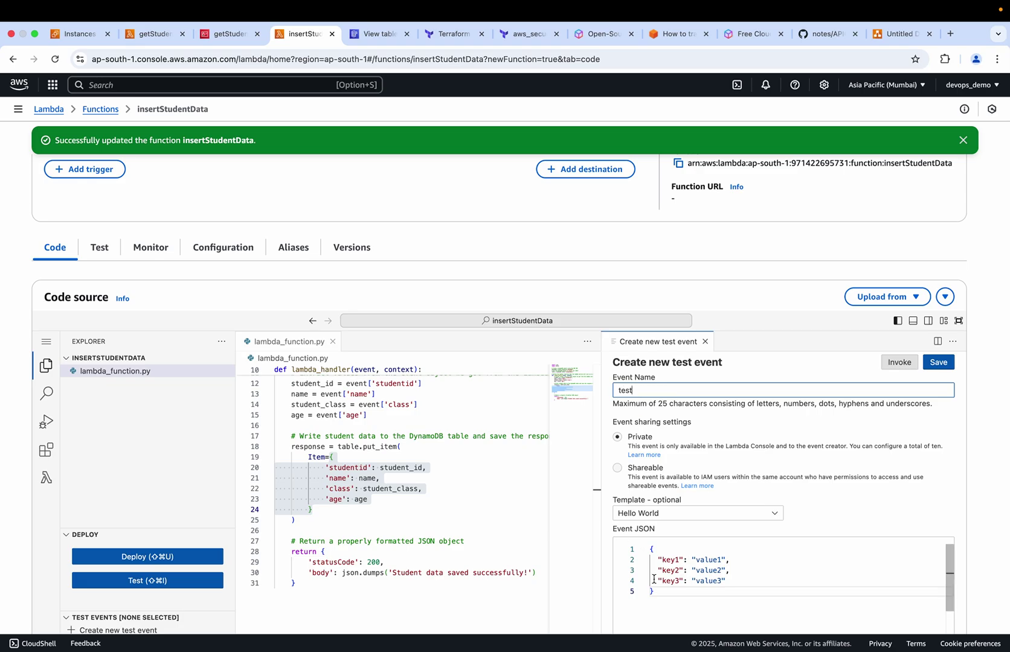
Step: Replace the default Event JSON with the Item dictionary copied from the code, holding the studentid, name, class and age fields
scroll(653, 580, down, 2)
scroll(659, 566, up, 3)
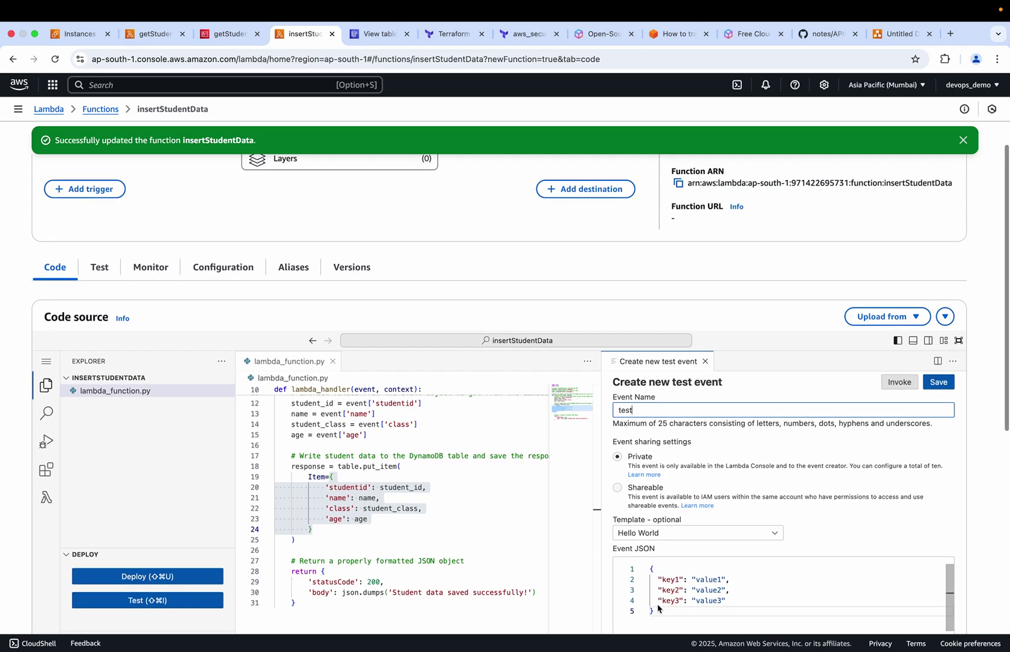
drag(657, 611, 648, 573)
key(BackSpace)
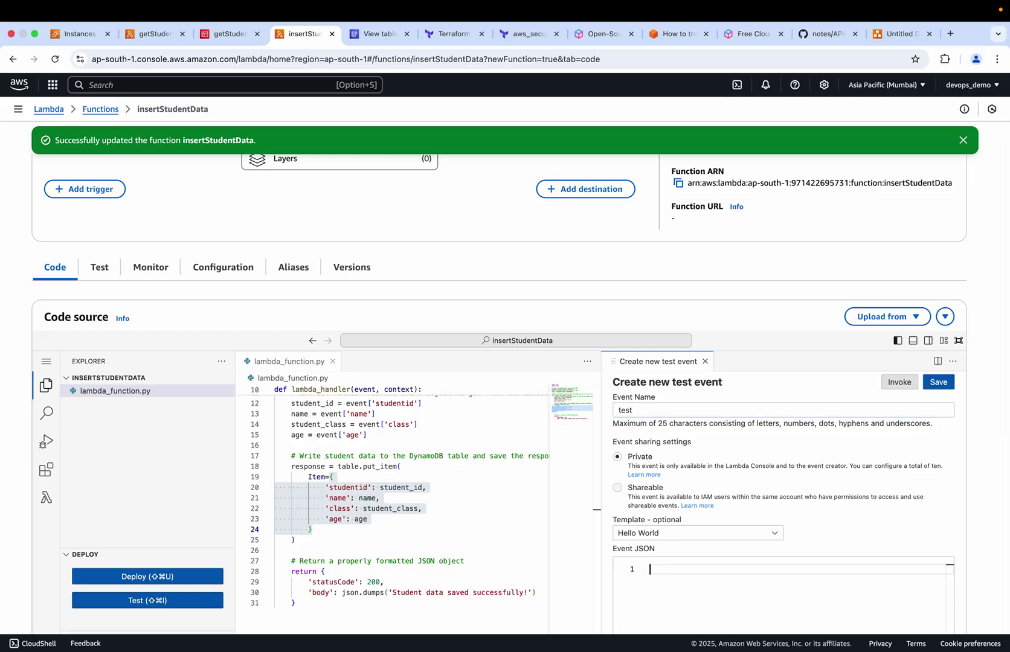
text({             'studentid': student_id,             'name': name,             'class': student_class,             'age': age         })
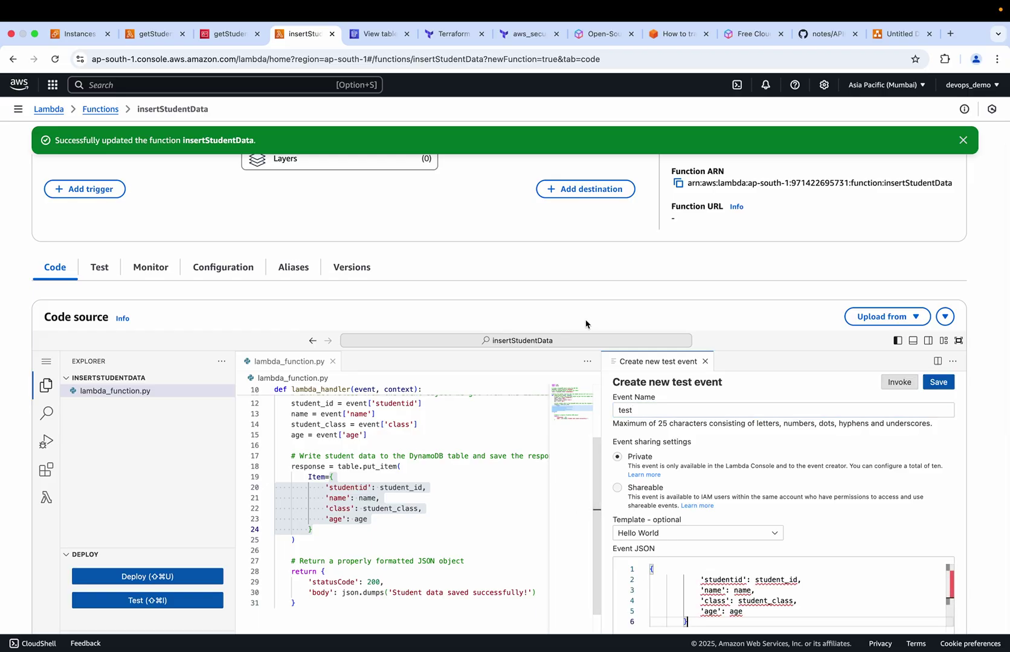
scroll(586, 325, down, 3)
scroll(586, 324, down, 1)
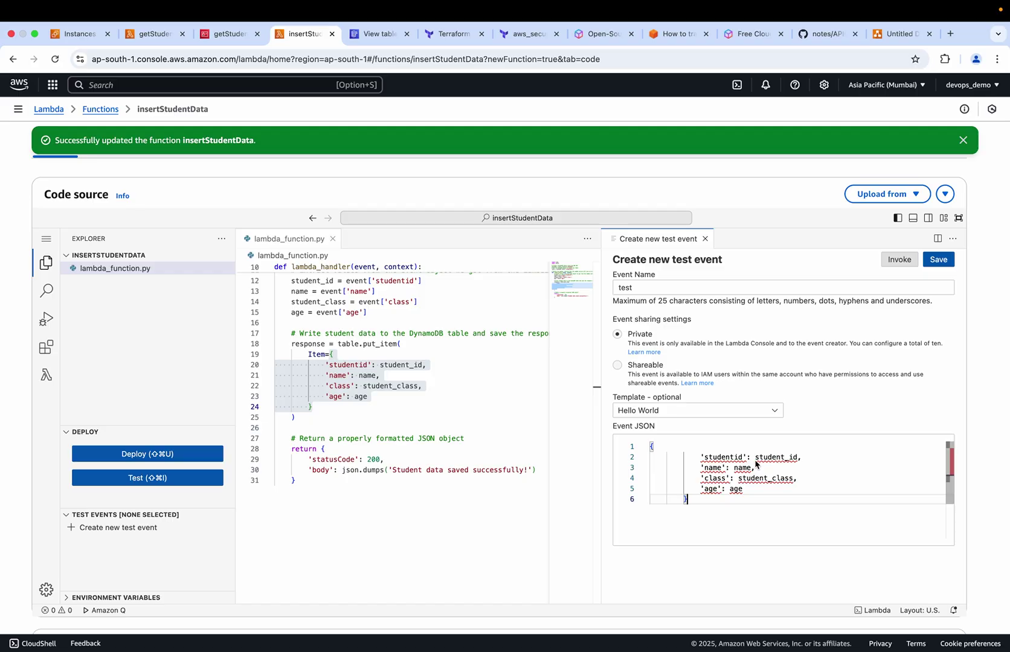
Step: Change the studentid key's single quotes to double quotes and set its value to "1" in the Event JSON
click(704, 460)
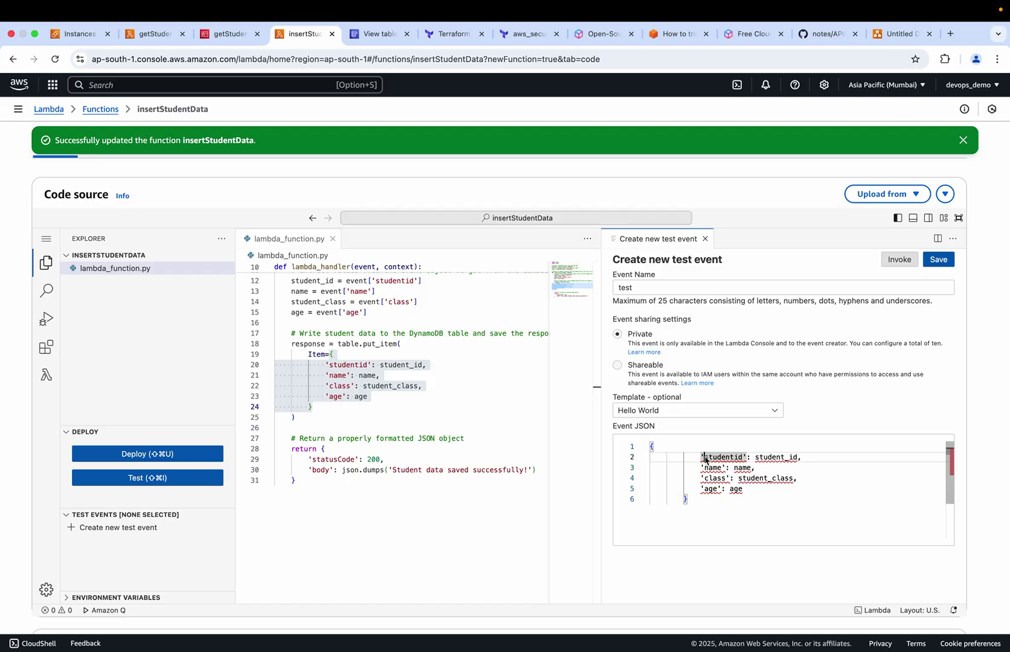
key(BackSpace)
text(")
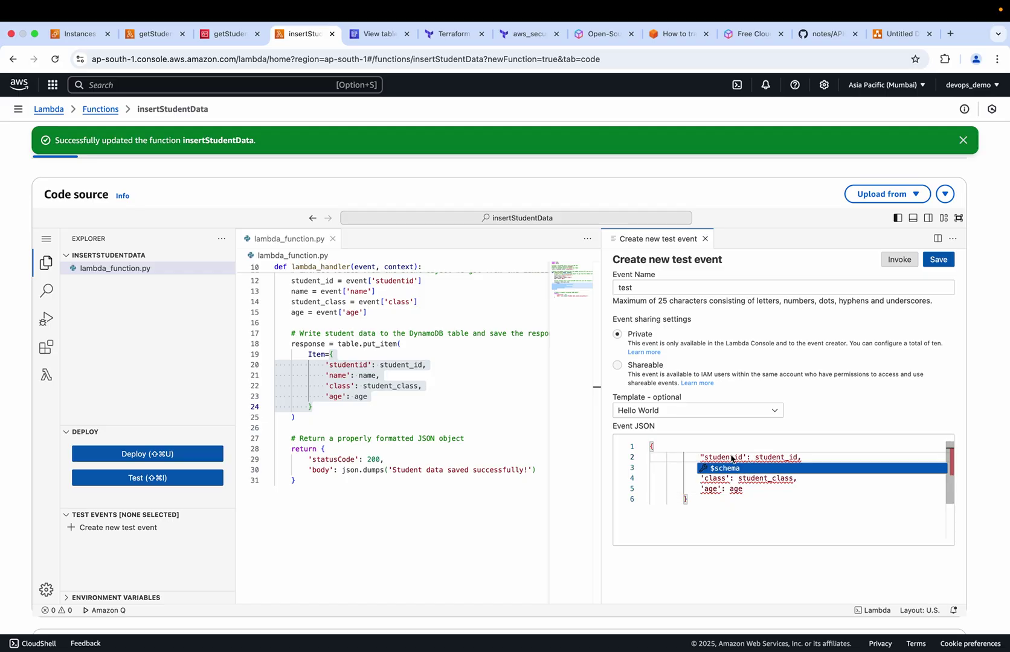
click(721, 457)
double_click(733, 457)
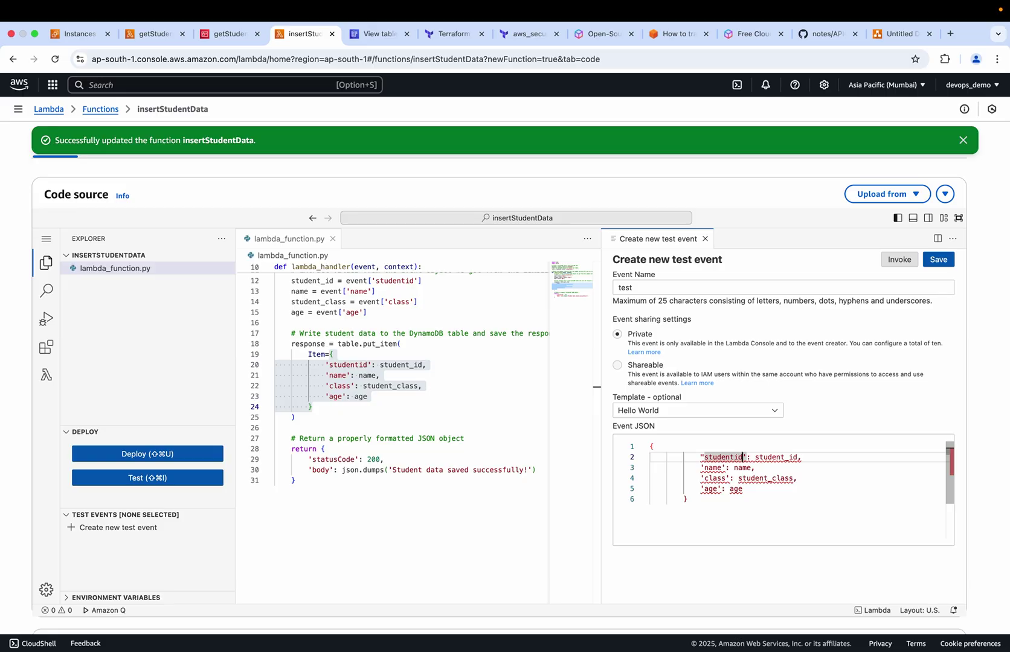
key(BackSpace)
text(")
double_click(795, 458)
click(796, 457)
key(BackSpace)
key(BackSpace)
key(BackSpace)
key(BackSpace)
key(BackSpace)
key(BackSpace)
key(BackSpace)
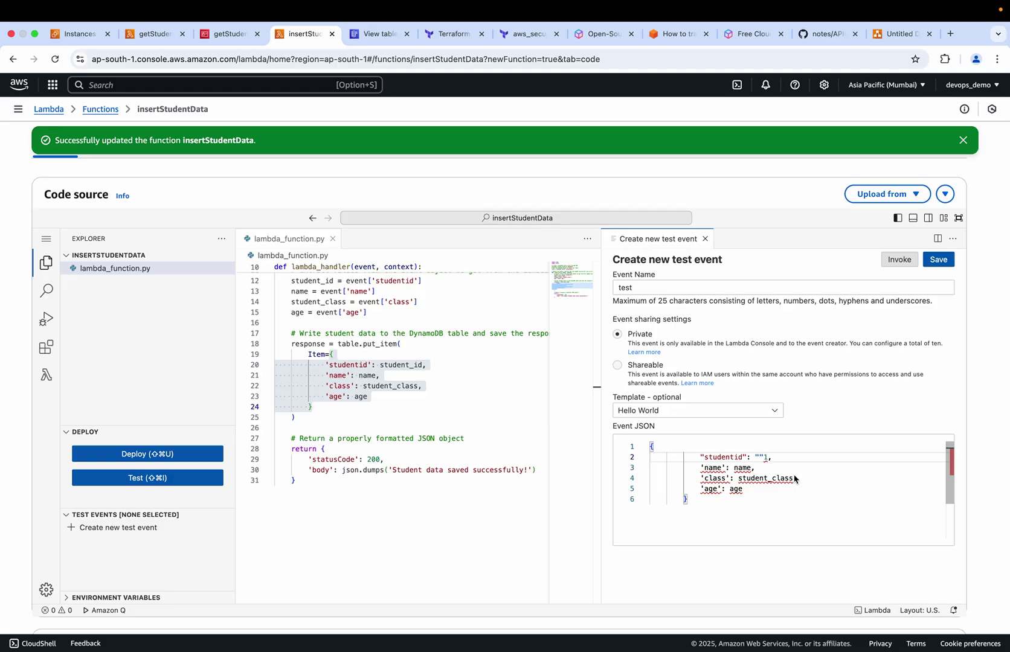
key(BackSpace)
Step: Change the name key's single quotes to double quotes and enter the student's first name as a double-quoted value
click(713, 469)
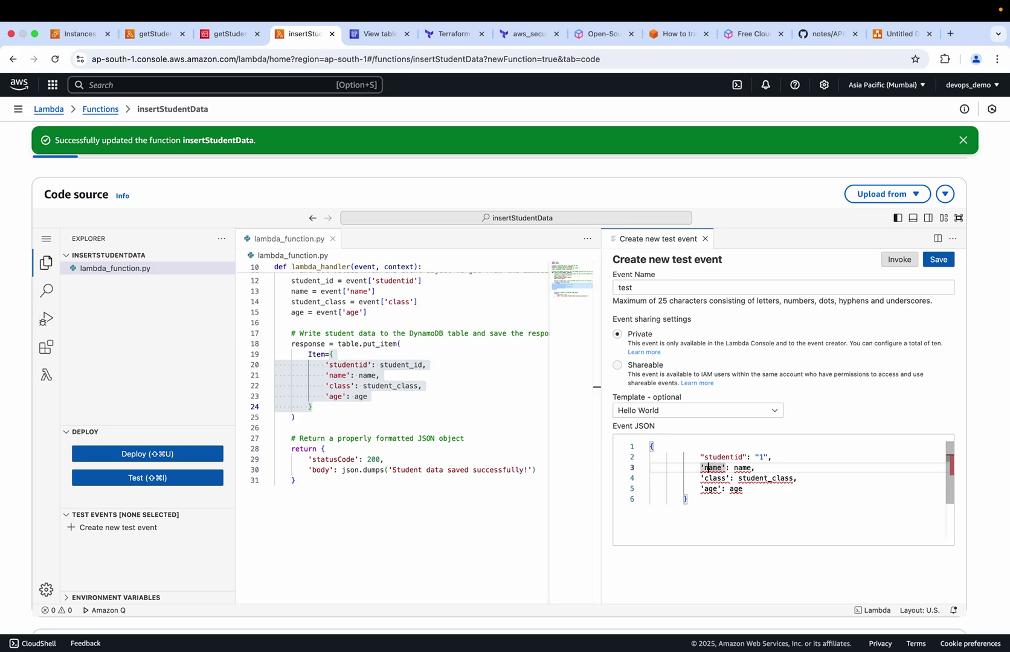
key(BackSpace)
text(")
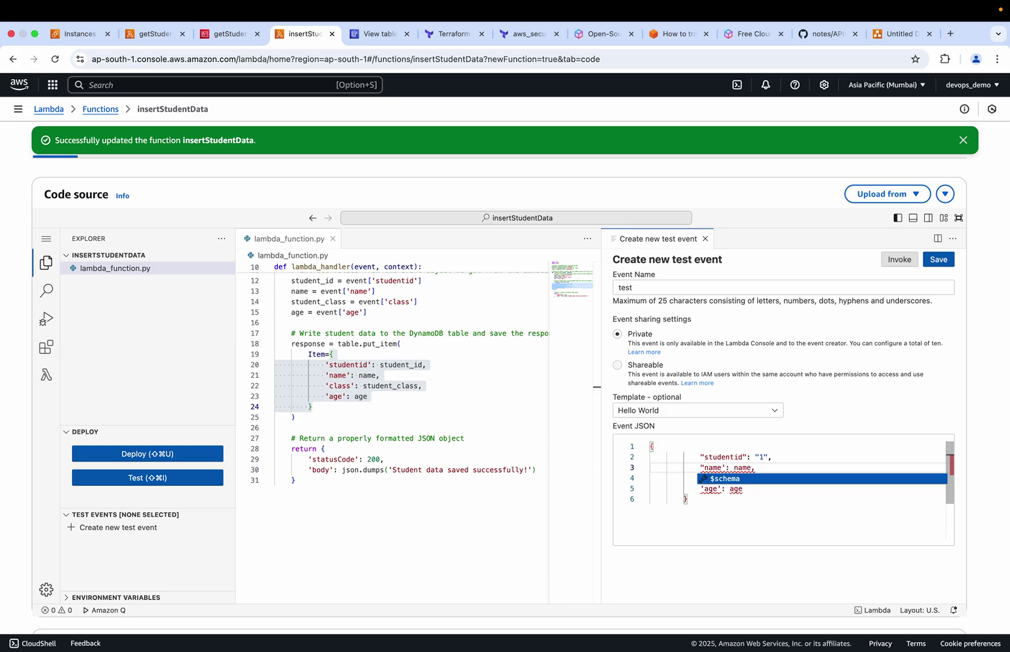
click(717, 469)
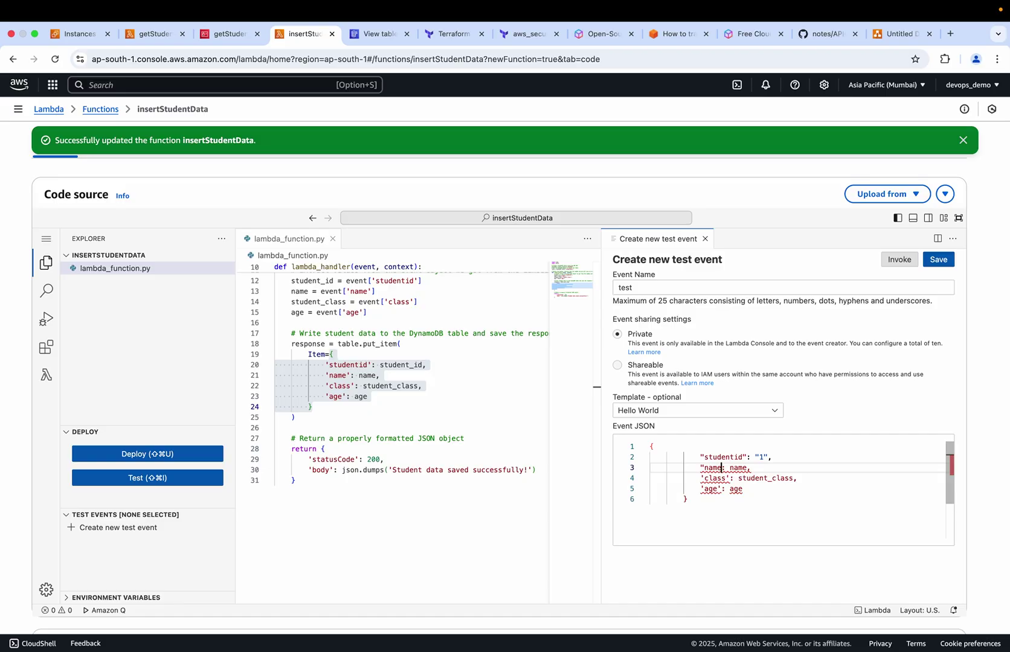
key(BackSpace)
text(")
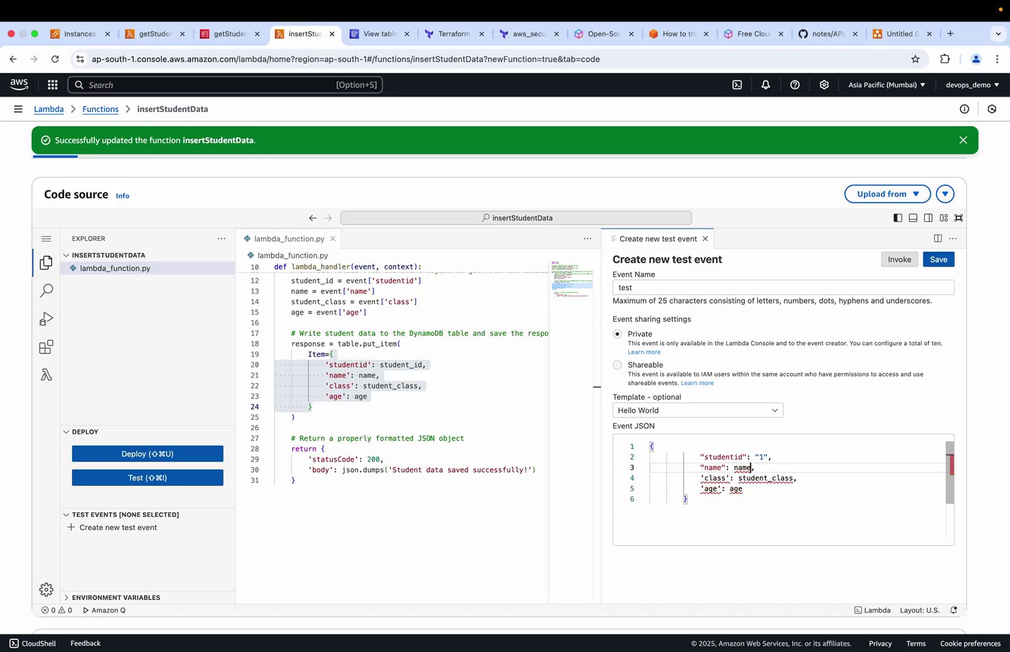
key(BackSpace)
key(BackSpace)
key(BackSpace)
key(BackSpace)
key(Left)
text(Manish)
Step: Change the class key's single quotes to double quotes and set its value to "11" in the Event JSON
click(705, 480)
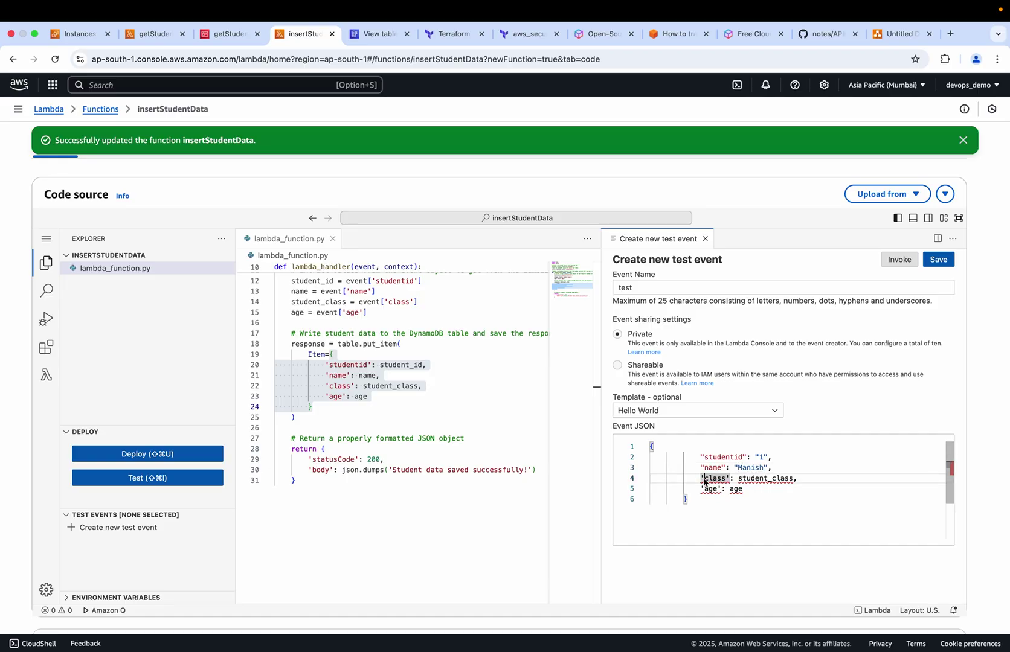
key(BackSpace)
text(")
click(717, 478)
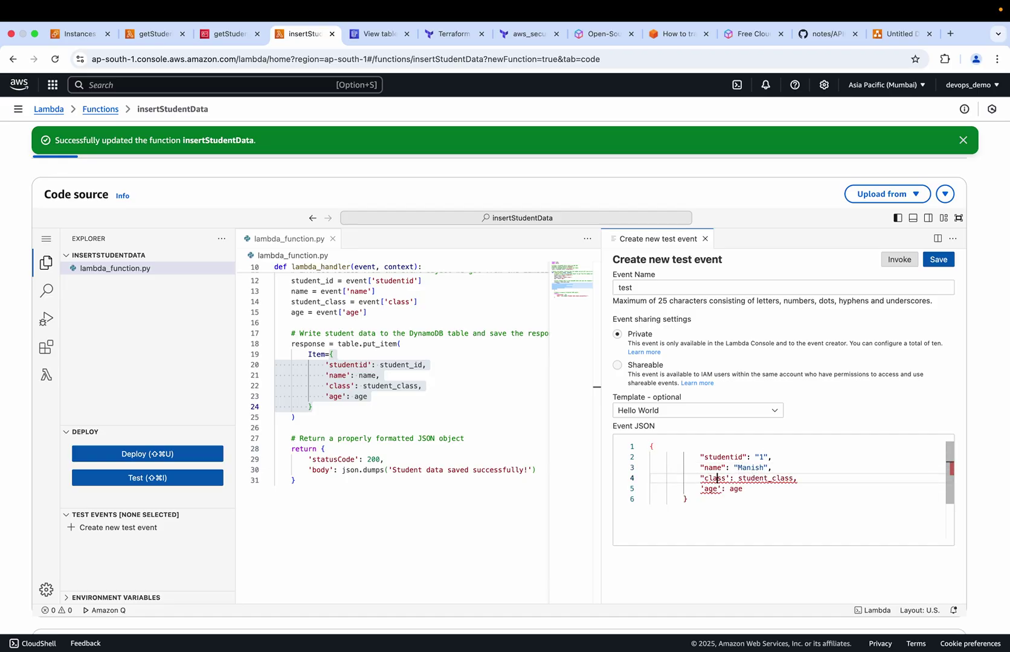
key(Delete)
text(")
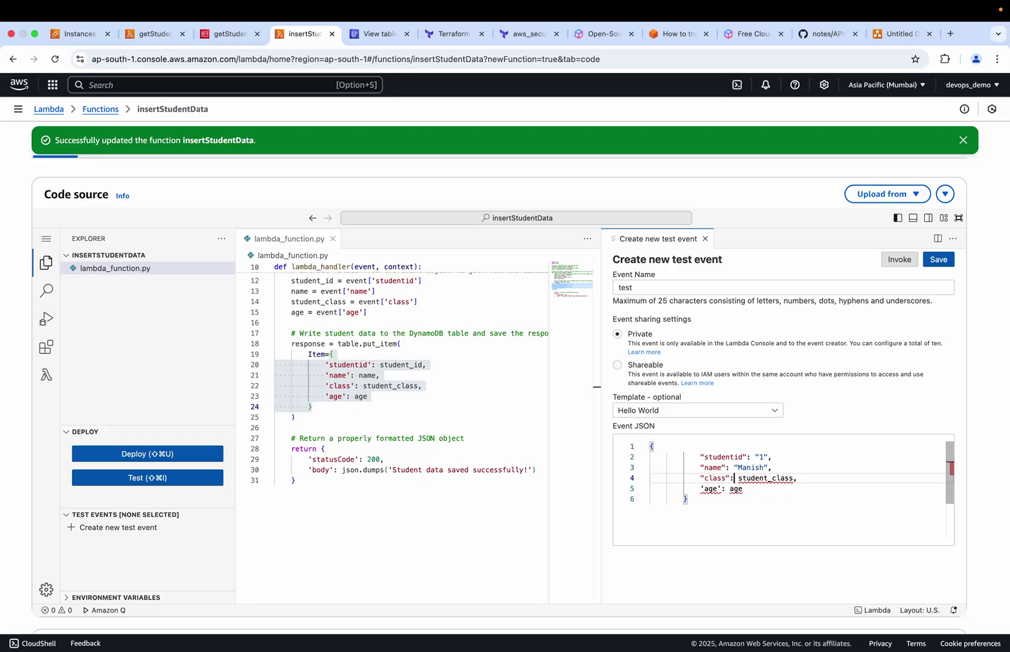
double_click(790, 479)
key(BackSpace)
key(BackSpace)
key(BackSpace)
key(BackSpace)
key(BackSpace)
key(BackSpace)
key(BackSpace)
key(BackSpace)
key(BackSpace)
key(BackSpace)
key(BackSpace)
text(1)
Step: Rewrite the age key in double quotes and set its value to "16" in the Event JSON
click(722, 490)
key(BackSpace)
key(BackSpace)
key(BackSpace)
key(BackSpace)
key(BackSpace)
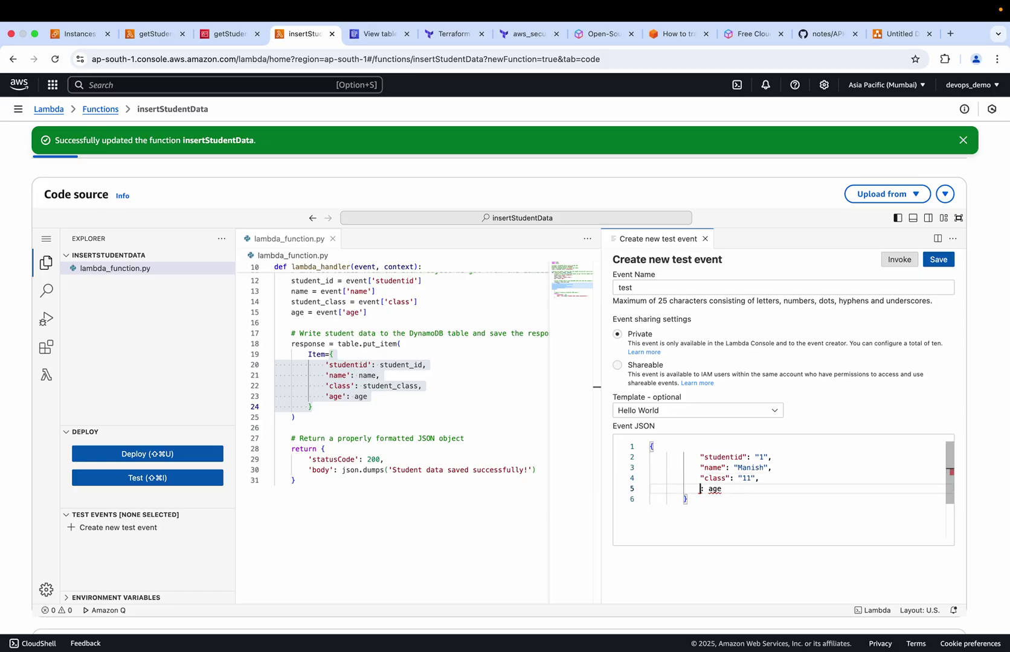
text("age")
key(BackSpace)
key(BackSpace)
scroll(737, 477, up, 1)
scroll(737, 478, down, 1)
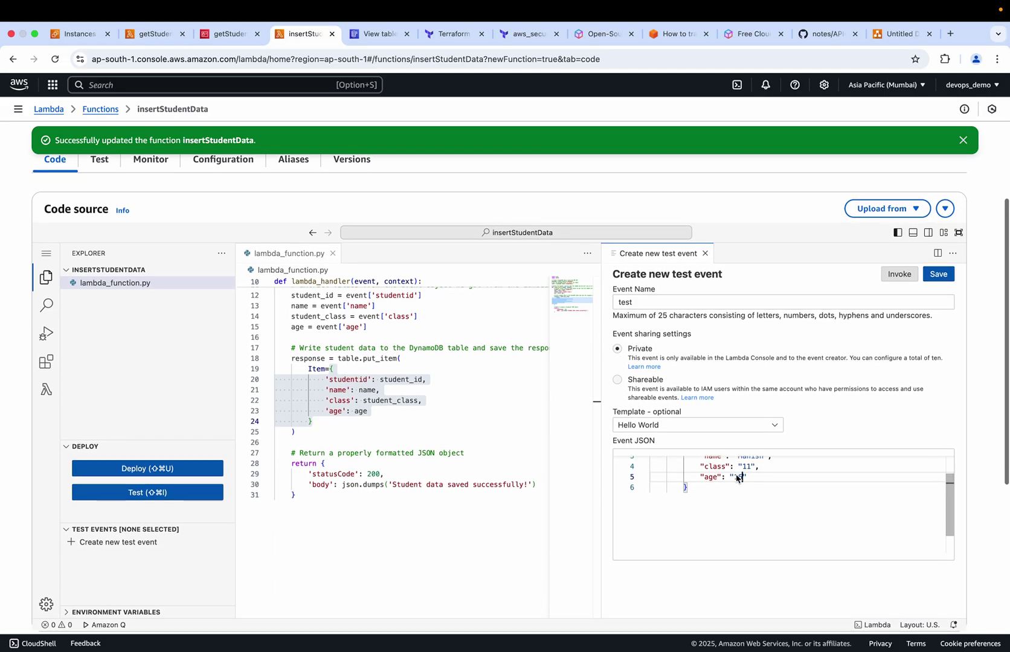
scroll(737, 477, up, 3)
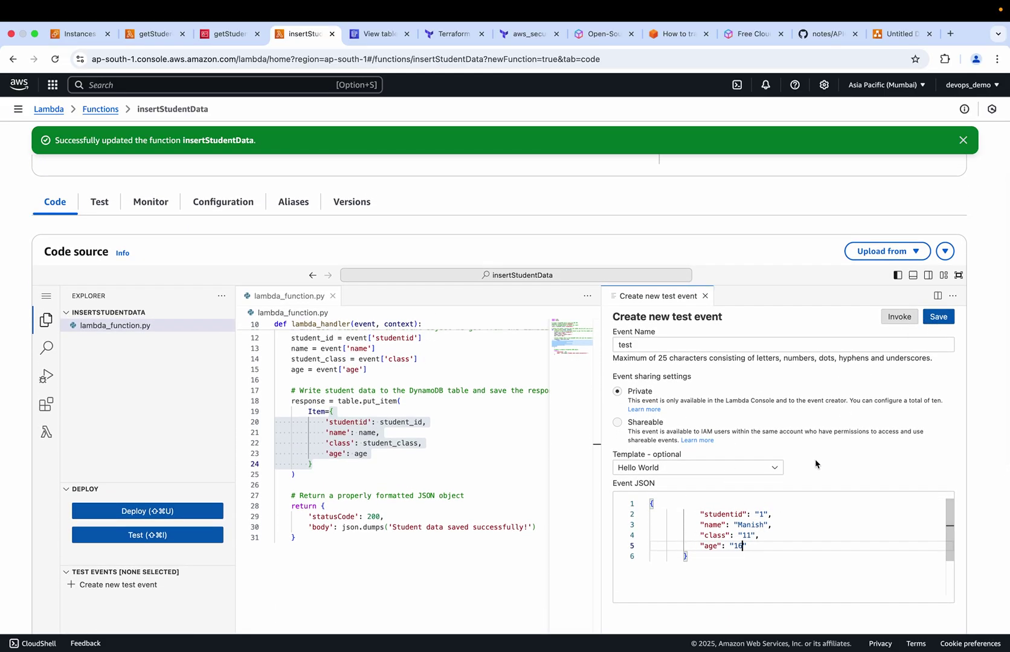
Step: Save and invoke the insertStudentData test event, and compare its response with the return statement in the code
click(938, 319)
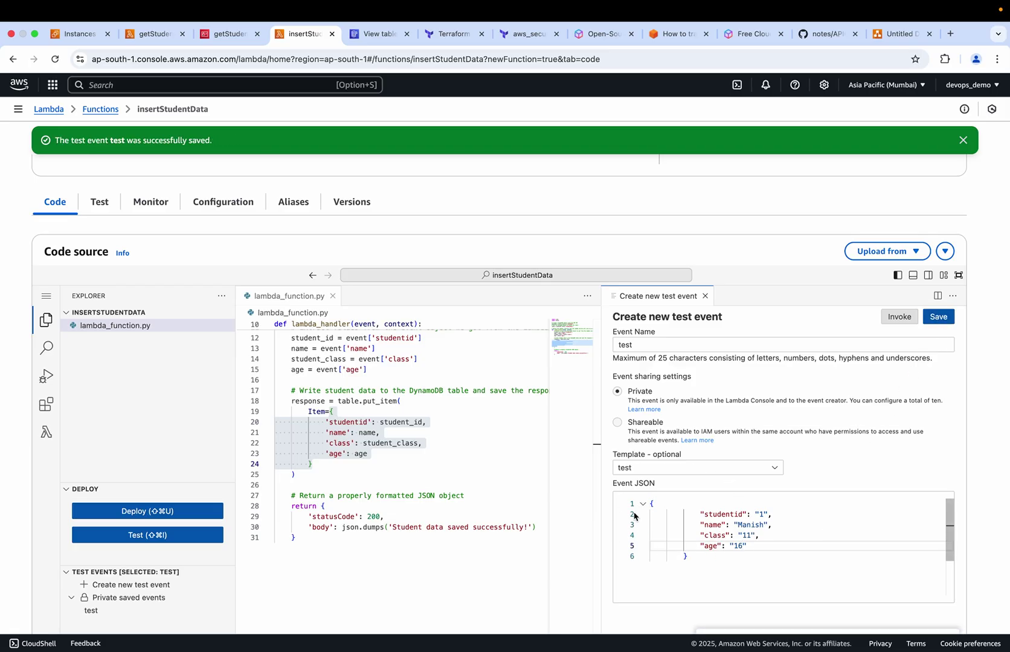
click(900, 317)
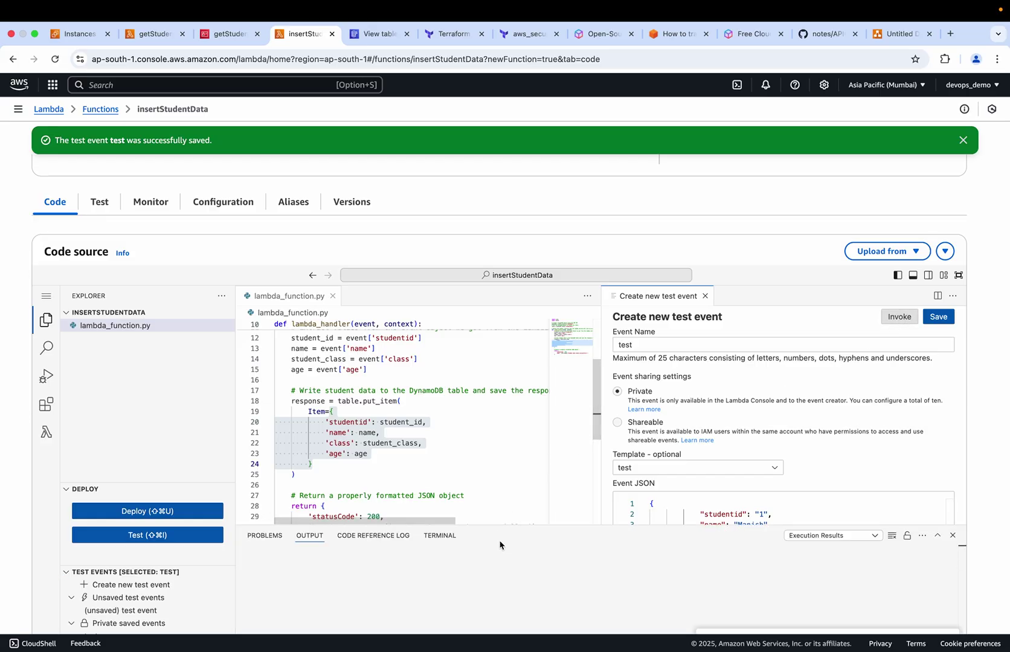
scroll(500, 481, down, 5)
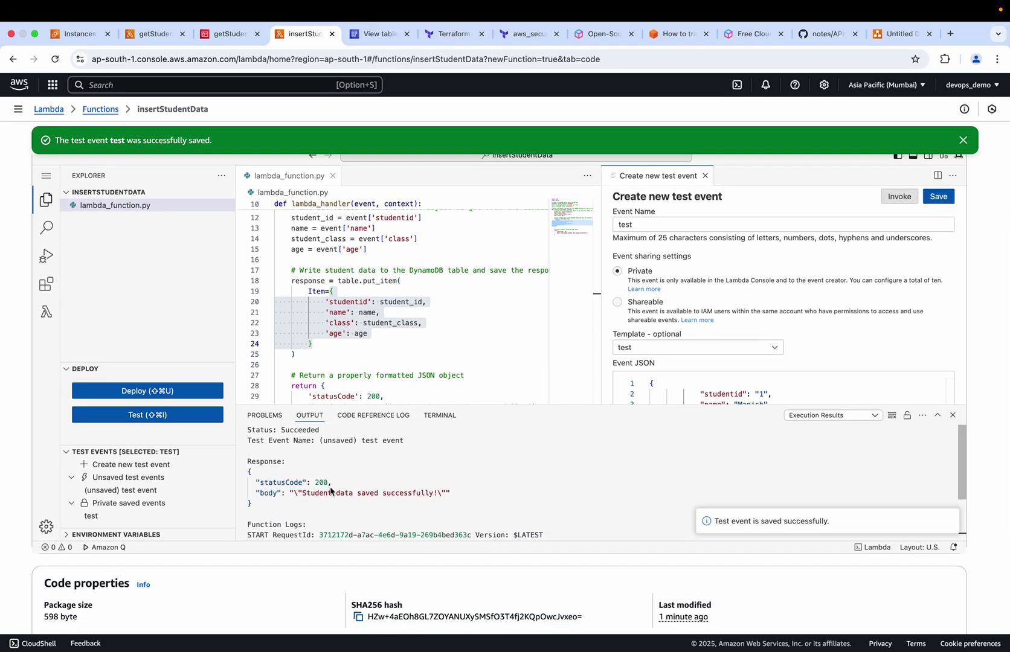
drag(303, 496, 440, 497)
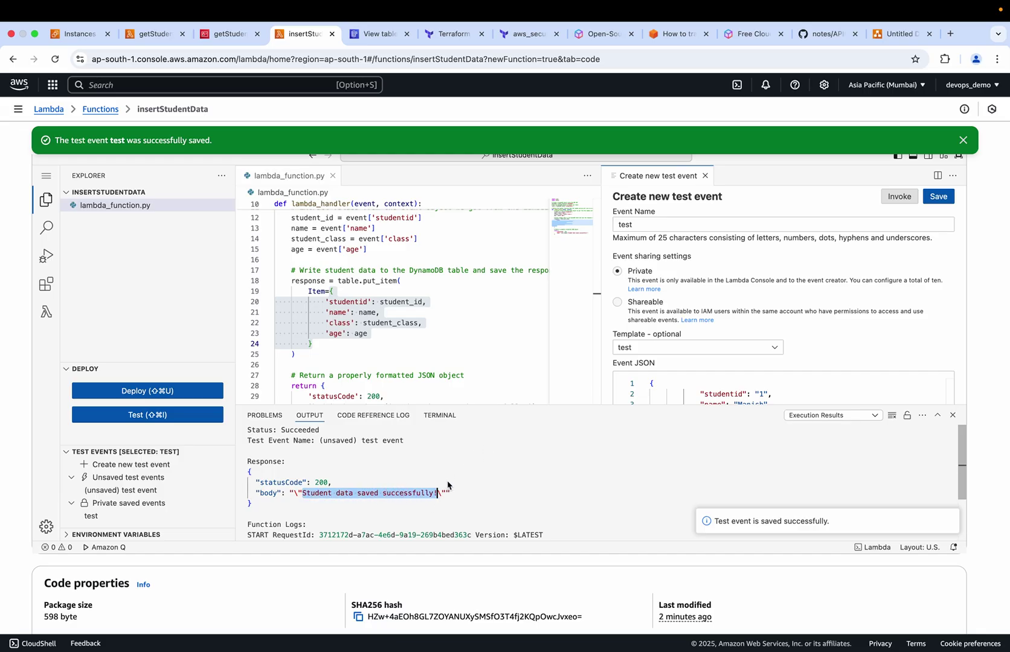
scroll(383, 314, down, 4)
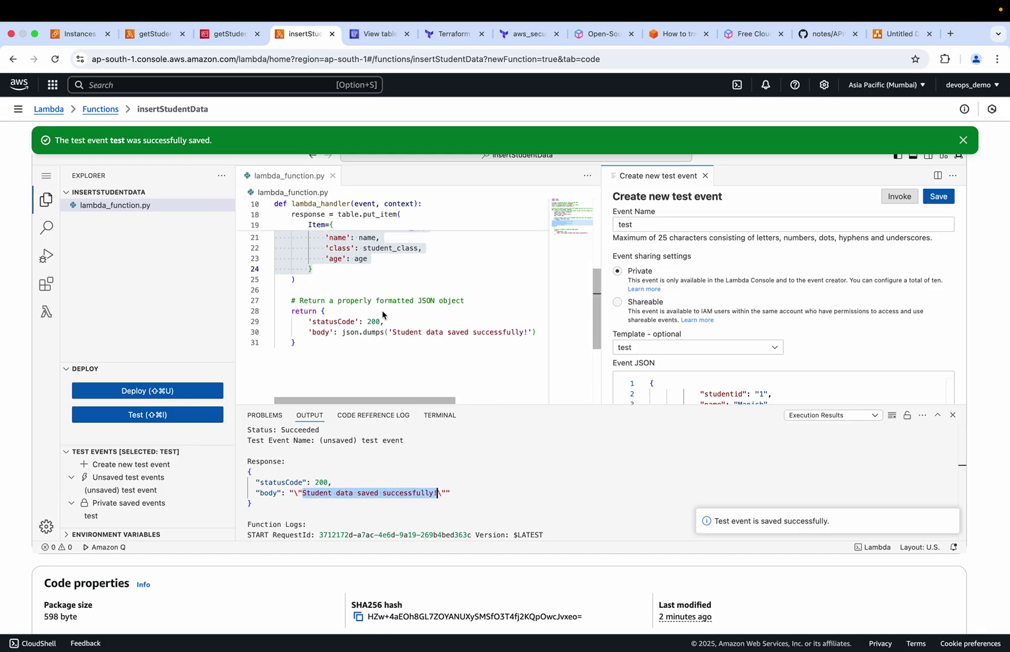
scroll(362, 320, up, 2)
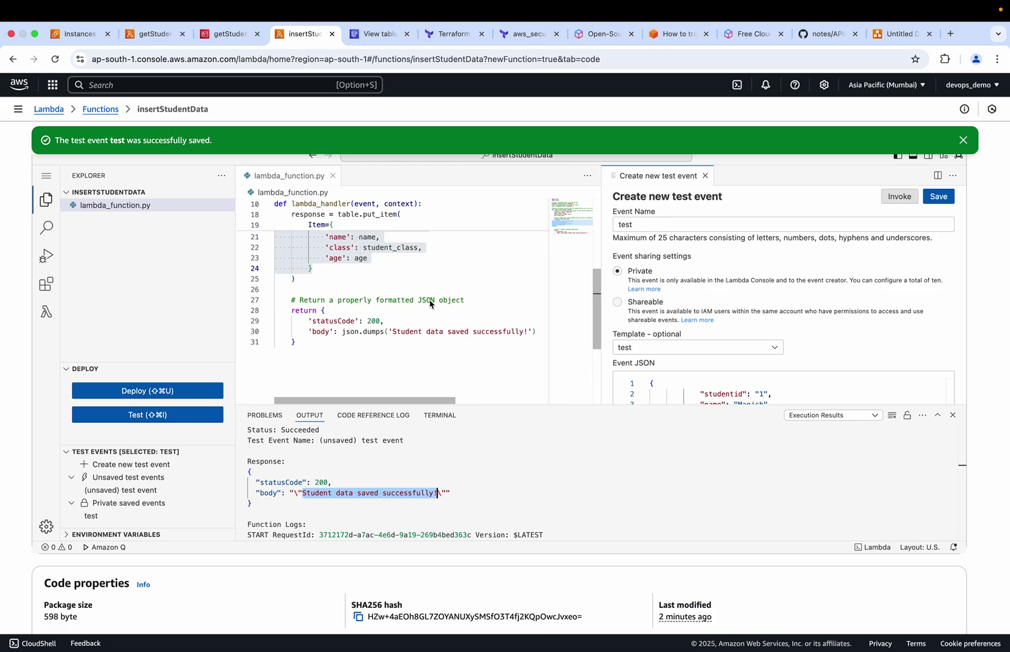
scroll(430, 302, up, 3)
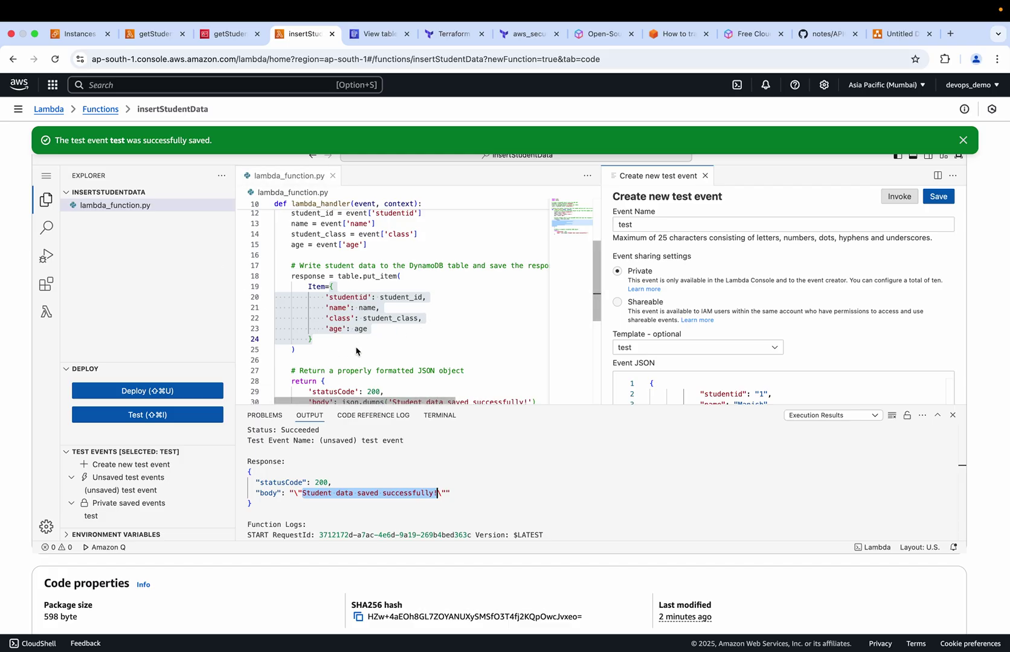
Step: Compare the diagram's GET and POST method flows with the getStudentData and insertStudentData Lambda test results and the insert event JSON
click(893, 34)
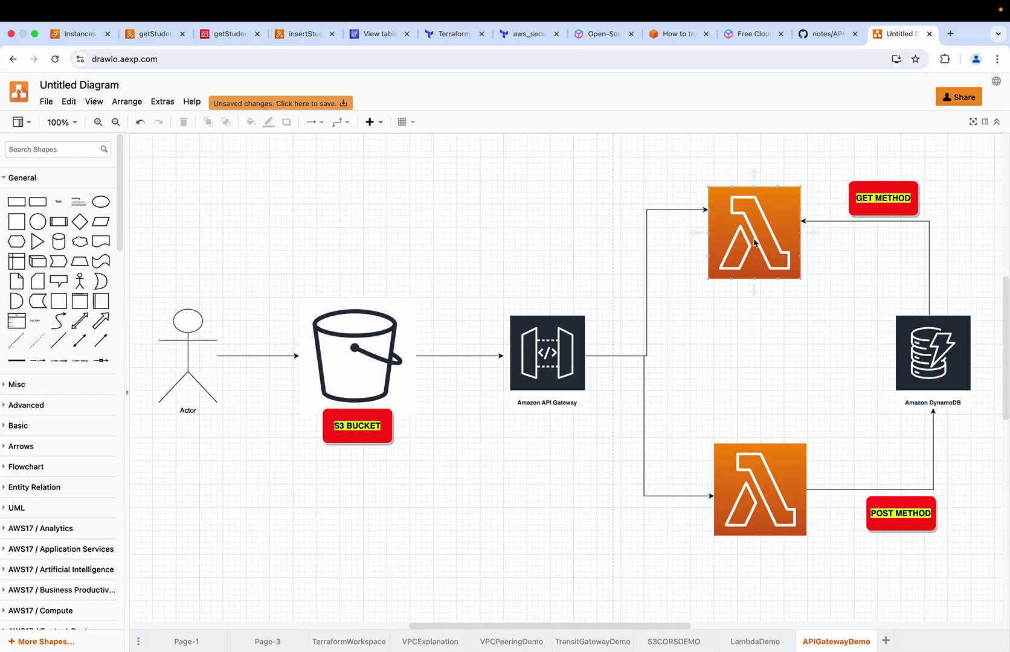
click(152, 34)
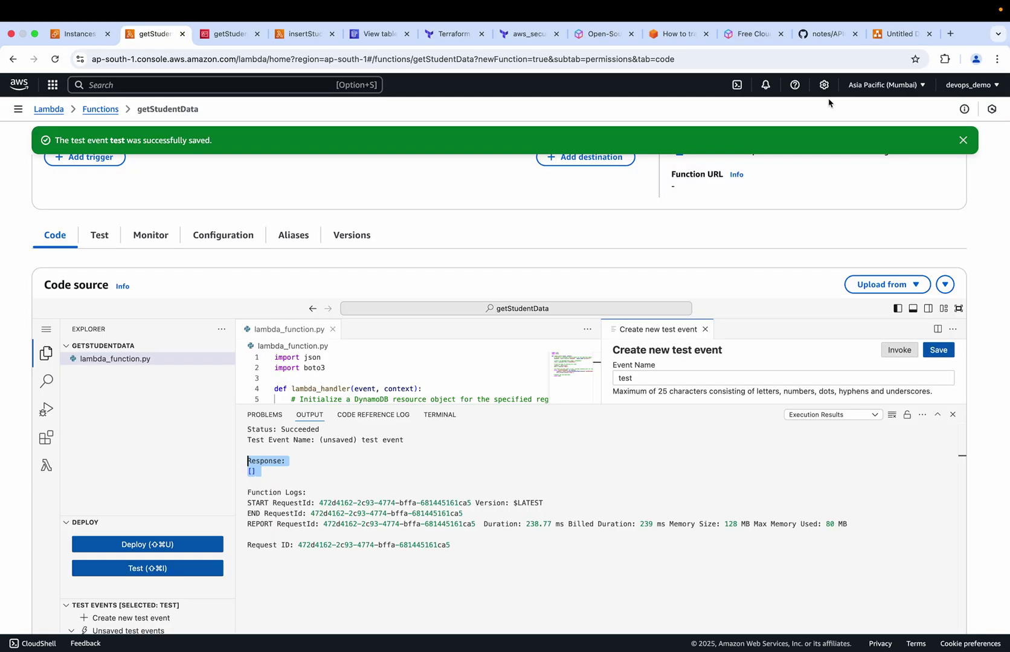
click(891, 37)
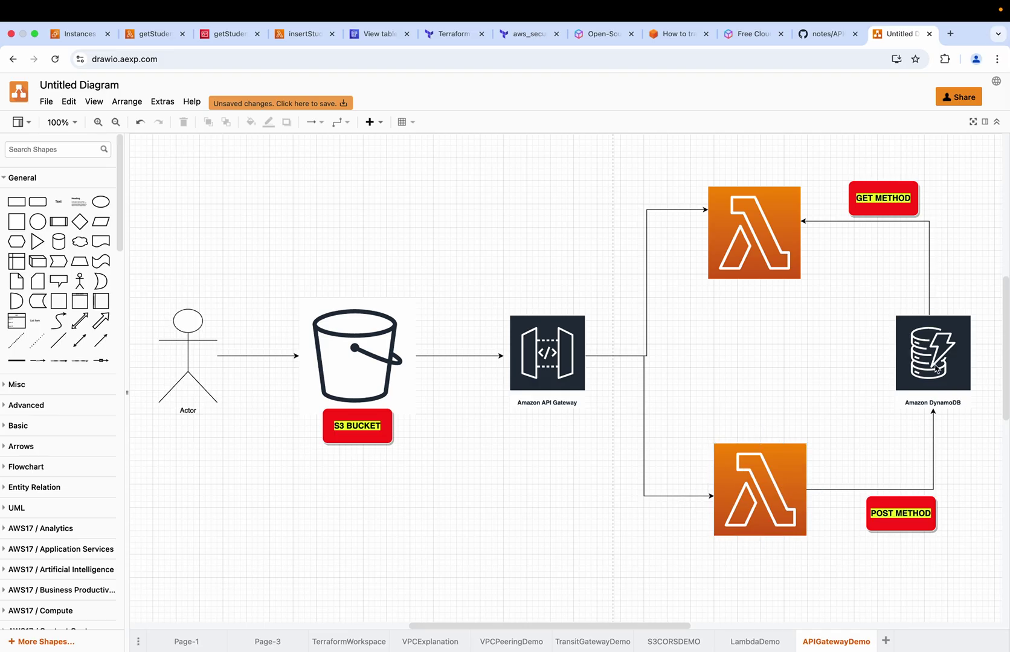
click(288, 28)
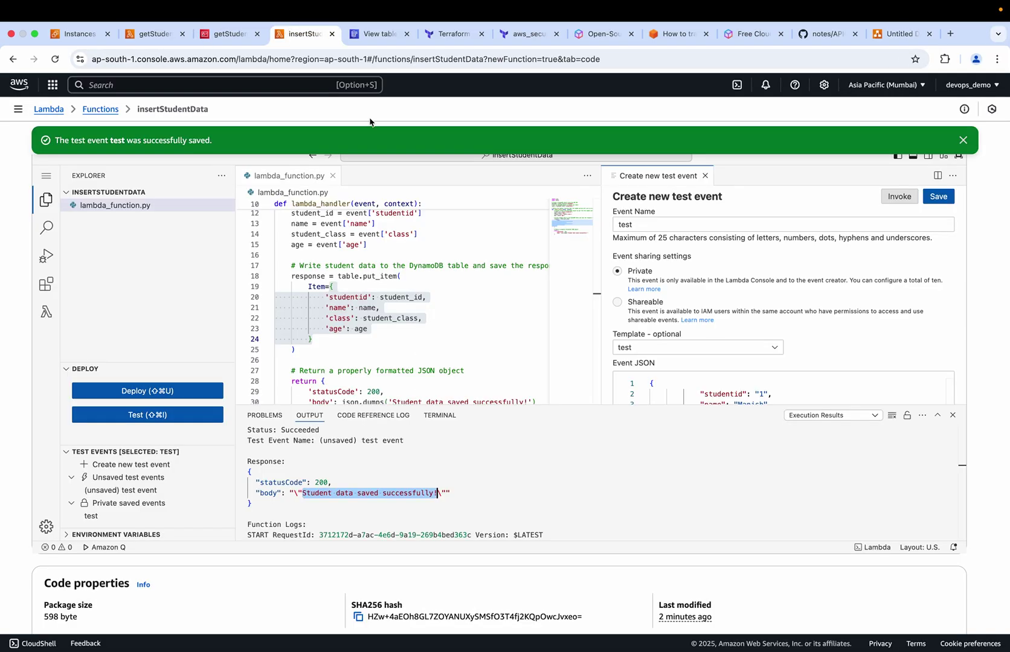
scroll(719, 363, down, 2)
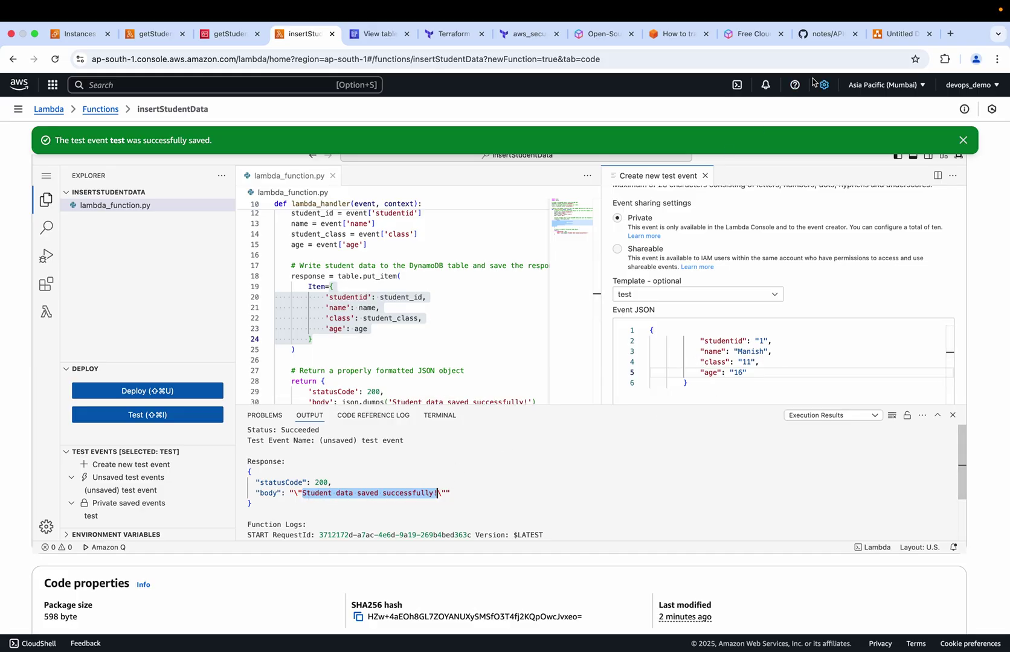
click(900, 33)
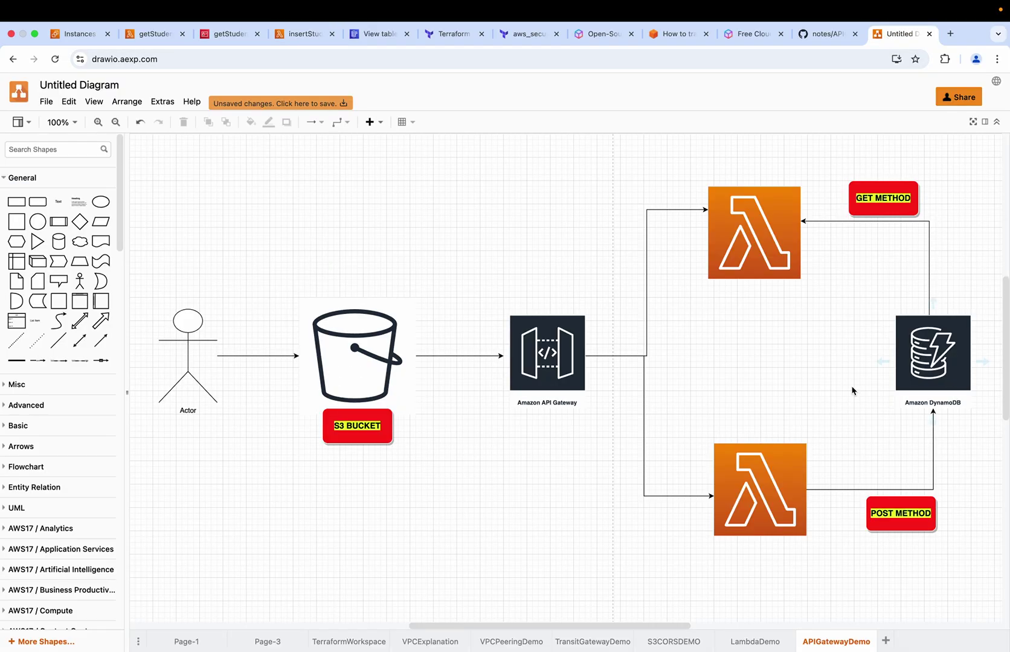
Step: Refresh the studentData table in DynamoDB, review its overview and additional info, and examine its stored items
click(372, 35)
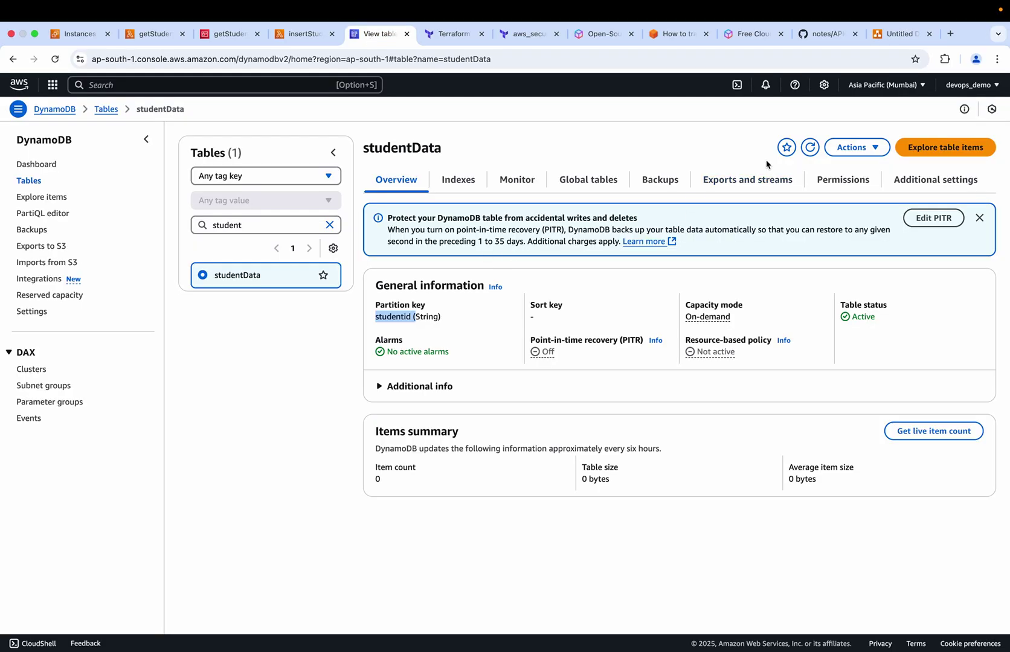
click(810, 148)
click(595, 186)
click(398, 182)
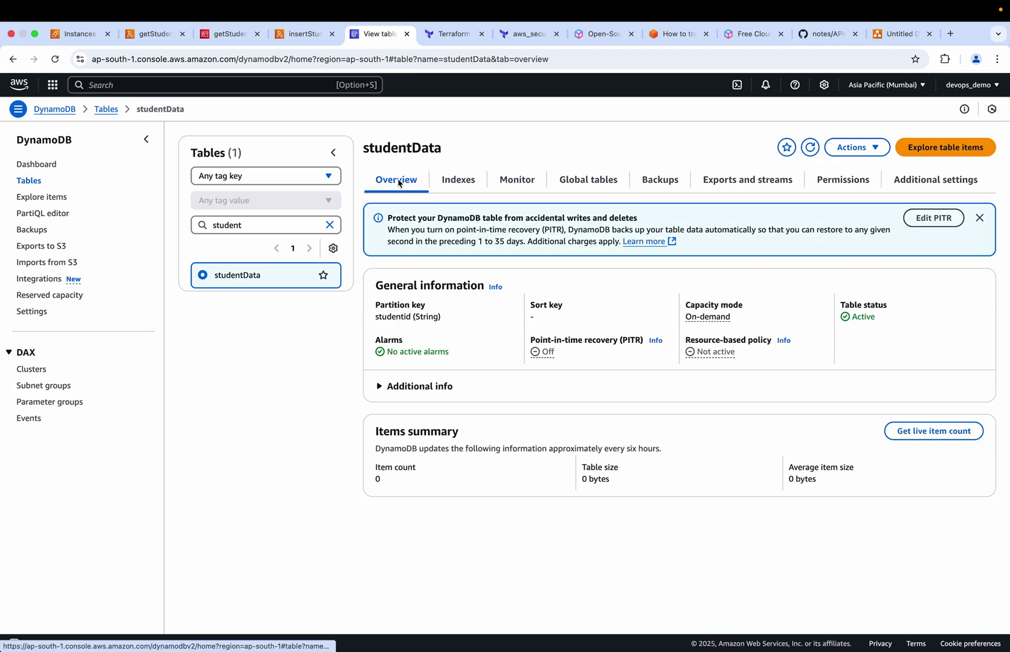
click(55, 58)
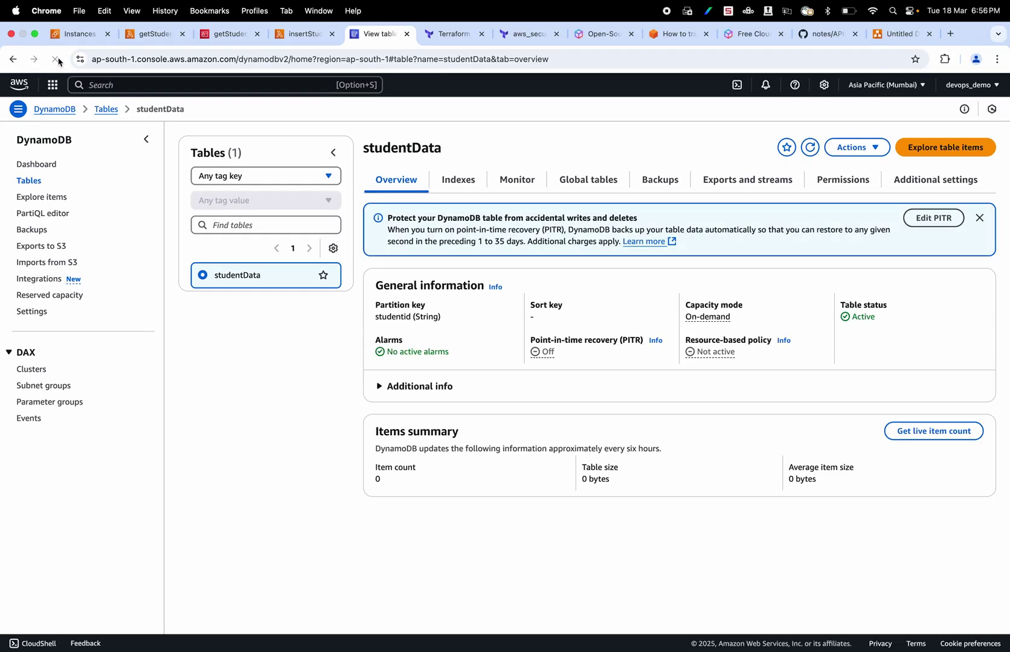
click(382, 388)
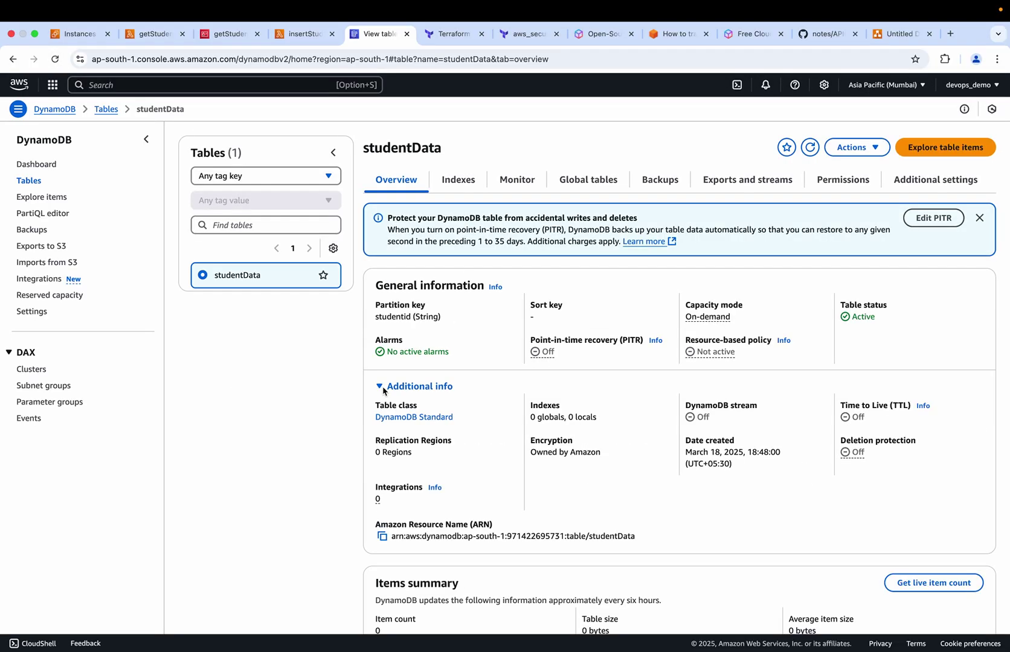
scroll(423, 423, down, 2)
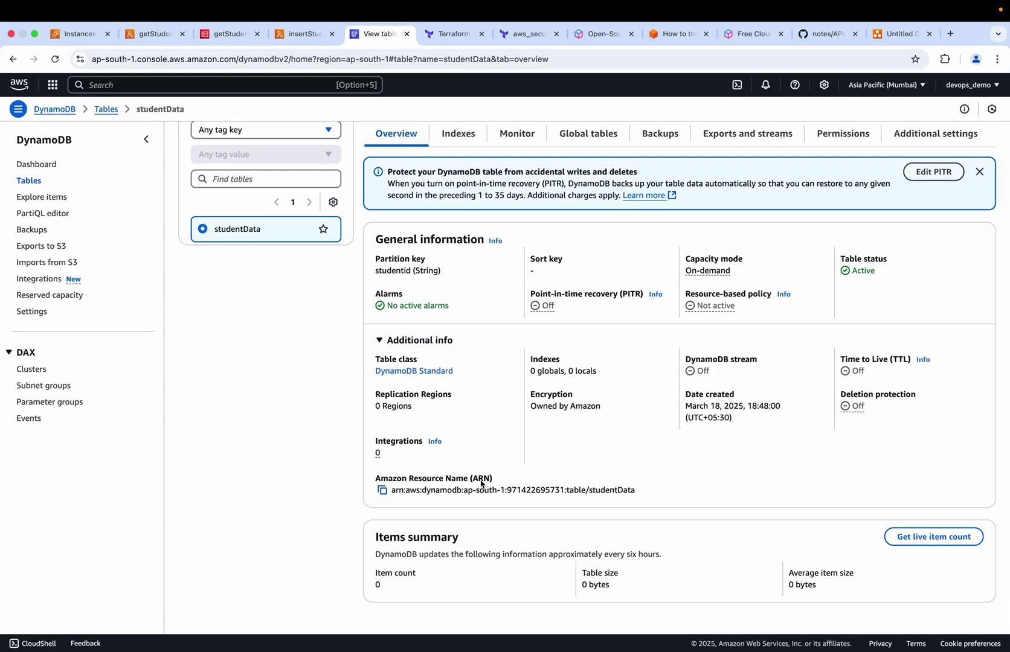
click(52, 199)
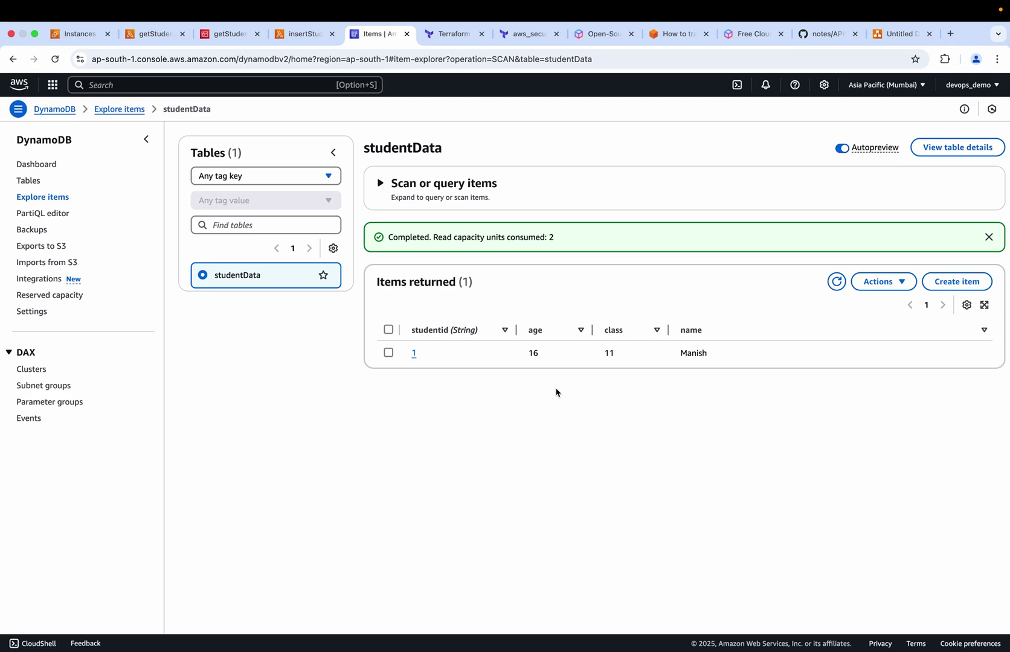
Step: Invoke the getStudentData test event again and check its response against the DynamoDB read flow in the architecture diagram
click(156, 34)
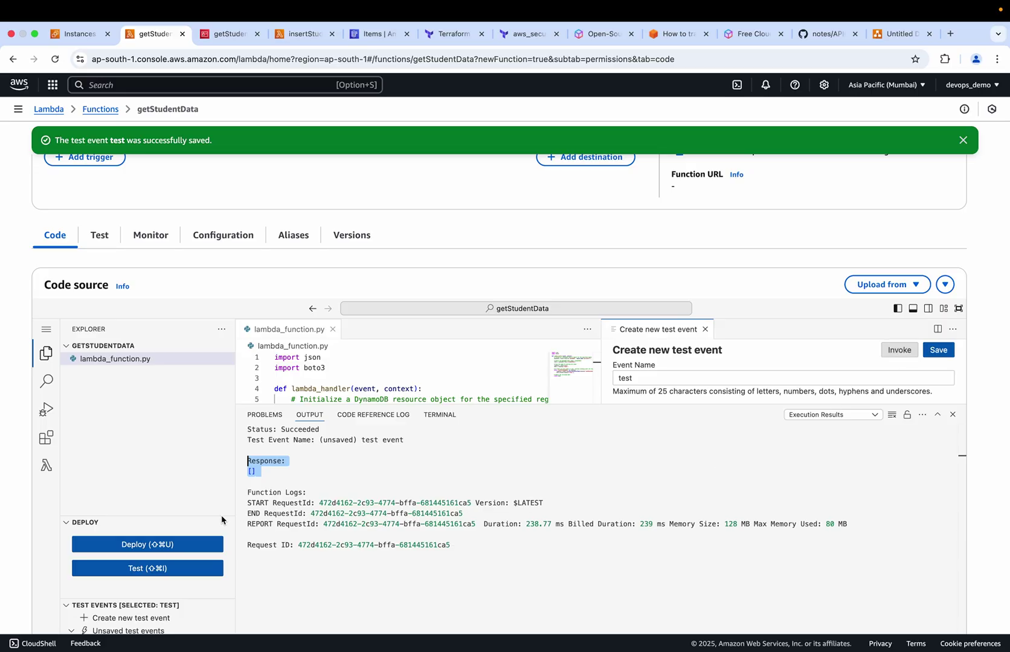
click(900, 350)
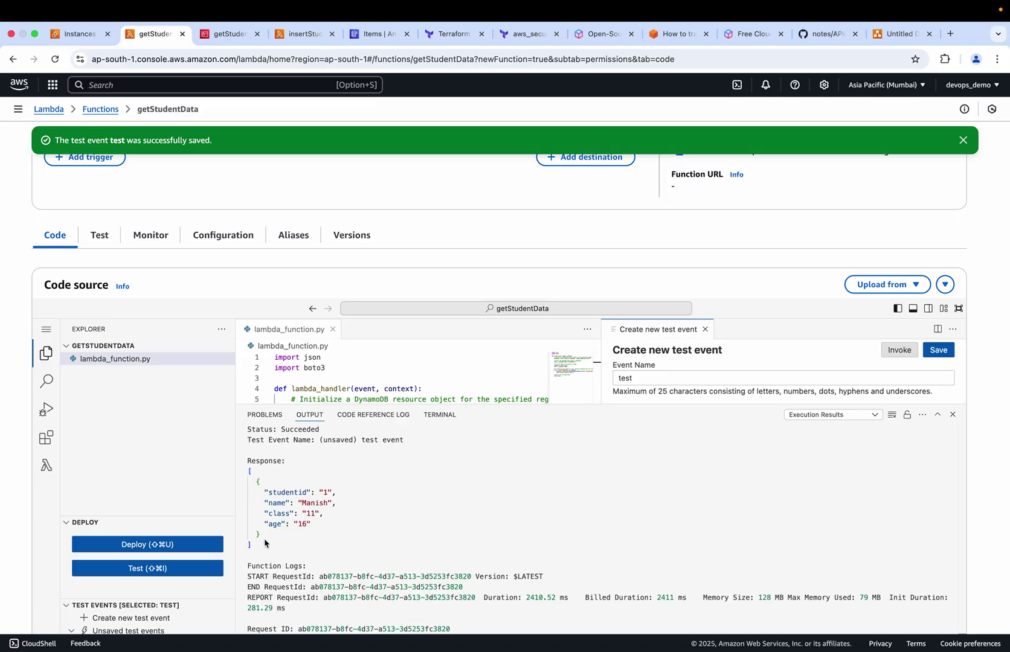
drag(257, 550, 247, 480)
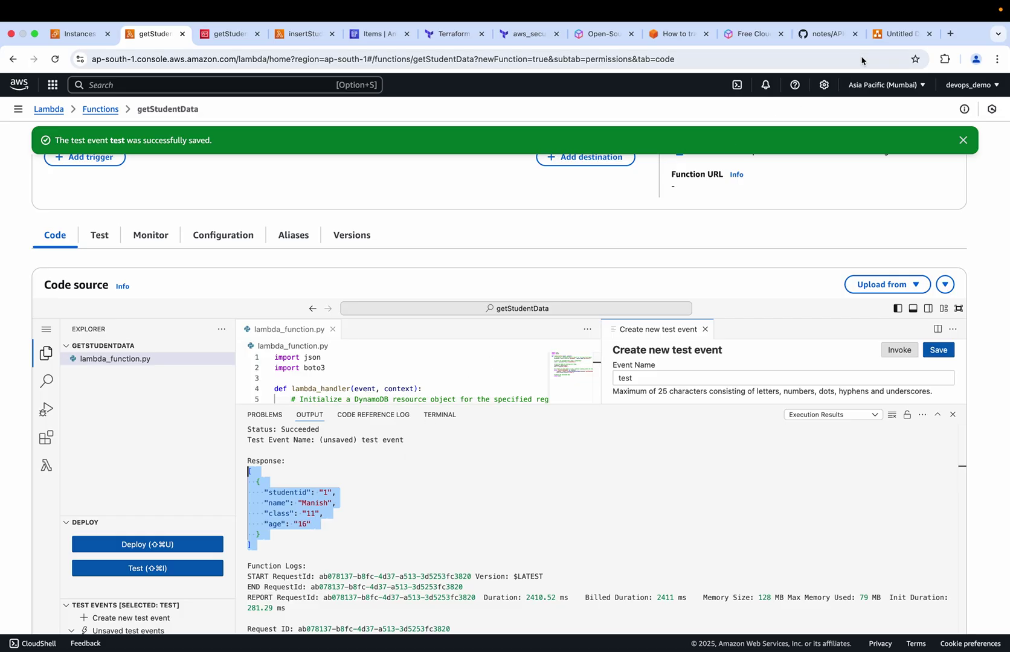
click(886, 34)
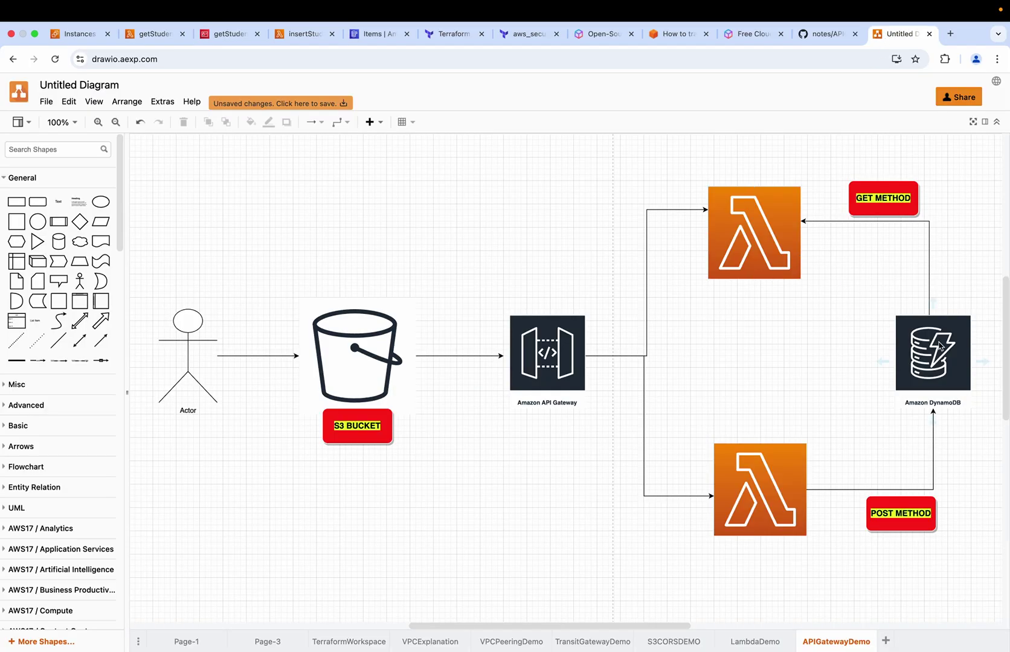
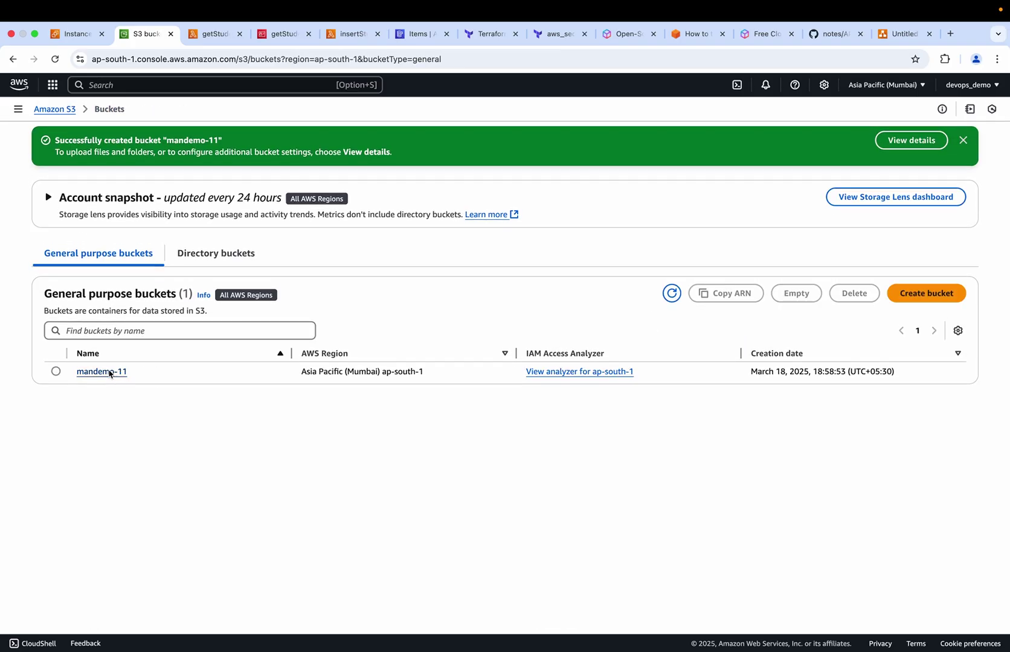
Step: Enable static website hosting on the mandemo-11 bucket with index.html as the index document, and save the changes
click(103, 371)
click(125, 178)
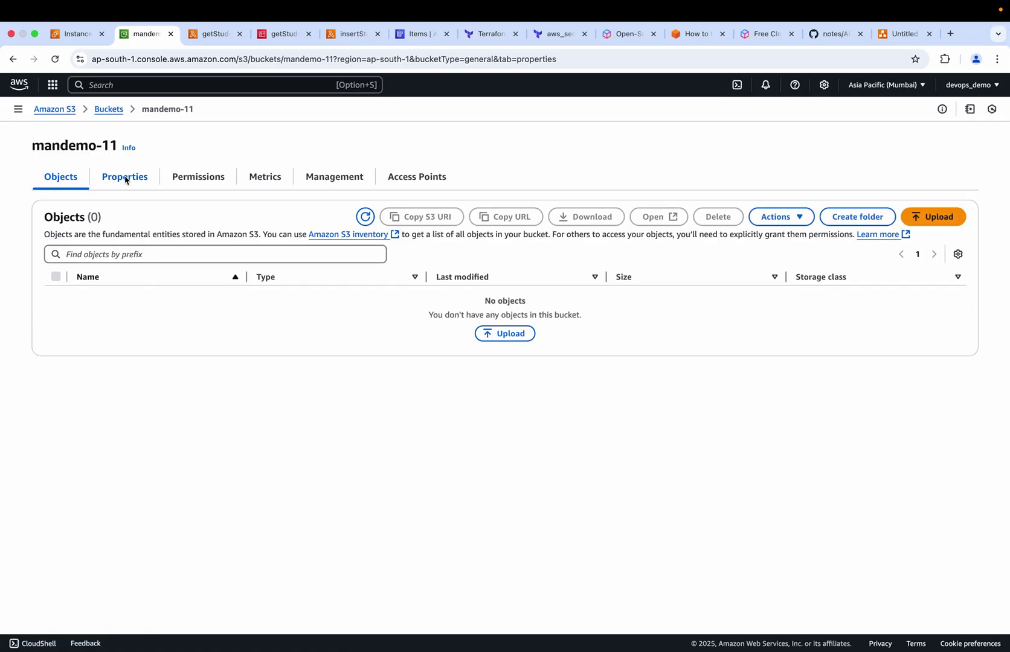
scroll(293, 460, down, 15)
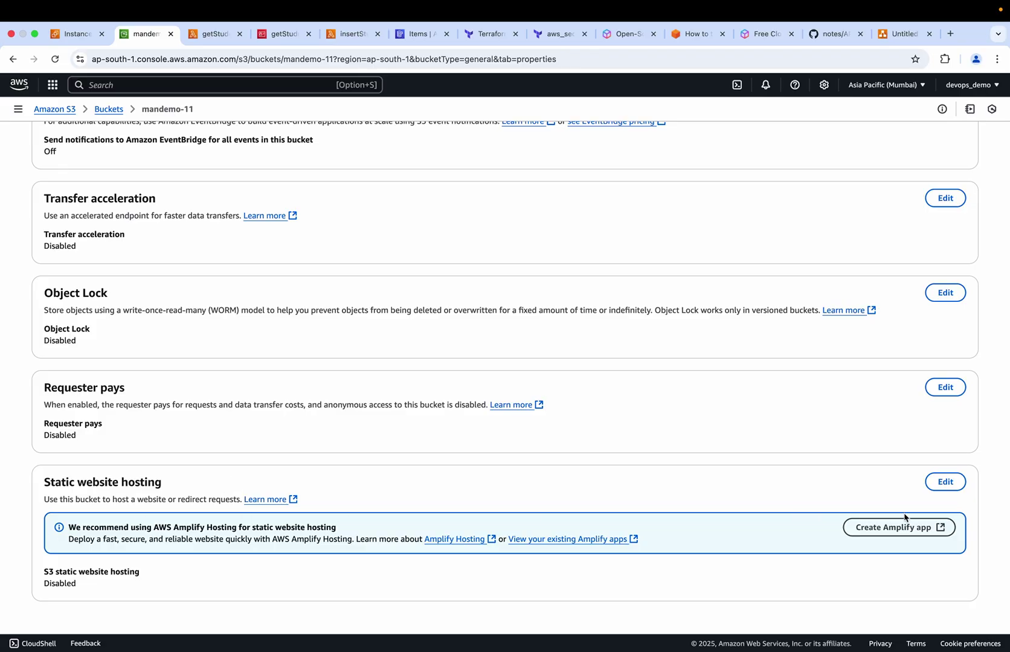
click(949, 482)
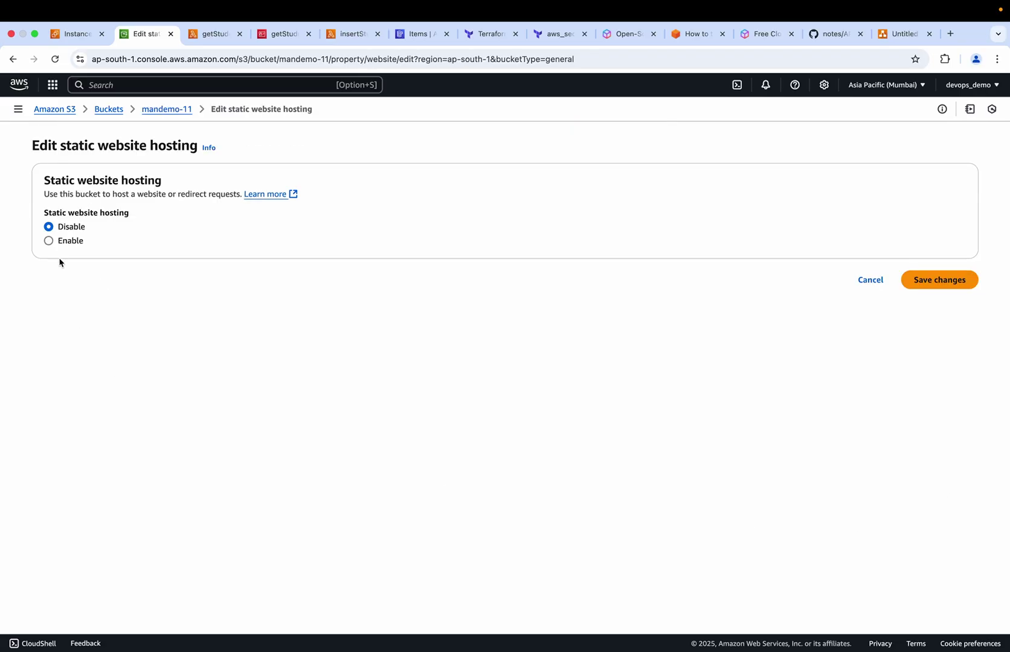
click(49, 241)
scroll(140, 432, down, 3)
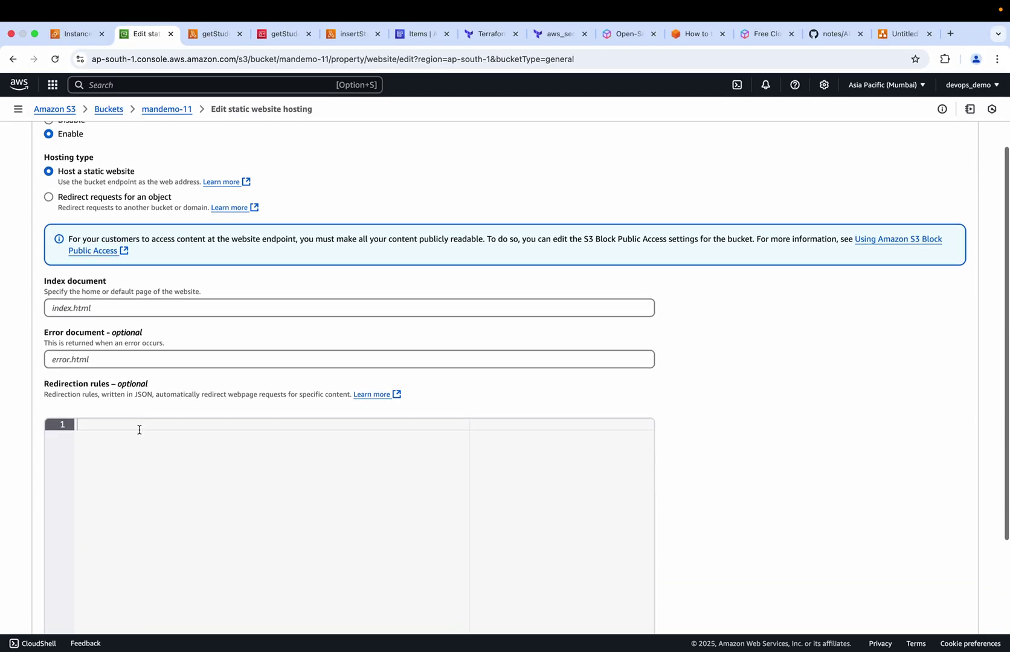
click(85, 312)
text(index.html)
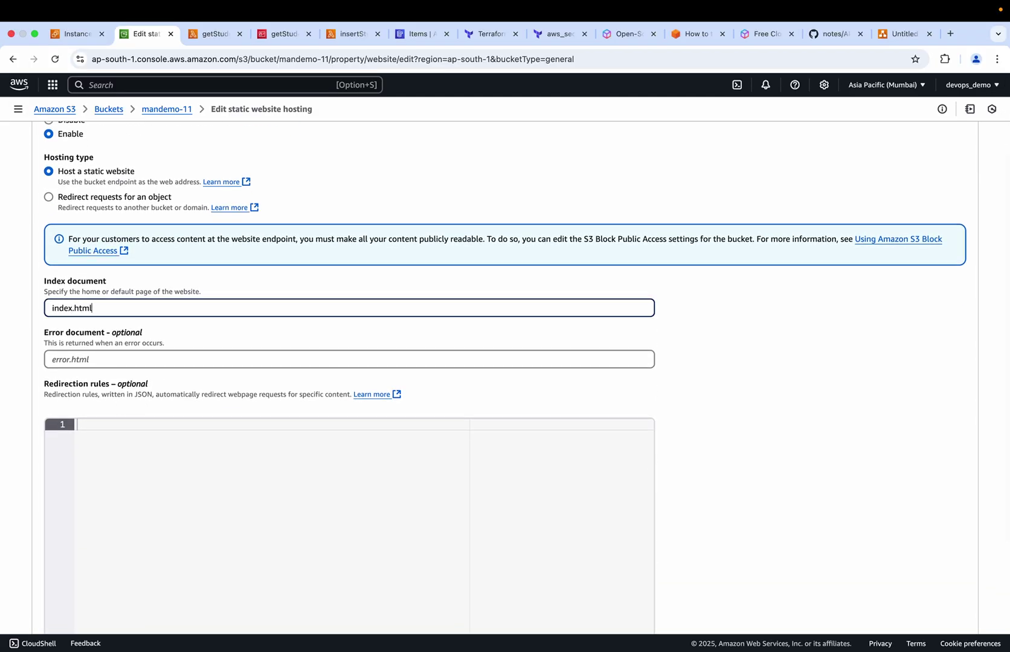
scroll(121, 388, down, 5)
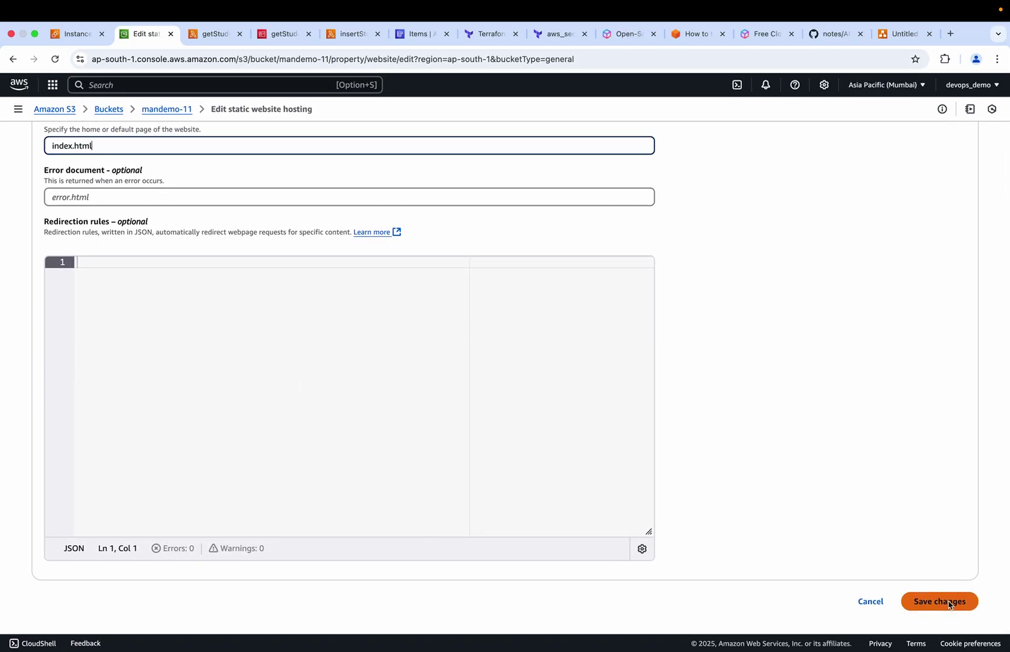
click(948, 603)
Step: Check the mandemo-11 bucket website endpoint in a browser and return to the bucket's properties
scroll(364, 462, down, 15)
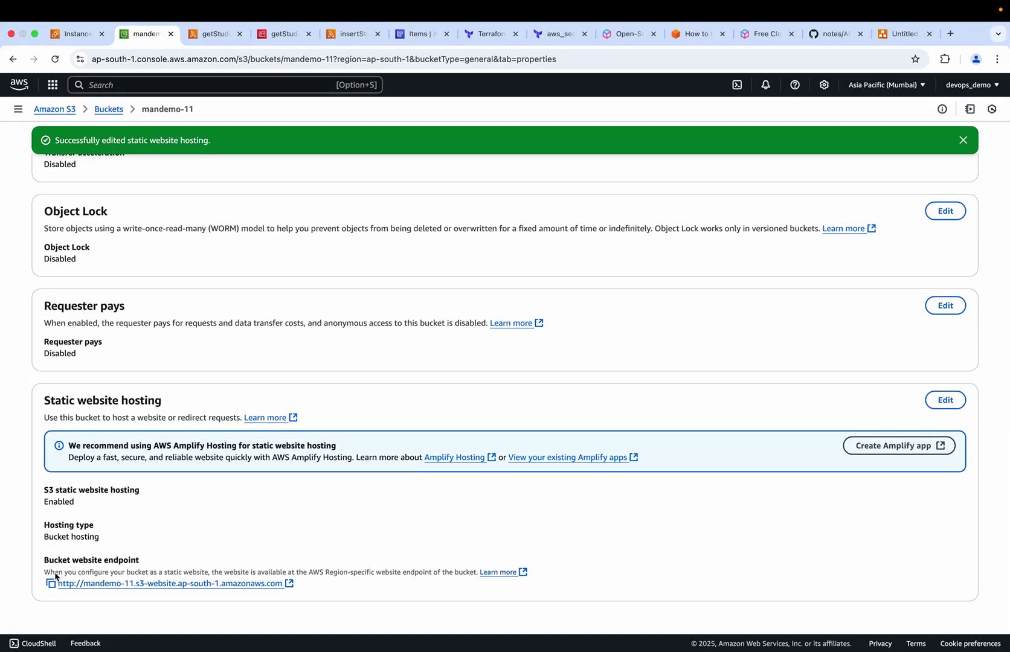
click(288, 584)
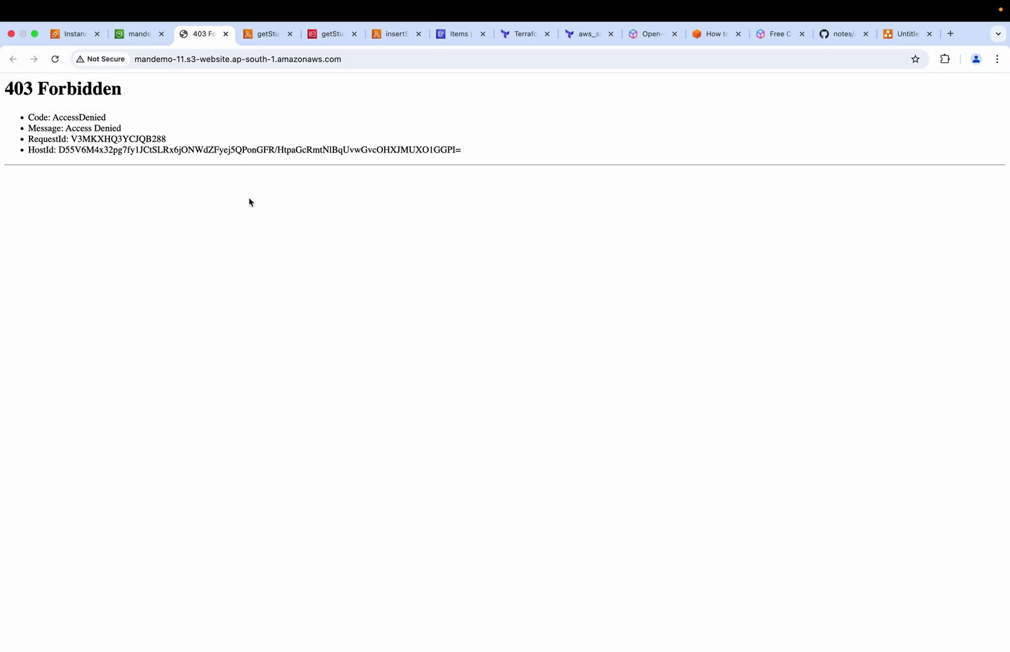
click(135, 35)
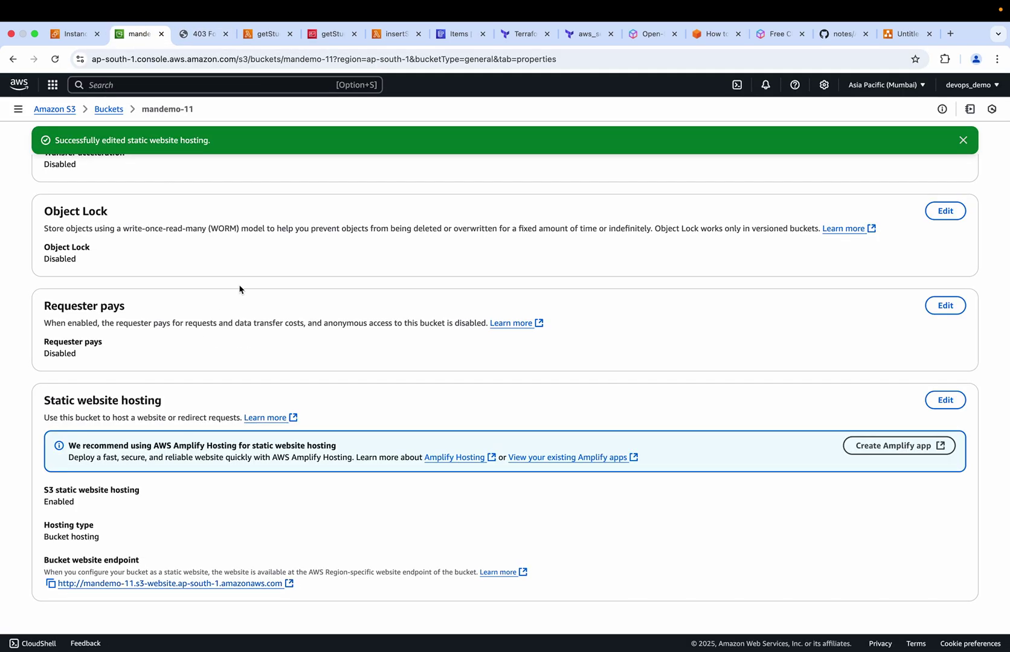
Step: Open the mandemo-11 bucket's policy for editing from its permissions
scroll(240, 289, up, 20)
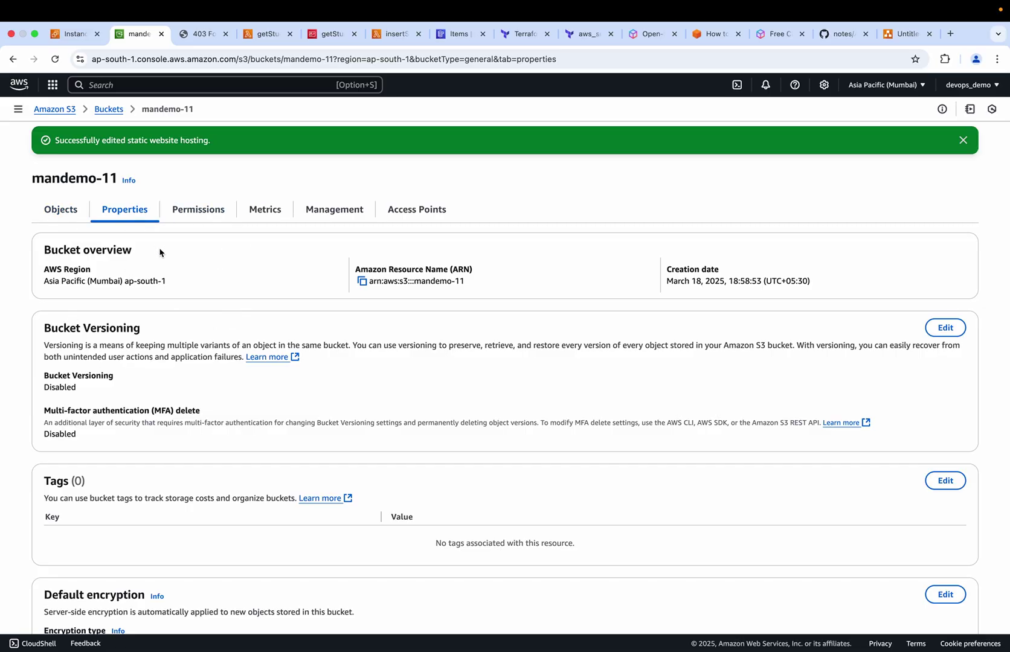
click(206, 210)
scroll(207, 428, down, 4)
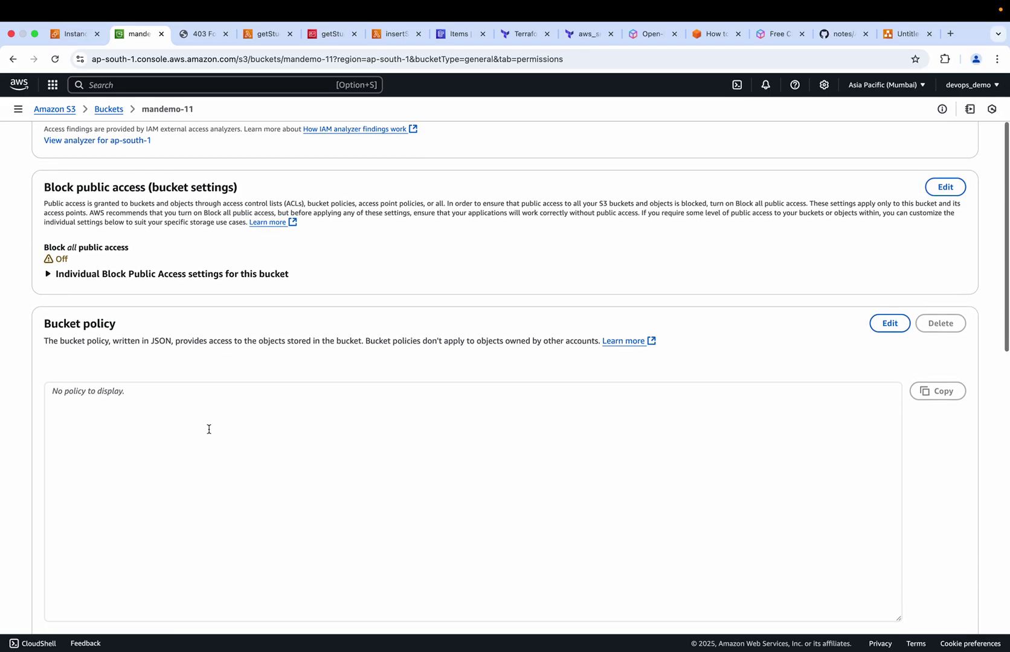
click(890, 301)
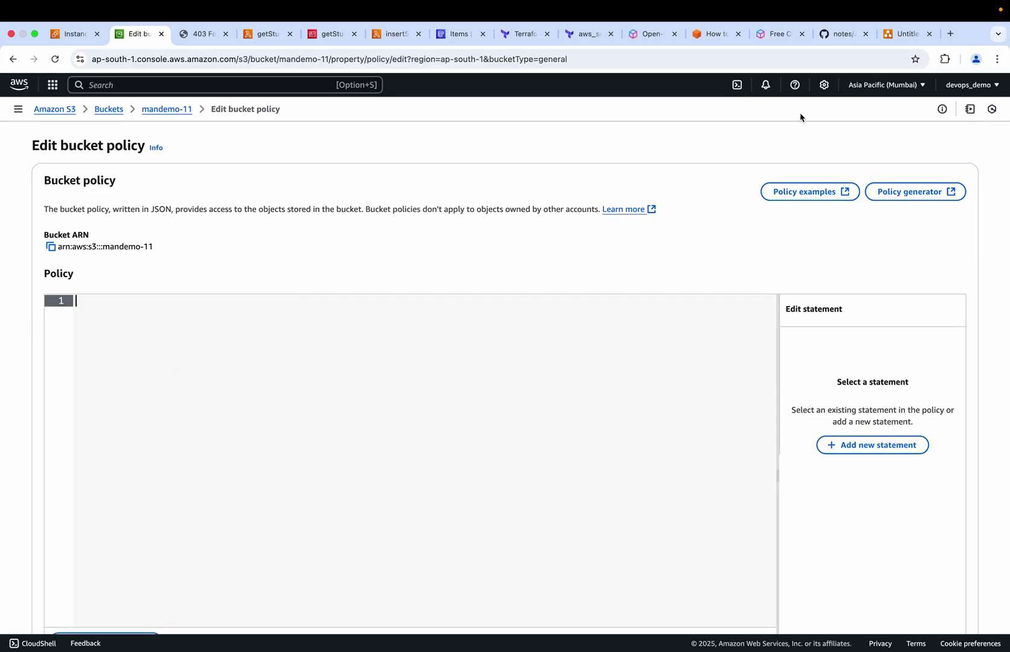
Step: Copy the PublicReadGetObject bucket policy JSON from the s3StaticWebsiteHosting notes file on GitHub into the mandemo-11 bucket policy
click(835, 35)
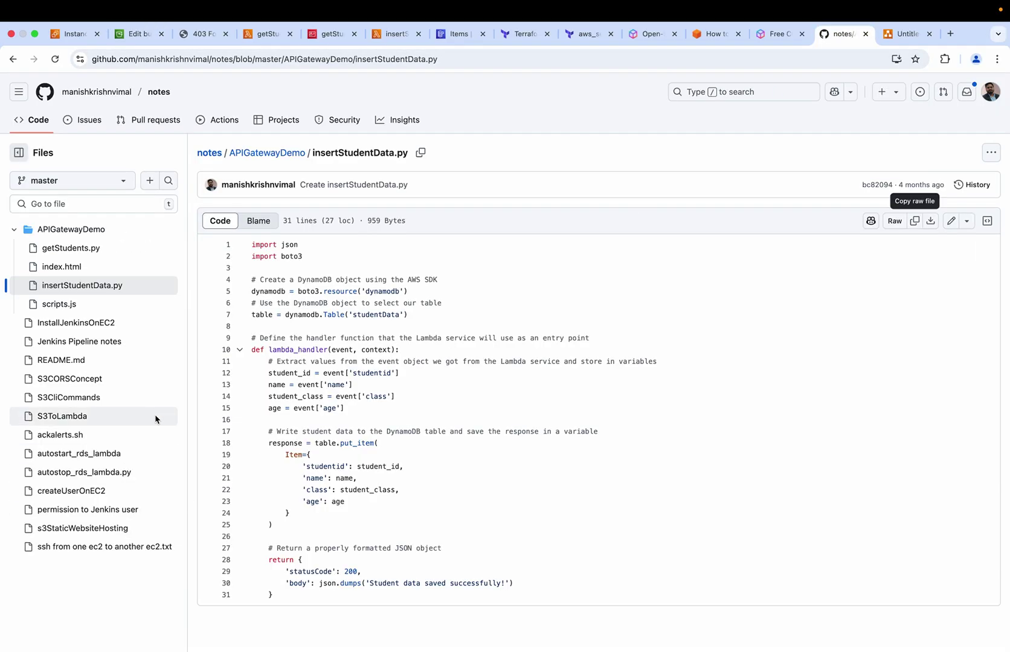
super+click(81, 529)
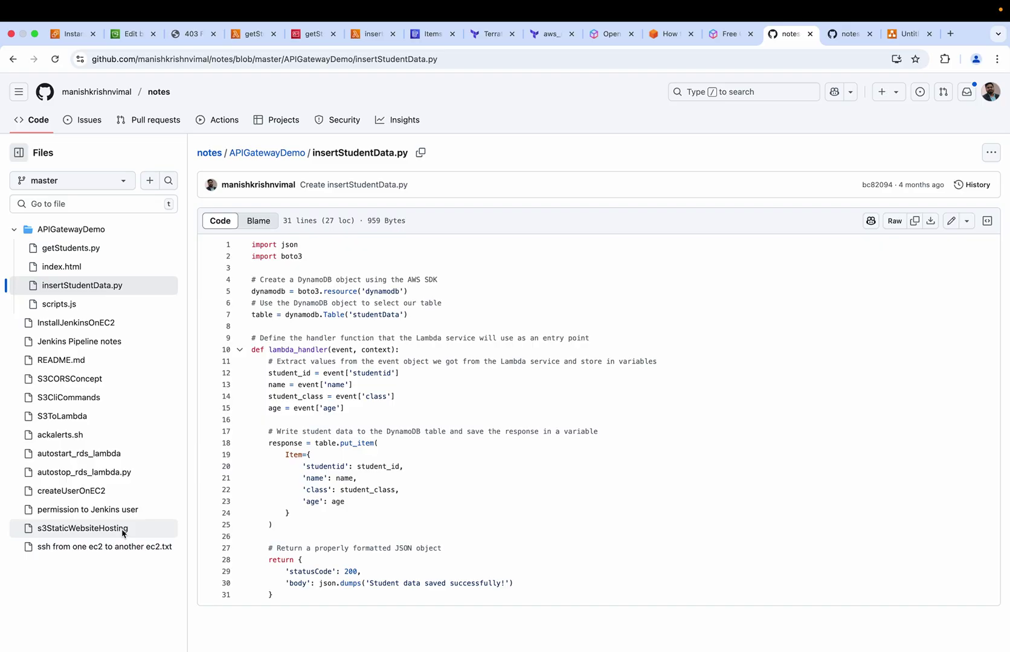
click(837, 37)
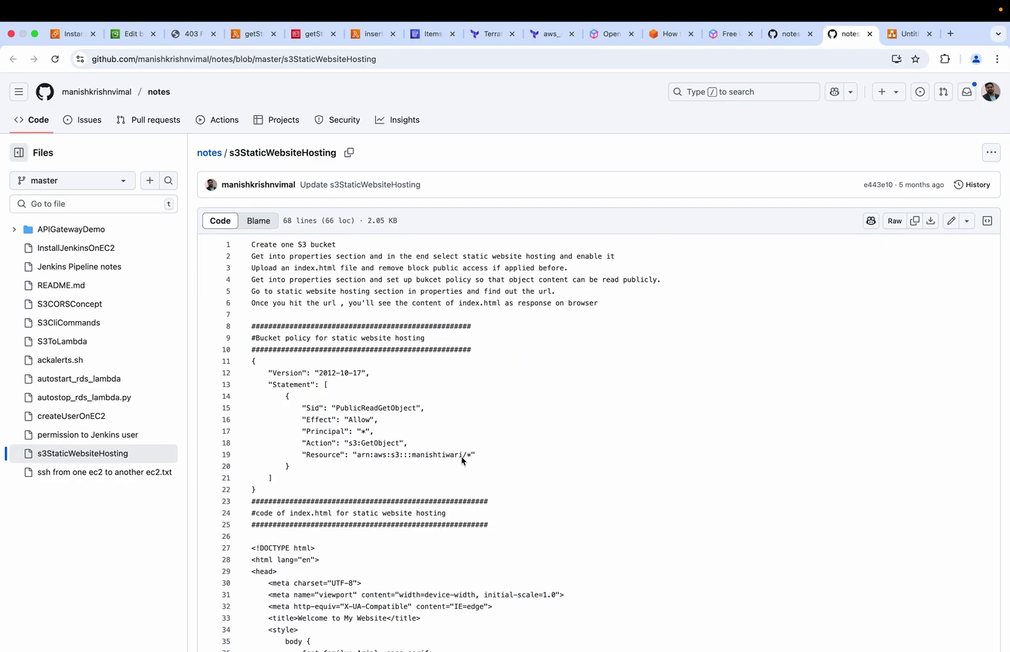
drag(256, 497, 252, 368)
key(super+c)
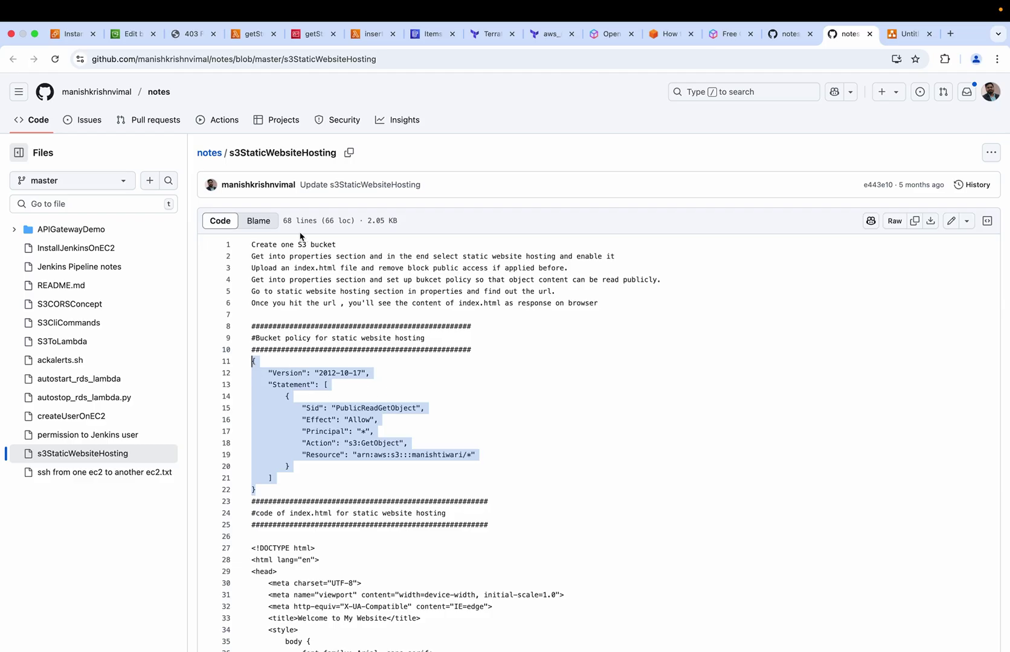
click(133, 34)
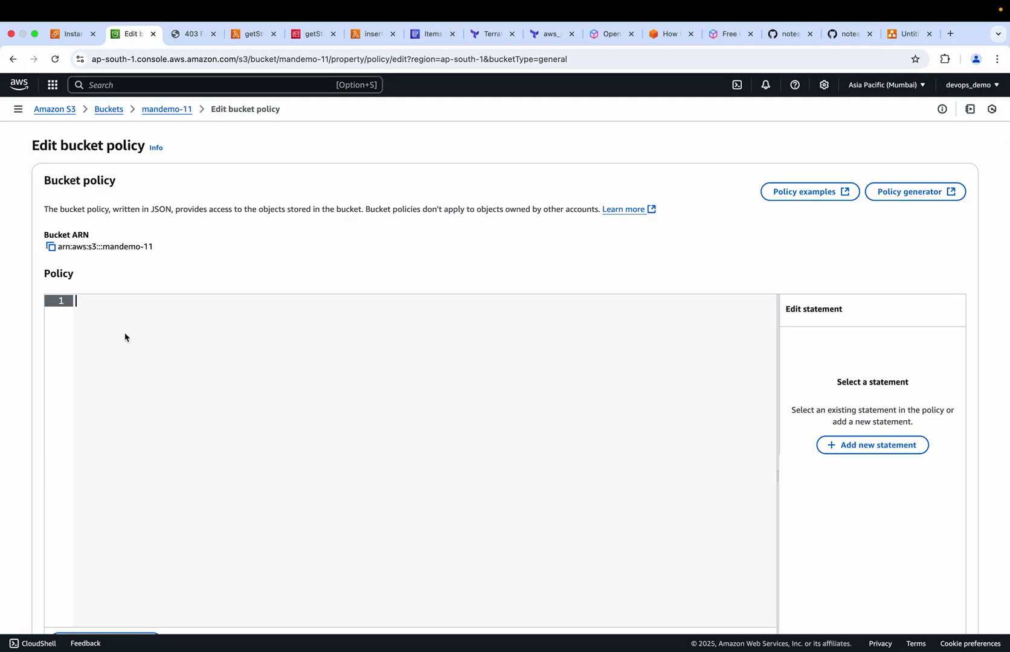
key(super+v)
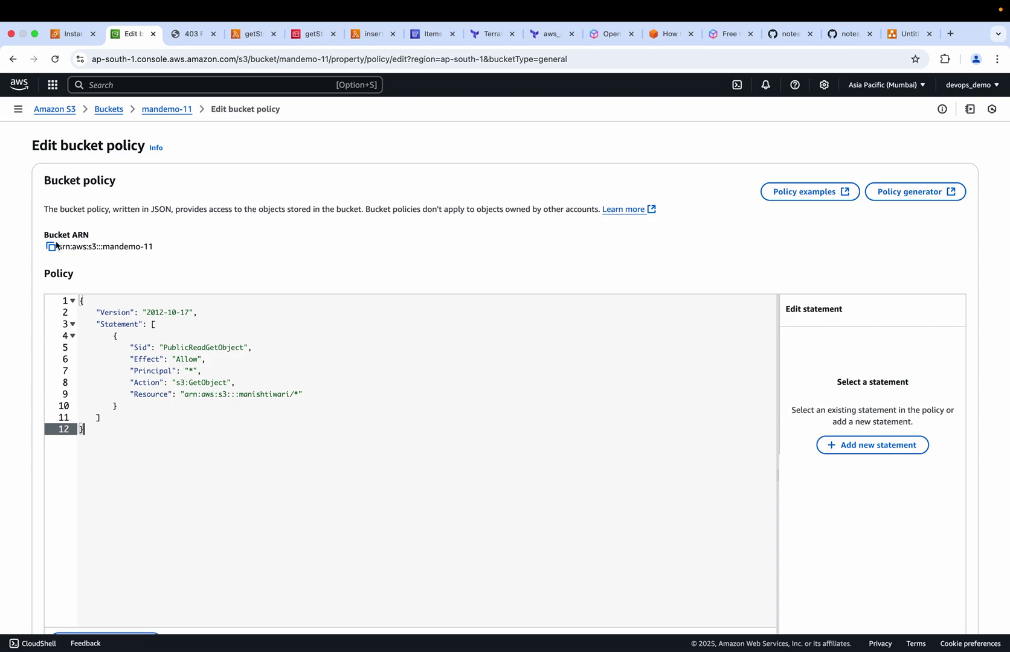
Step: Replace the bucket ARN in the policy's Resource with arn:aws:s3:::mandemo-11, keeping the /* suffix, and save the bucket policy
drag(152, 253, 60, 255)
key(super+c)
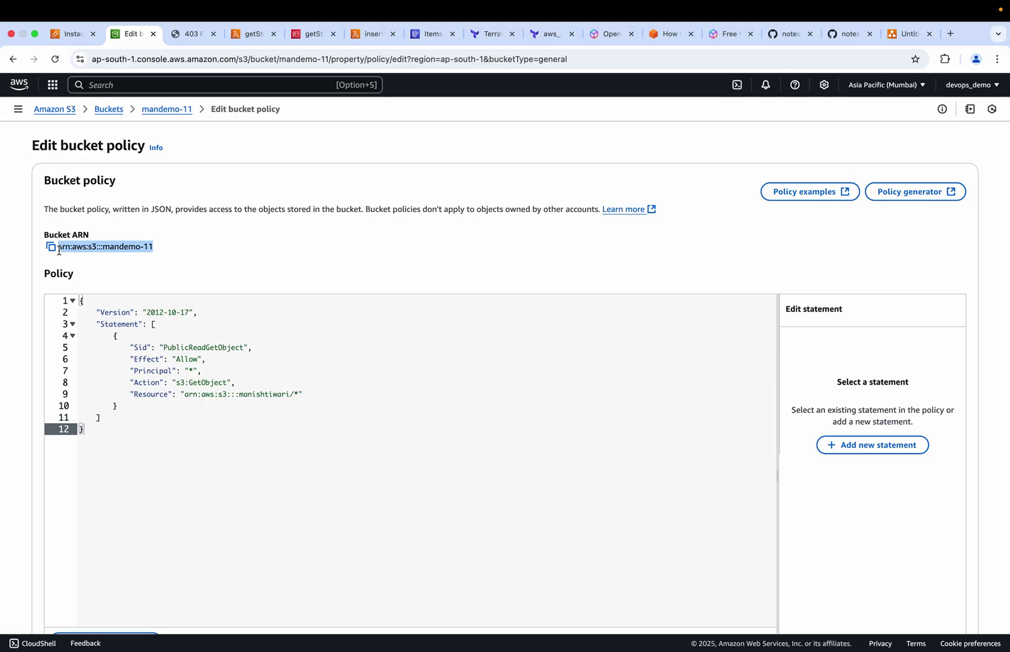
drag(291, 398, 187, 401)
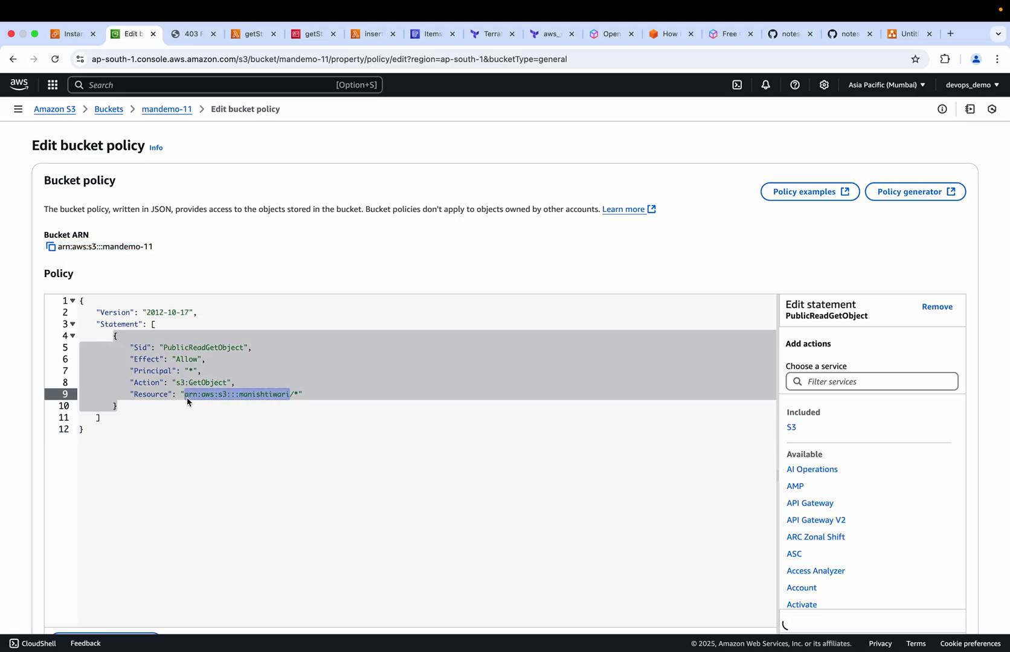
key(BackSpace)
key(super+v)
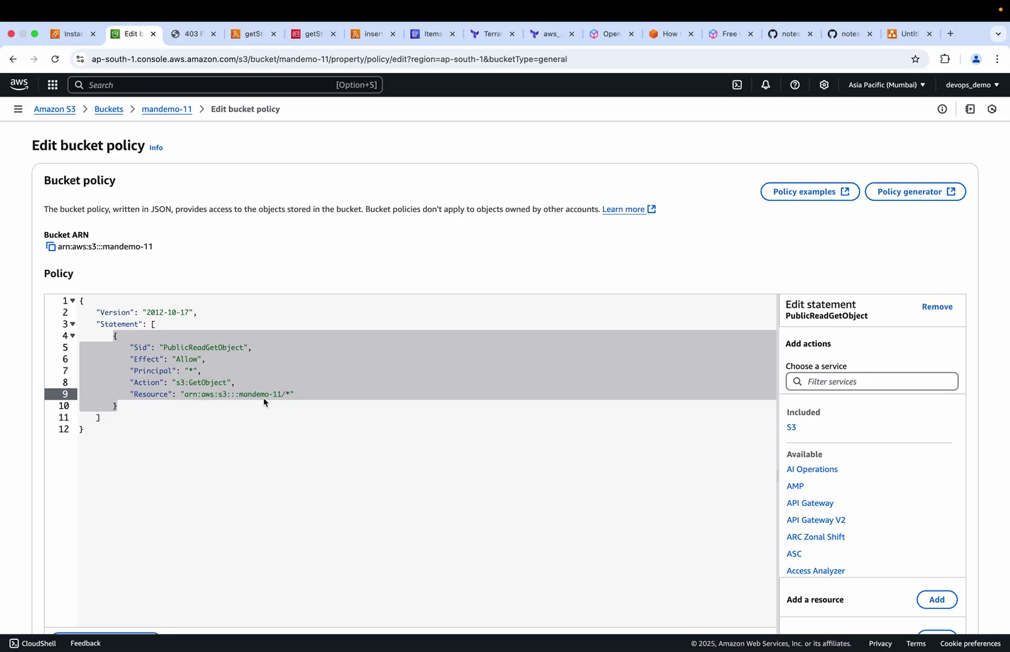
click(248, 423)
scroll(309, 419, down, 3)
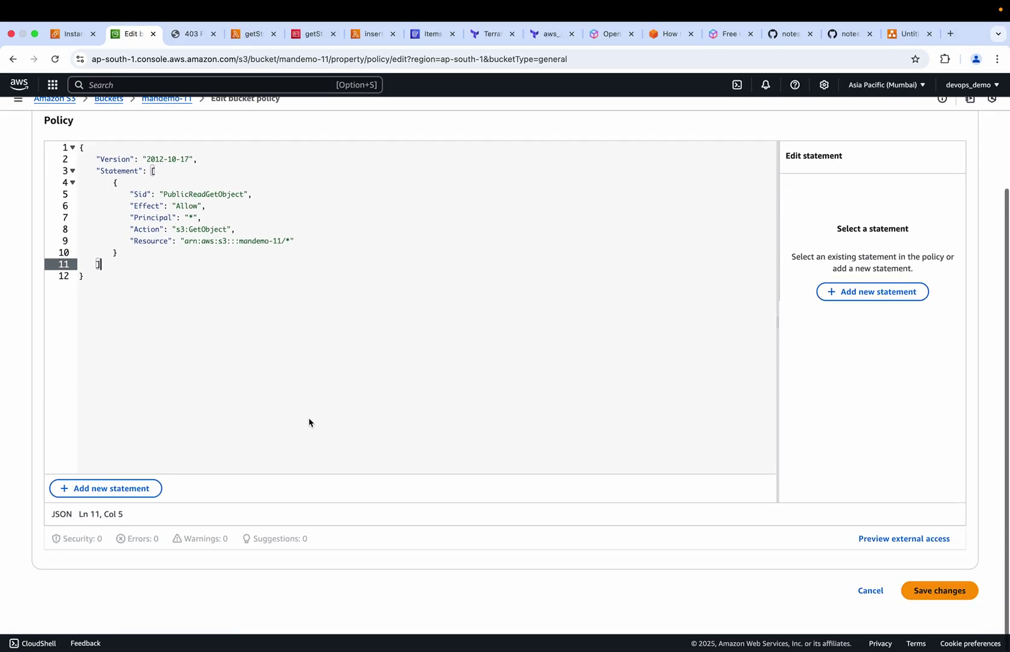
click(951, 605)
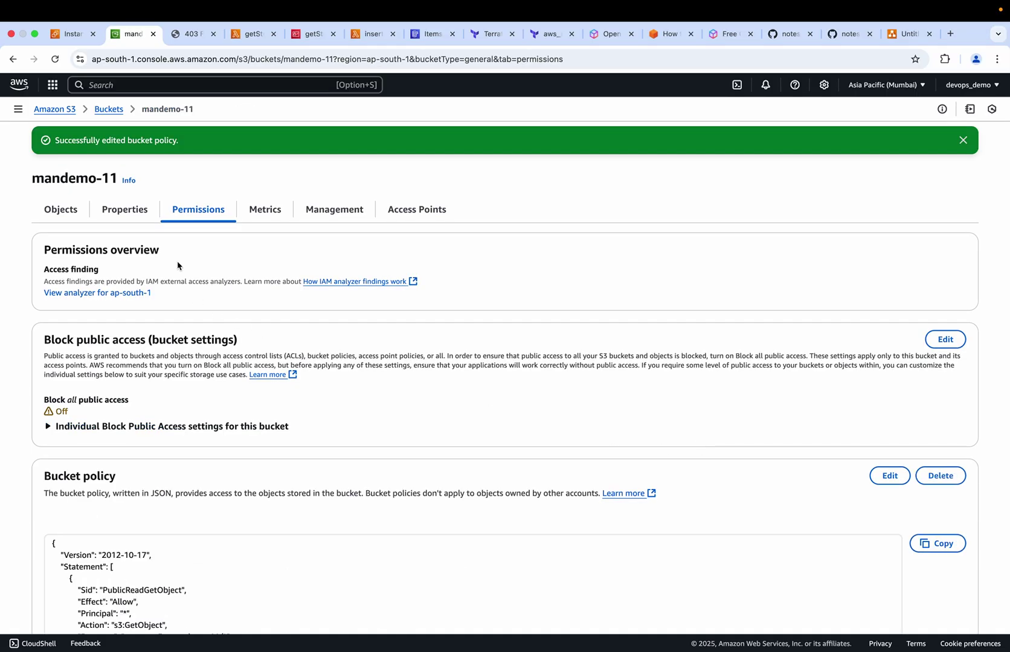
Step: Reload the mandemo-11 website endpoint, examine the returned response code, and return to the bucket
click(189, 35)
click(54, 59)
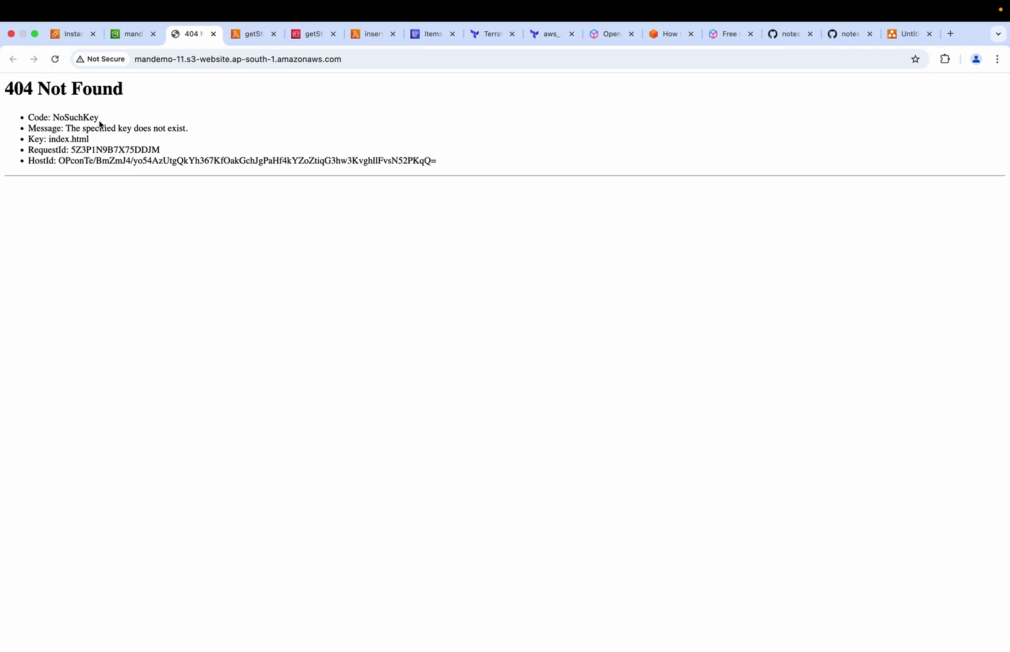
drag(99, 122, 54, 120)
click(130, 35)
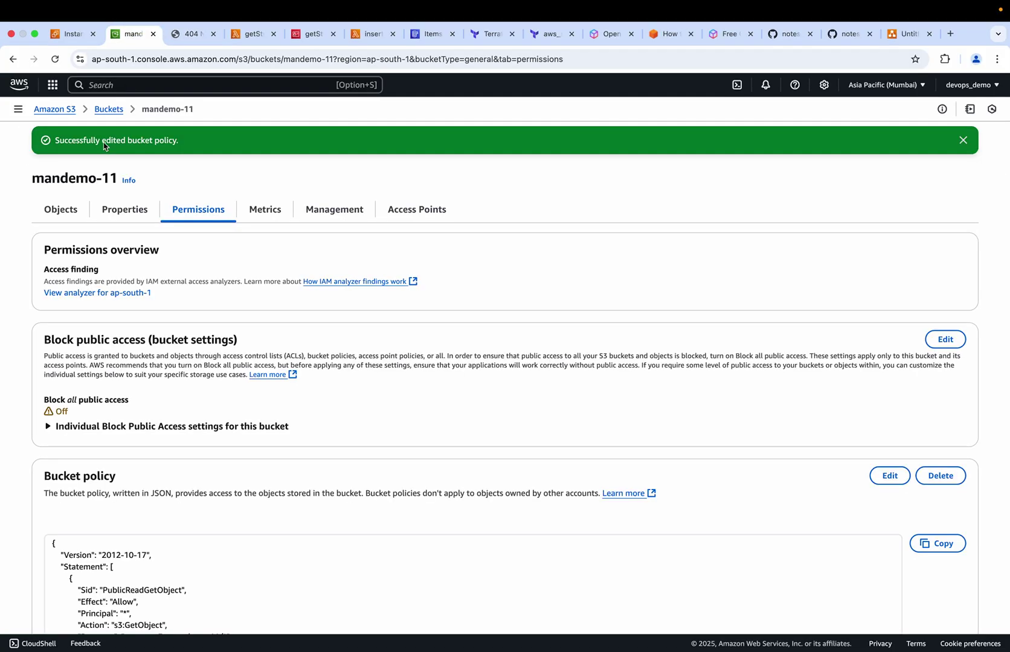
Step: Check the index document in the mandemo-11 static website hosting settings against the website's response, and leave the settings without saving
scroll(176, 281, down, 15)
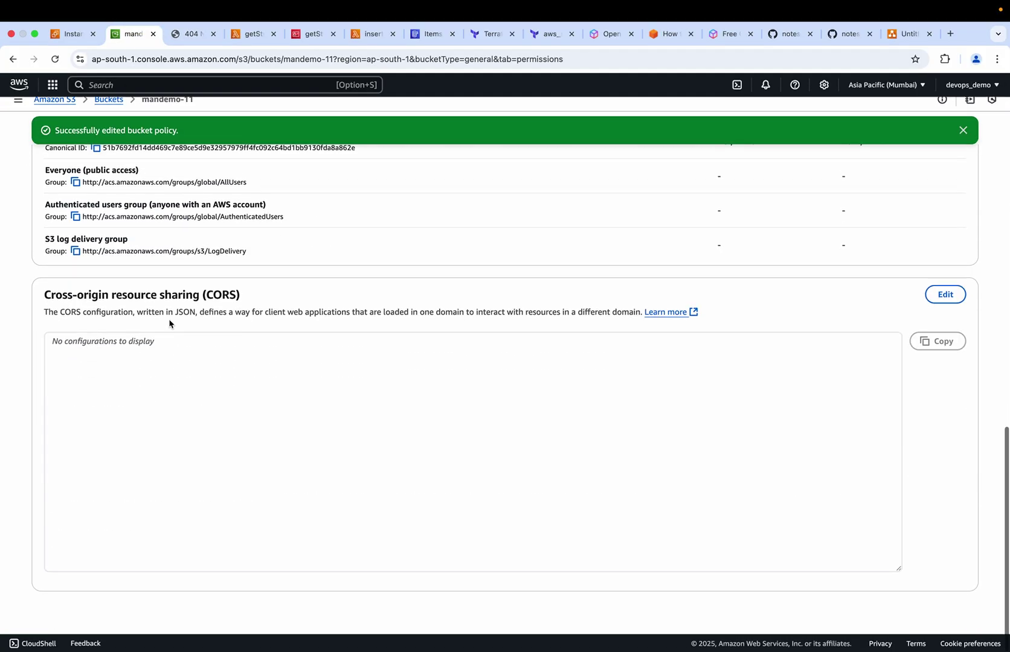
scroll(162, 367, up, 15)
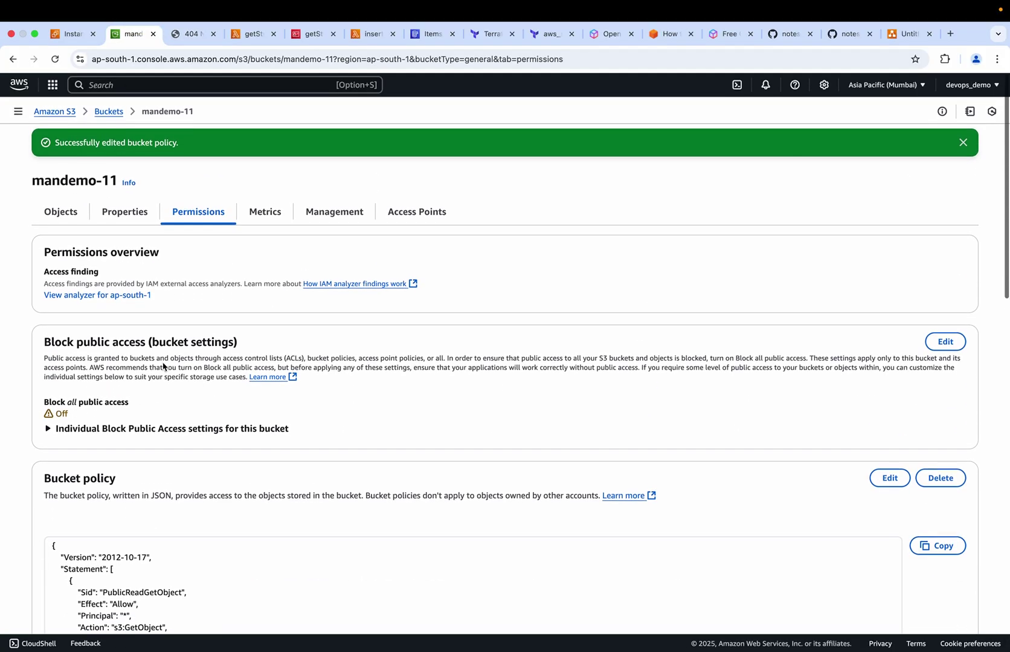
click(127, 212)
scroll(191, 448, down, 20)
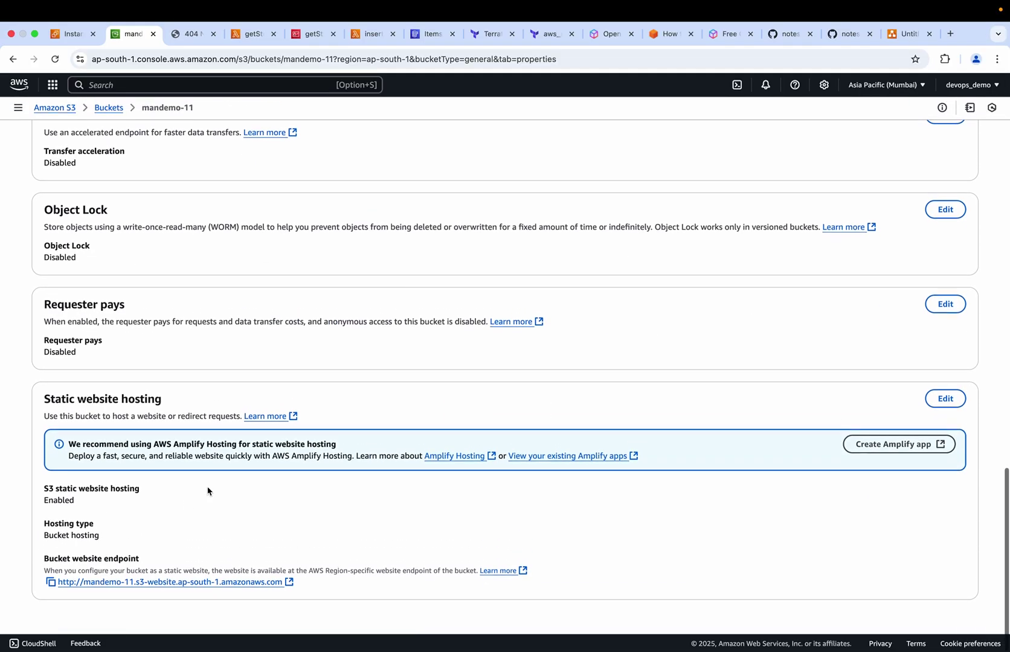
click(945, 402)
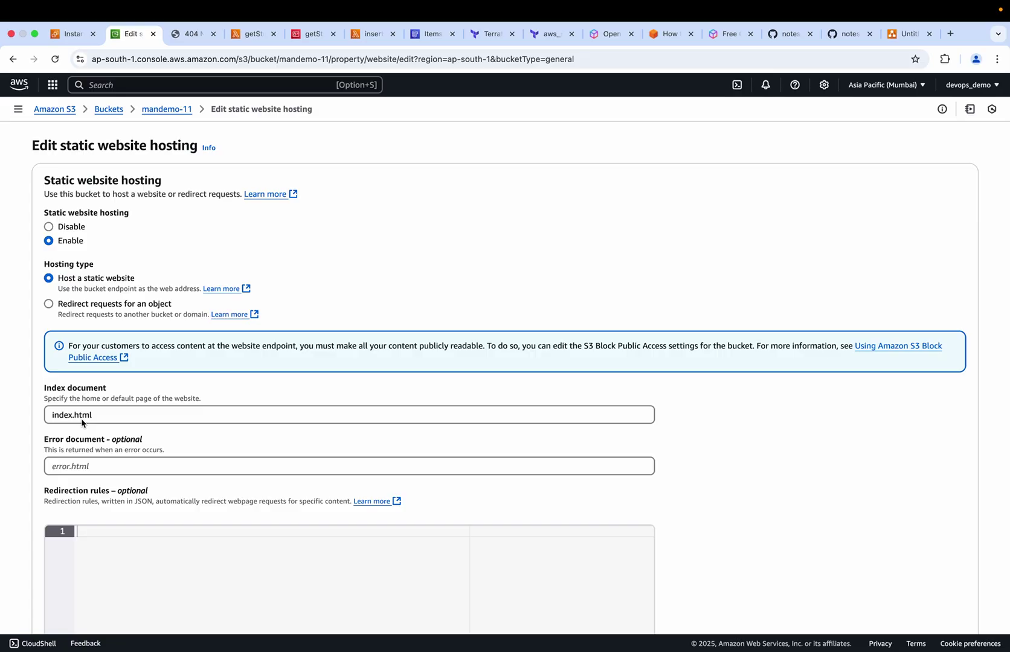
click(192, 34)
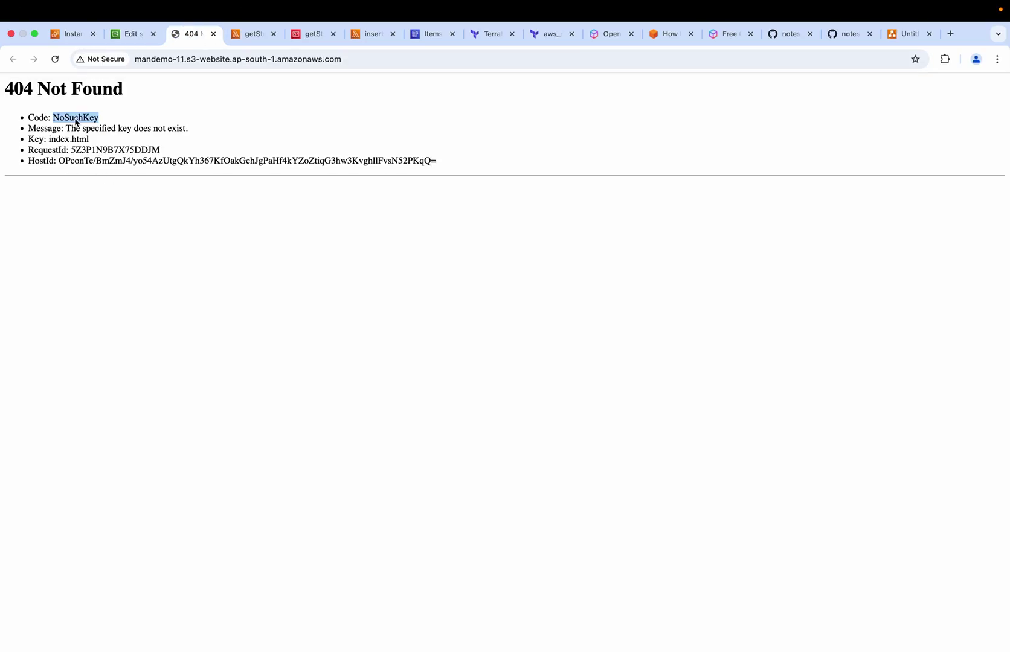
drag(89, 143, 28, 119)
click(127, 35)
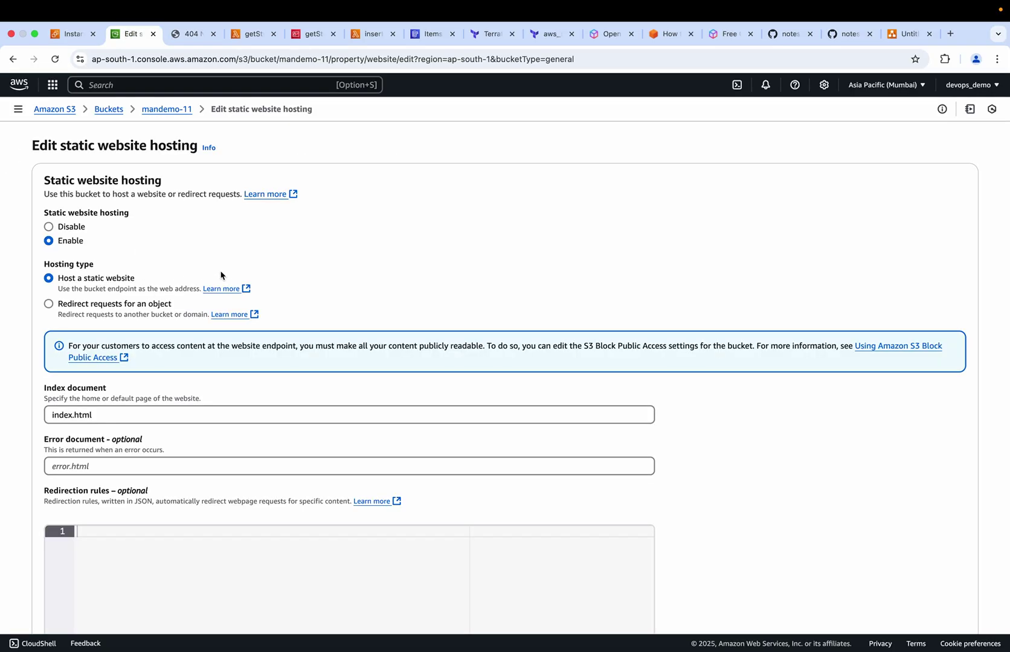
scroll(304, 324, down, 10)
click(874, 604)
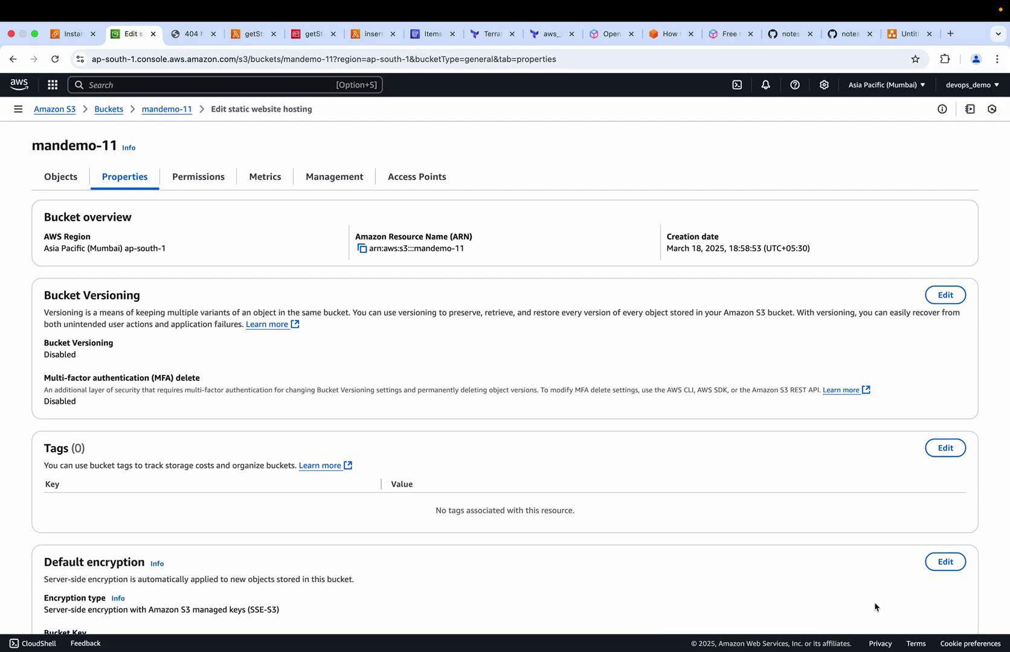
Step: Upload index.html and scripts.js from the APIGatewayDemo desktop folder to the mandemo-11 bucket
click(66, 178)
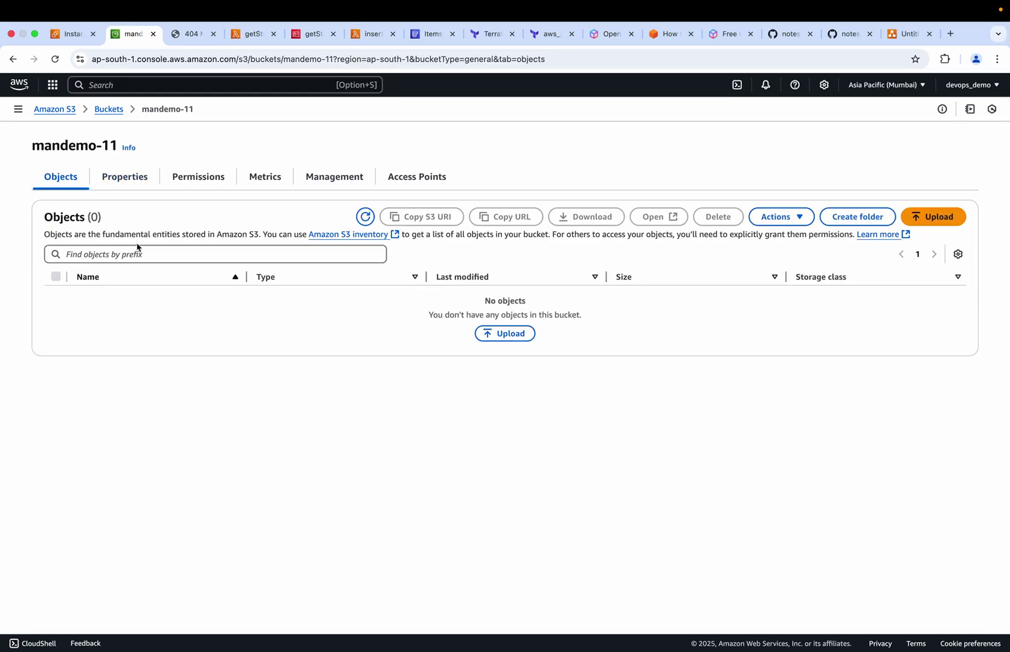
click(510, 333)
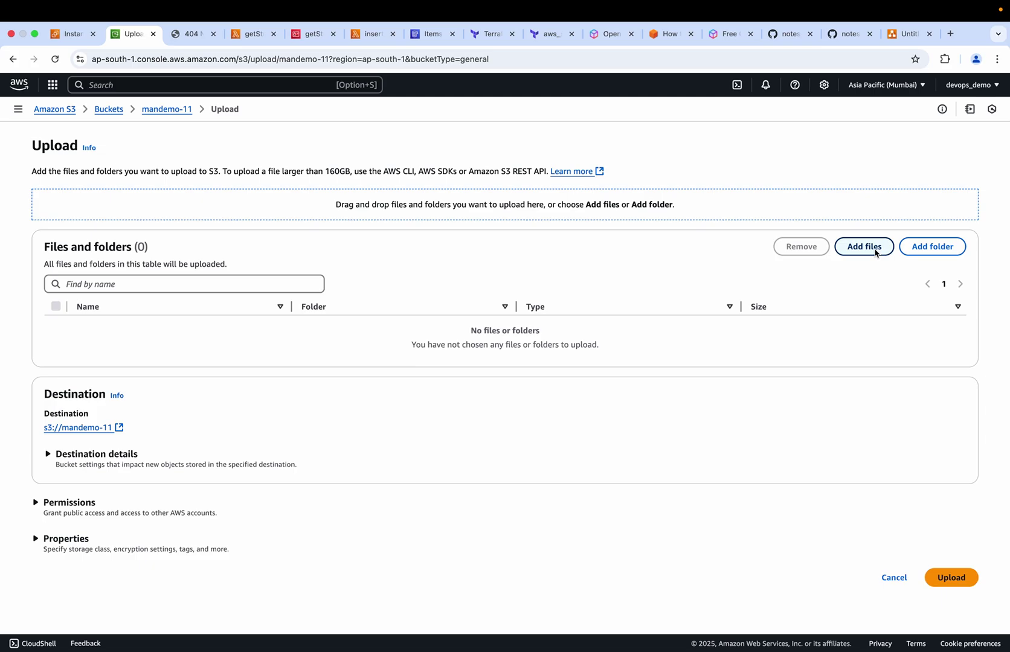
click(876, 253)
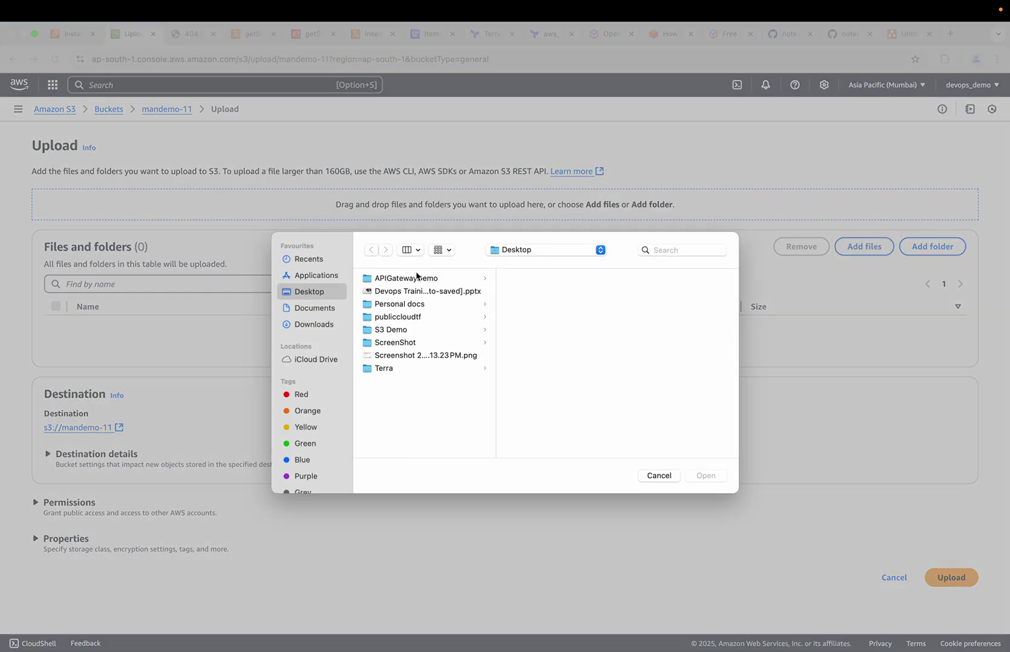
click(408, 280)
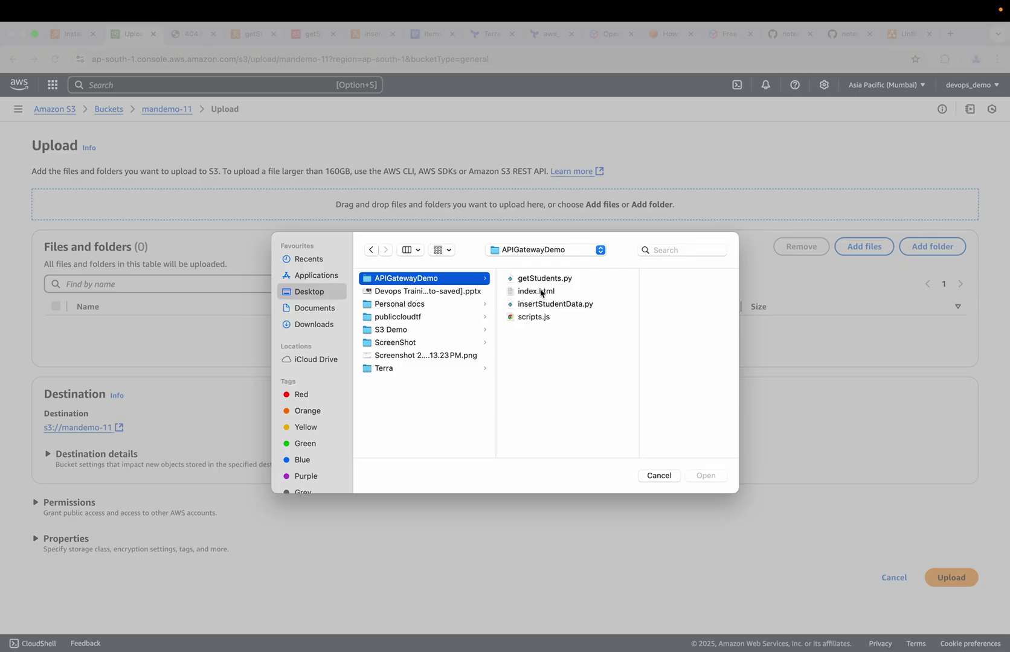
click(541, 294)
super+click(503, 317)
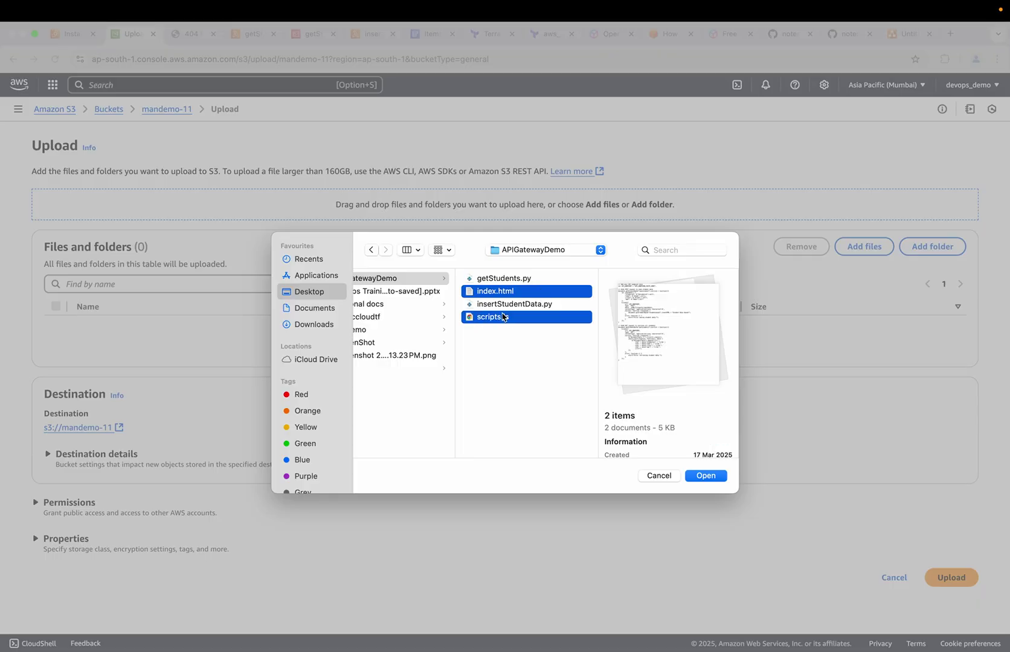
click(707, 477)
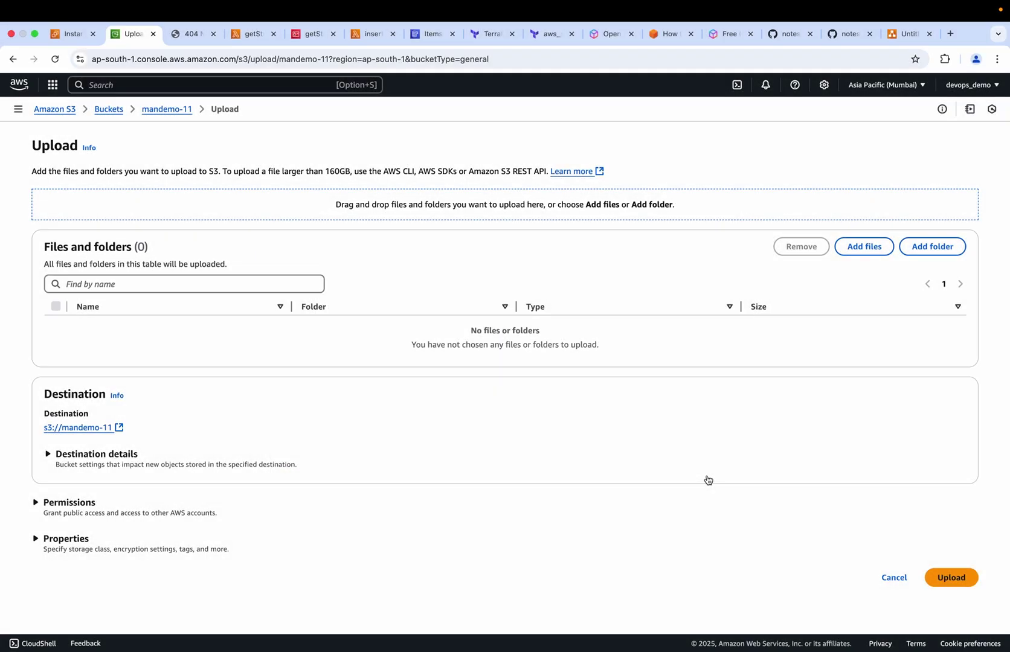
click(963, 572)
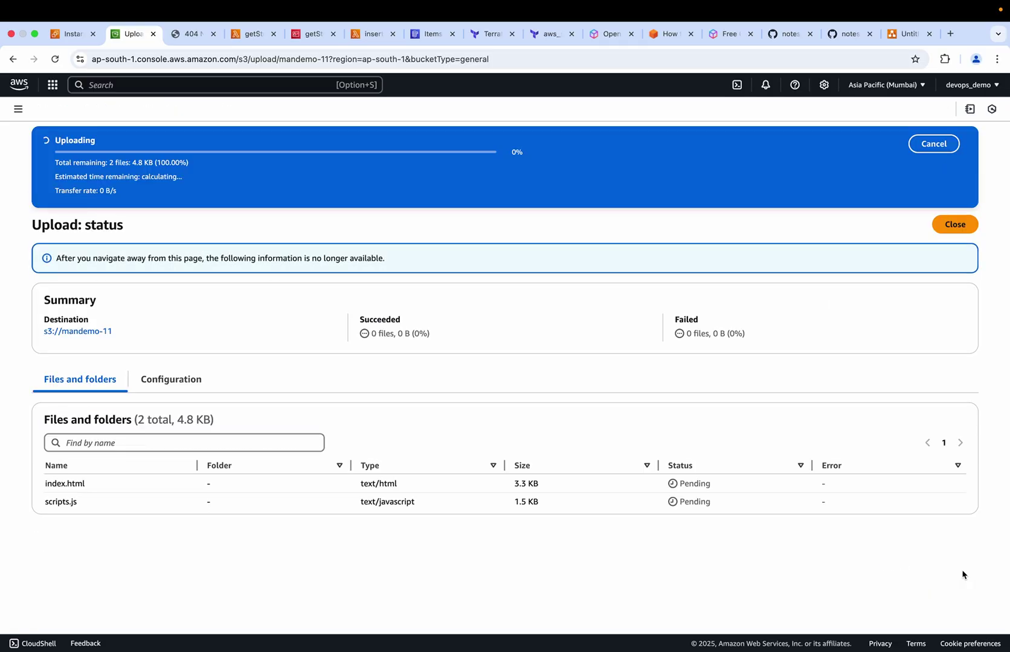
click(955, 184)
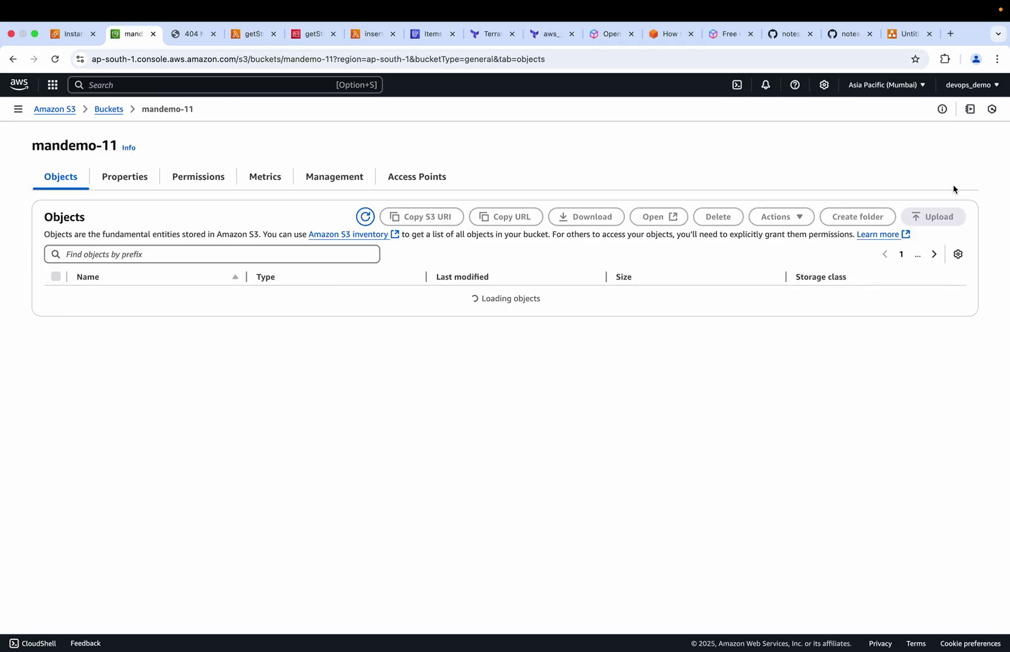
Step: Reload the mandemo-11 website and look over the Student ID, Name, Class and Age fields of its form
click(181, 39)
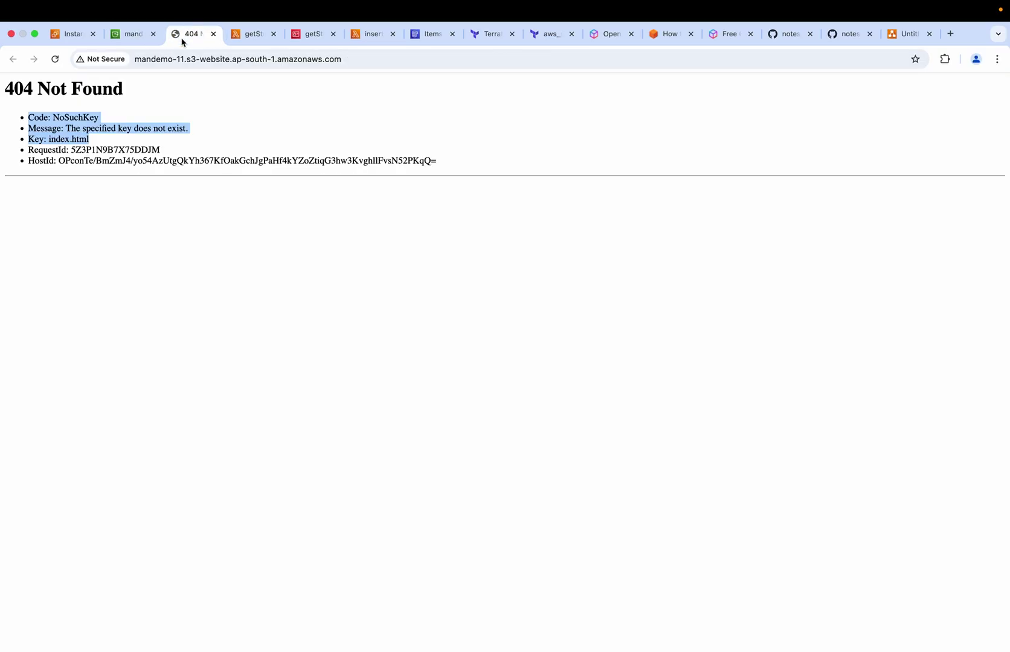
click(55, 60)
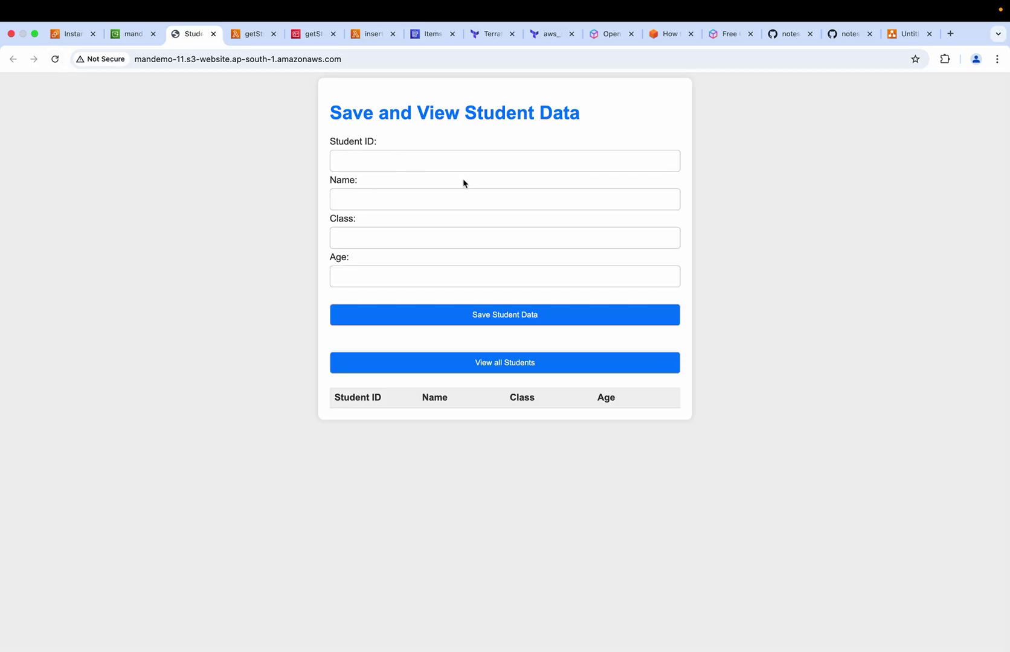
click(362, 161)
click(352, 201)
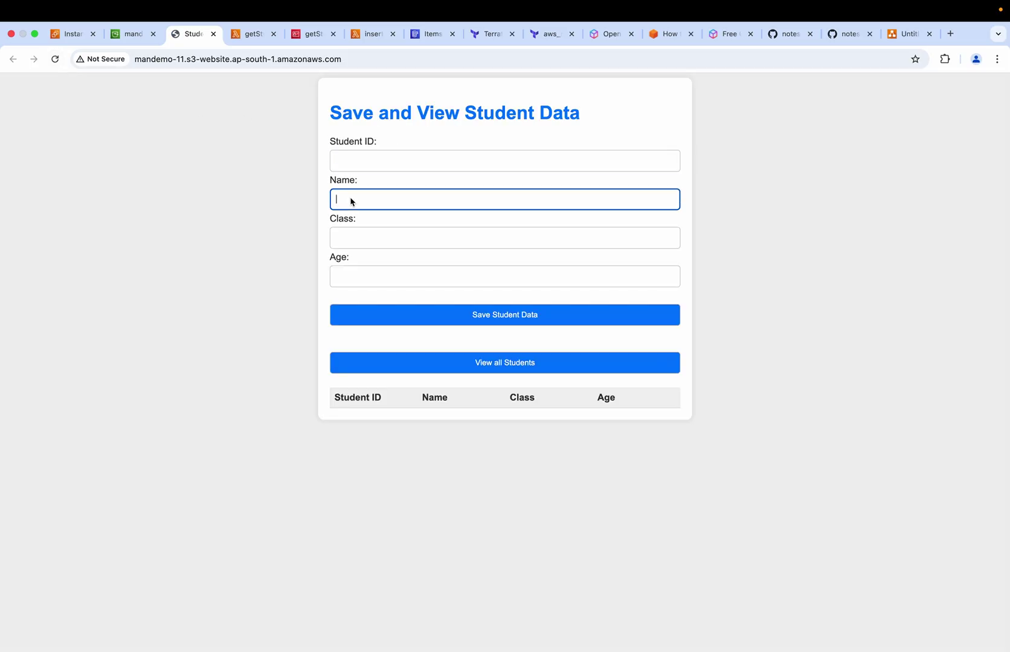
click(345, 240)
click(343, 272)
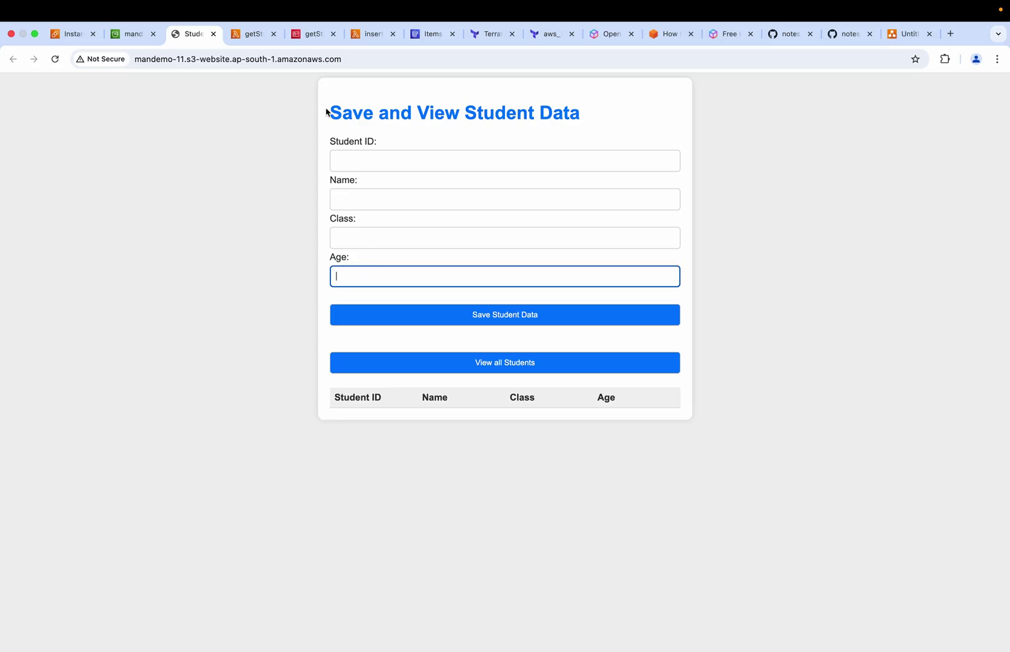
Step: Compare the website's student form with the studentData items in DynamoDB and the APIGatewayDemo architecture diagram in draw.io
click(424, 34)
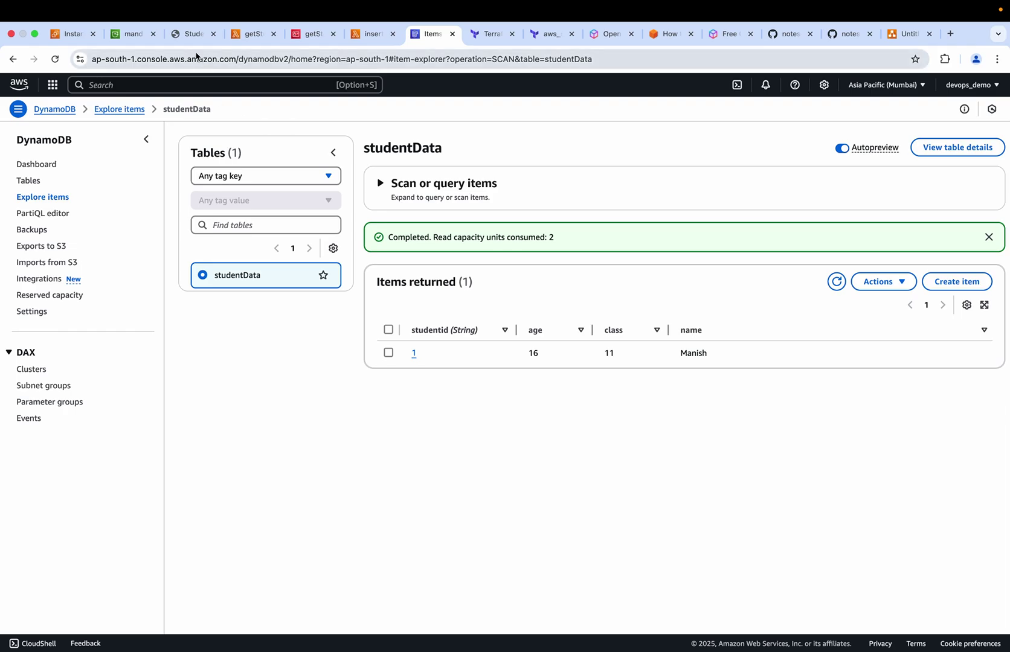
click(186, 34)
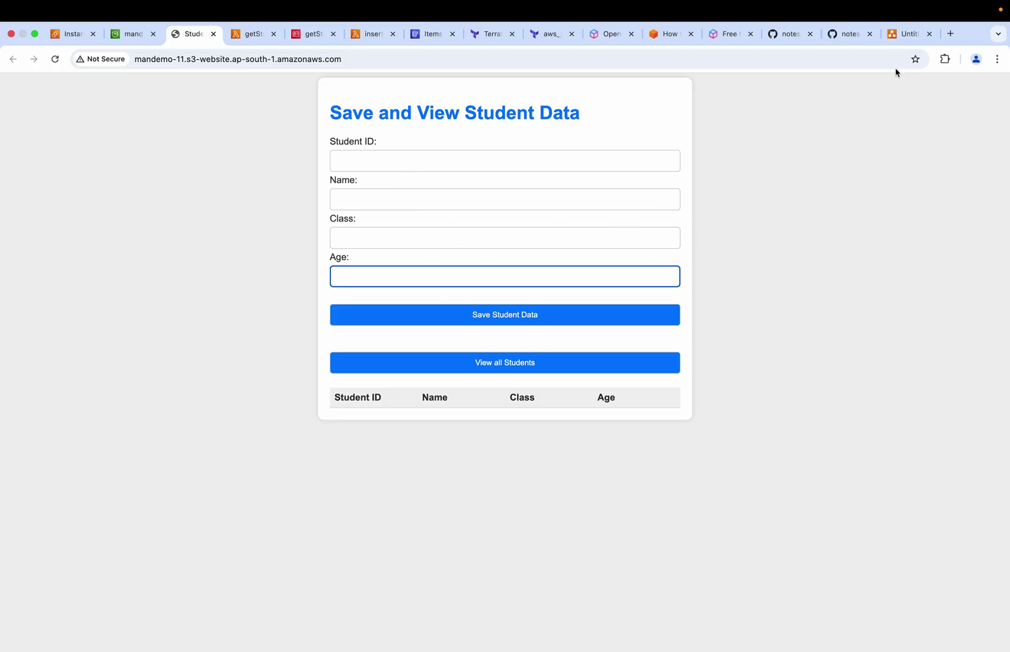
click(900, 34)
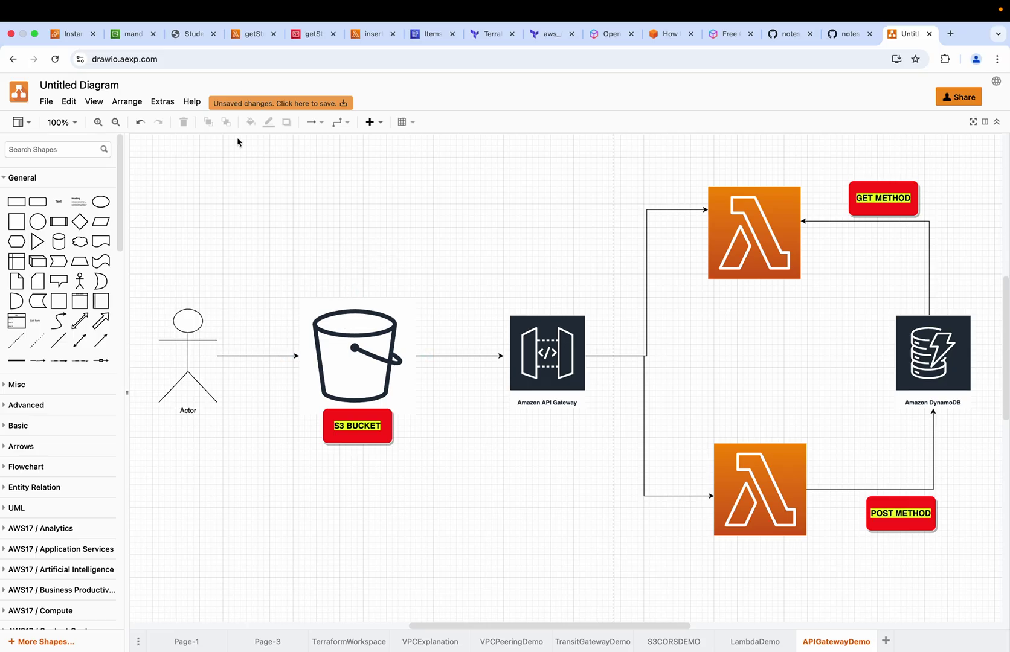
click(182, 39)
click(342, 159)
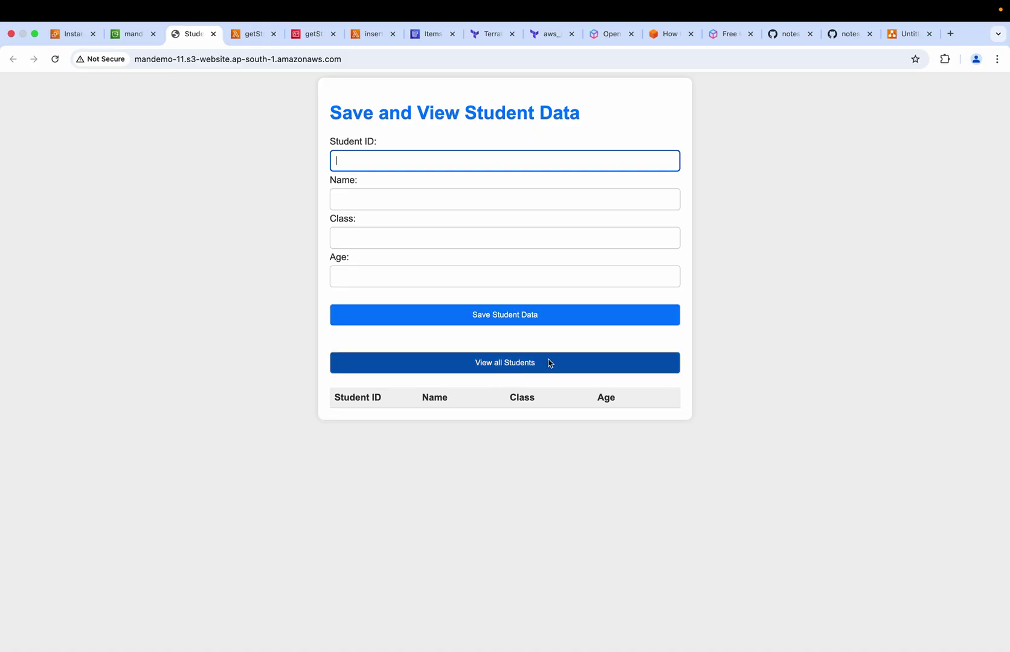
click(892, 37)
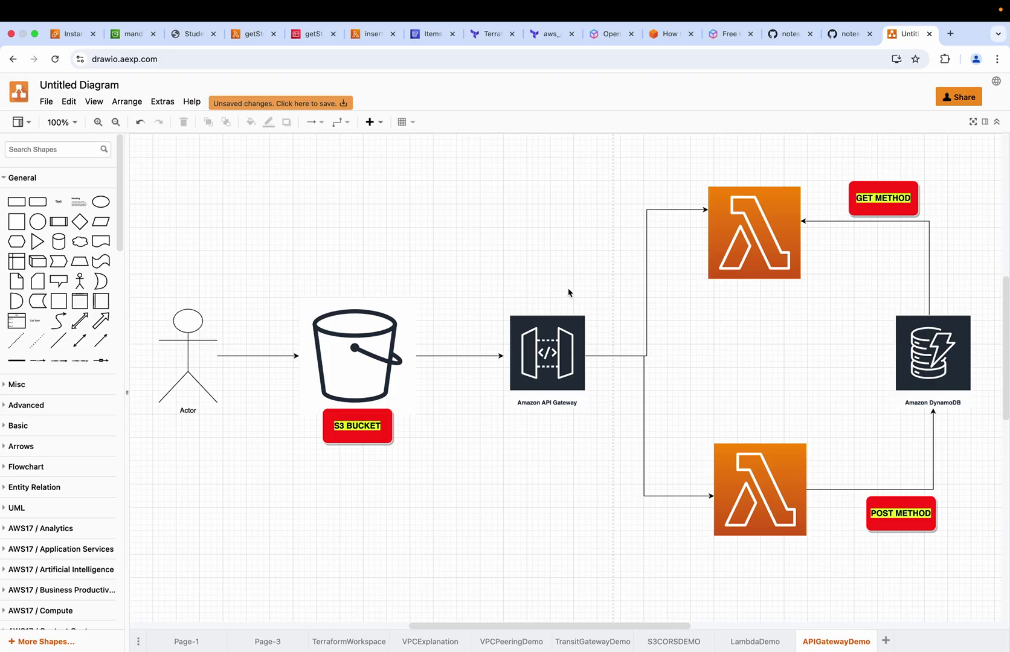
Step: Search the AWS services for API Gateway from the EC2 console and open it in a new browser tab
click(70, 34)
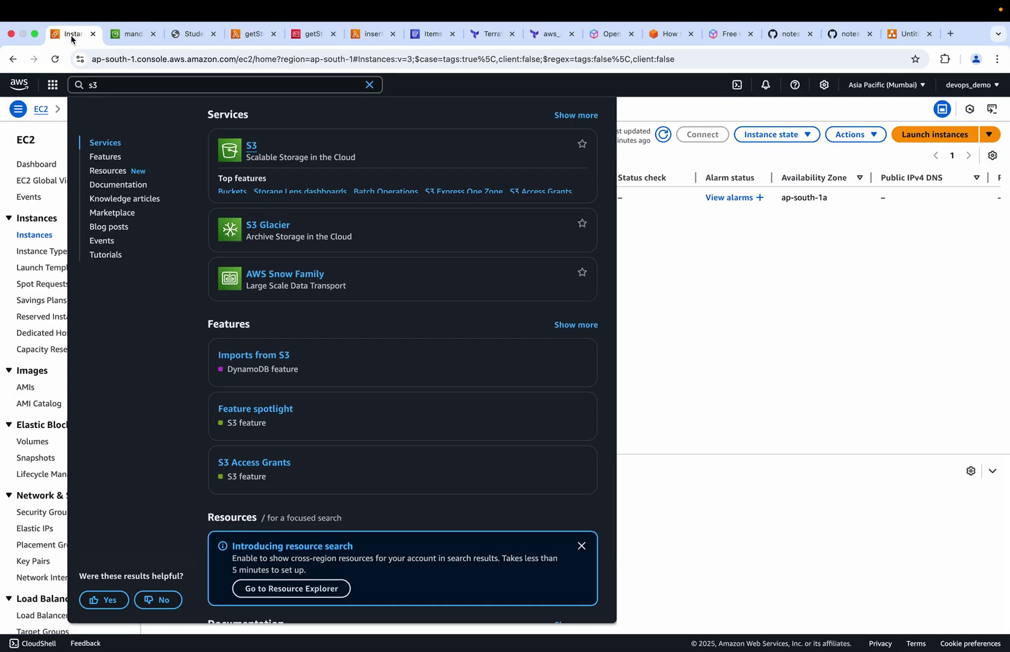
key(Escape)
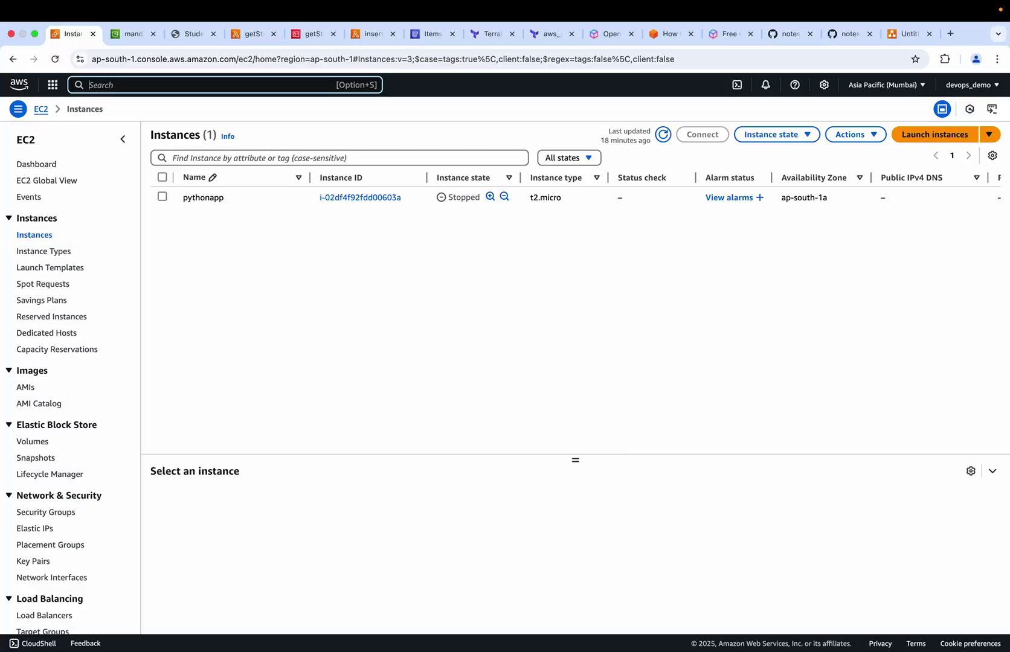
text(apigat)
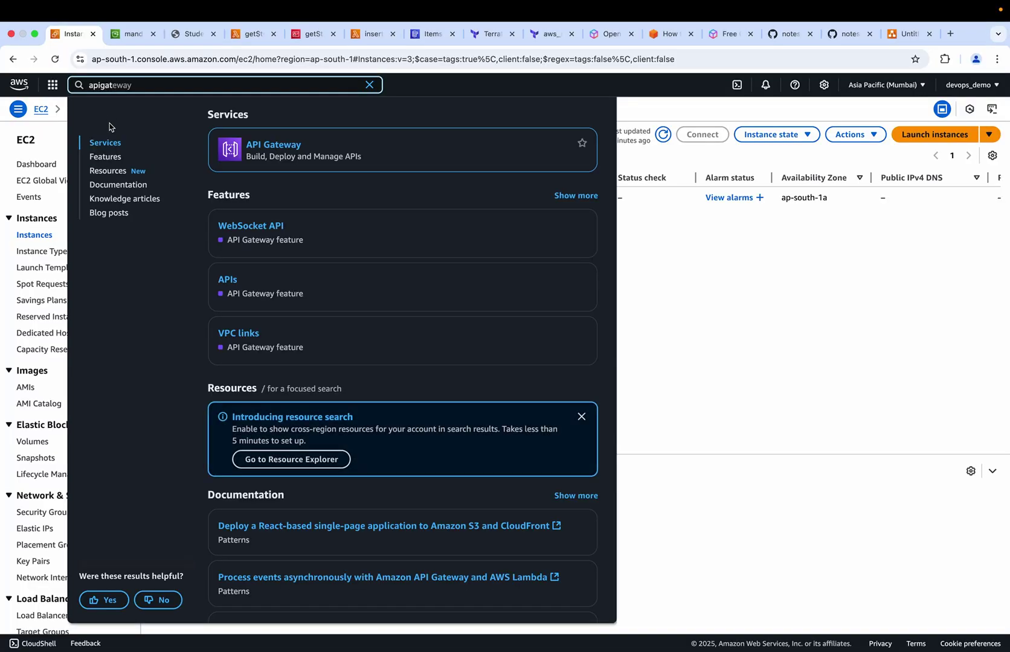
super+click(271, 148)
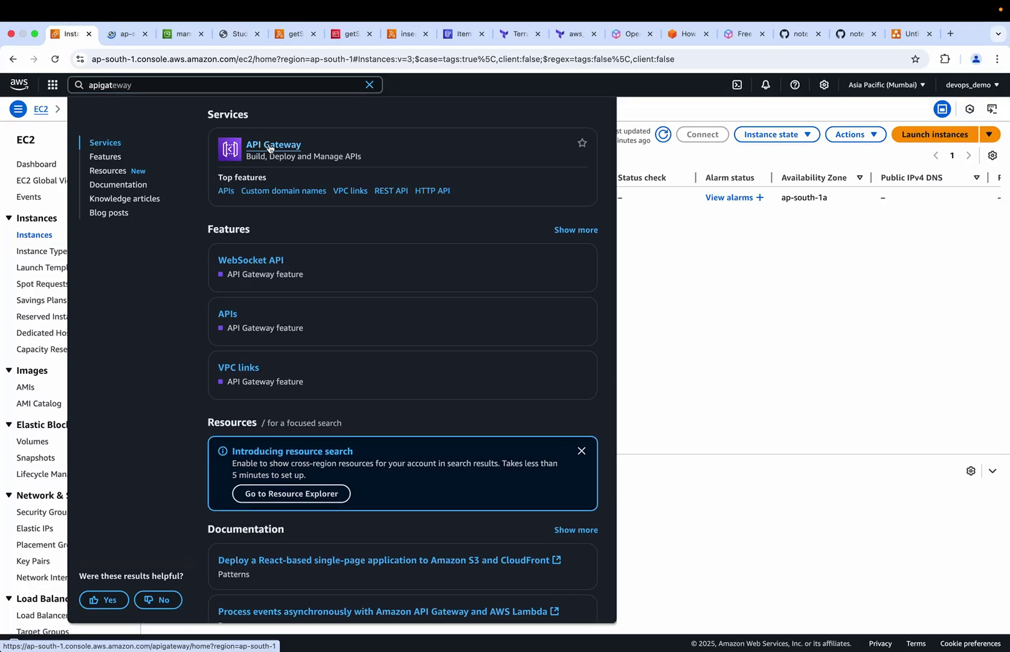
Step: Switch to the API Gateway console and start building a new REST API
click(119, 36)
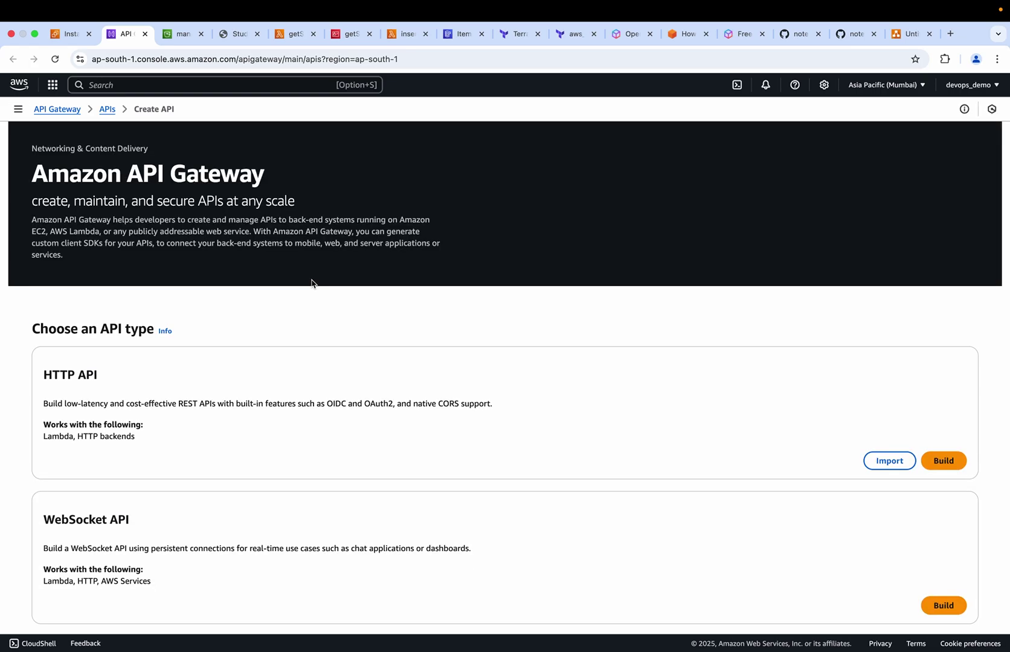
scroll(363, 475, down, 5)
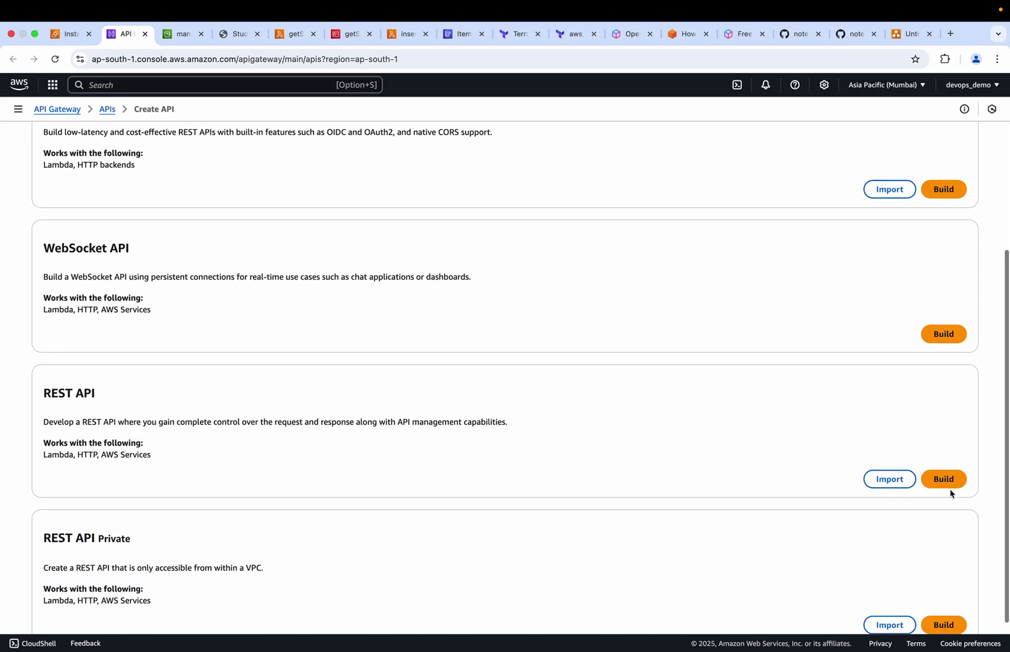
click(944, 480)
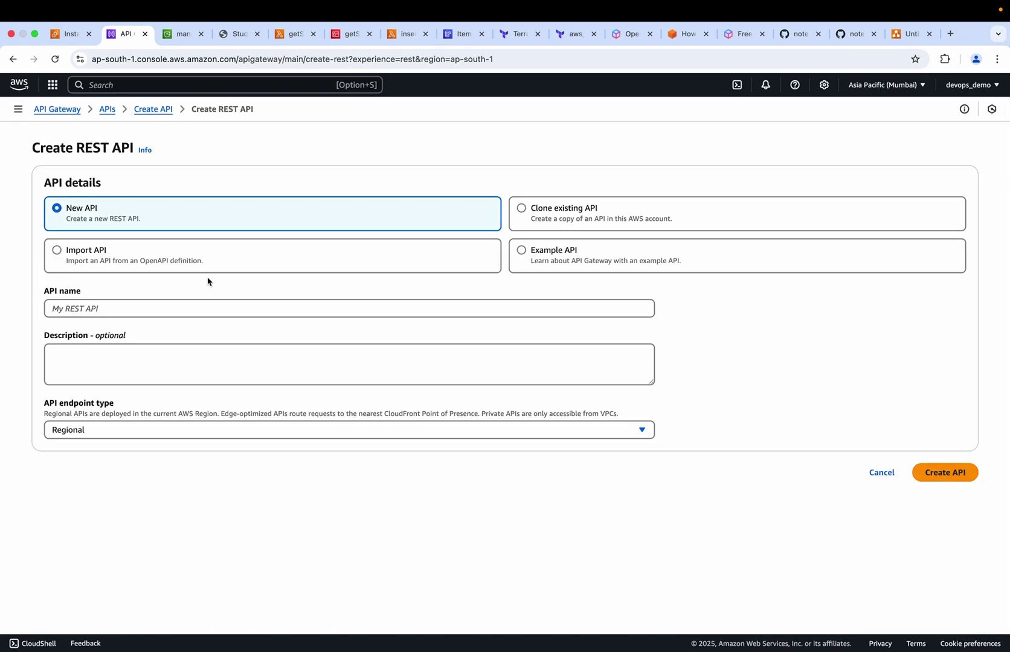
click(79, 314)
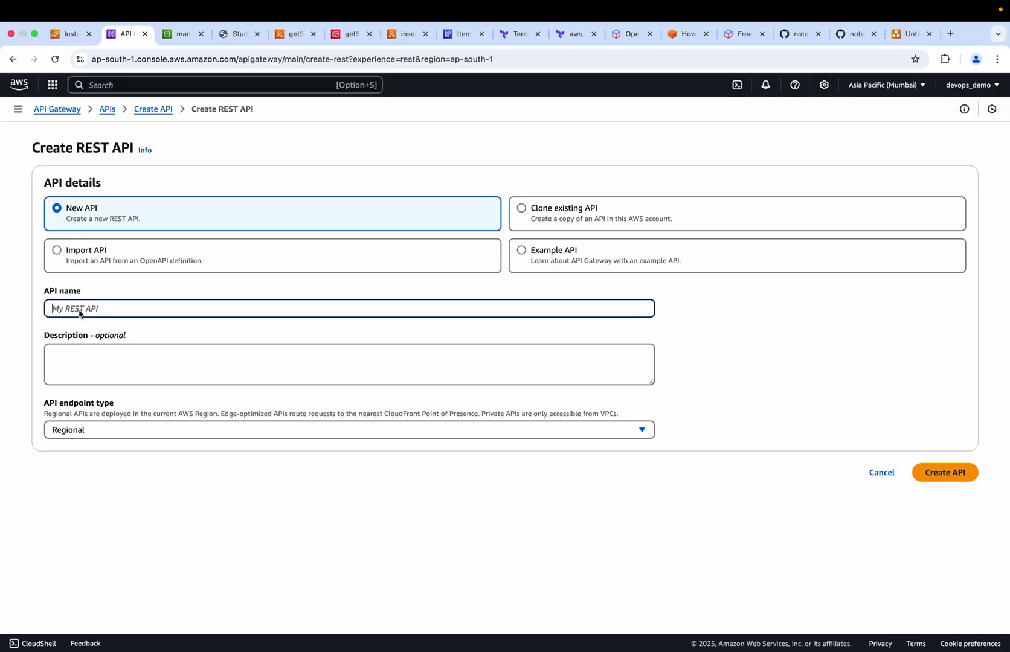
click(96, 436)
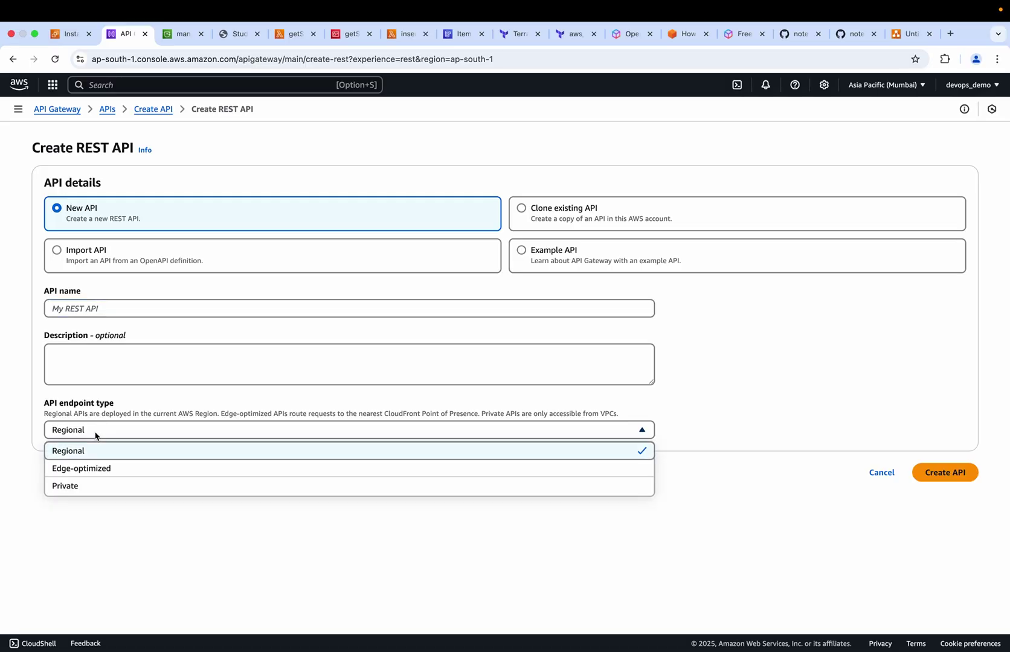
click(93, 470)
click(70, 312)
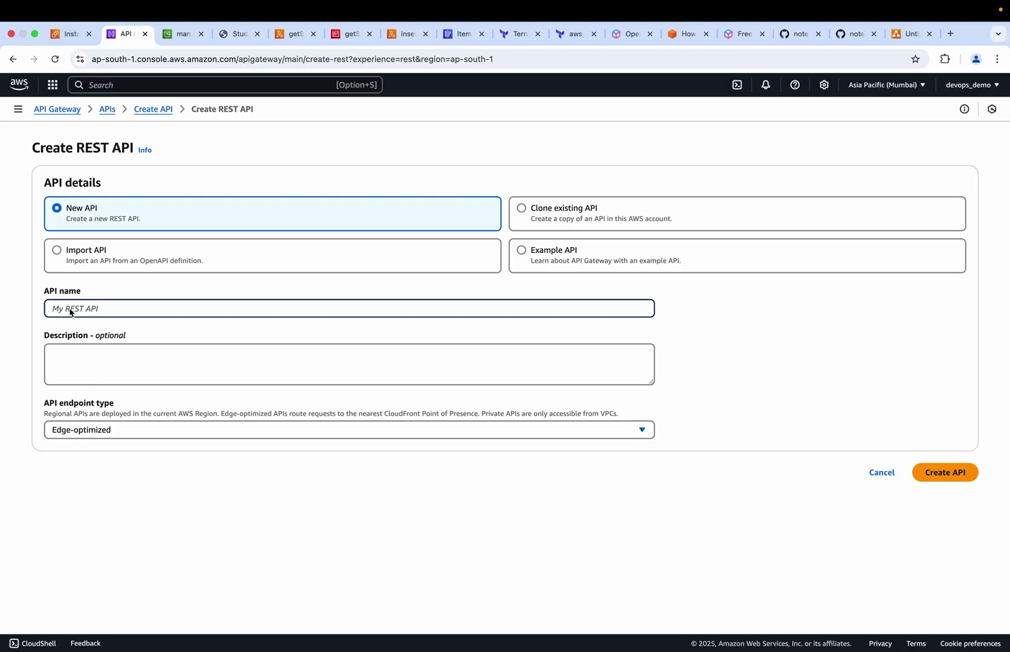
text(getStudentData)
click(151, 110)
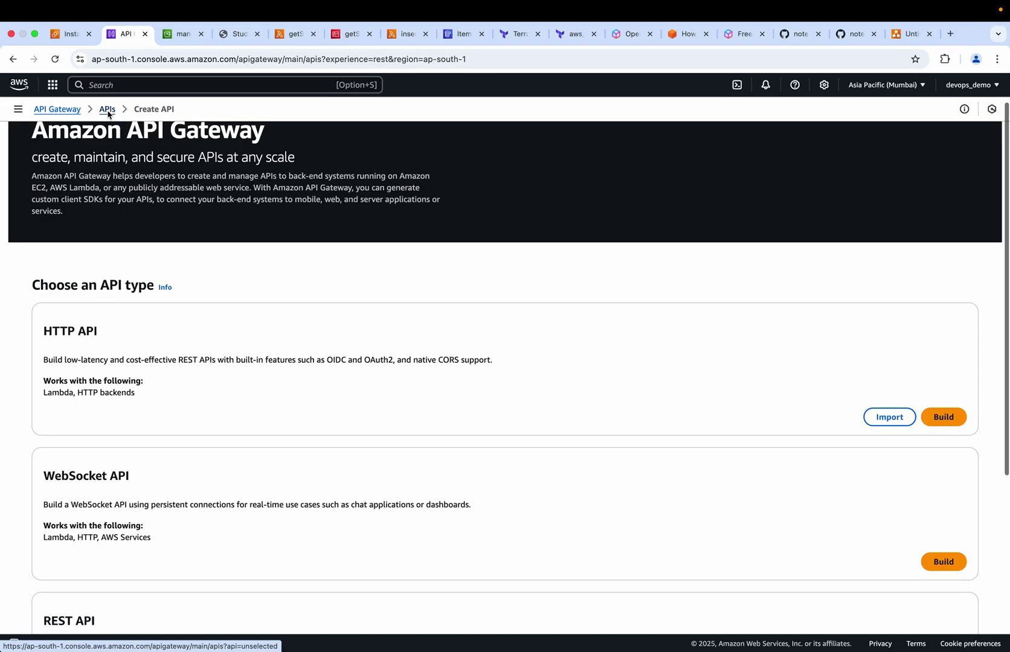
scroll(163, 552, down, 5)
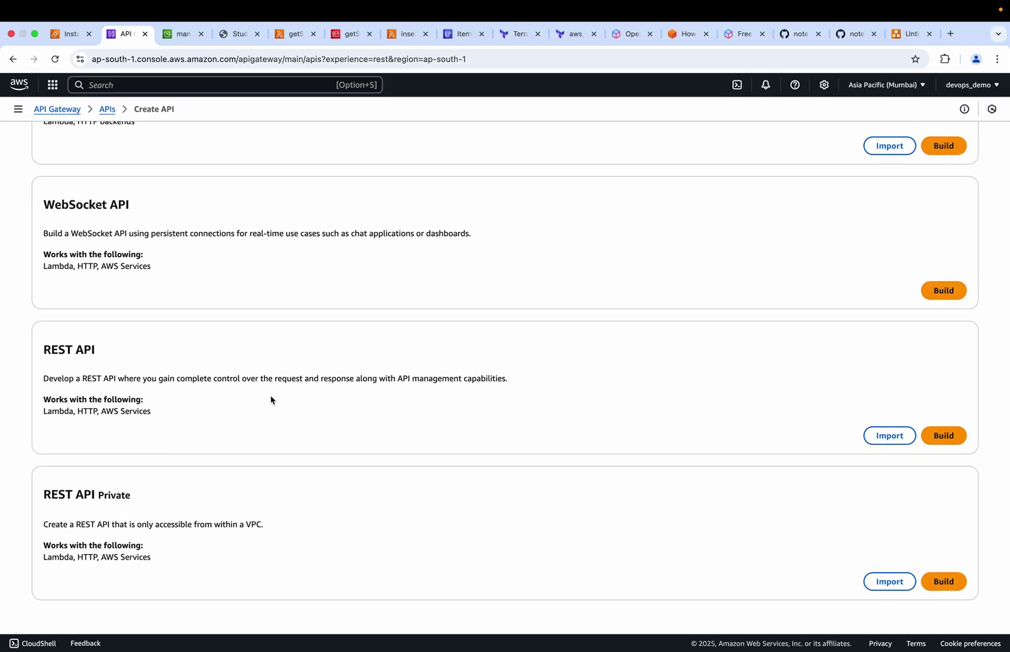
click(943, 435)
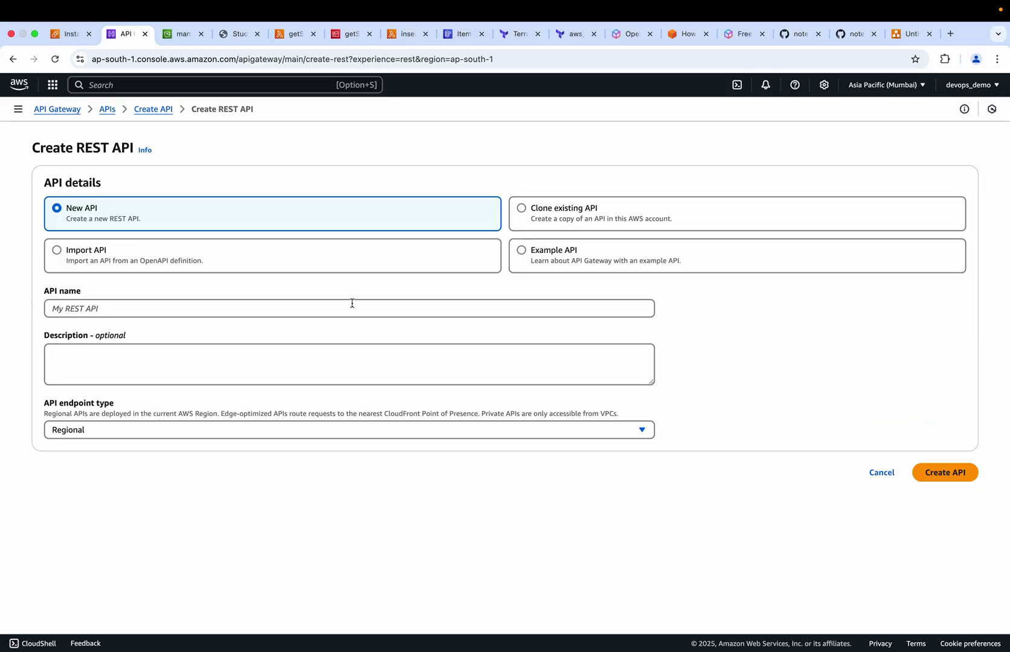
Step: Create a new REST API named getStudentData with the Edge-optimized endpoint type
click(77, 310)
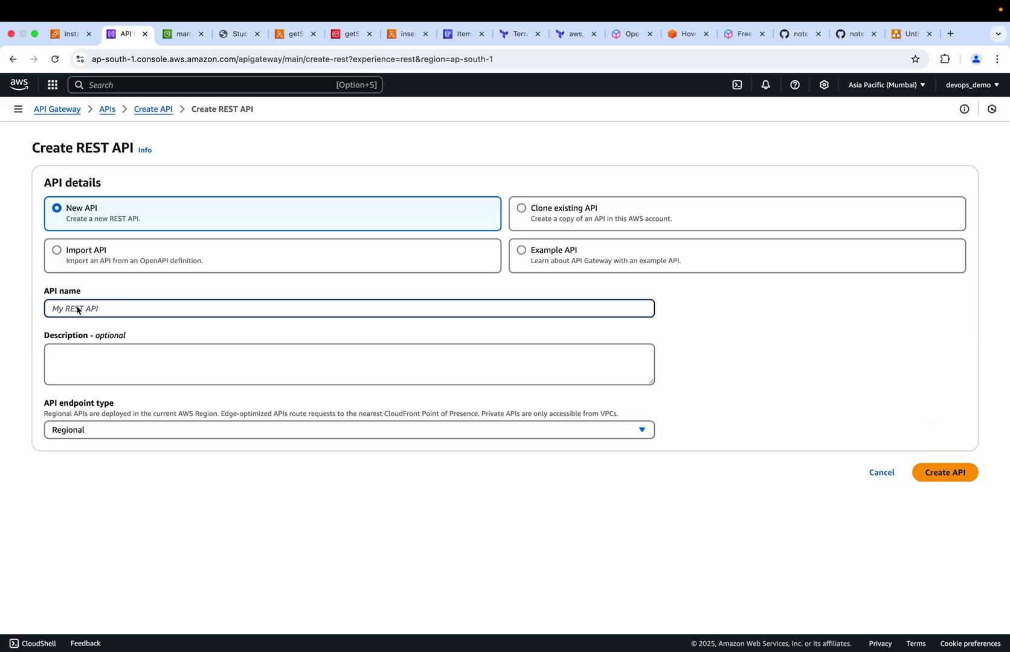
text(getStudentData)
click(55, 363)
click(425, 430)
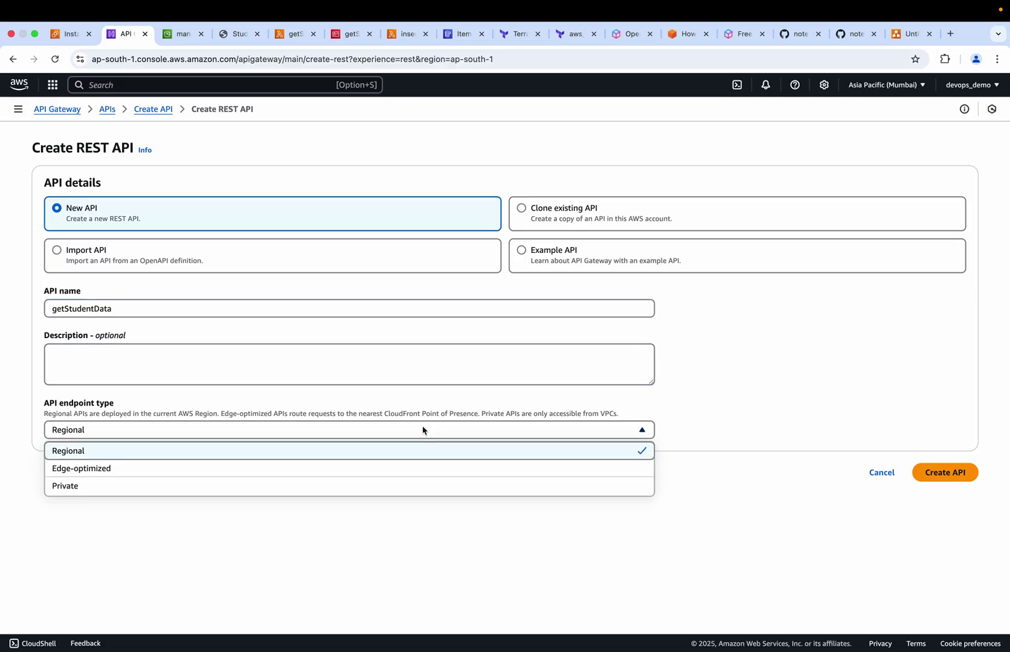
click(100, 469)
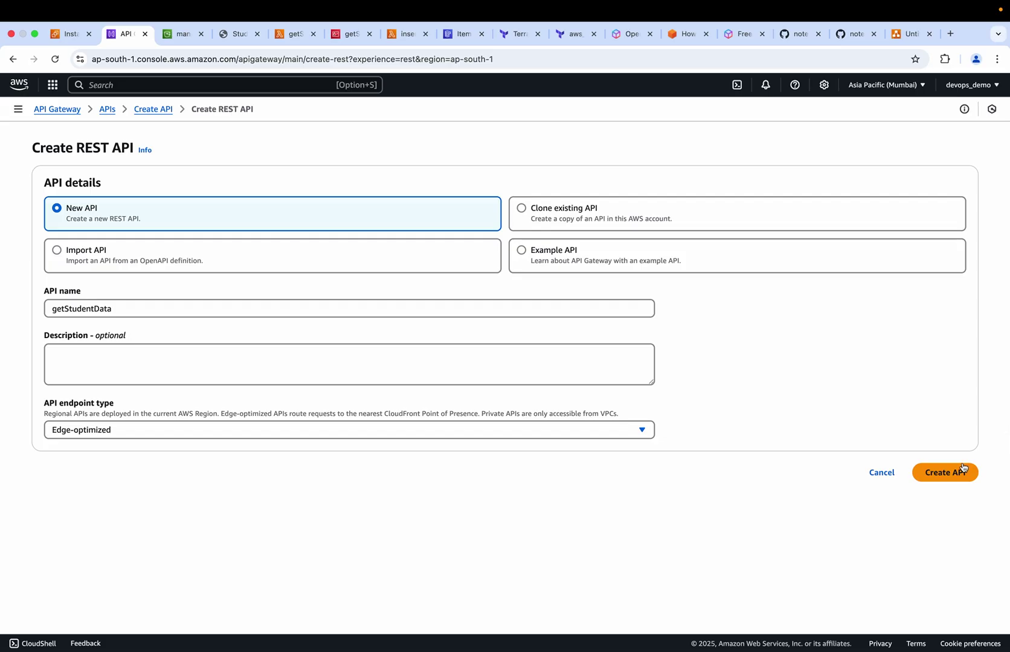
click(946, 475)
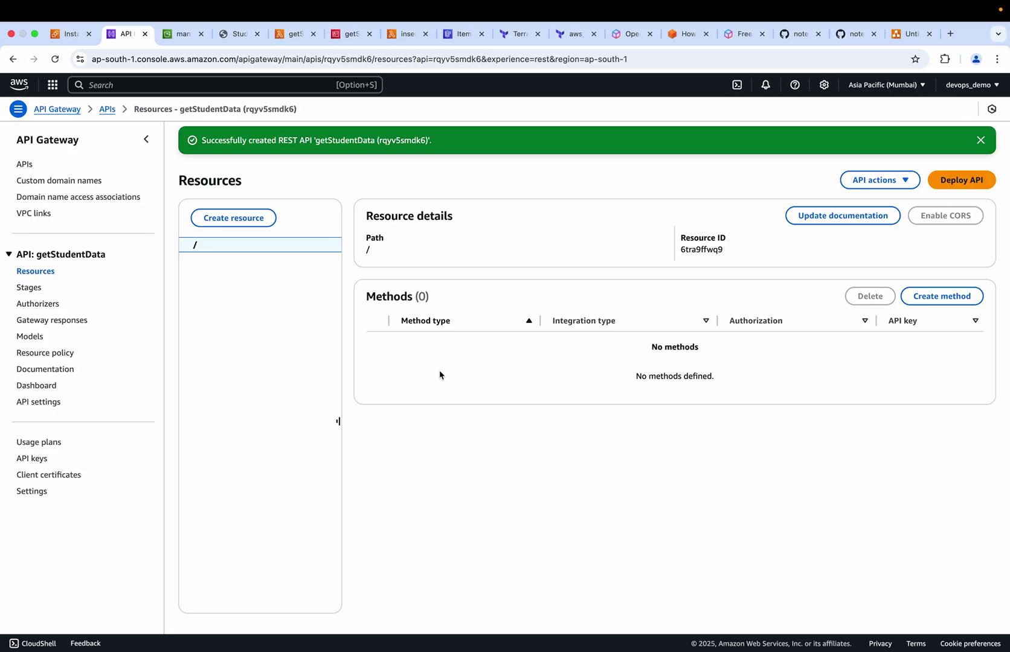
Step: Start a new method on the API's root resource and set its method type to GET
click(942, 297)
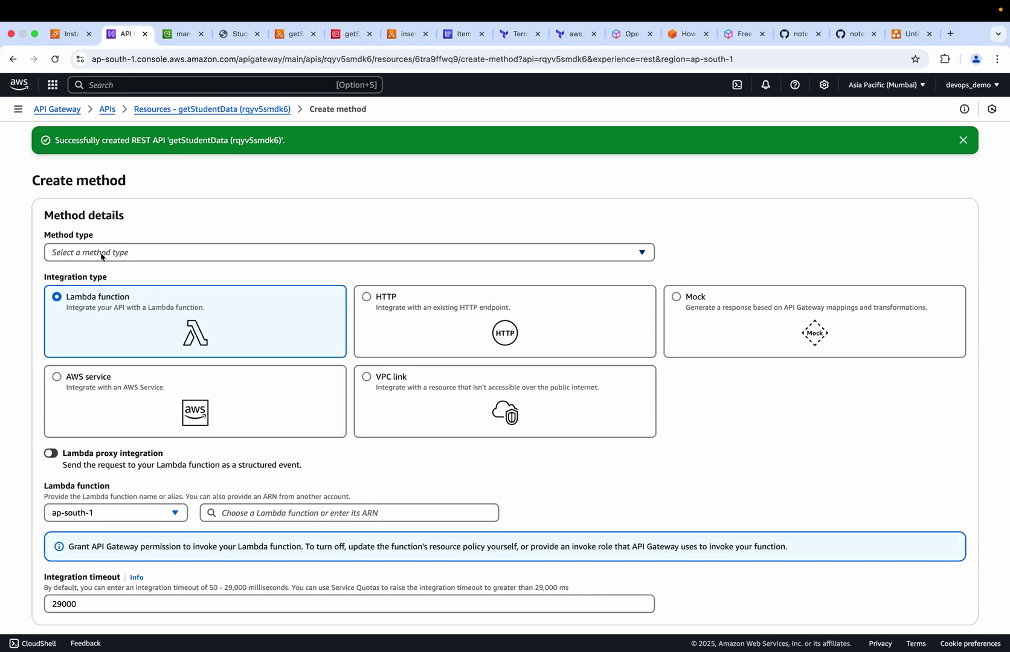
click(101, 252)
click(74, 308)
scroll(153, 426, down, 2)
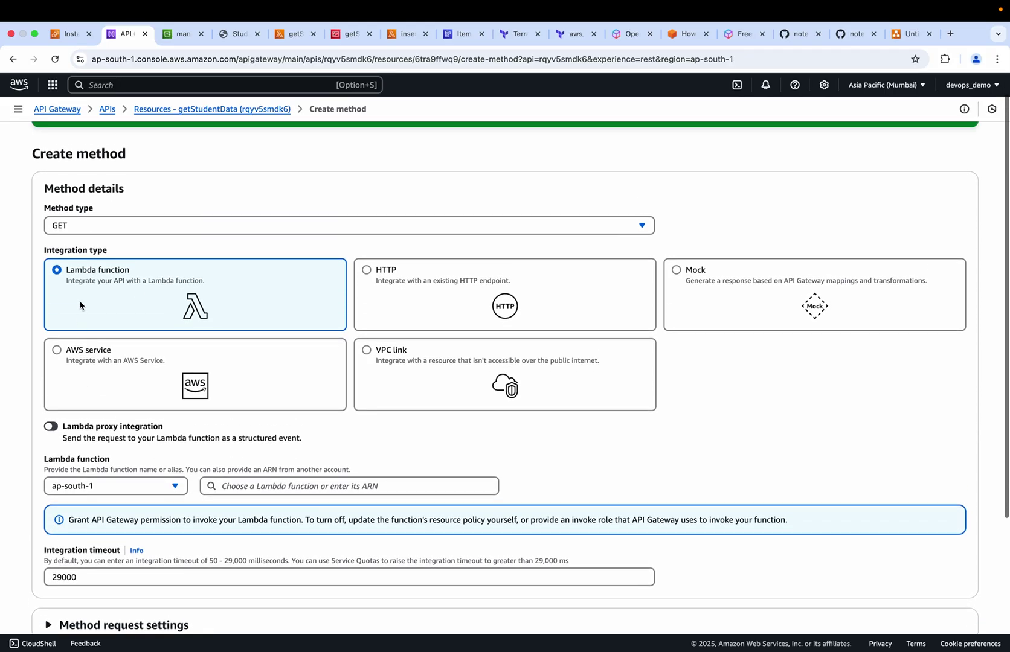
scroll(173, 270, down, 1)
scroll(173, 271, up, 2)
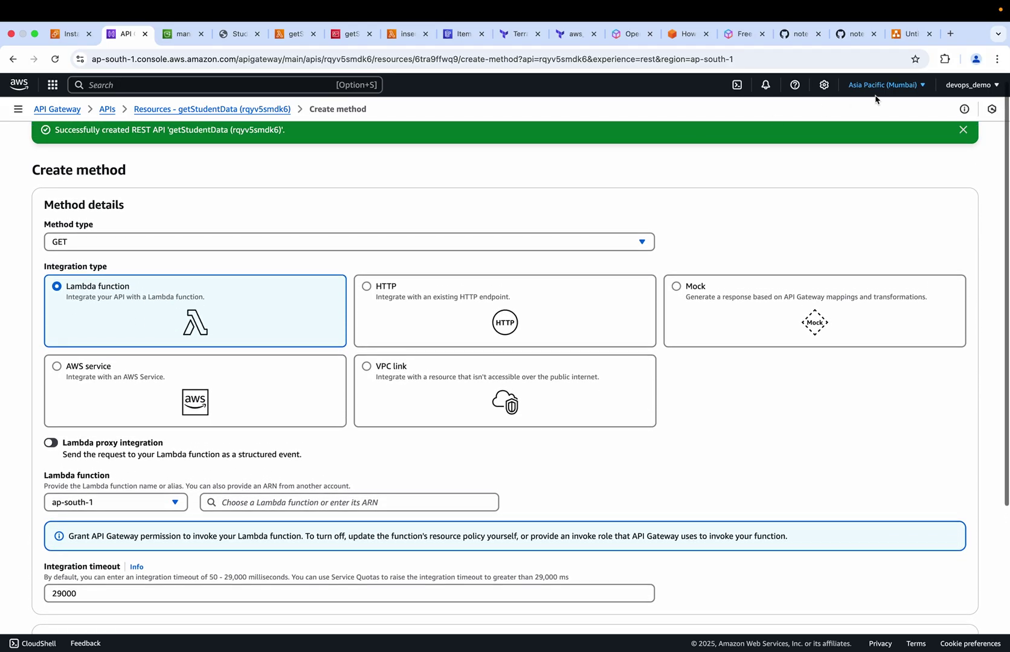
Step: Check the GET method's Lambda in the draw.io architecture diagram and choose the getStudentData Lambda function in ap-south-1 for the method
click(909, 34)
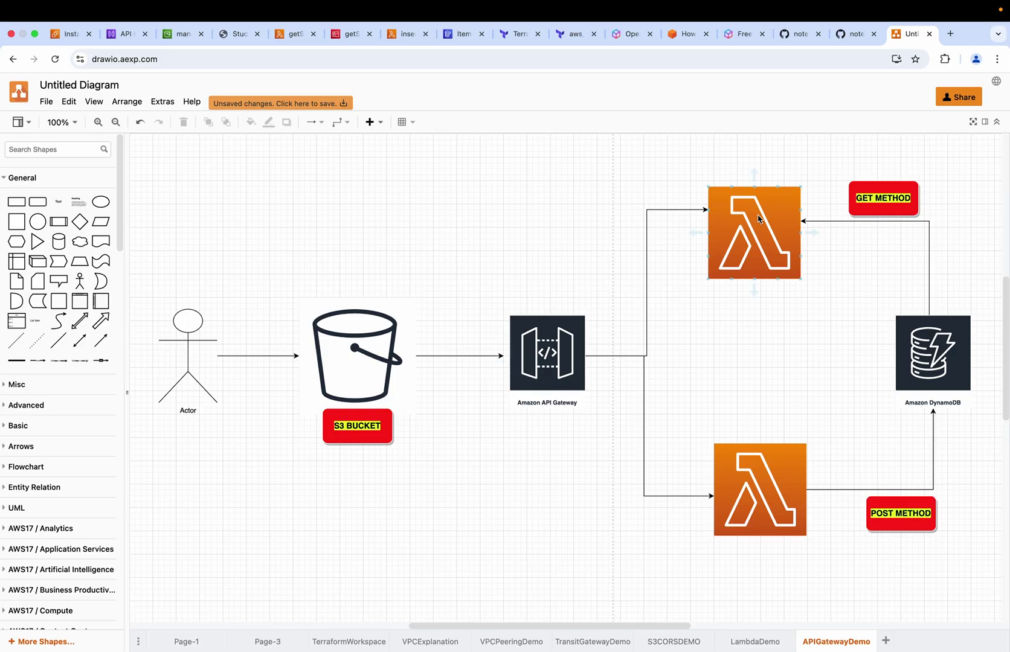
click(126, 35)
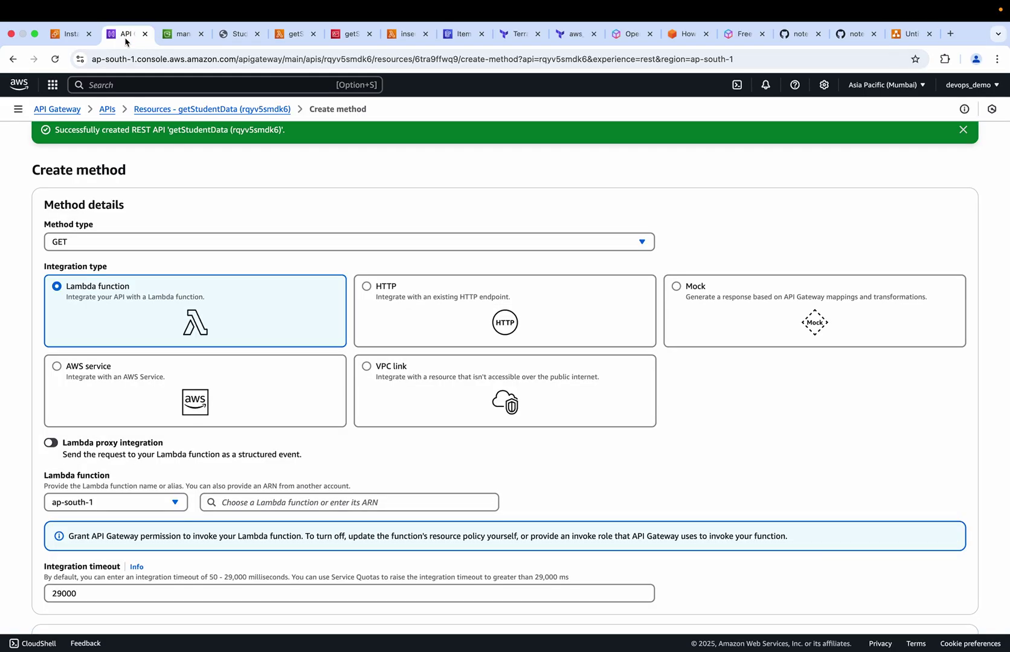
scroll(162, 475, down, 3)
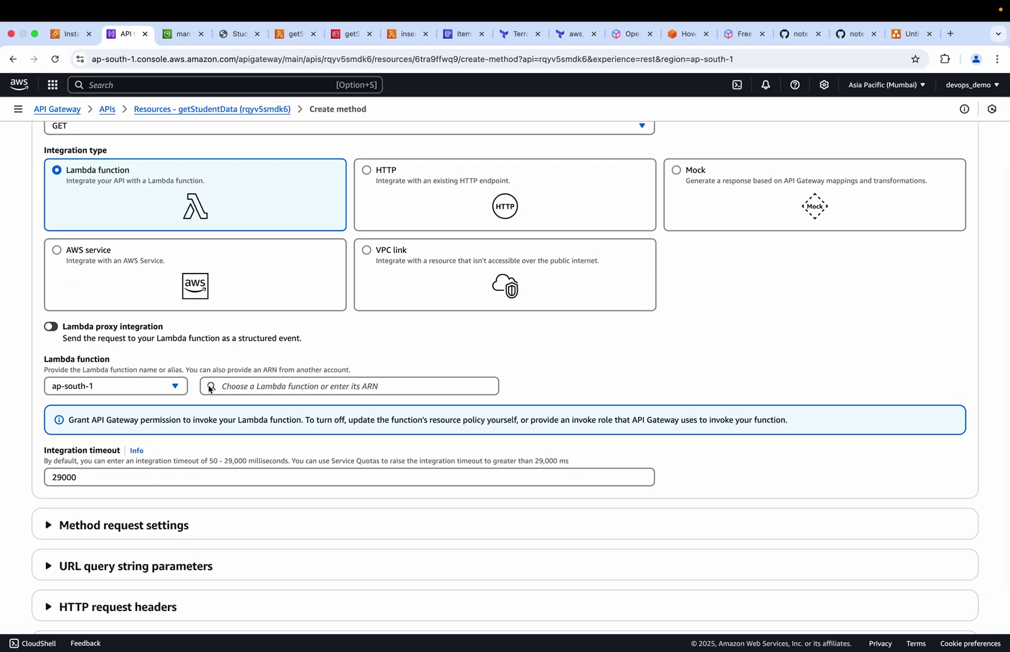
click(245, 388)
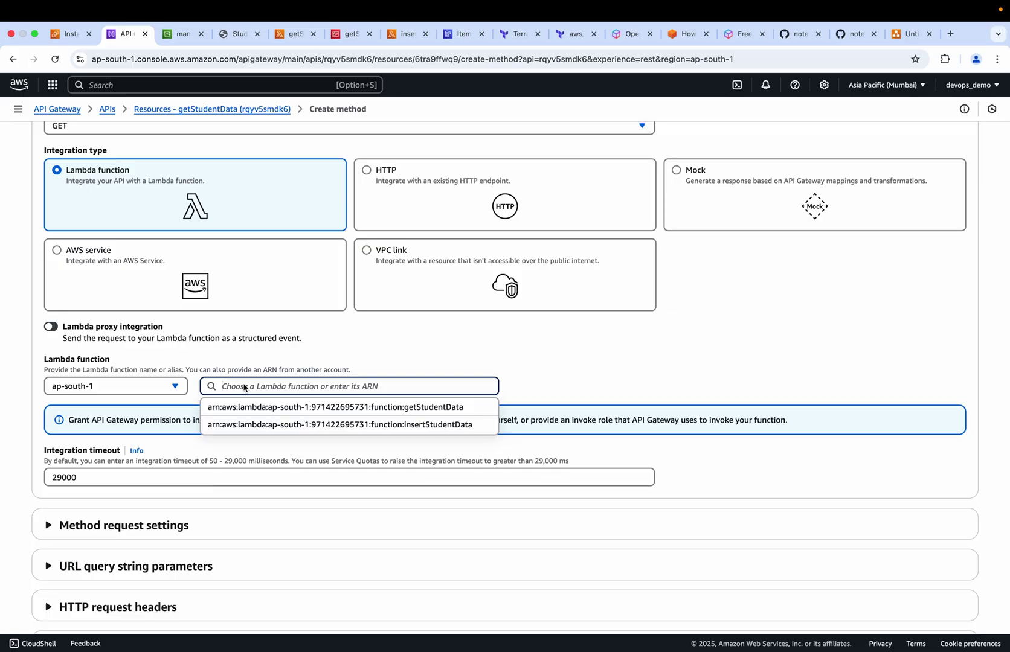
click(415, 408)
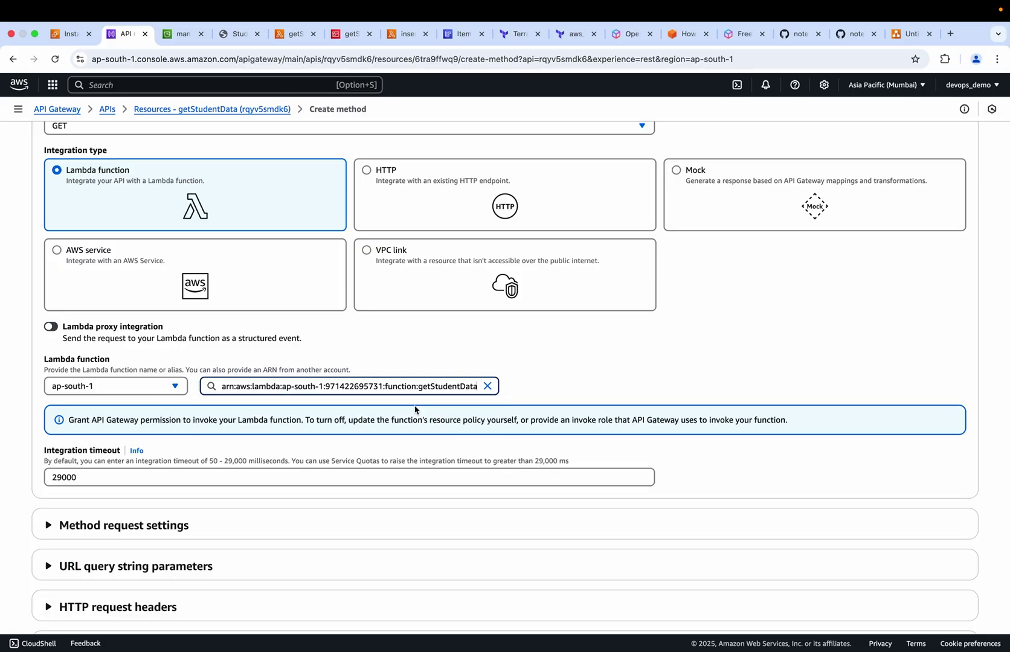
Step: Review the method request settings, URL query string parameters and request body options, and create the GET method
scroll(190, 465, down, 3)
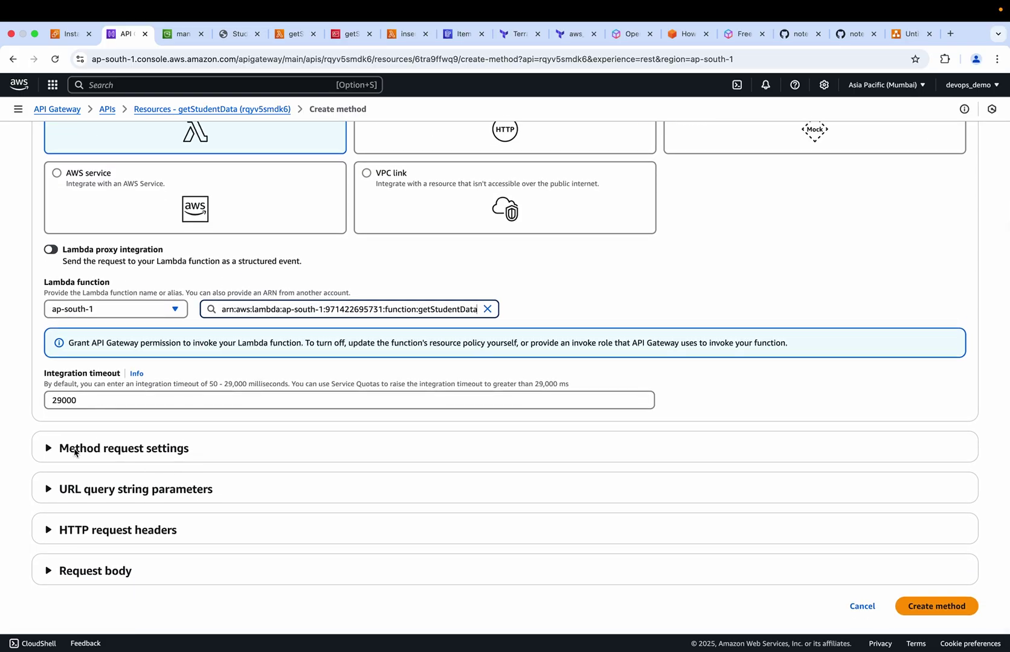
click(48, 448)
scroll(48, 471, down, 5)
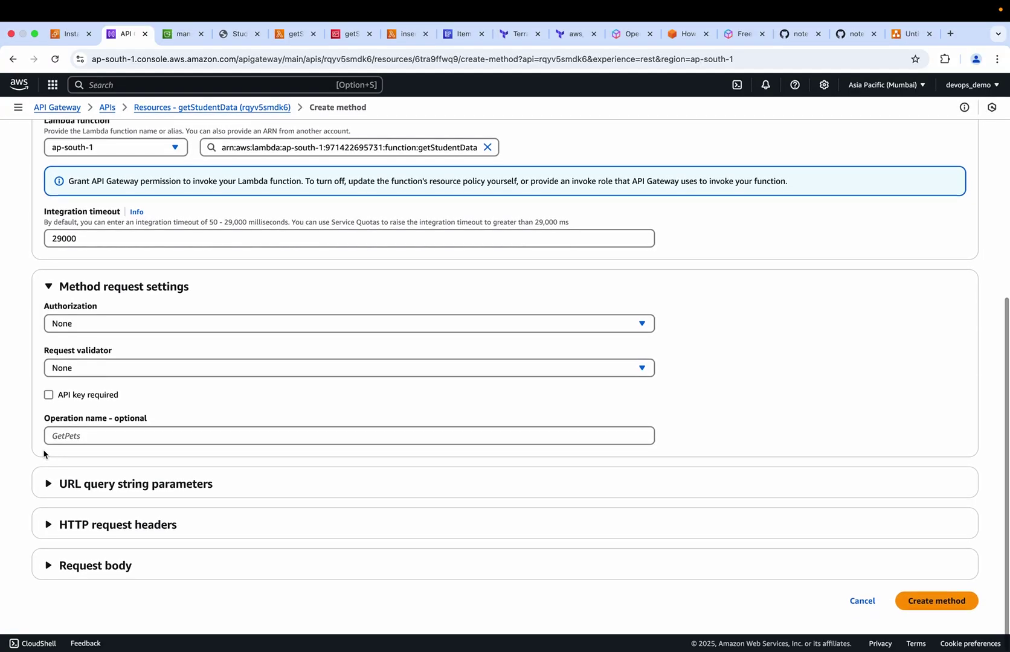
click(52, 485)
scroll(52, 483, down, 2)
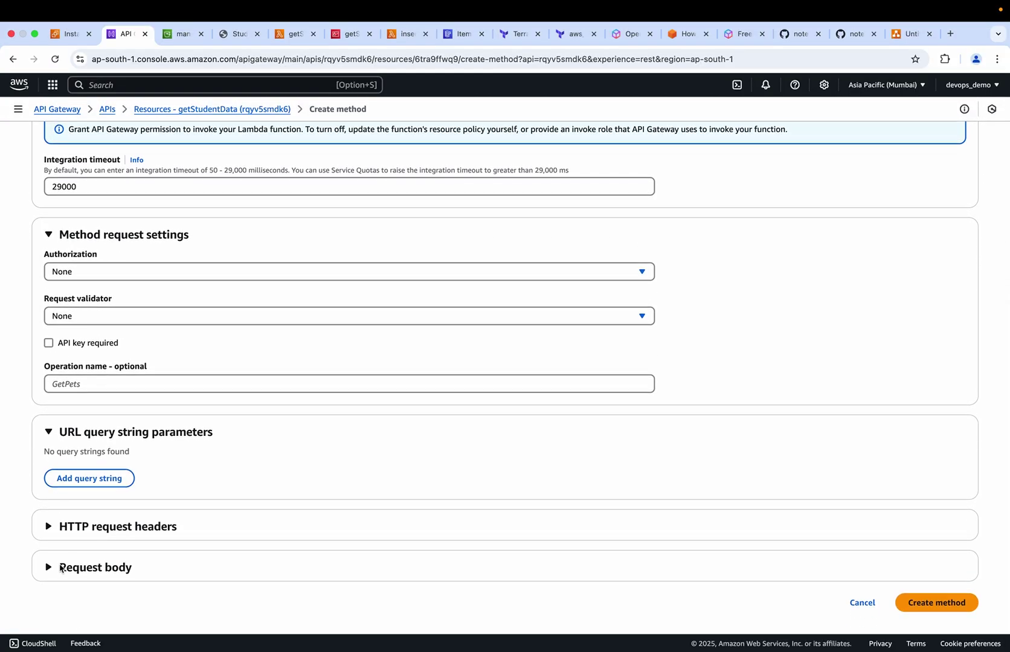
click(52, 568)
scroll(51, 571, down, 2)
scroll(210, 419, up, 15)
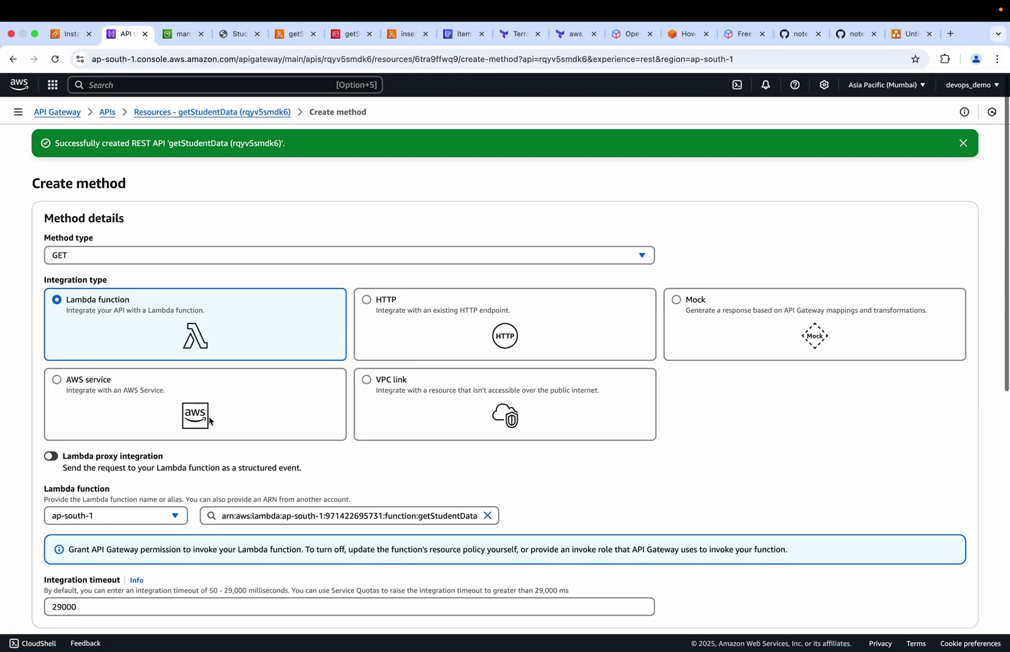
scroll(210, 419, down, 15)
click(938, 603)
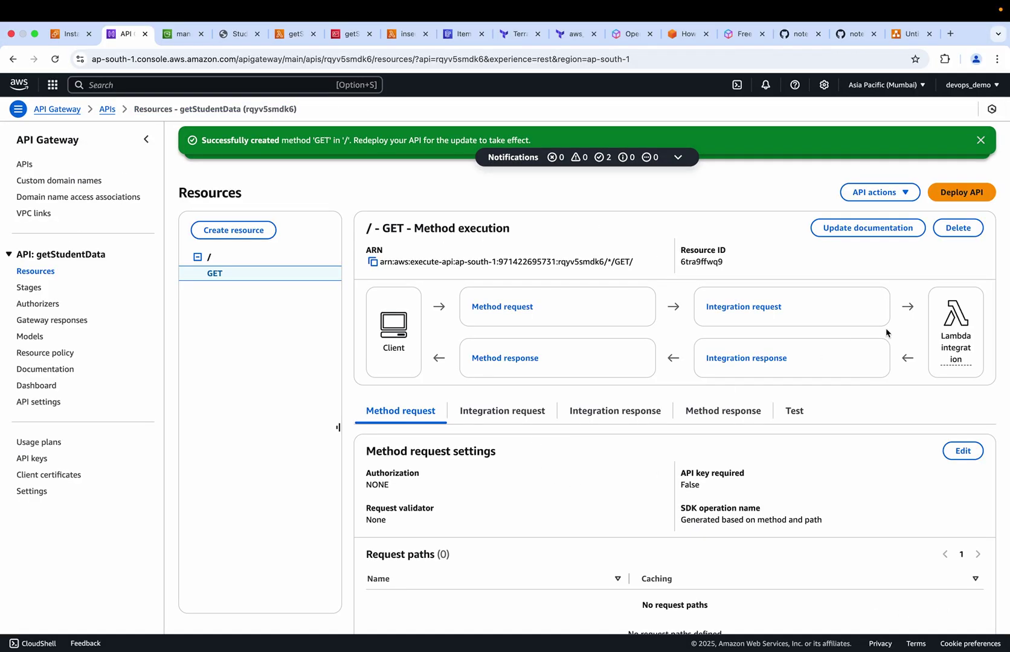
Step: Deploy the getStudentData API to a new stage named prod
scroll(776, 465, down, 5)
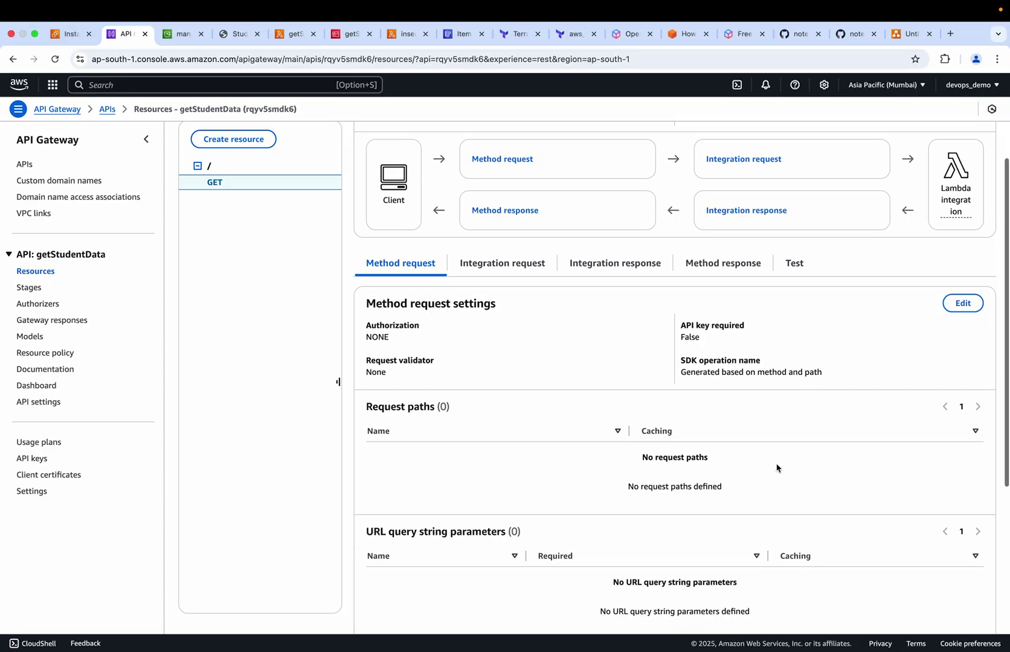
scroll(821, 307, up, 5)
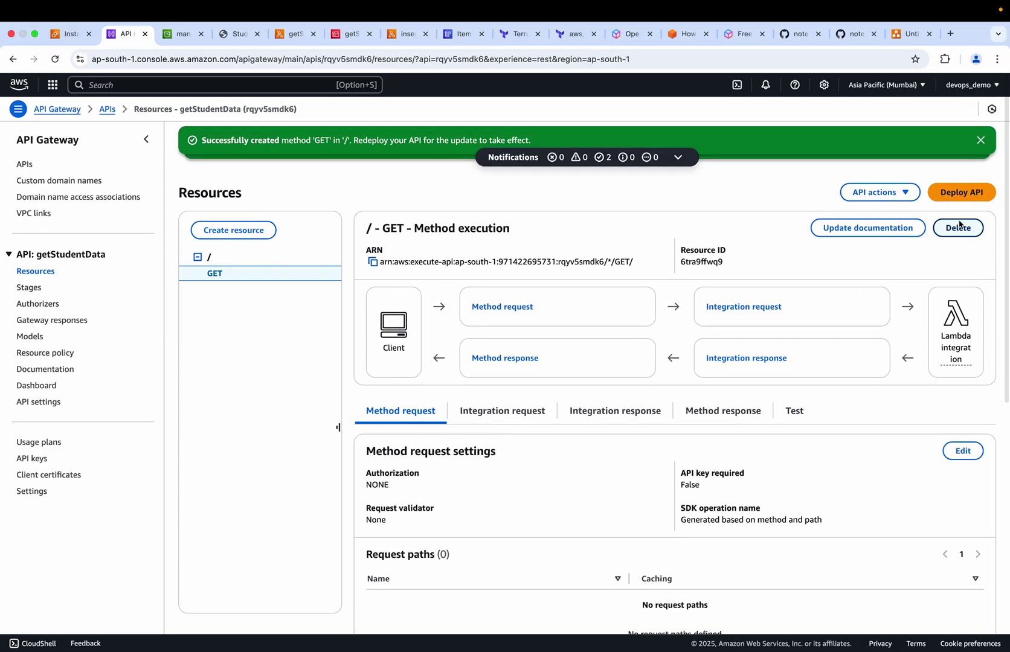
click(963, 191)
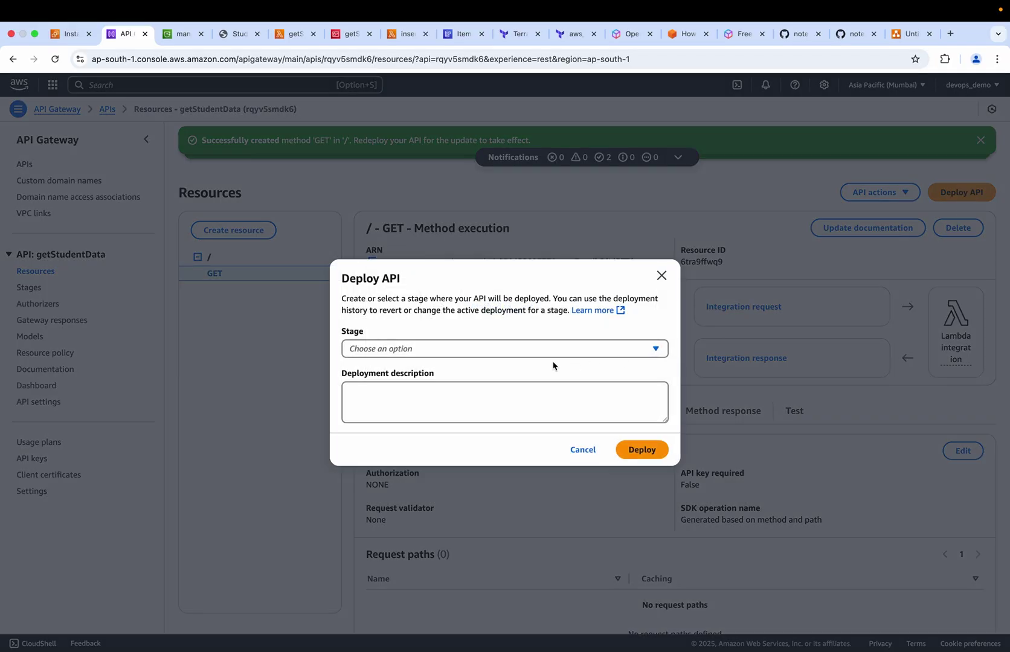
click(523, 348)
click(381, 370)
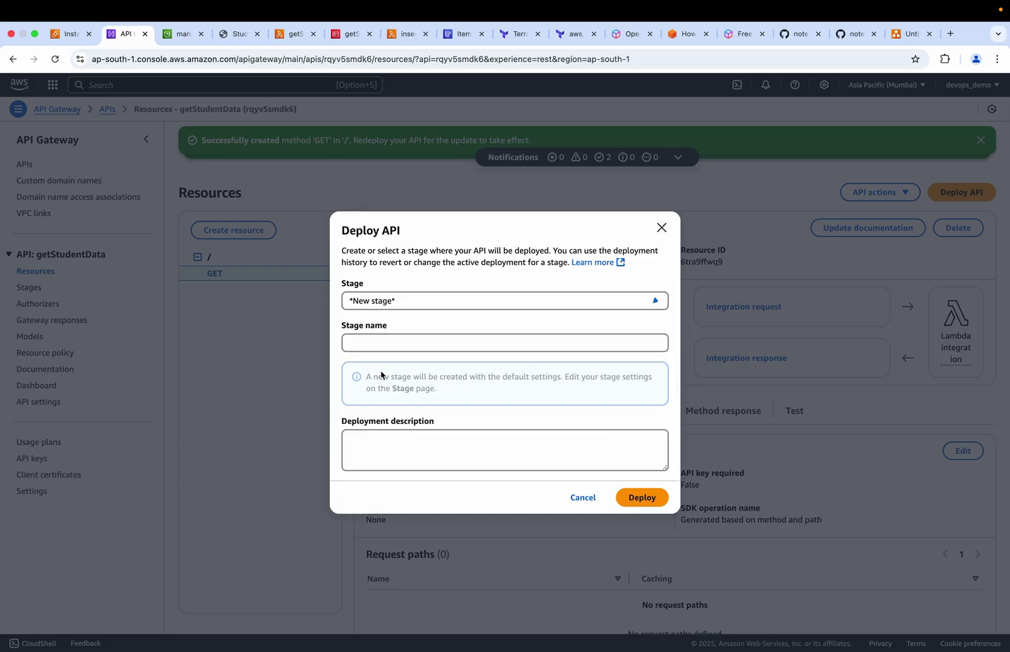
click(376, 342)
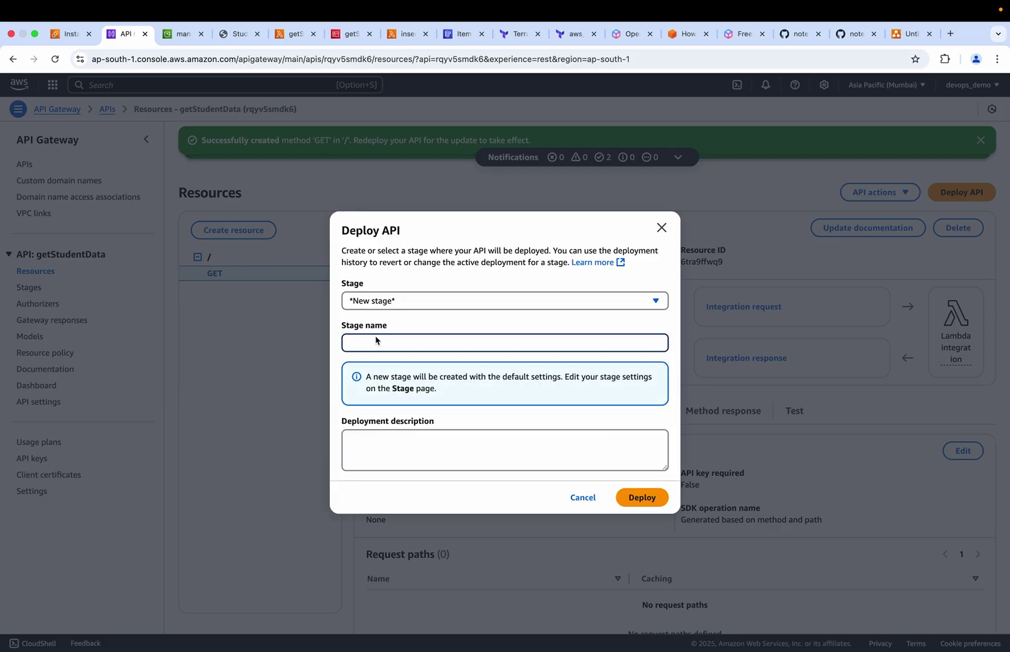
text(prod)
click(644, 499)
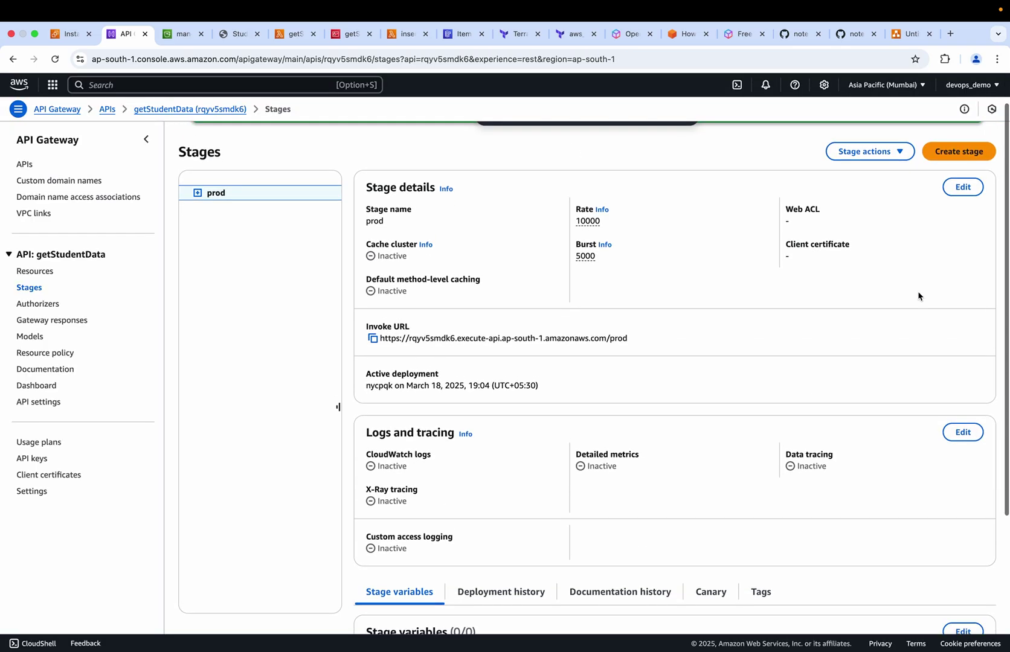
Step: Look over the prod stage's details, invoke URL, logs and tracing settings, and stage variables
scroll(846, 399, down, 3)
scroll(771, 499, down, 3)
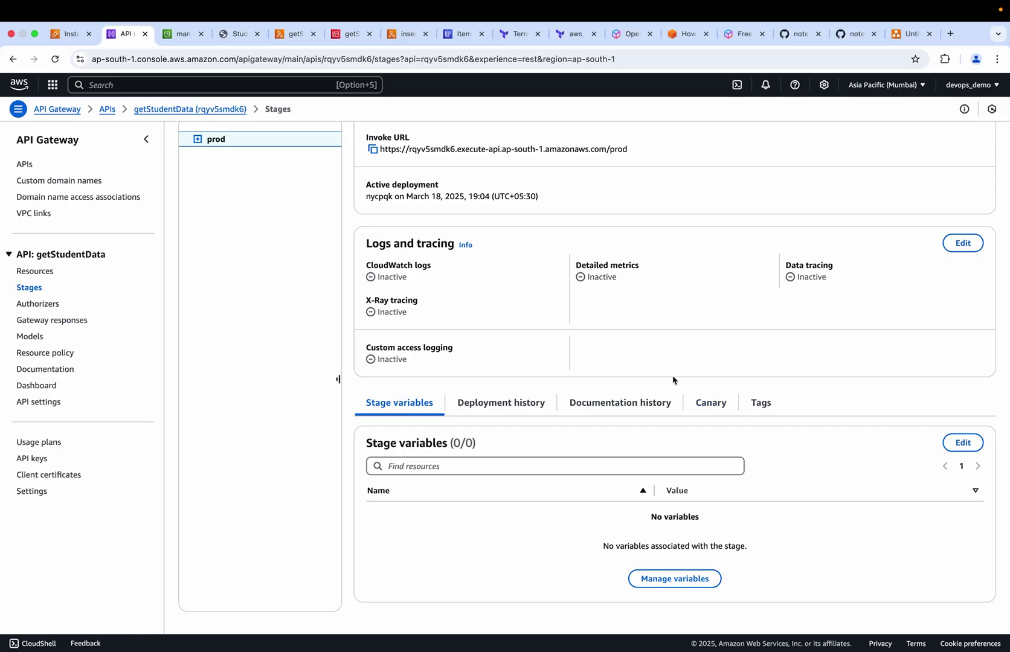
scroll(669, 376, up, 3)
scroll(668, 375, up, 5)
scroll(669, 376, down, 5)
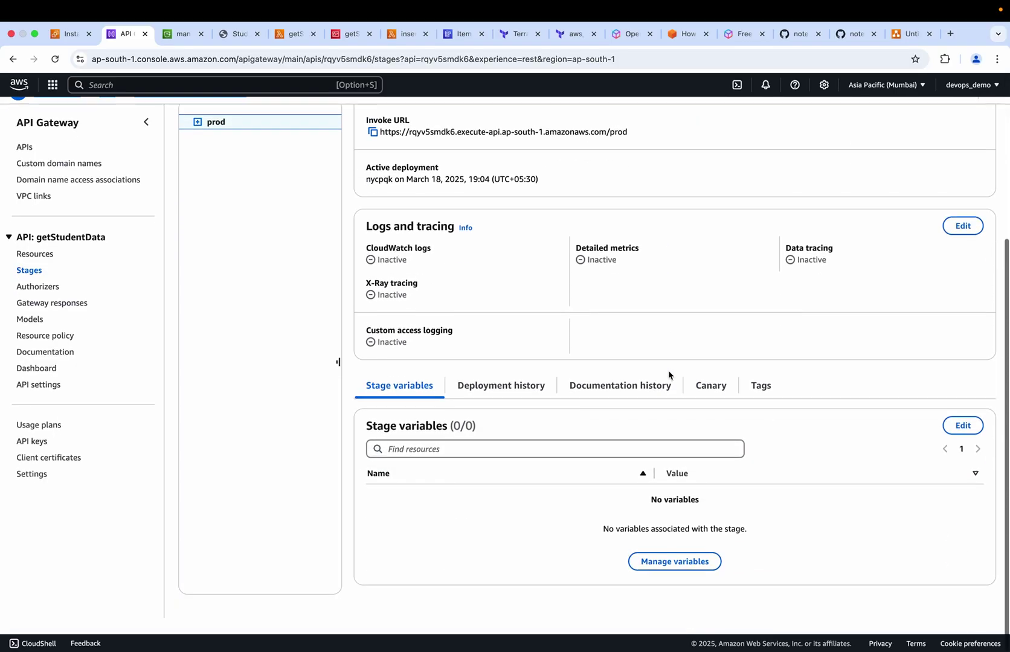
scroll(536, 415, up, 5)
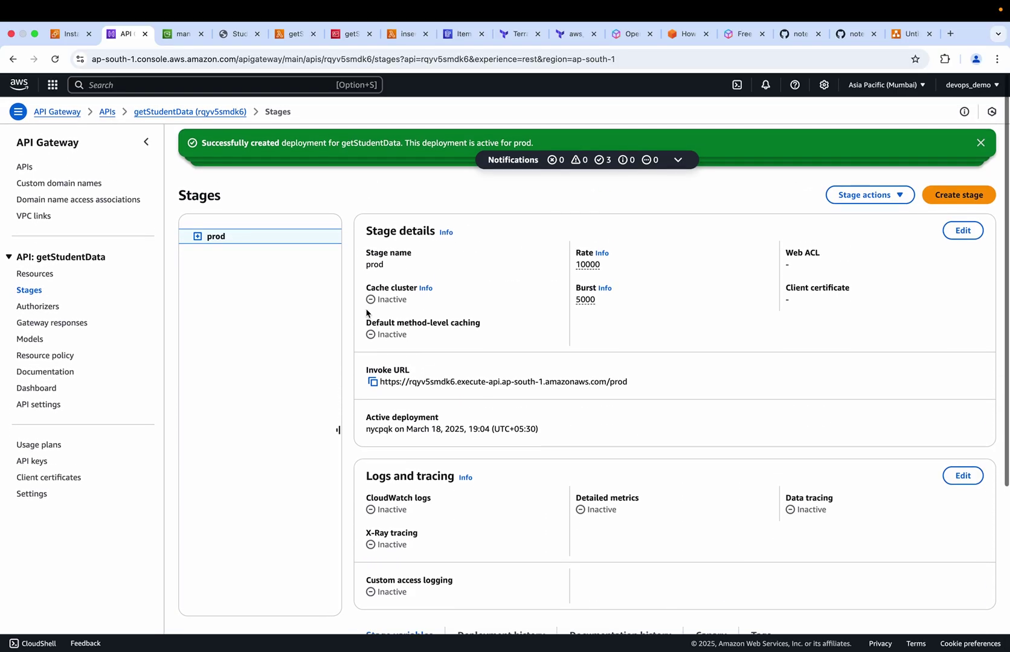
Step: Run a test of the getStudentData API's GET method without parameters and review the response body and logs
click(25, 166)
click(255, 270)
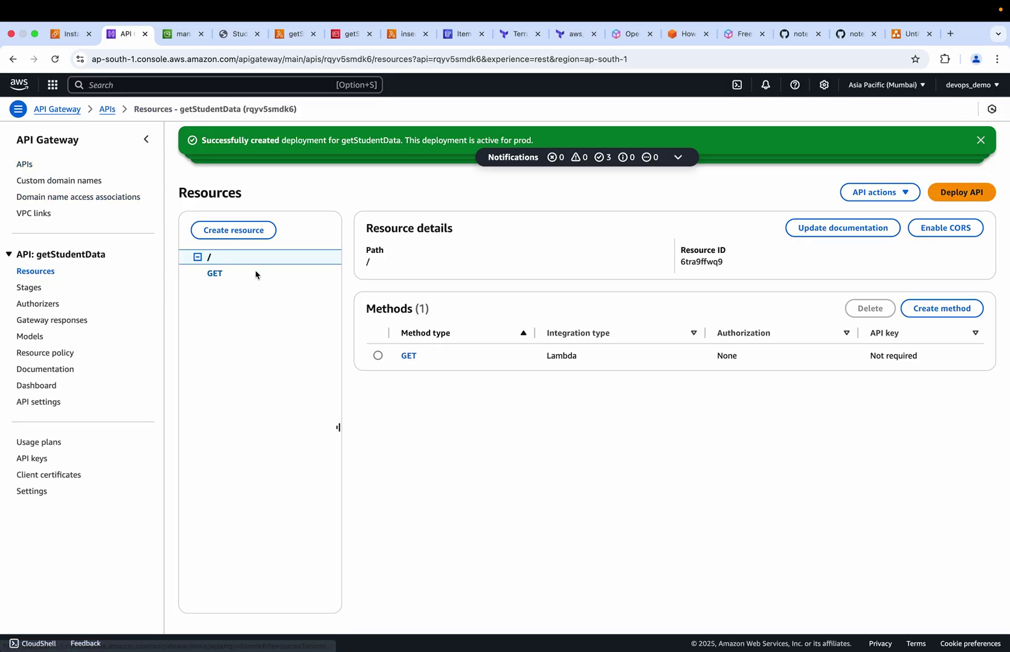
click(408, 357)
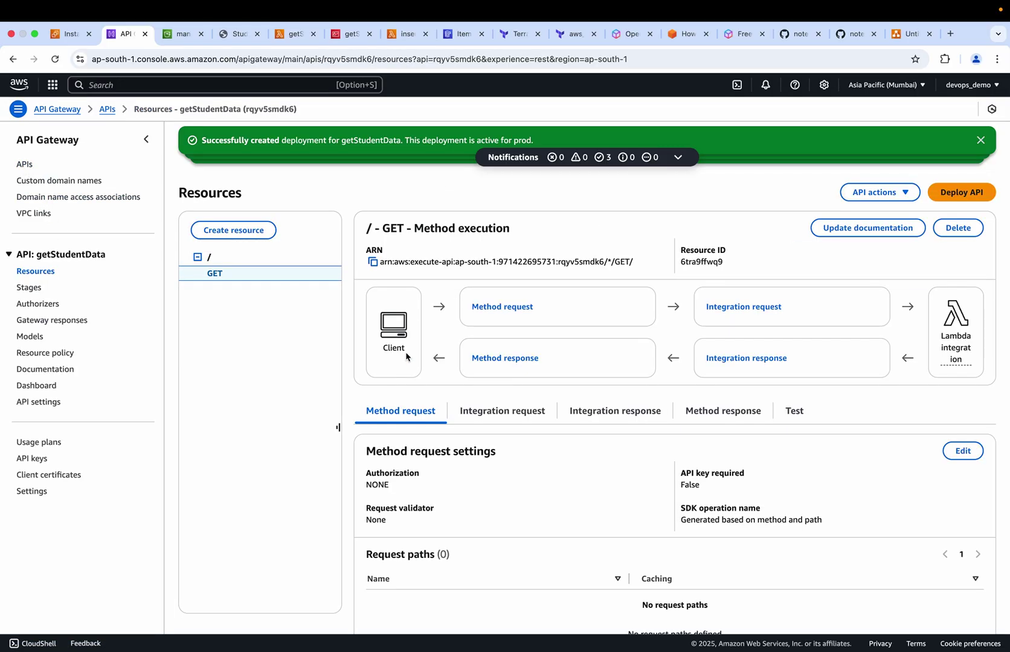
click(794, 412)
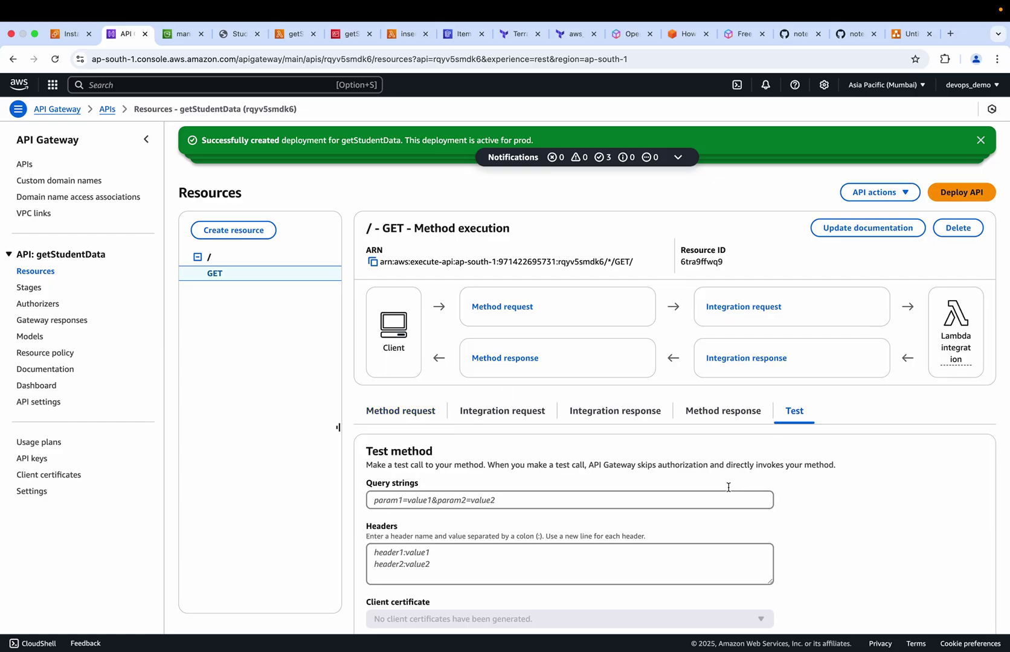
scroll(727, 484, down, 5)
click(391, 508)
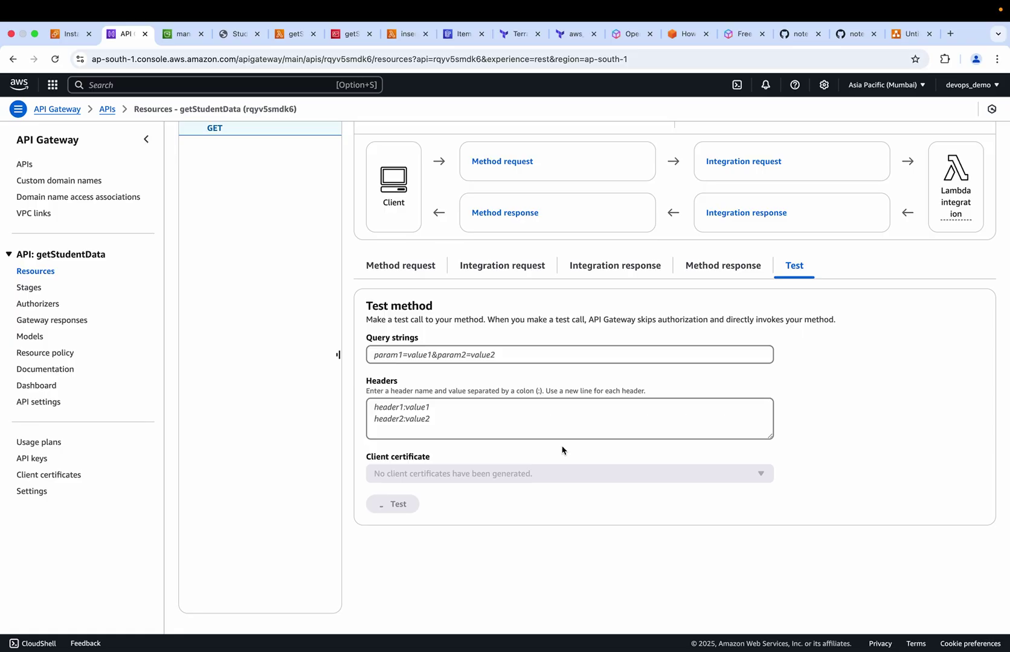
scroll(561, 450, down, 8)
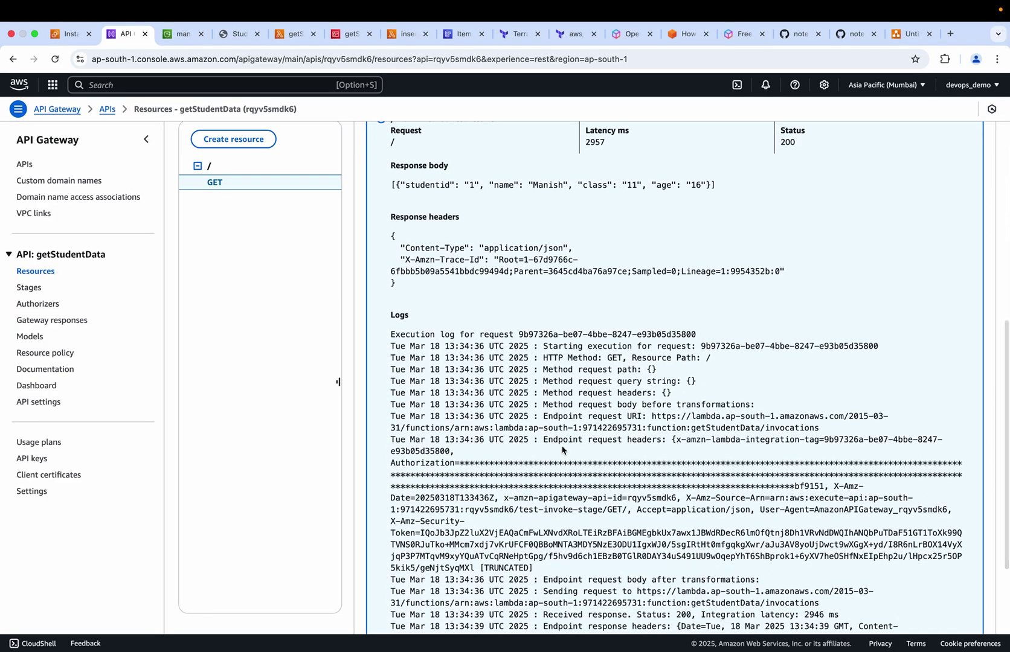
scroll(530, 308, up, 3)
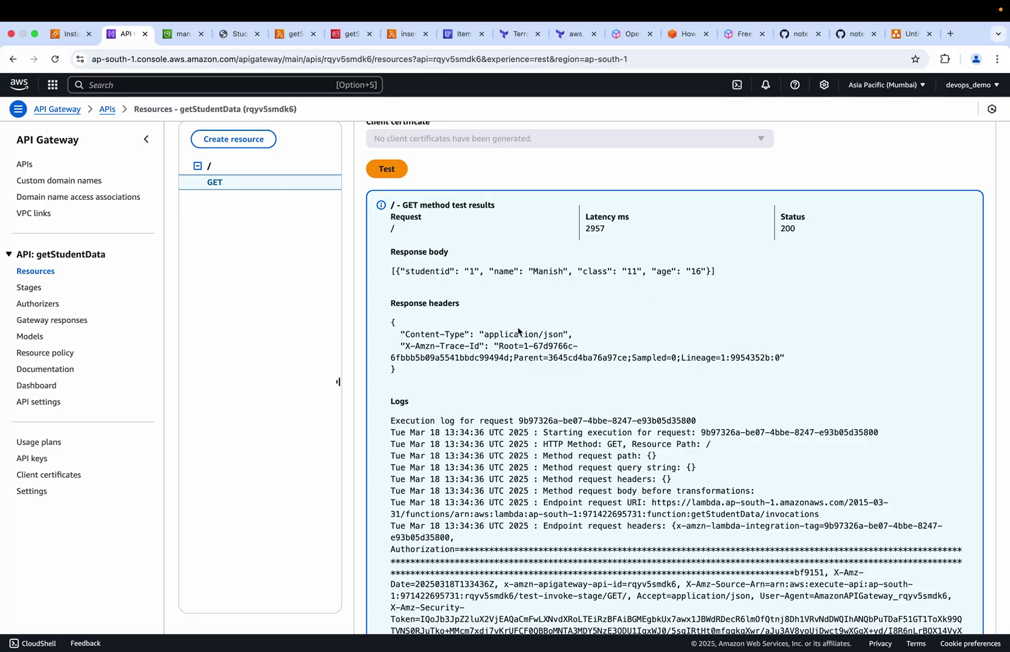
Step: Check the POST method's path in the draw.io architecture diagram, and return to the getStudentData API's root resource
click(908, 37)
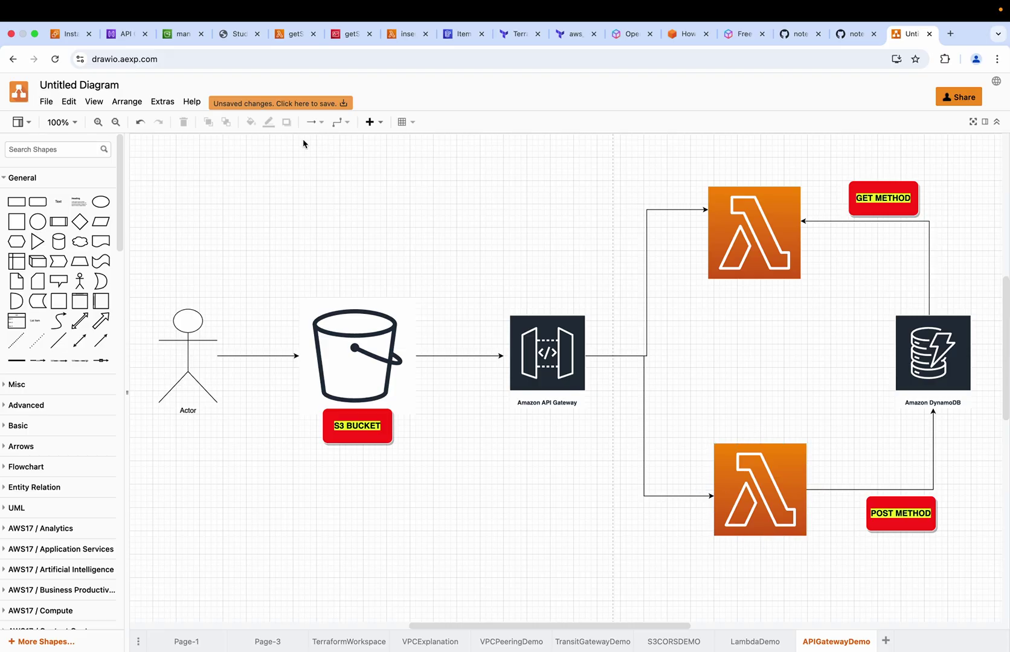
click(124, 34)
scroll(540, 234, up, 10)
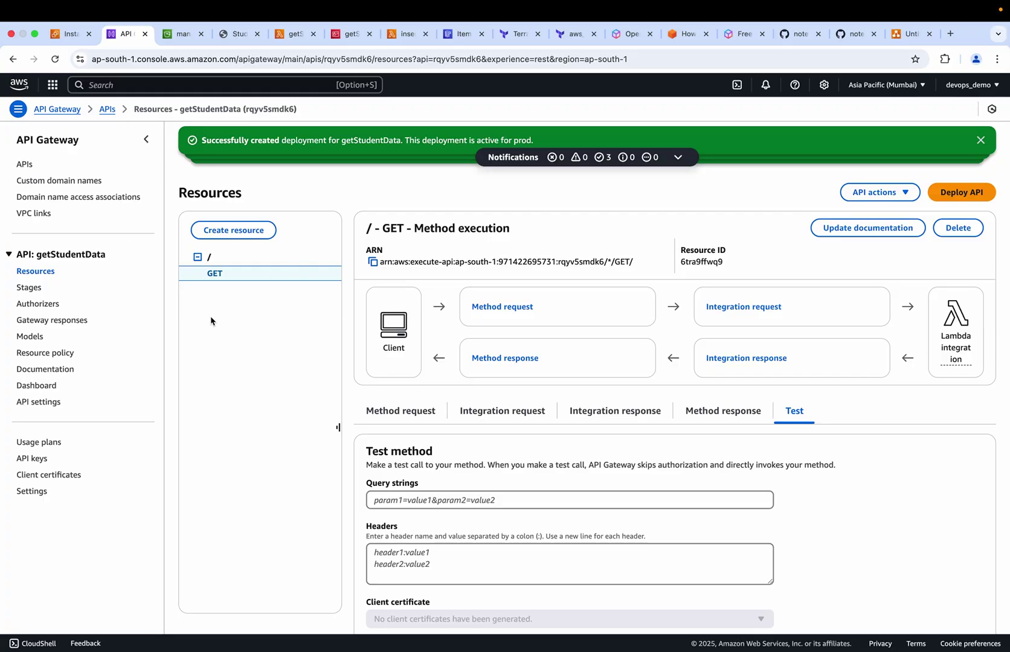
scroll(210, 315, left, 5)
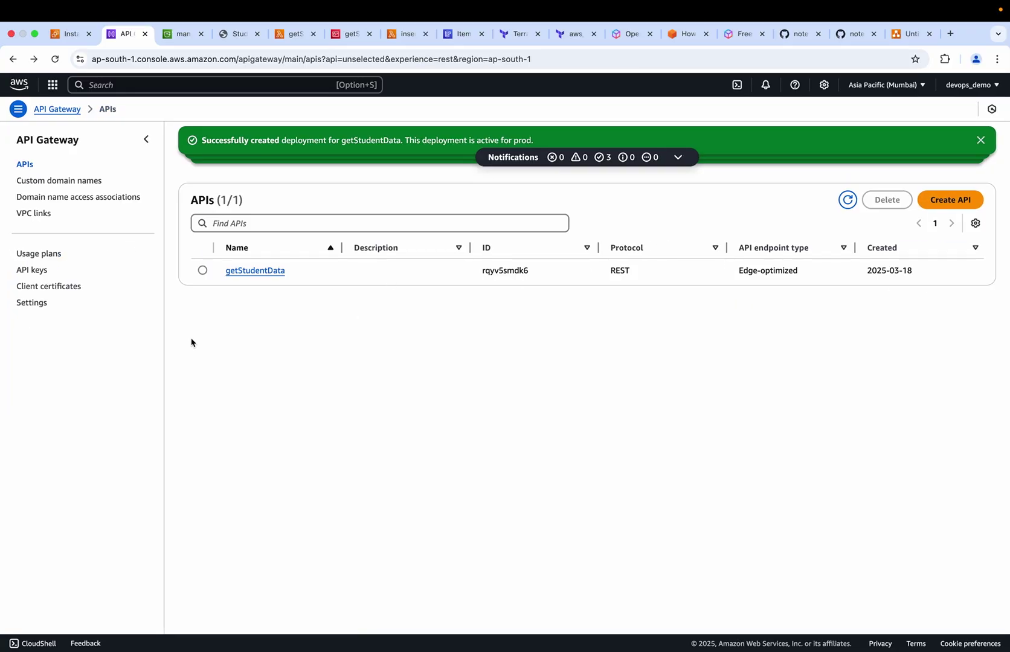
click(263, 272)
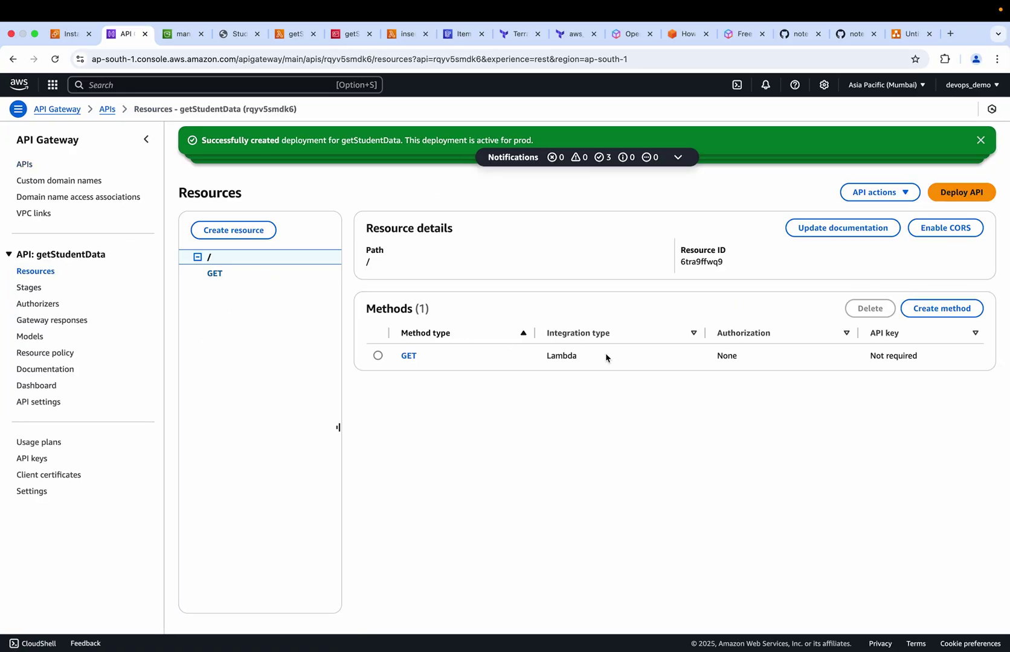
click(886, 192)
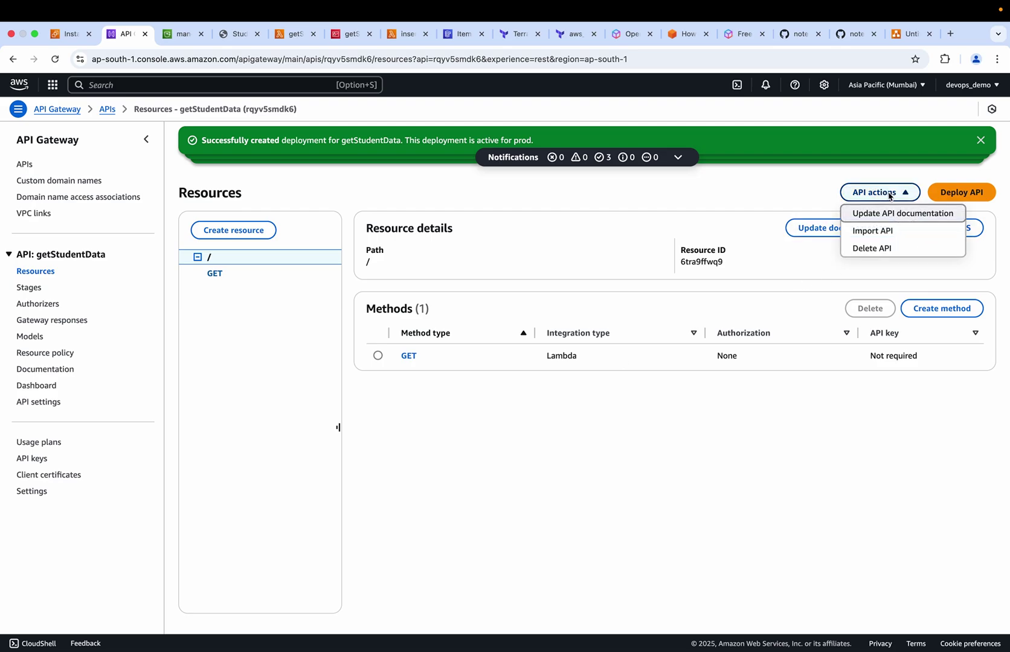
click(739, 411)
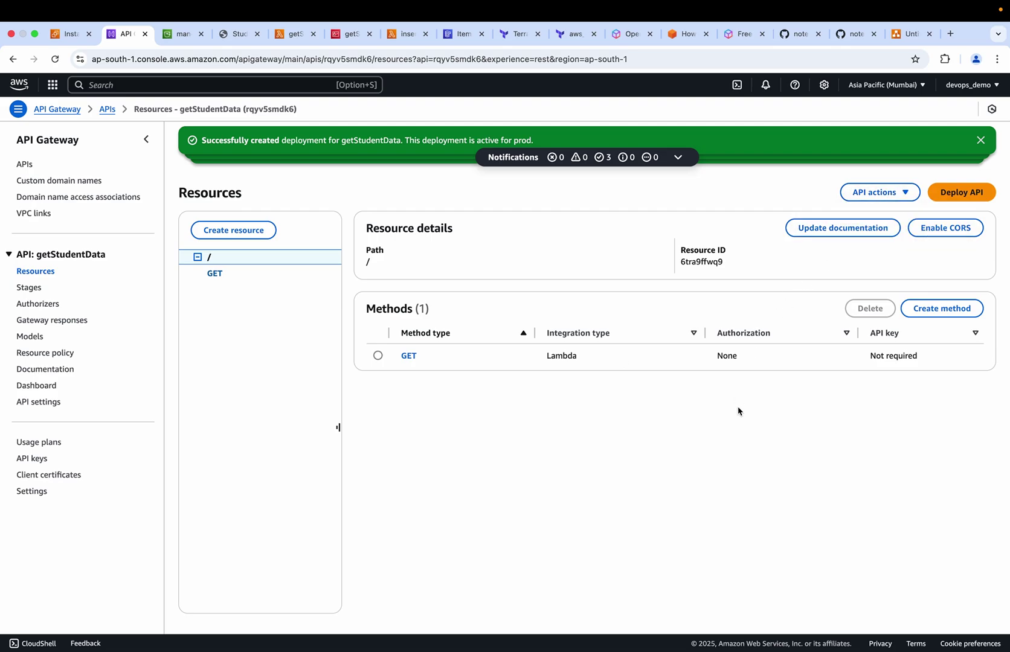
Step: Create a POST method on the root resource, integrated with the insertStudentData Lambda function in ap-south-1
click(931, 312)
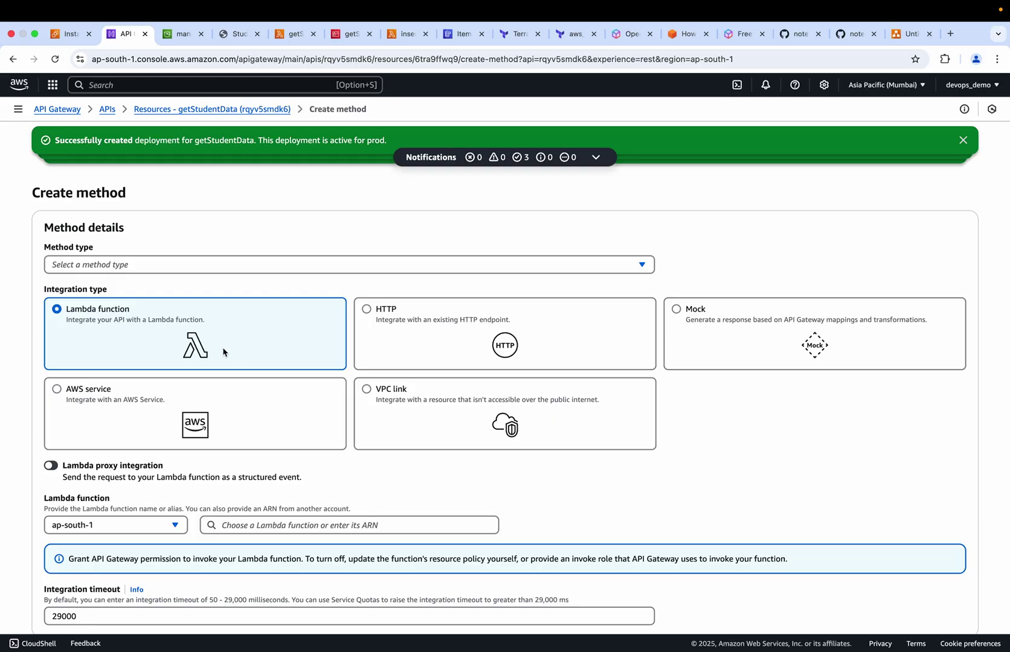
click(92, 267)
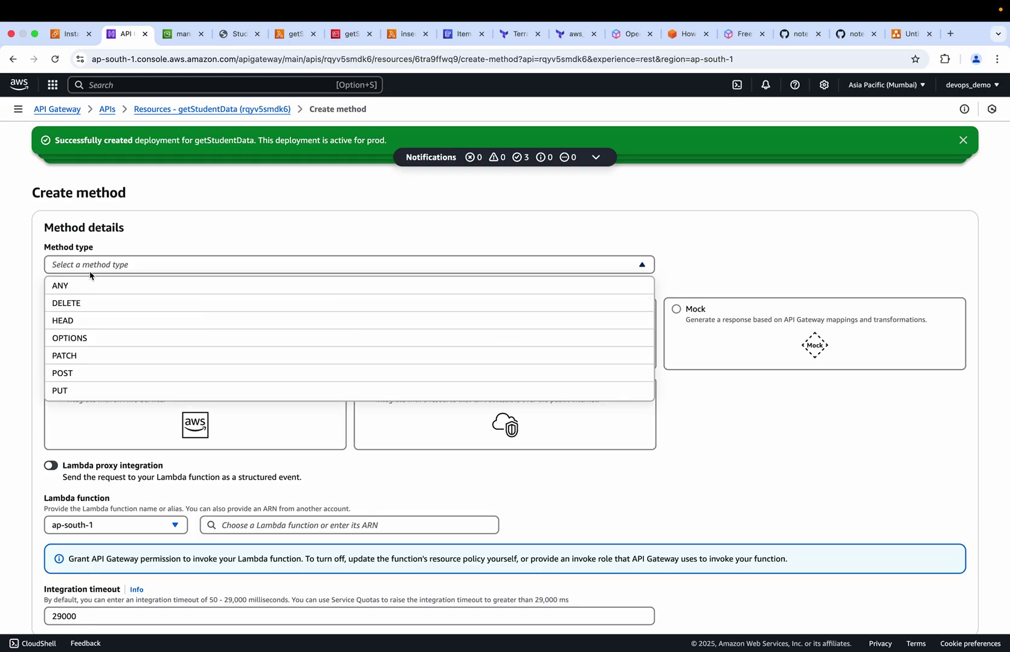
click(69, 373)
scroll(237, 392, down, 3)
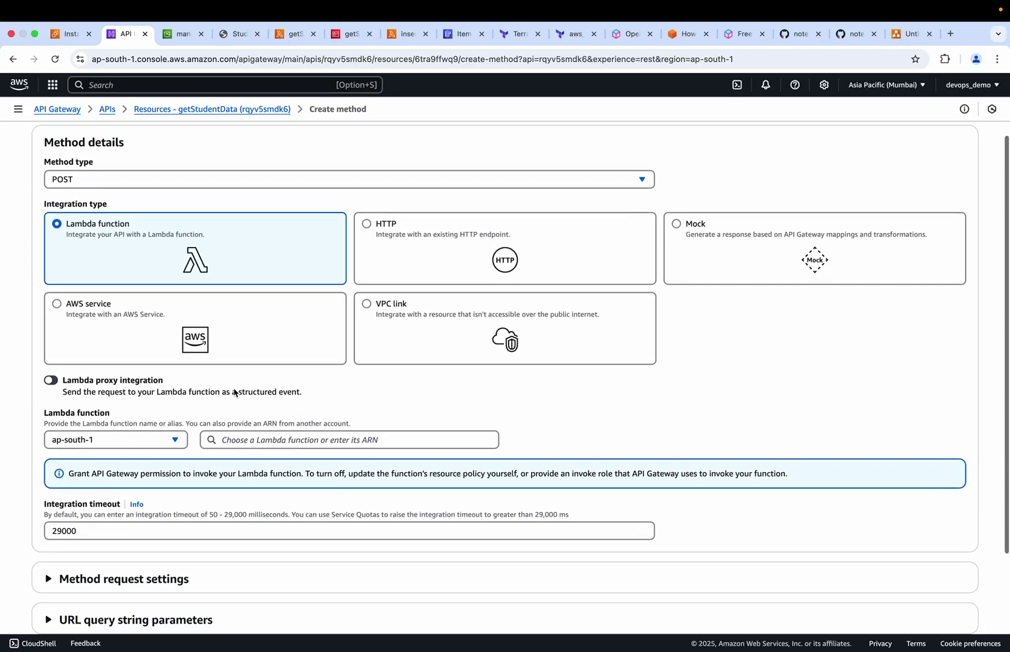
click(276, 418)
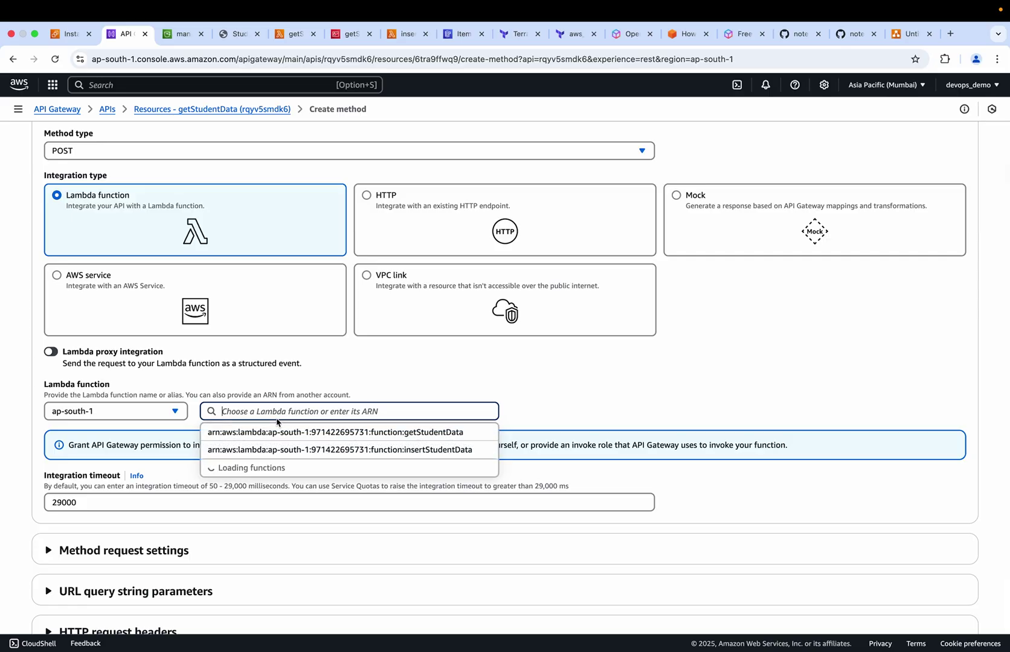
click(374, 456)
scroll(136, 505, down, 2)
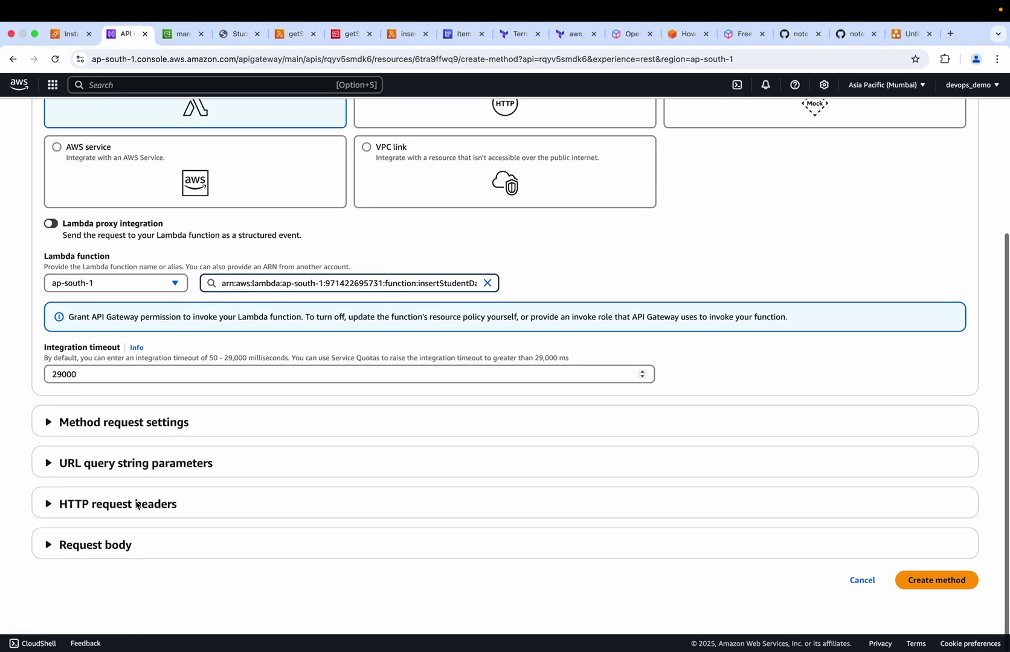
click(942, 606)
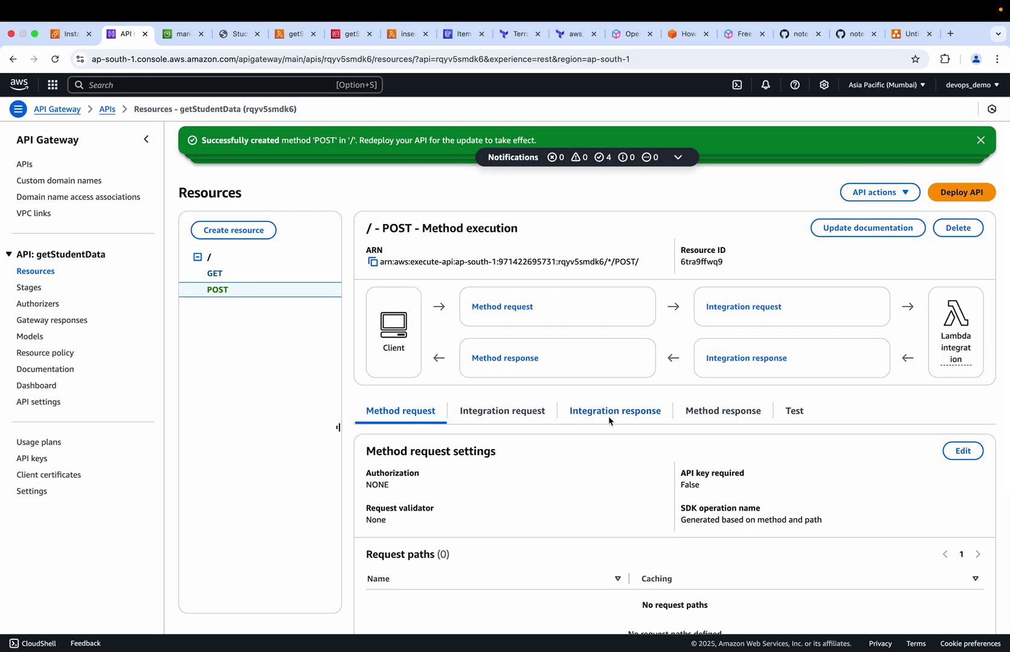
Step: Deploy the getStudentData API with its POST method to the existing prod stage
click(956, 194)
click(441, 349)
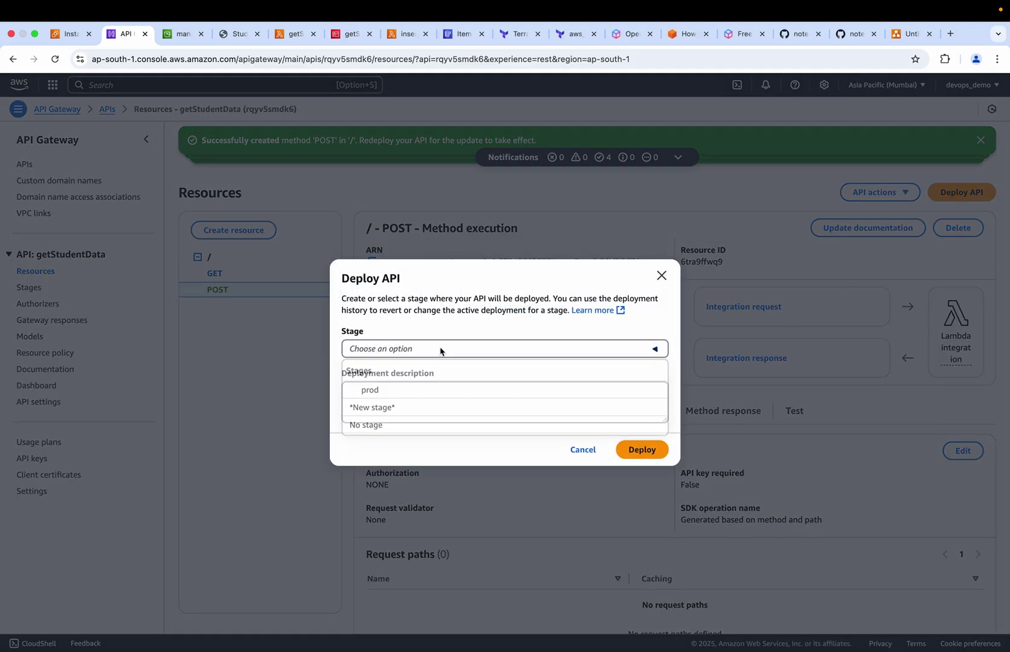
click(400, 390)
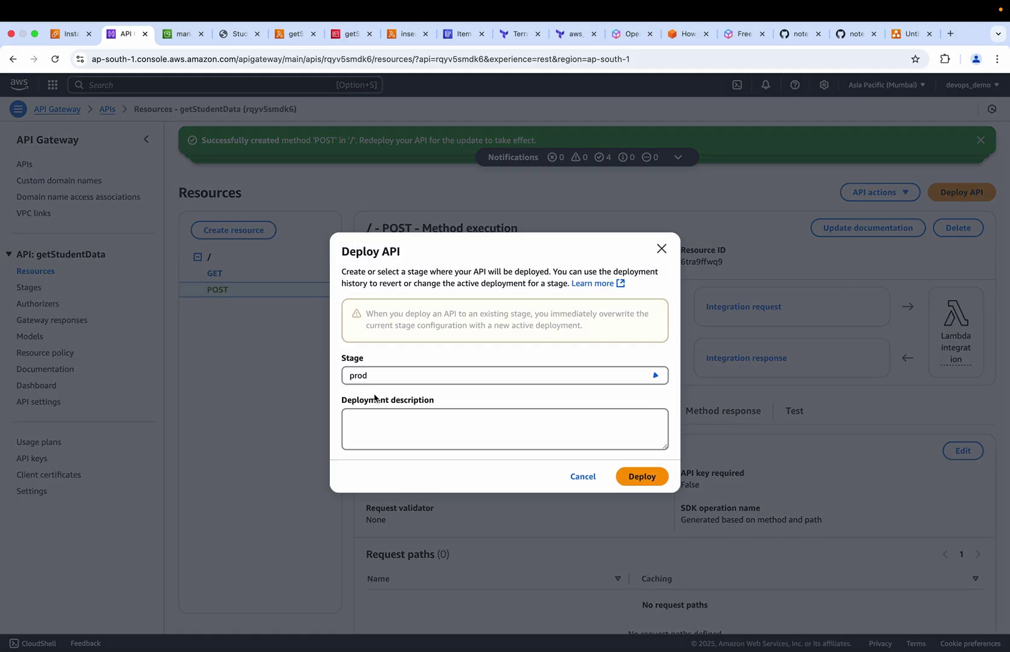
click(639, 477)
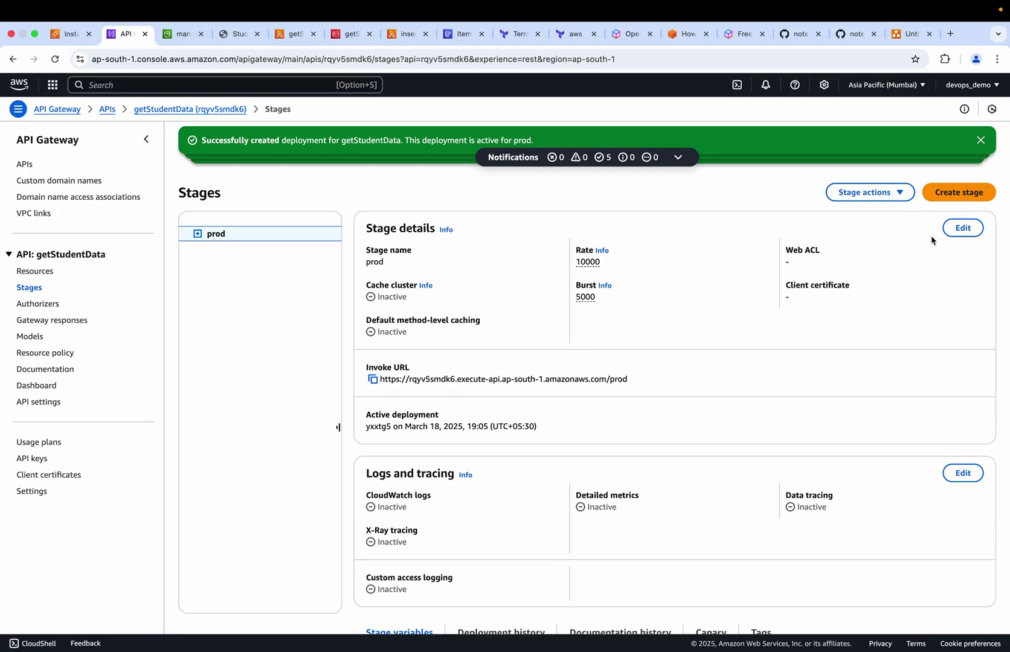
Step: Look at the stage creation form, and review the prod stage's details and stage variables
click(959, 192)
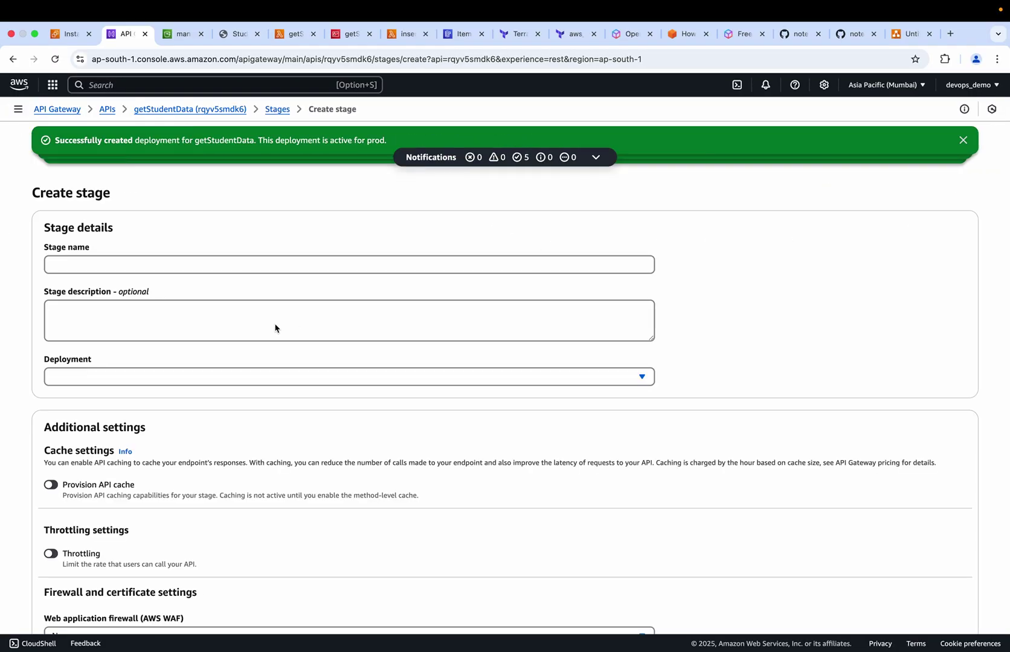
scroll(124, 302, left, 5)
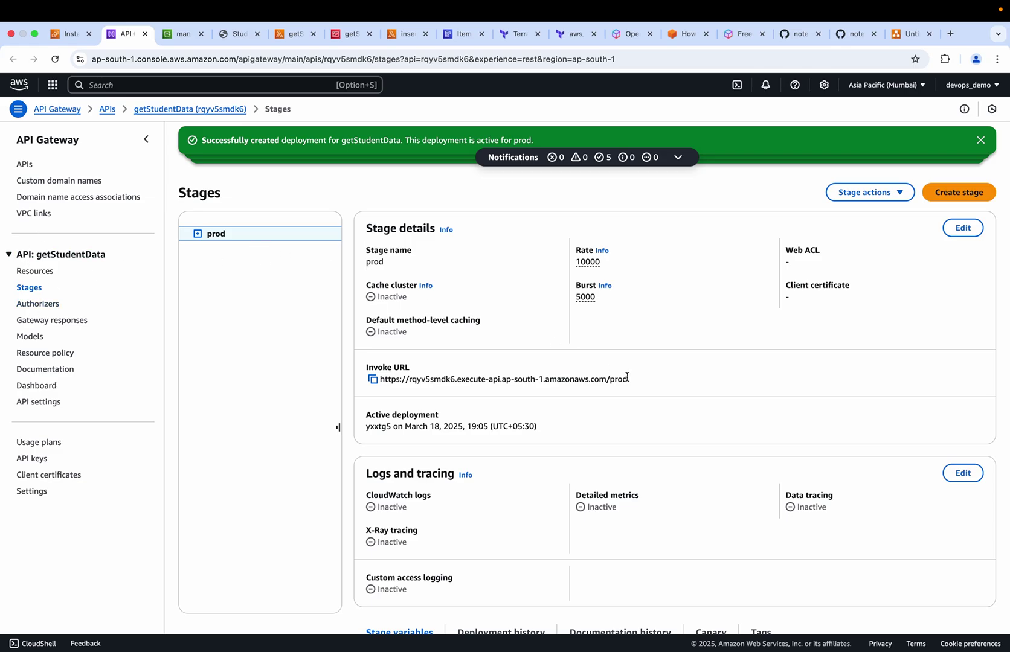
scroll(672, 398, down, 5)
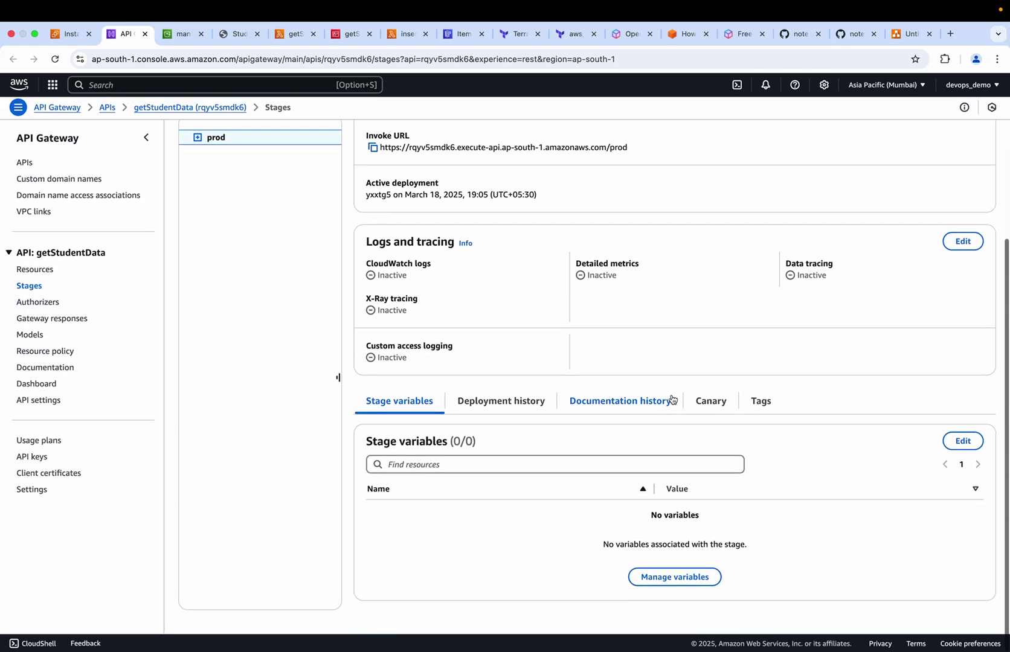
scroll(672, 399, up, 5)
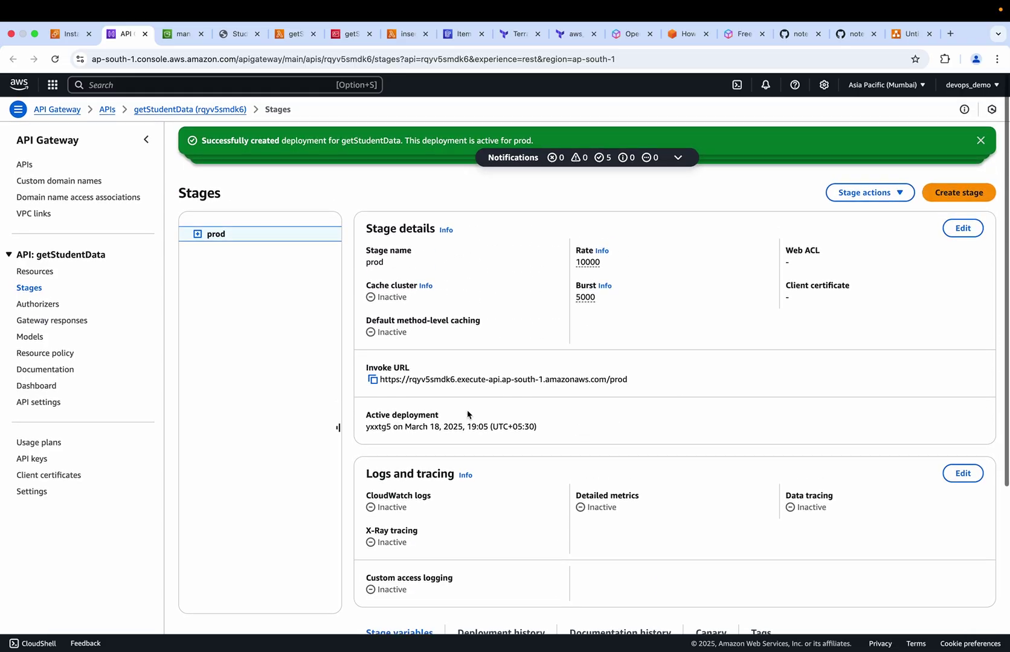
Step: Copy the prod stage's invoke URL, switch to VS Code and open scripts.js at the API endpoint declaration
click(372, 379)
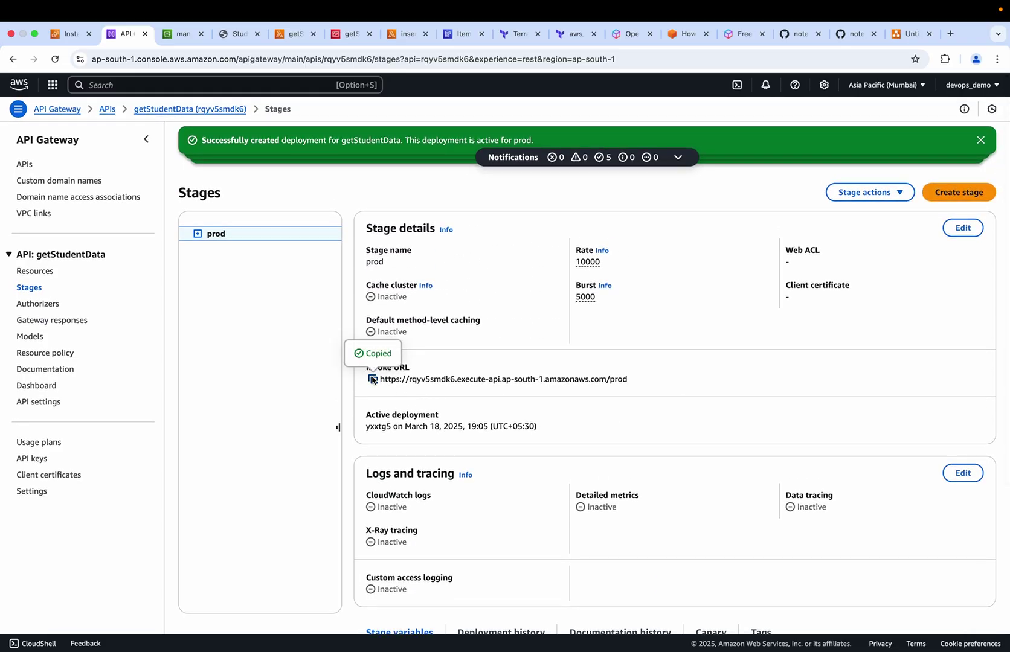
key(super+Tab)
key(super+Tab)
key(super+Tab)
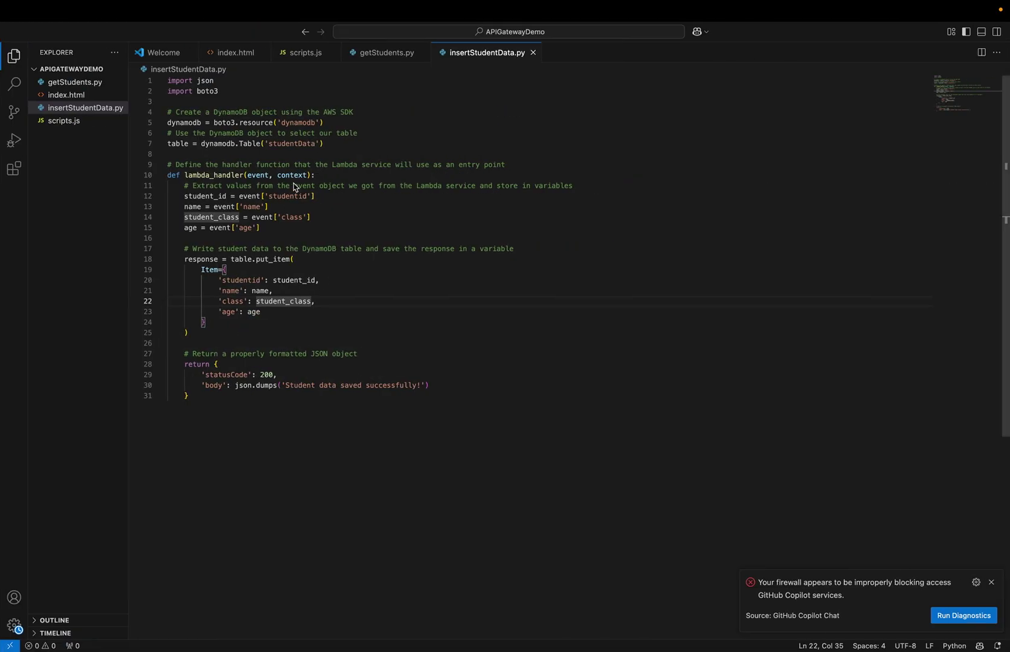
click(300, 52)
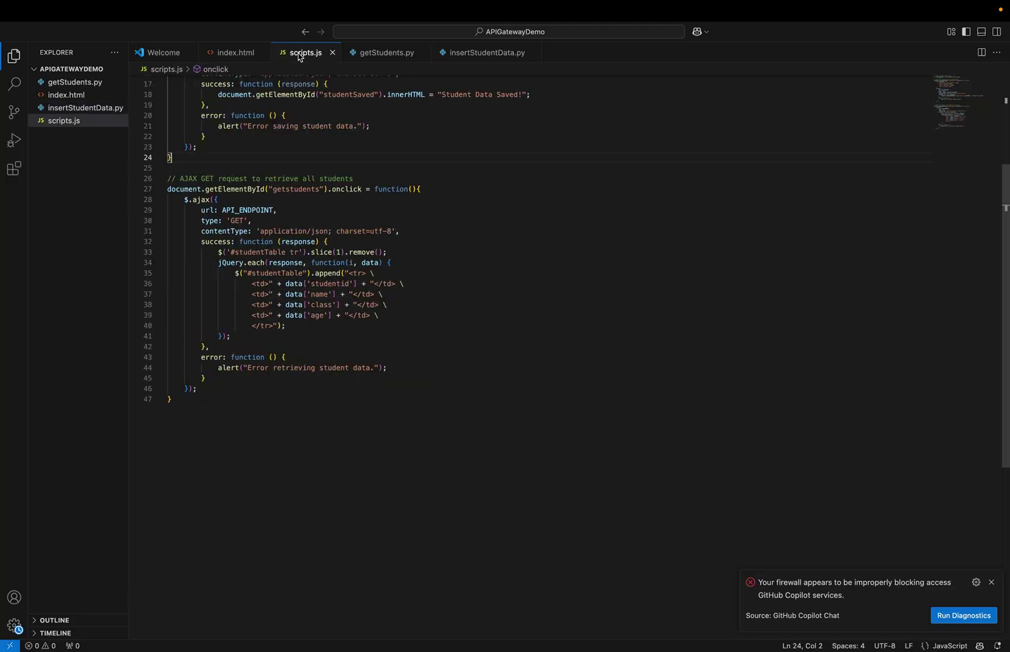
scroll(332, 178, up, 5)
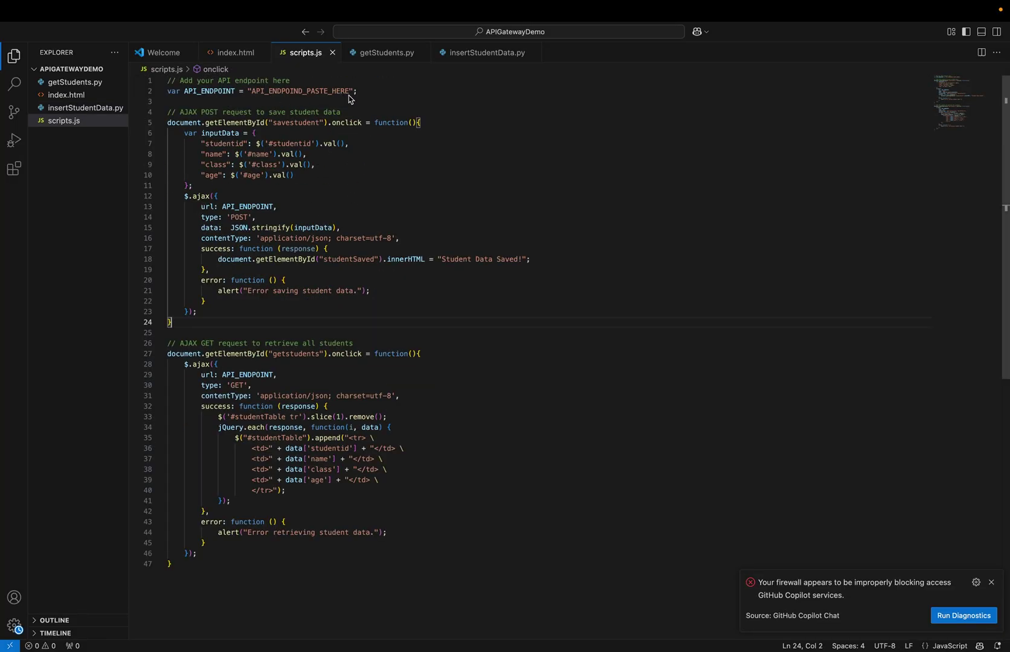
drag(350, 97, 255, 97)
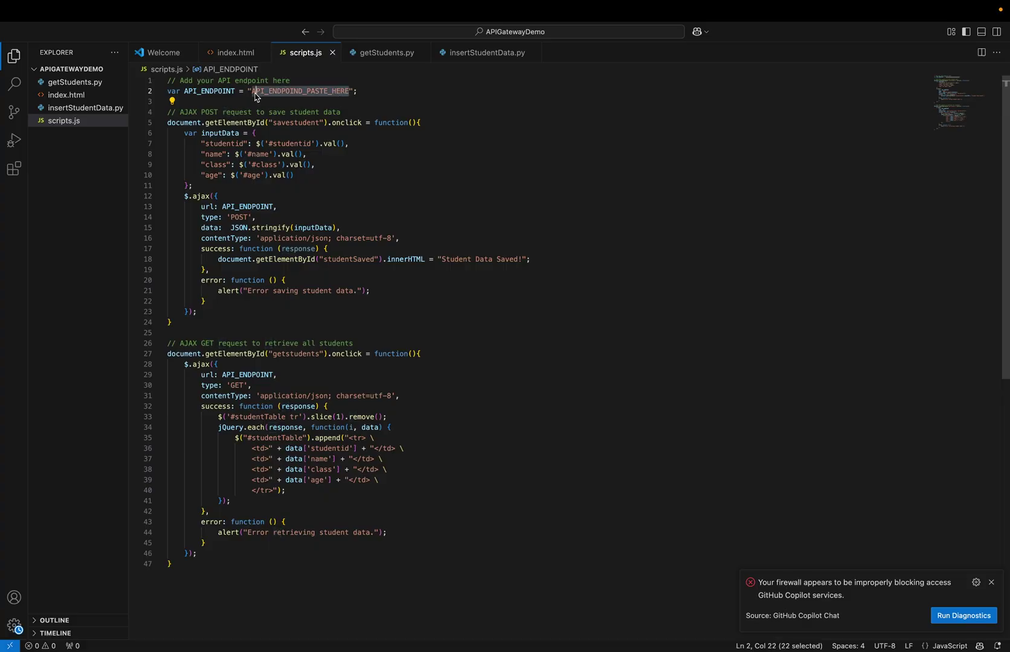
key(BackSpace)
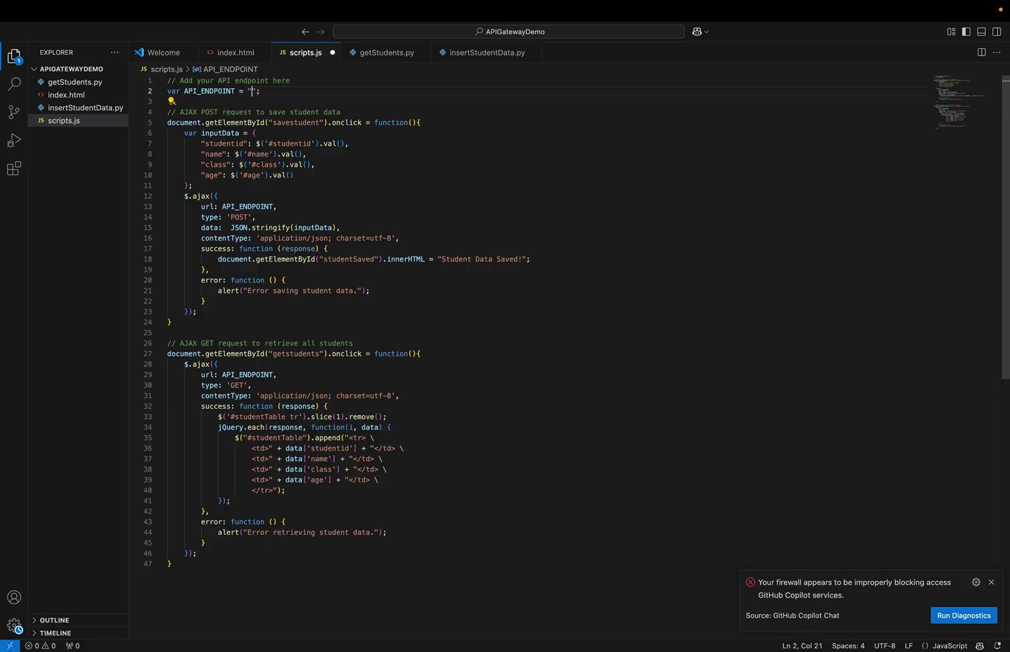
key(super+v)
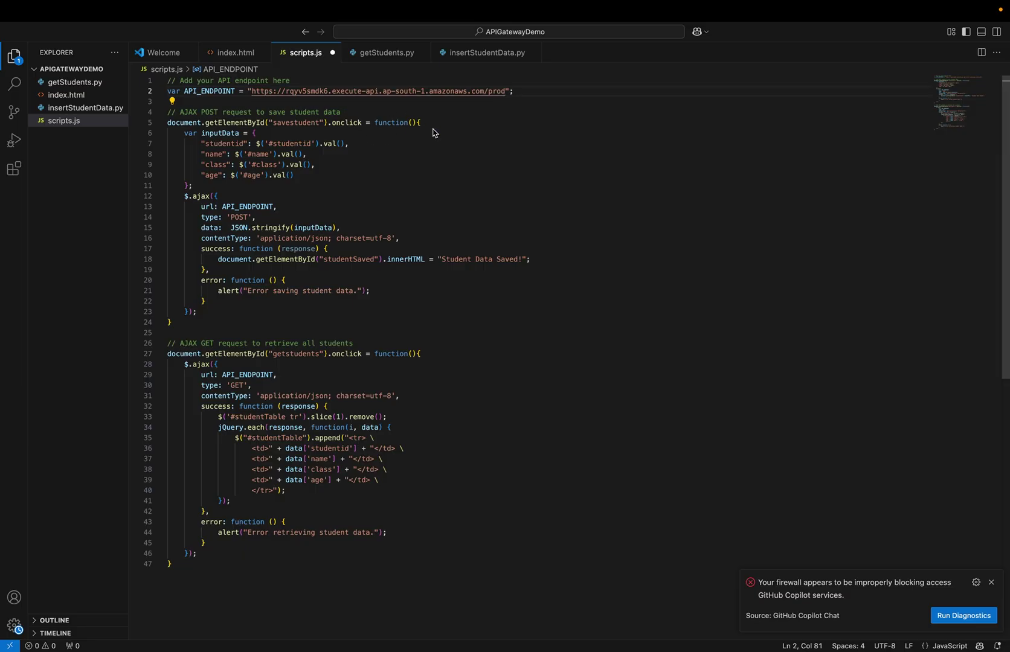
Step: Switch back to Chrome and check which stage actions are available for the prod stage
key(super+Tab)
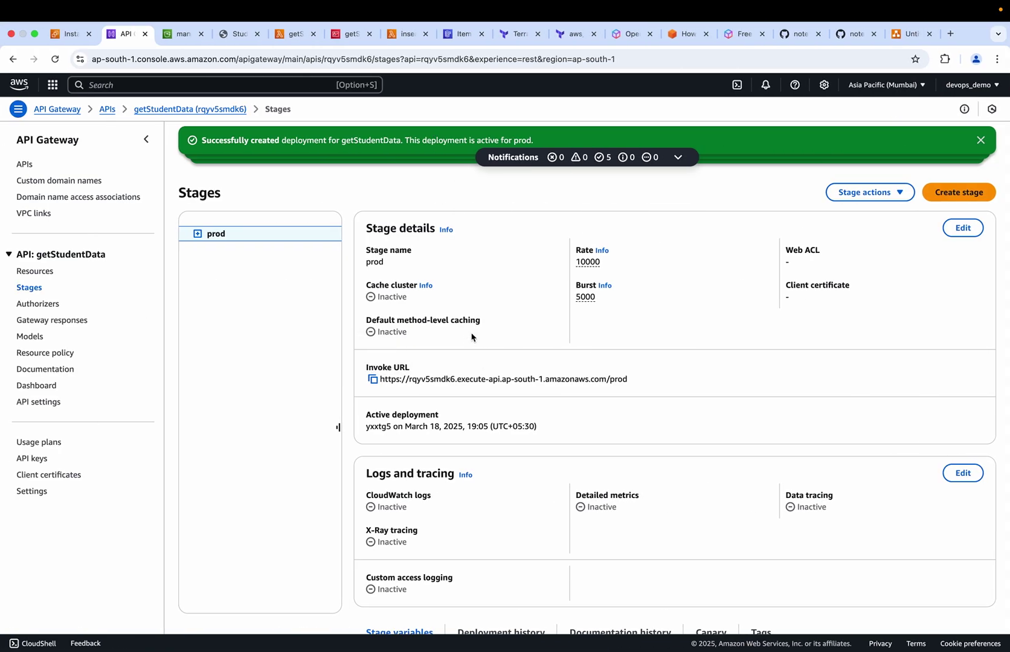
click(887, 194)
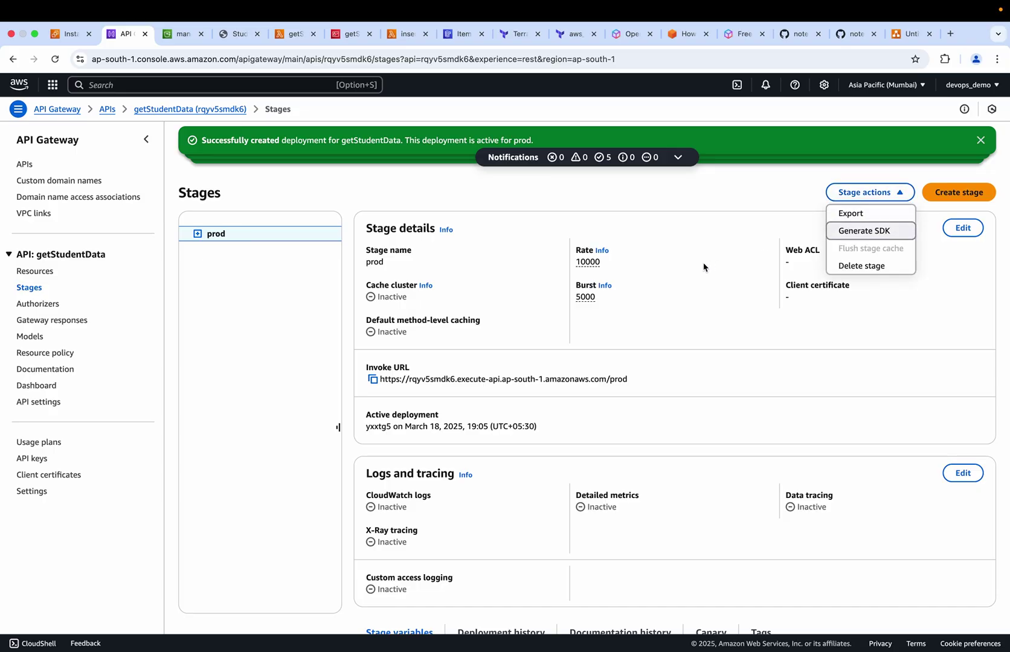
click(648, 296)
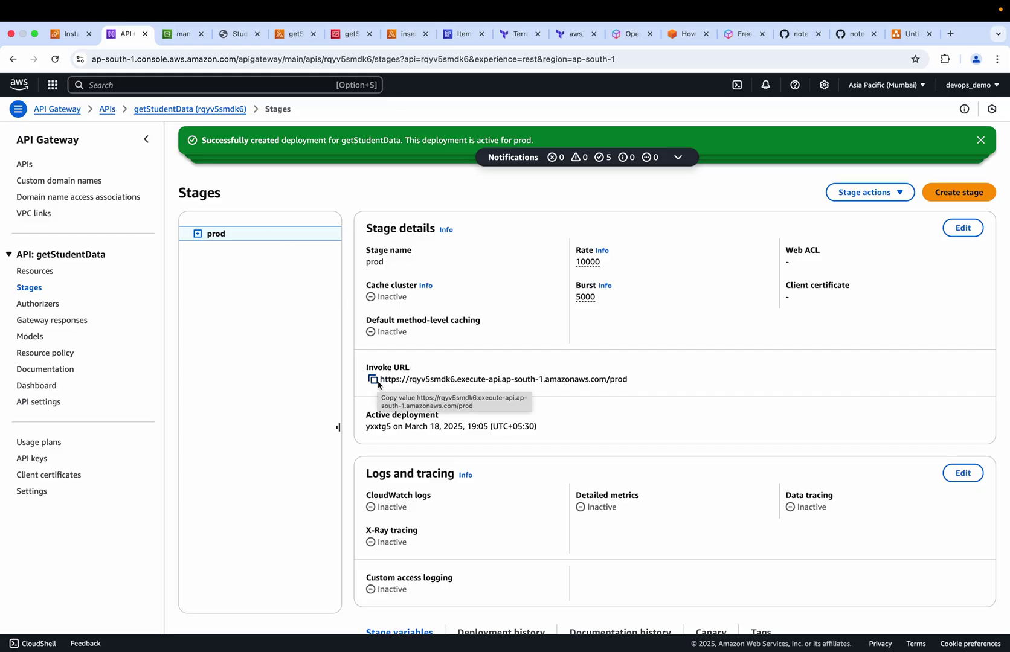
key(super+Tab)
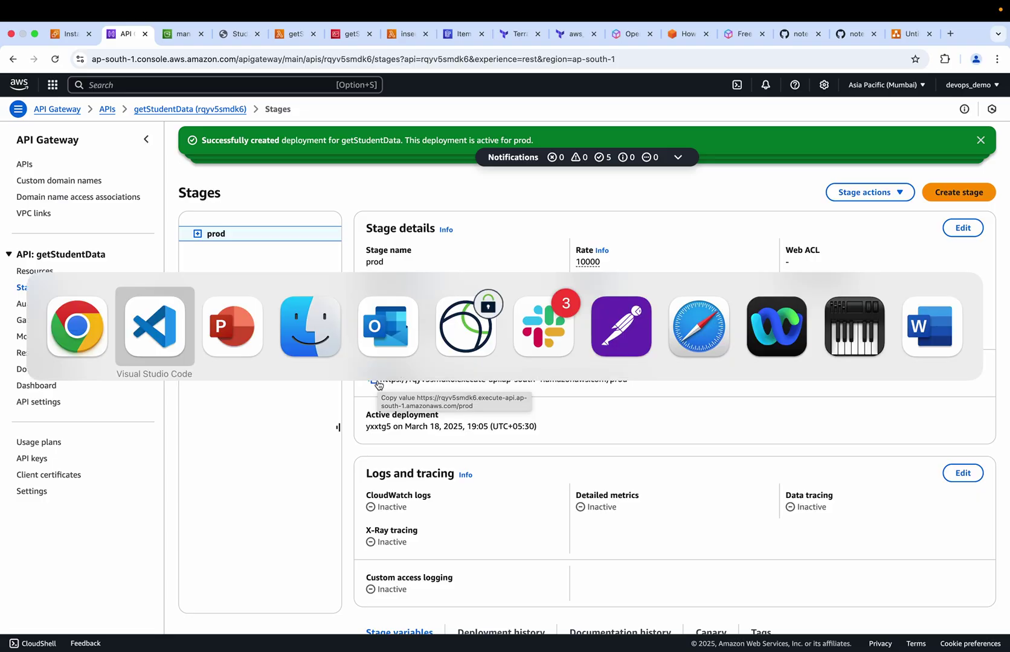
key(super+v)
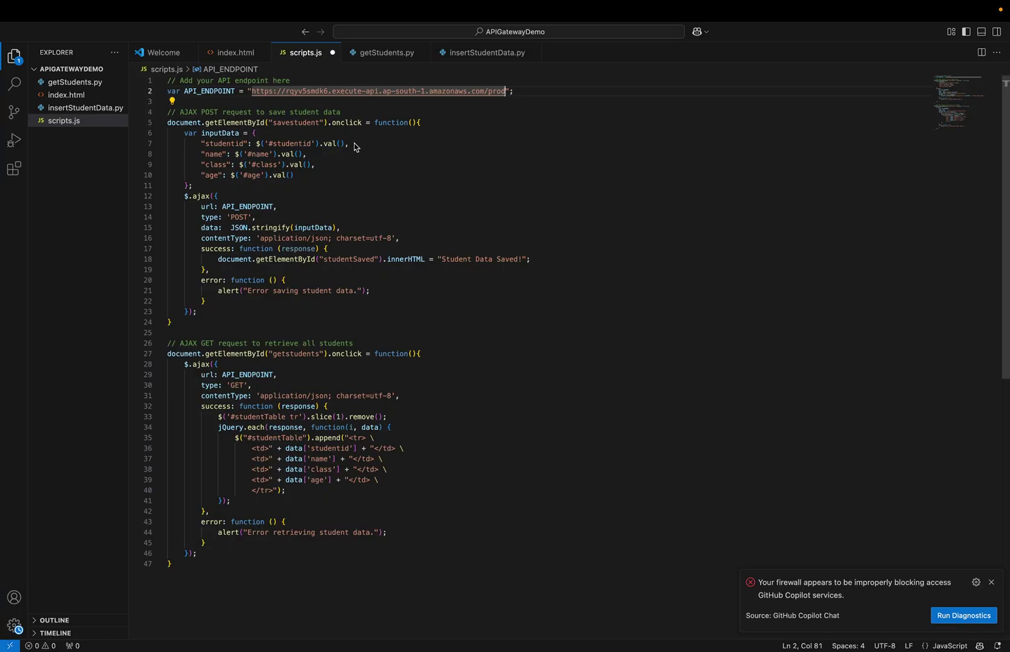
Step: Review index.html, then switch to Chrome to look at the hosted student form and the APIGatewayDemo architecture diagram
click(231, 55)
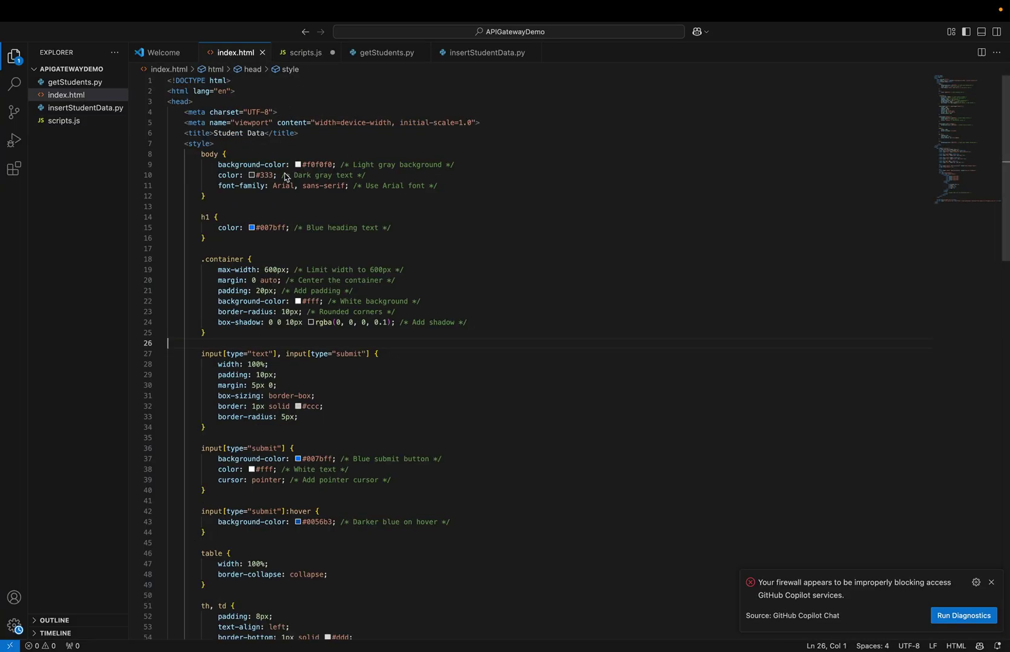
key(super+Tab)
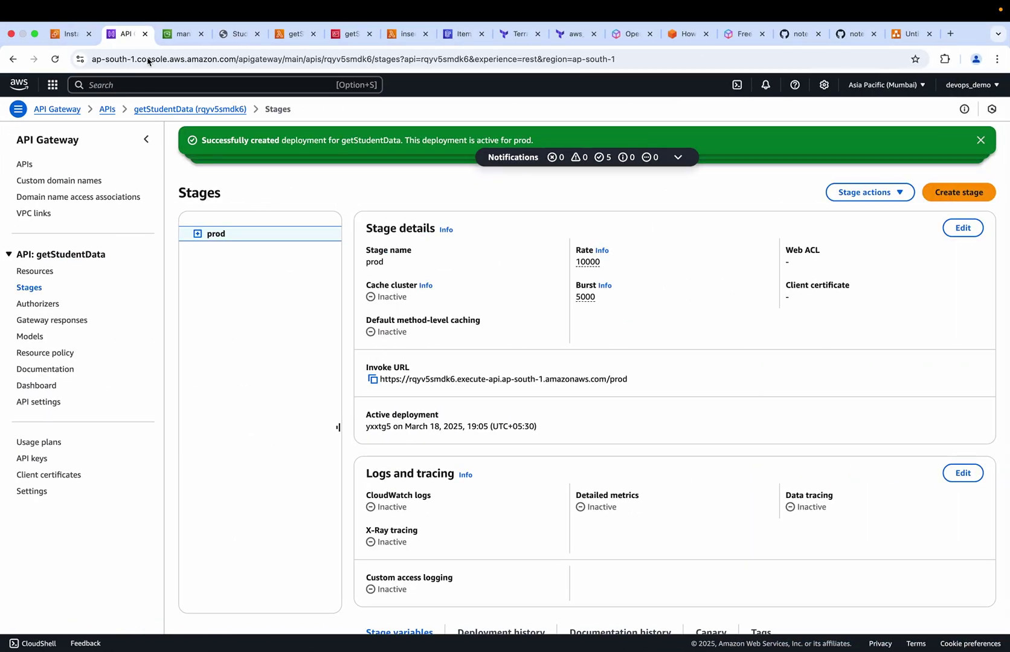
click(229, 34)
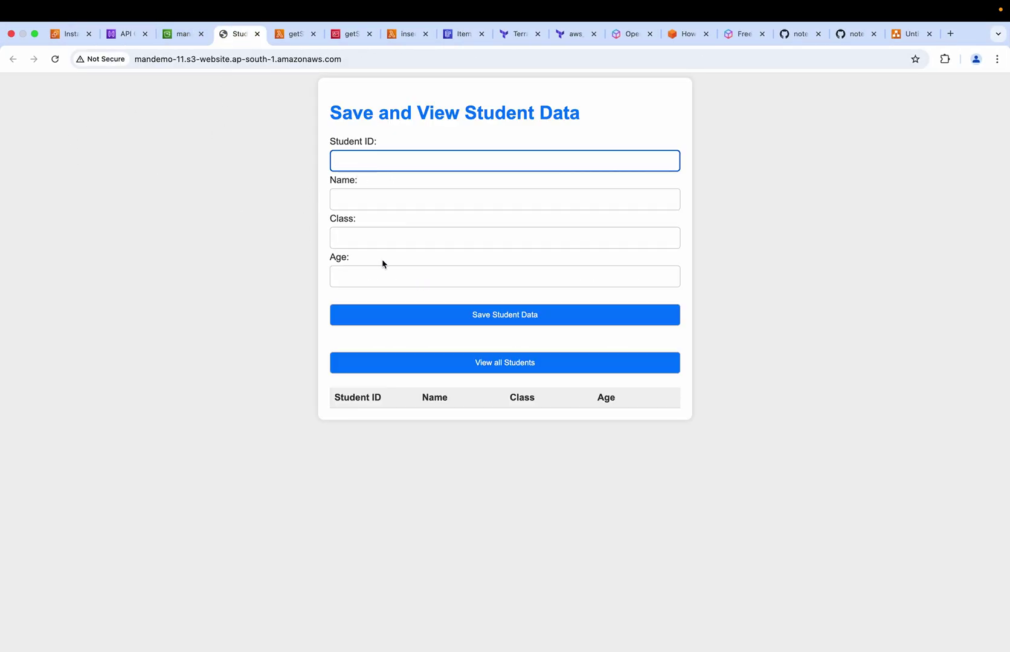
click(907, 36)
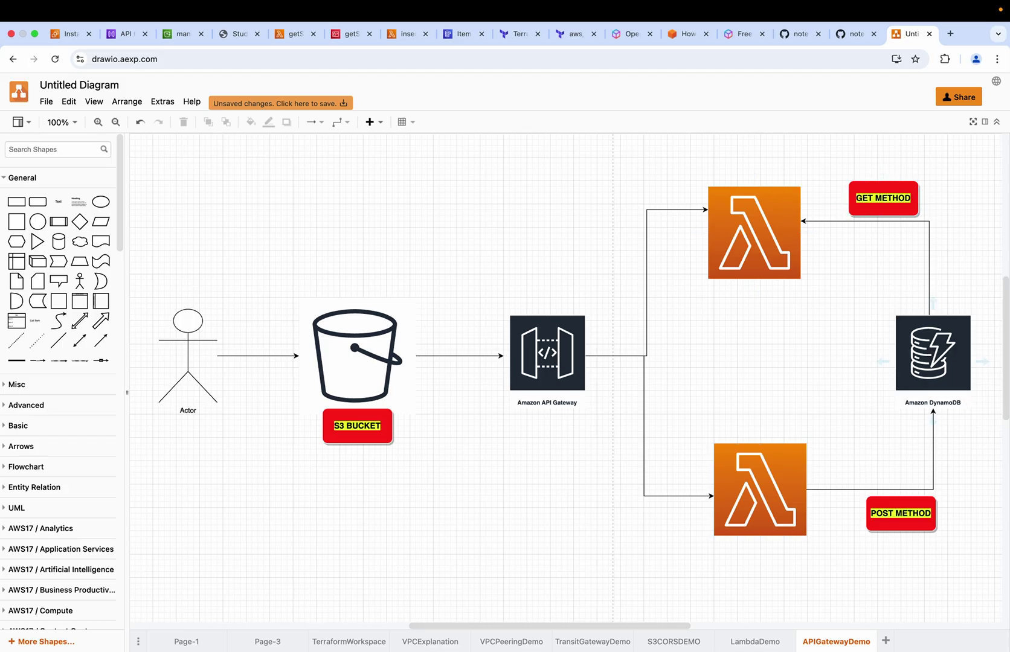
Step: Switch back to VS Code and save the scripts.js file with its new API endpoint
key(super+Tab)
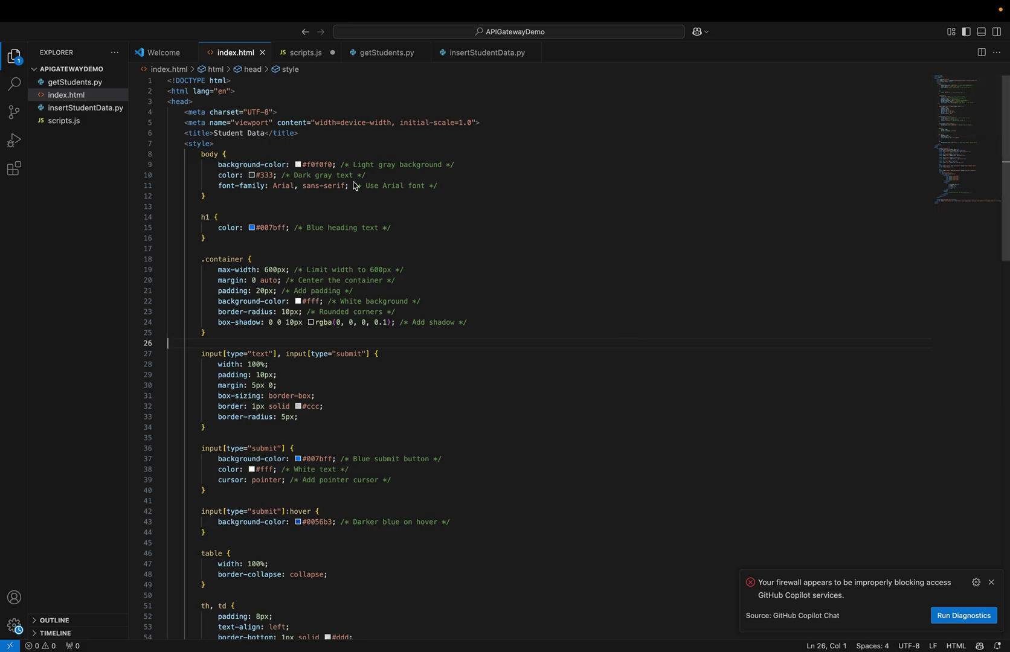
click(329, 57)
click(324, 206)
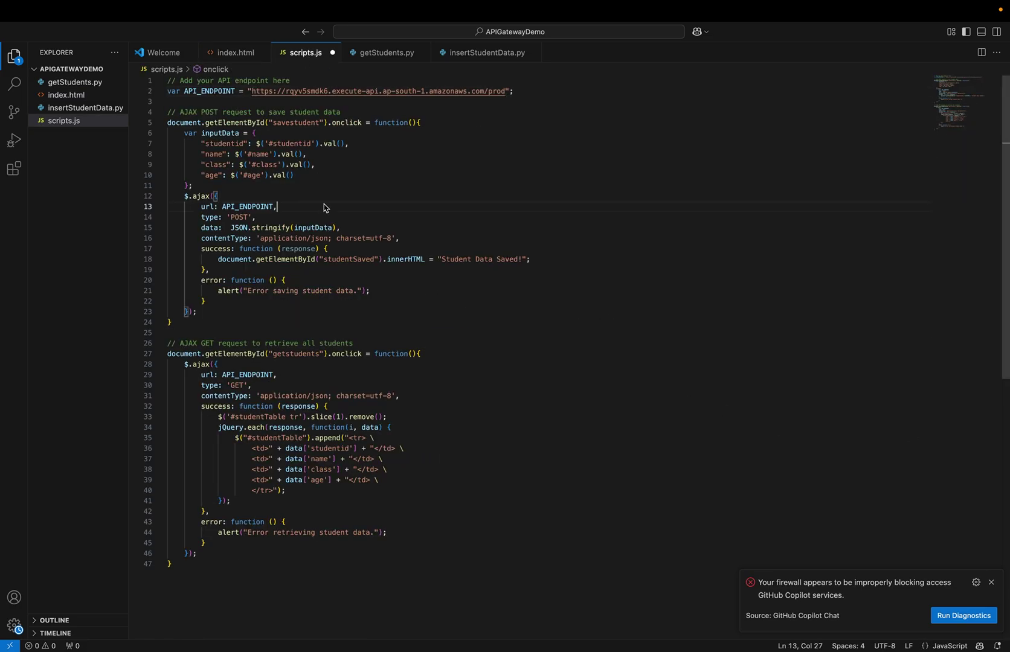
key(super+s)
Step: Switch to Chrome and upload scripts.js from the APIGatewayDemo folder to the mandemo-11 S3 bucket
key(super+Tab)
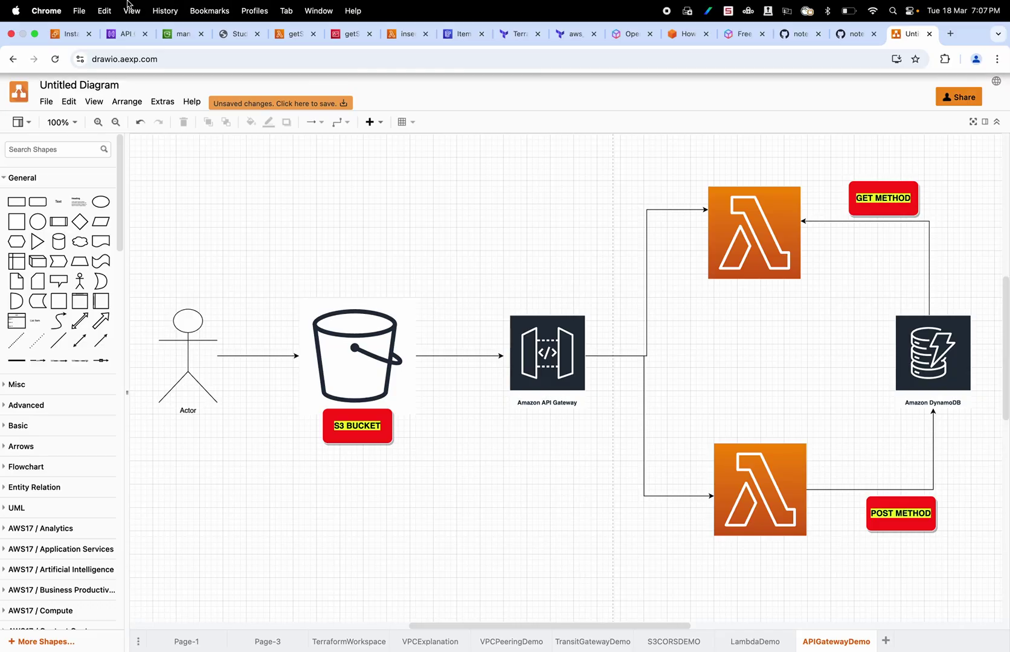
click(169, 35)
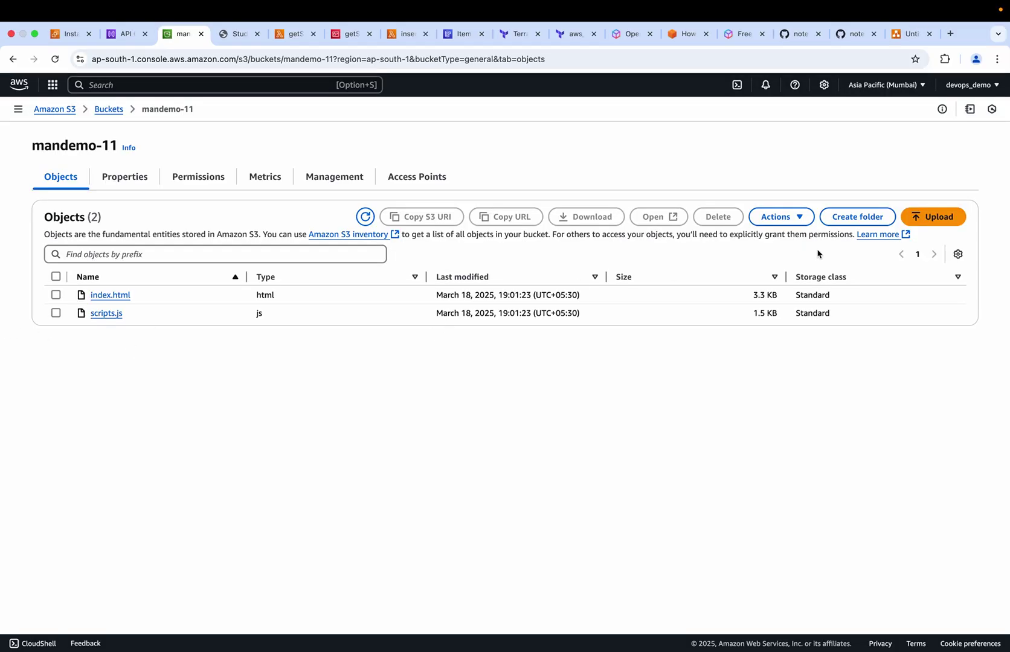
click(931, 222)
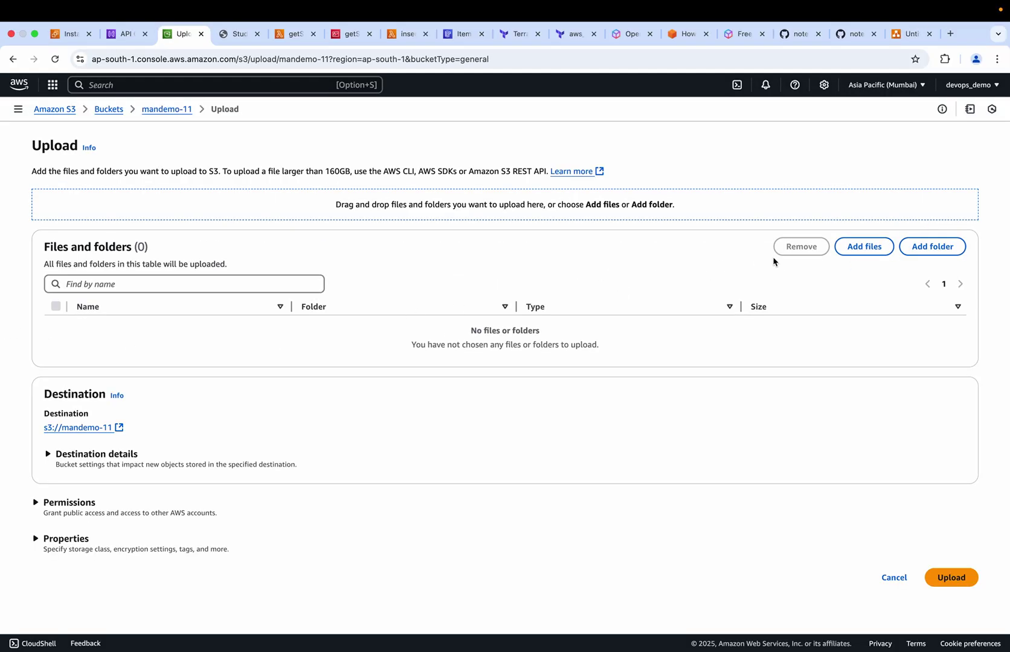
click(853, 249)
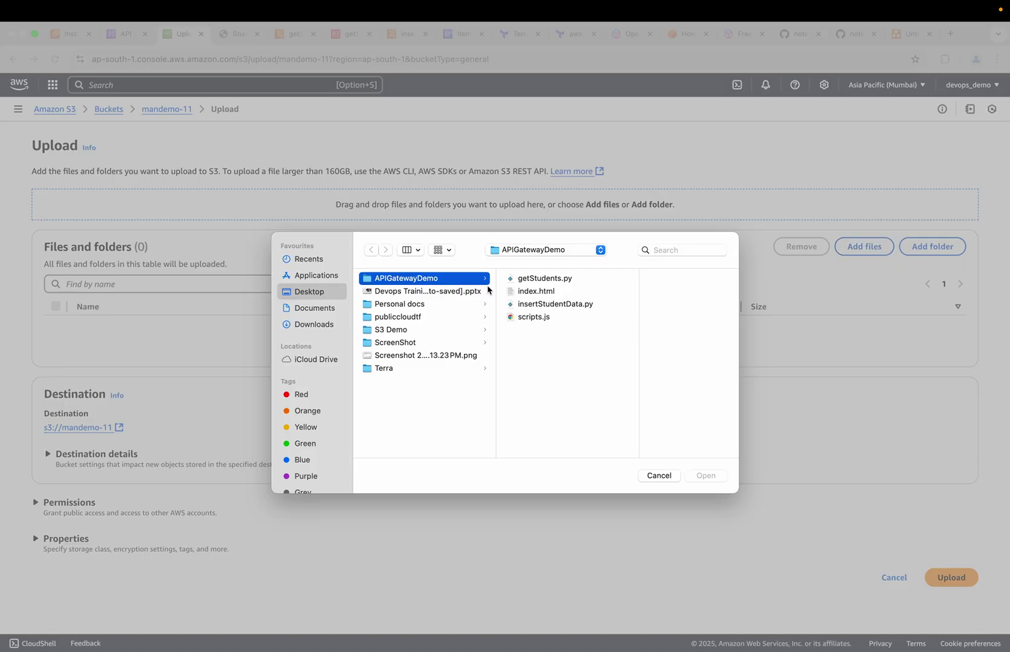
click(541, 318)
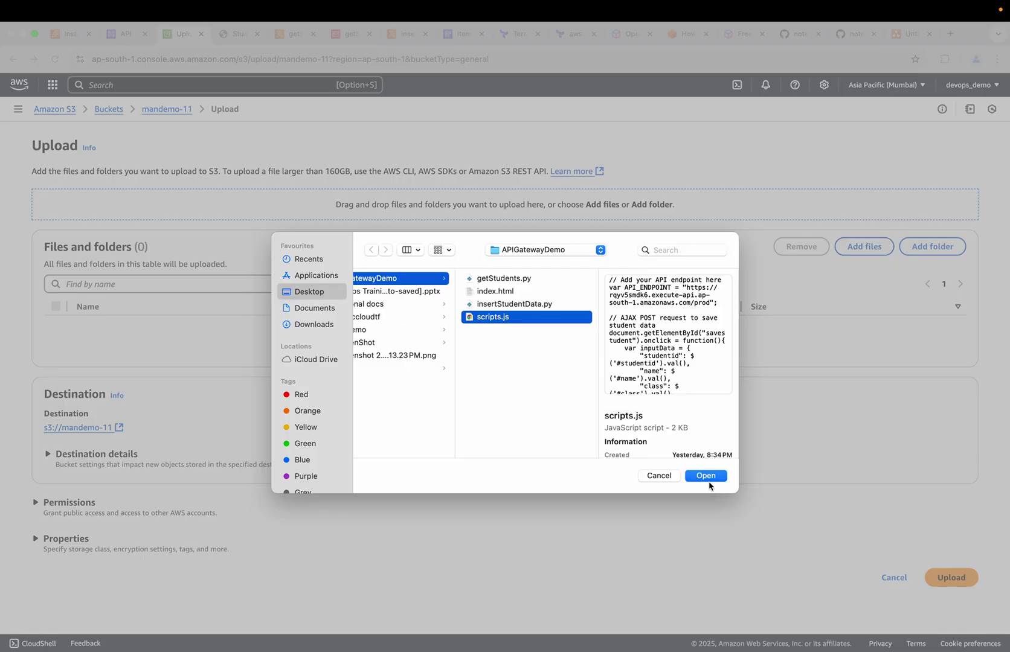
click(706, 476)
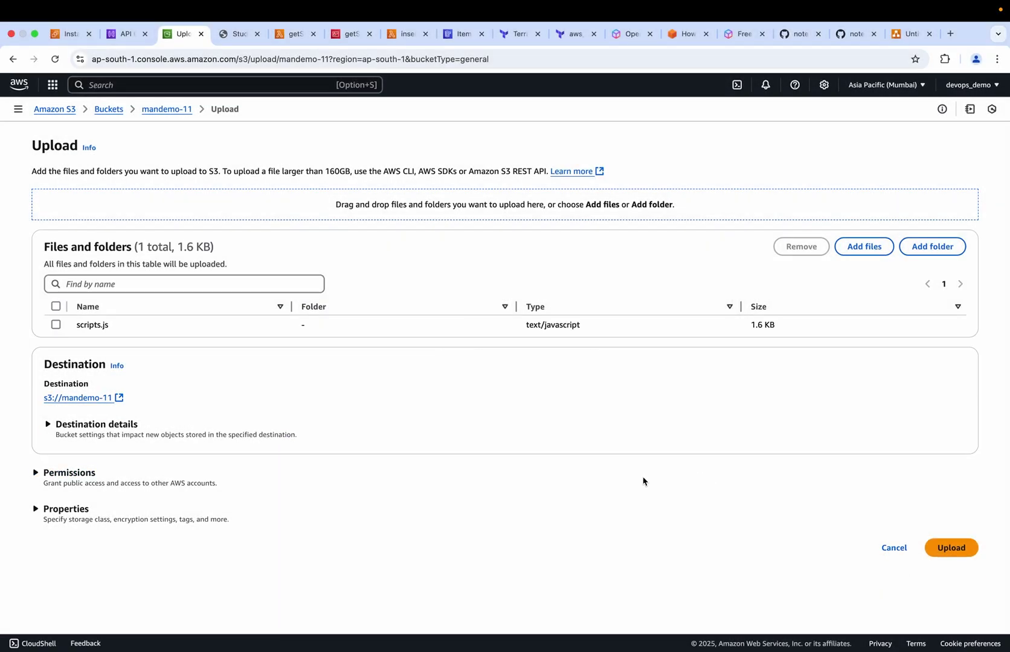
click(952, 547)
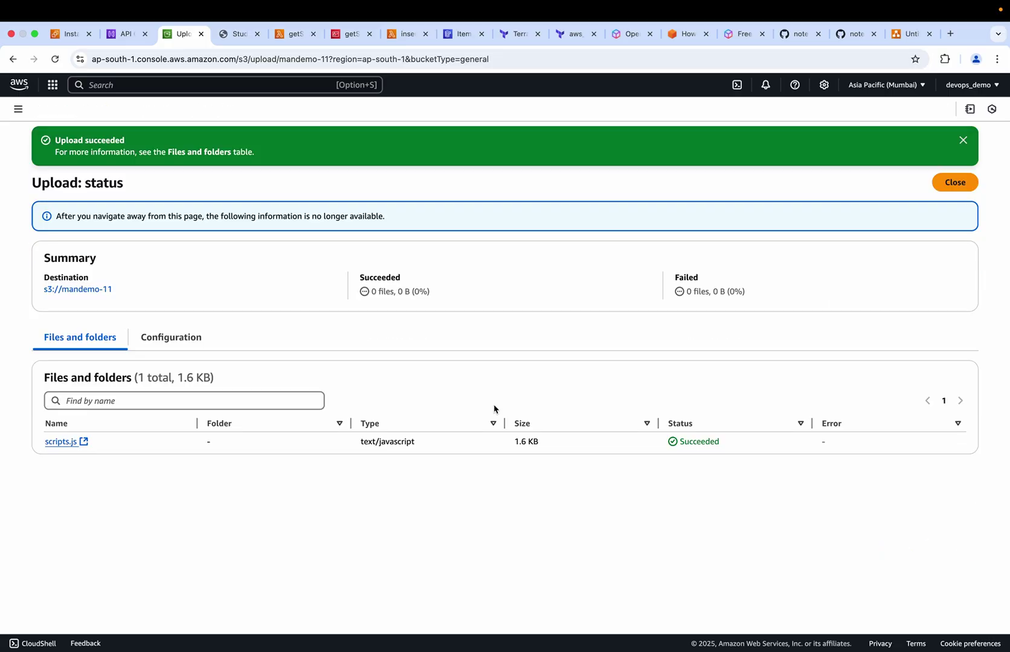
click(952, 183)
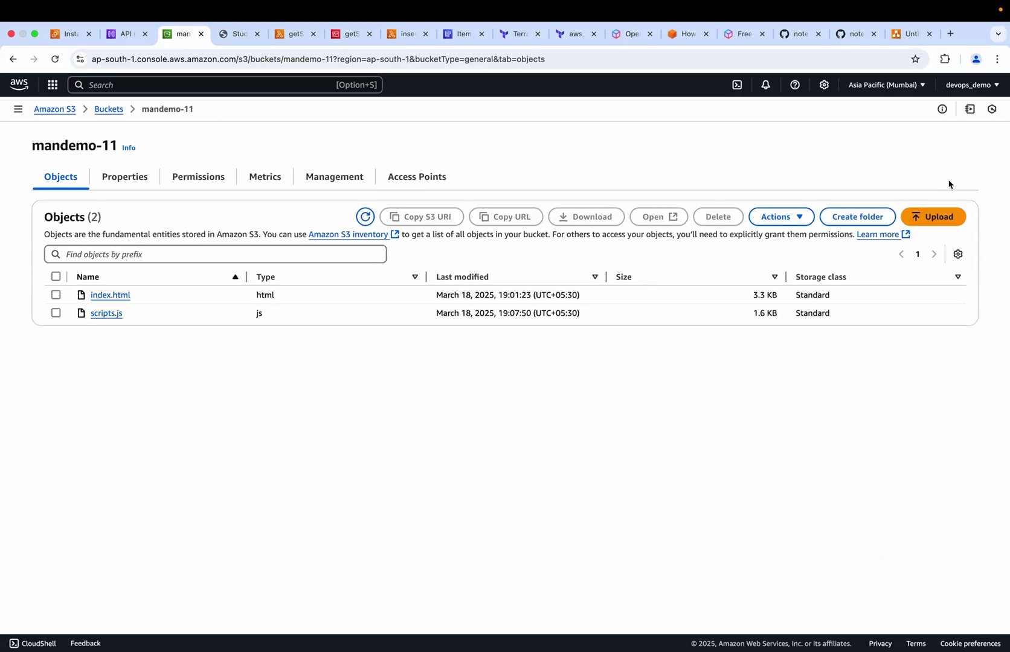
Step: Reload the hosted student form and try to retrieve all students, dismissing each alert
click(237, 34)
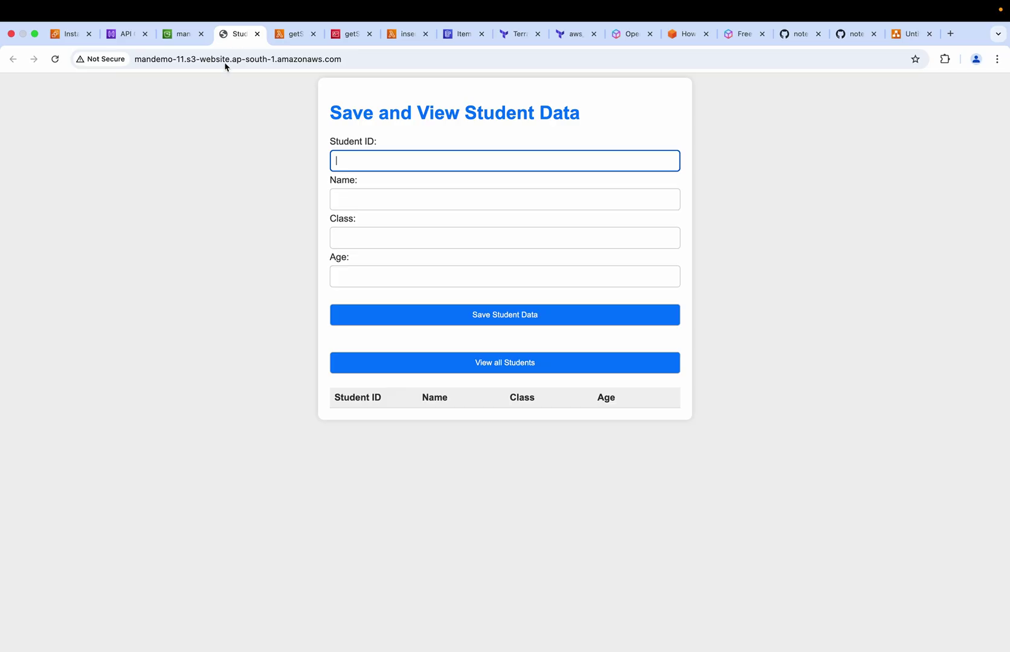
click(55, 60)
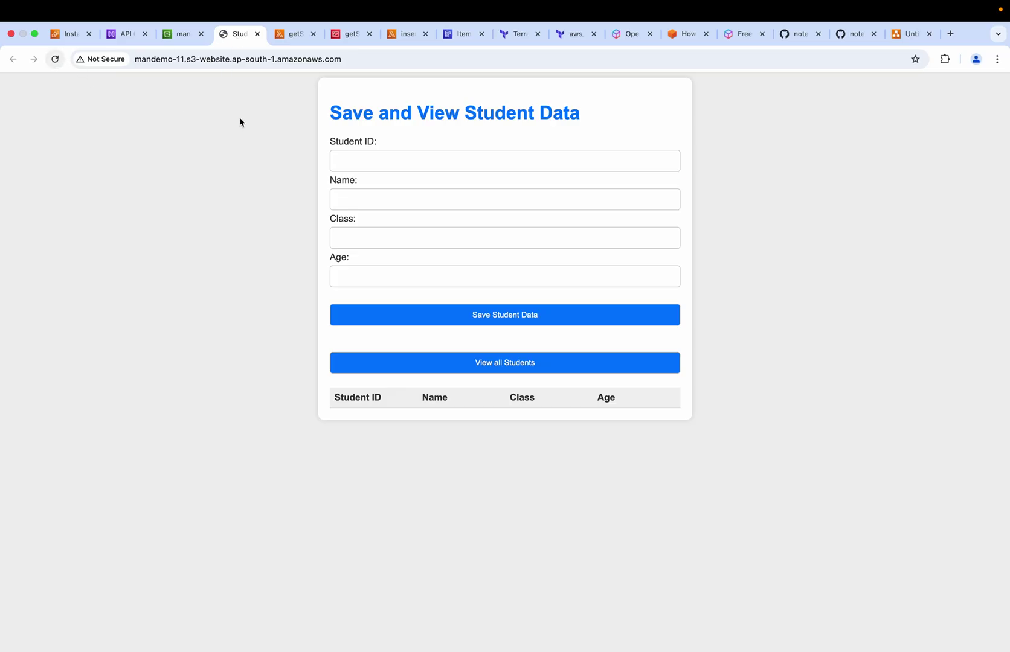
click(353, 159)
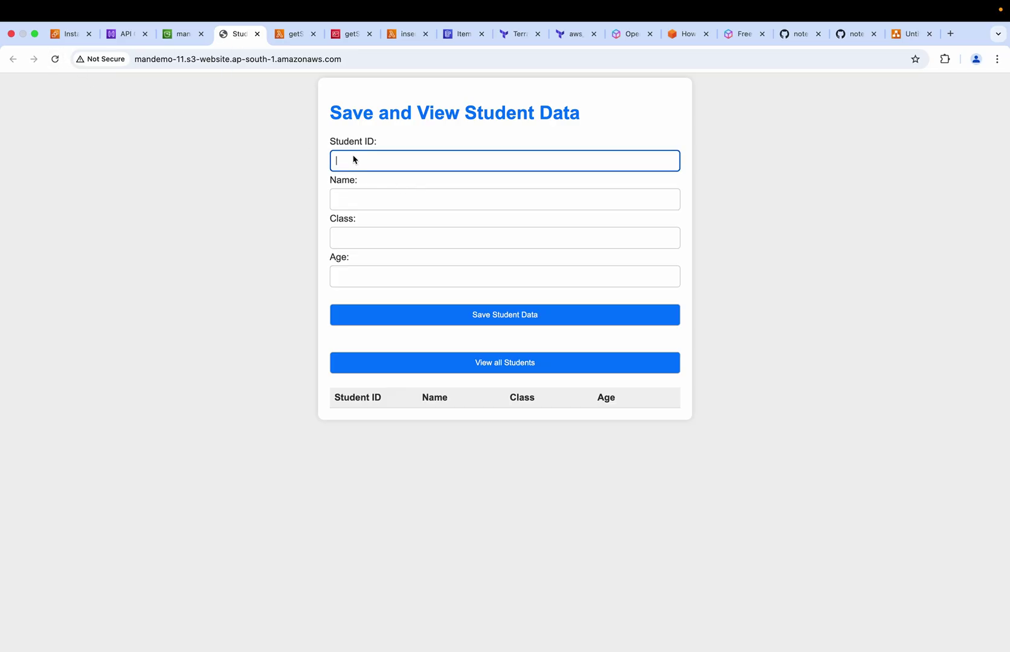
click(509, 368)
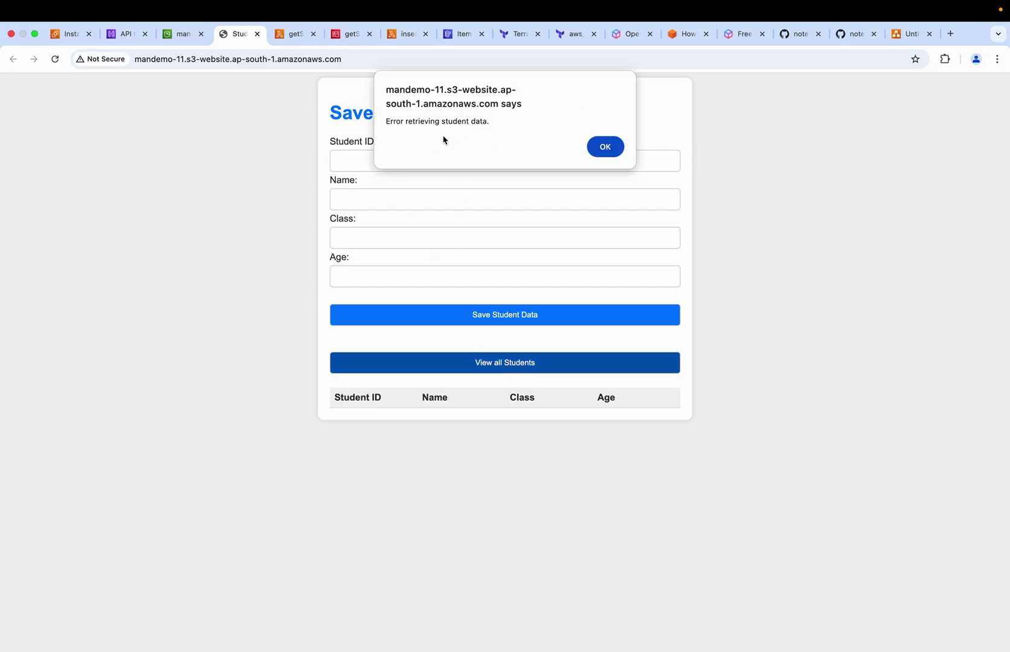
click(605, 148)
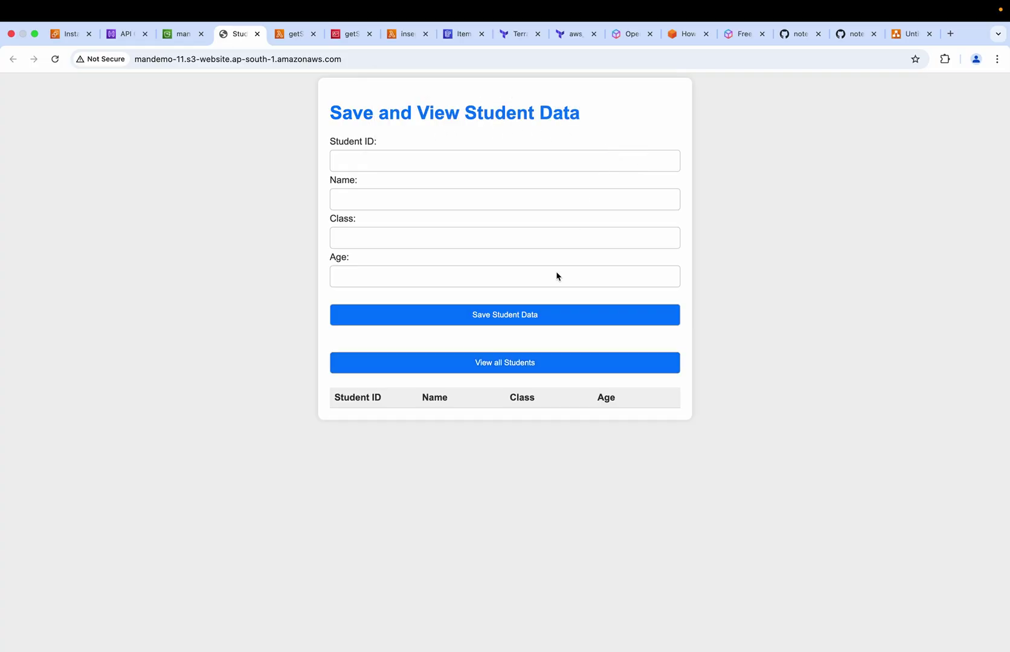
click(481, 363)
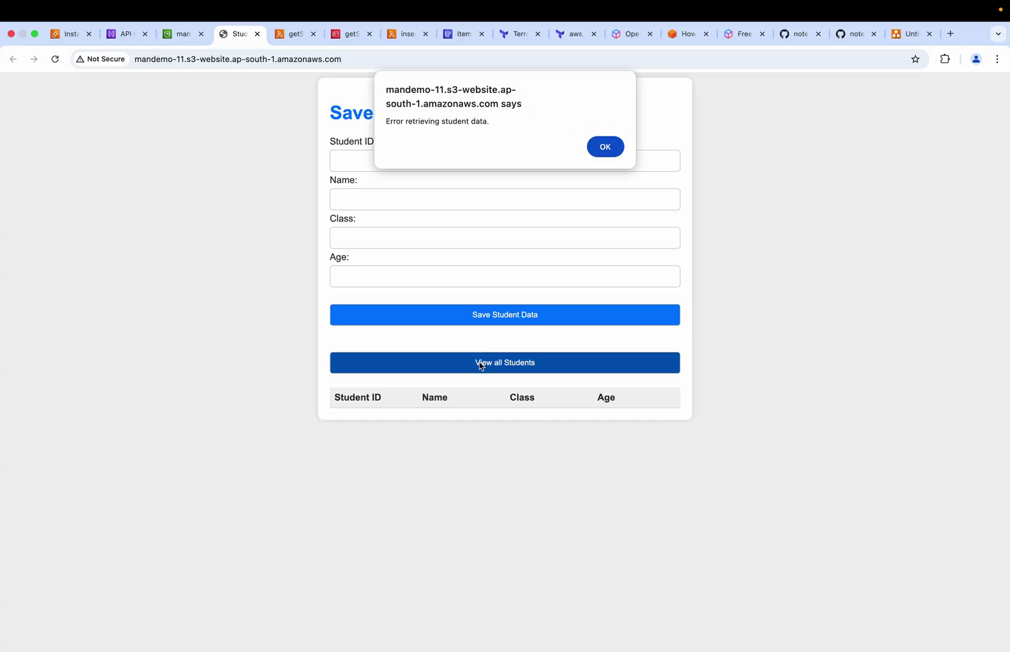
click(605, 147)
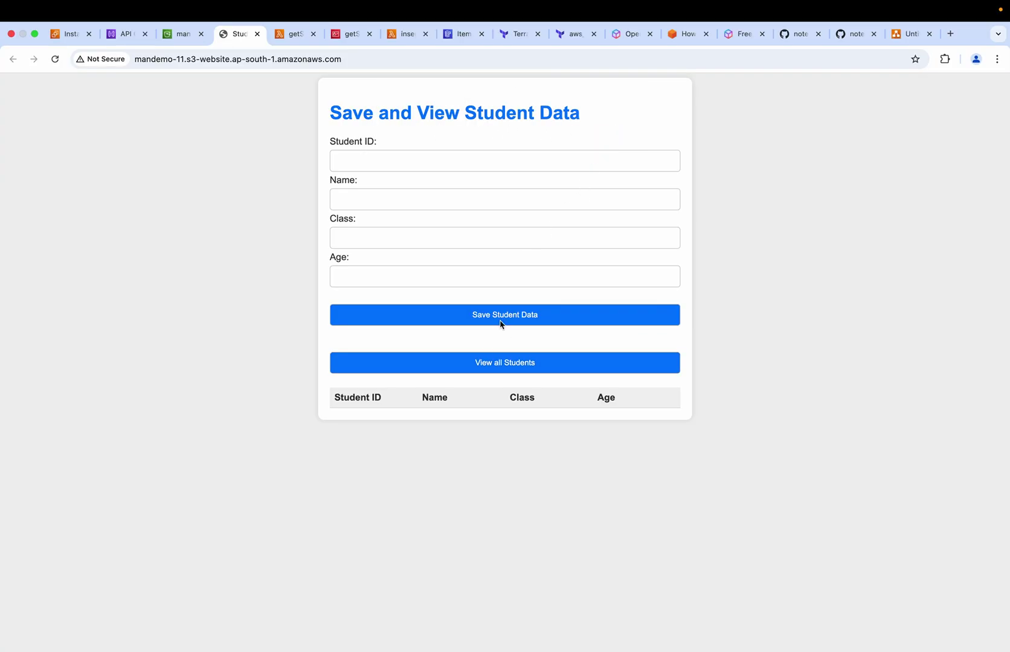
click(474, 362)
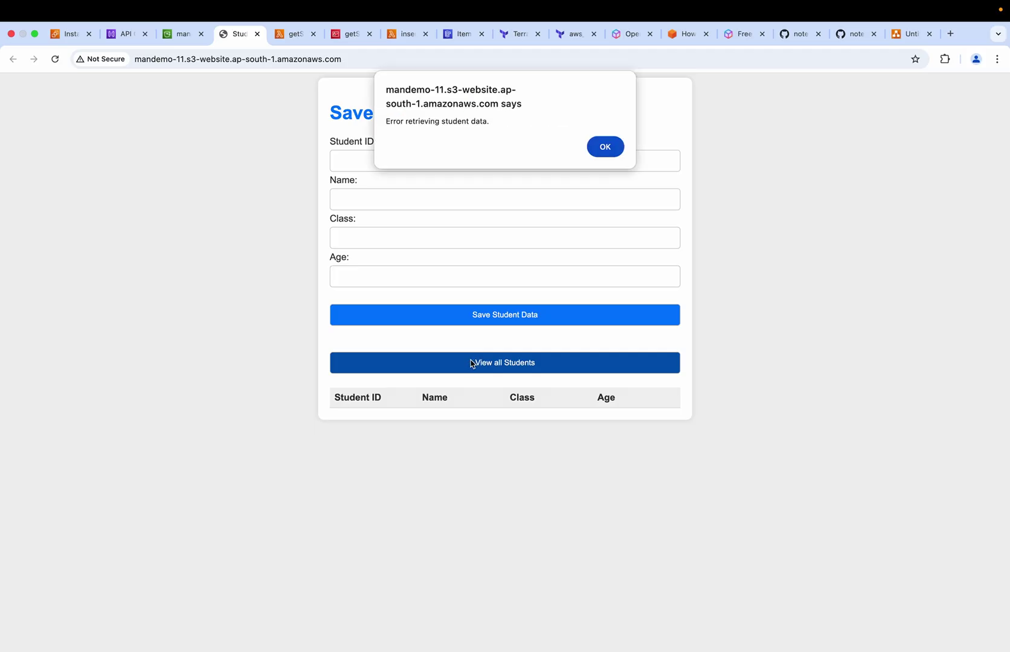
click(604, 147)
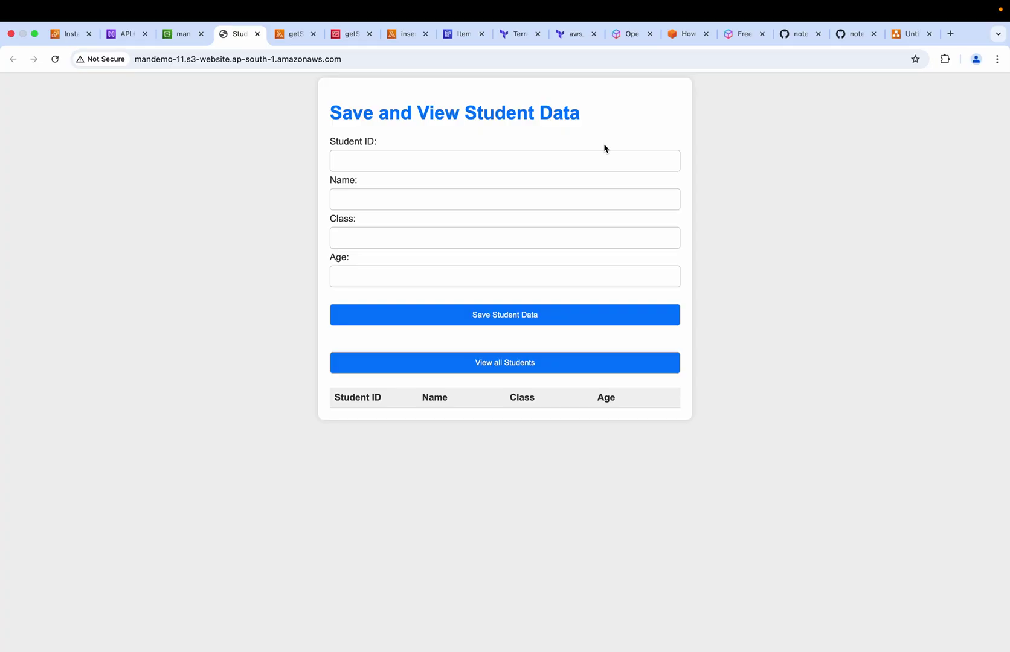
Step: Record the all-students request in the DevTools network log and examine the status of the prod requests
key(super+alt+i)
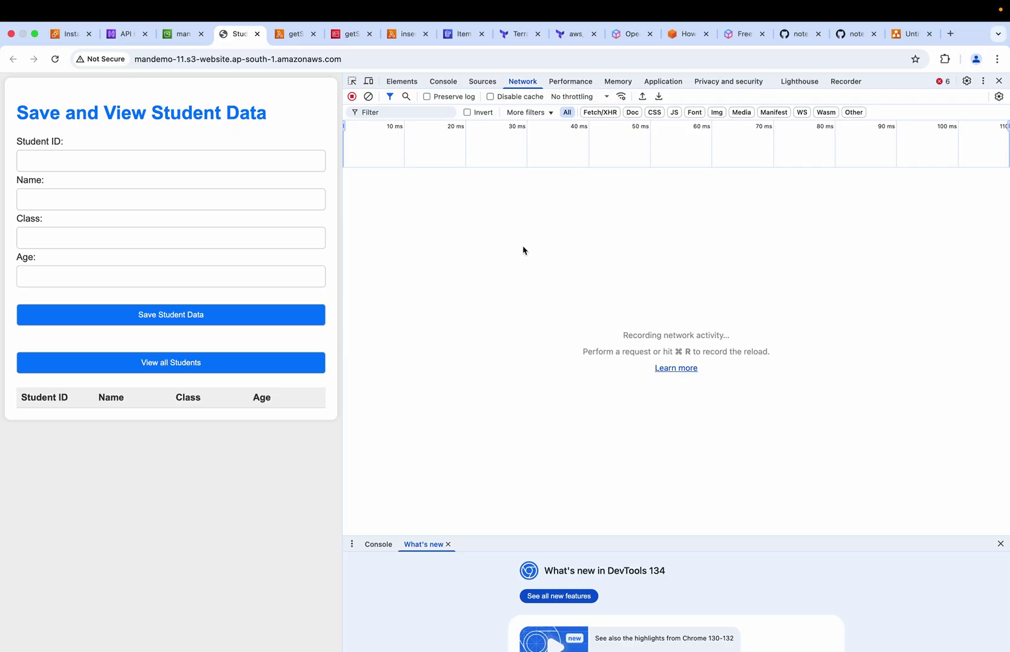
click(164, 363)
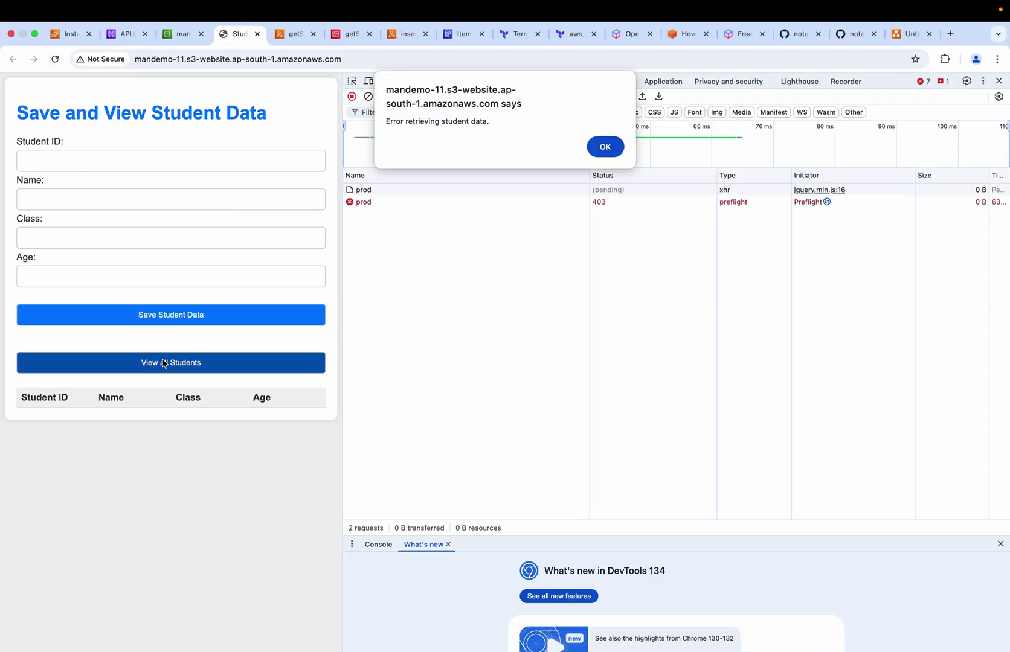
click(609, 145)
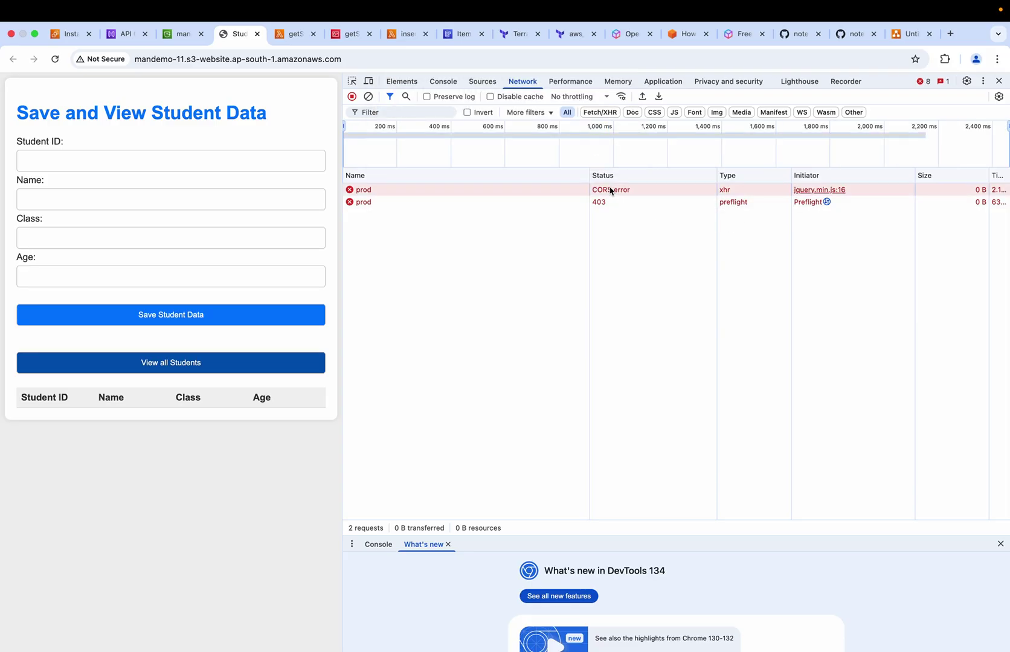
Step: Return to the API Gateway console and check the prod stage's actions and settings
click(122, 36)
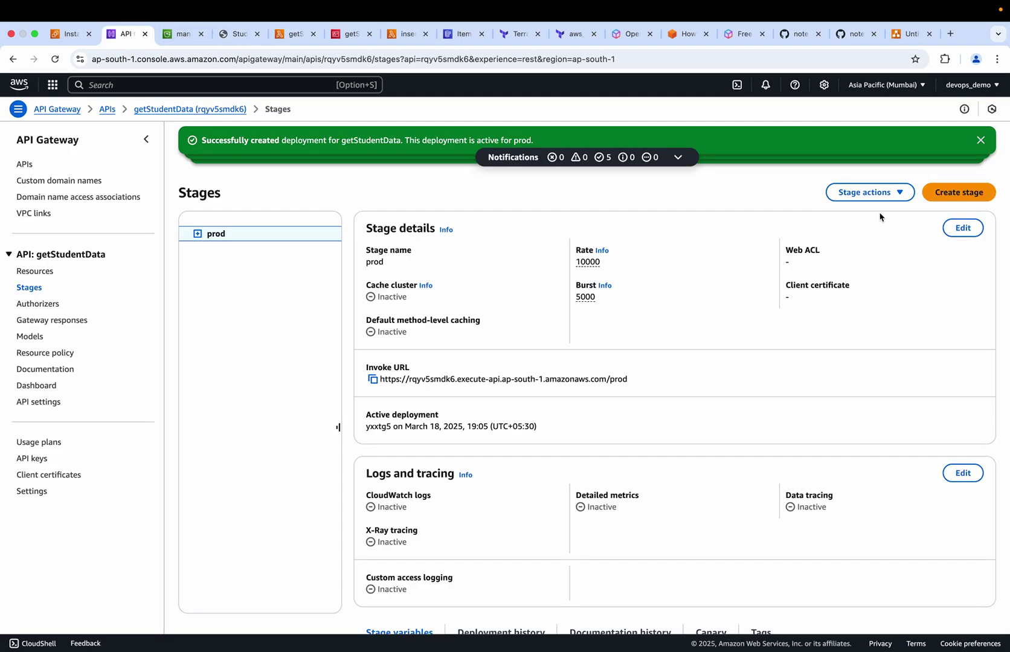
click(870, 192)
click(713, 311)
scroll(468, 400, down, 5)
Step: Enable CORS on the getStudentData API's root resource for Default 4XX and 5XX responses and the GET and POST methods
click(27, 165)
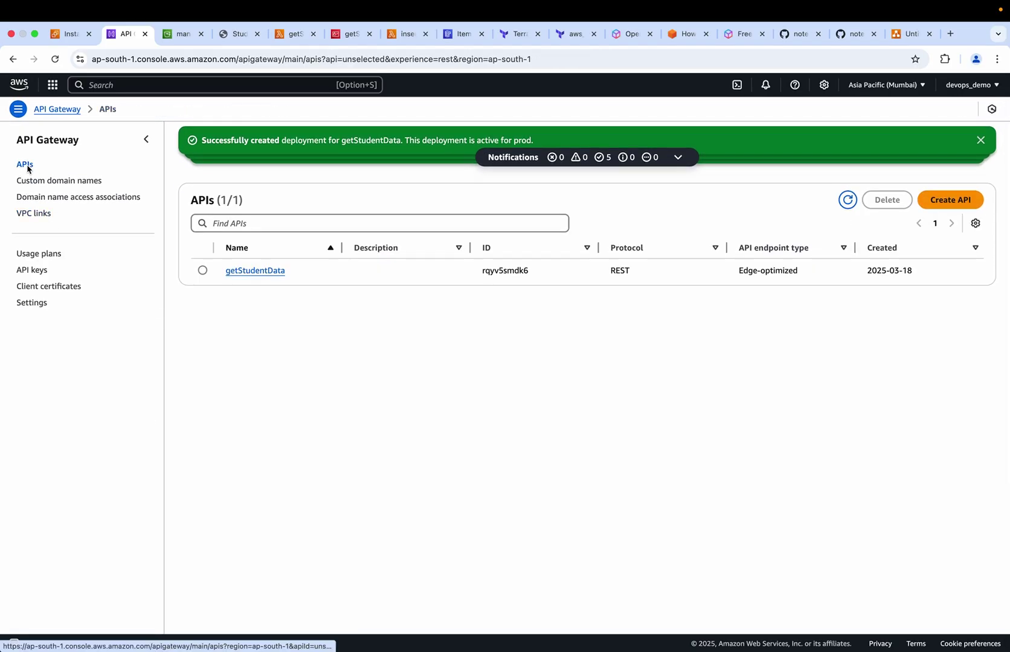
click(254, 276)
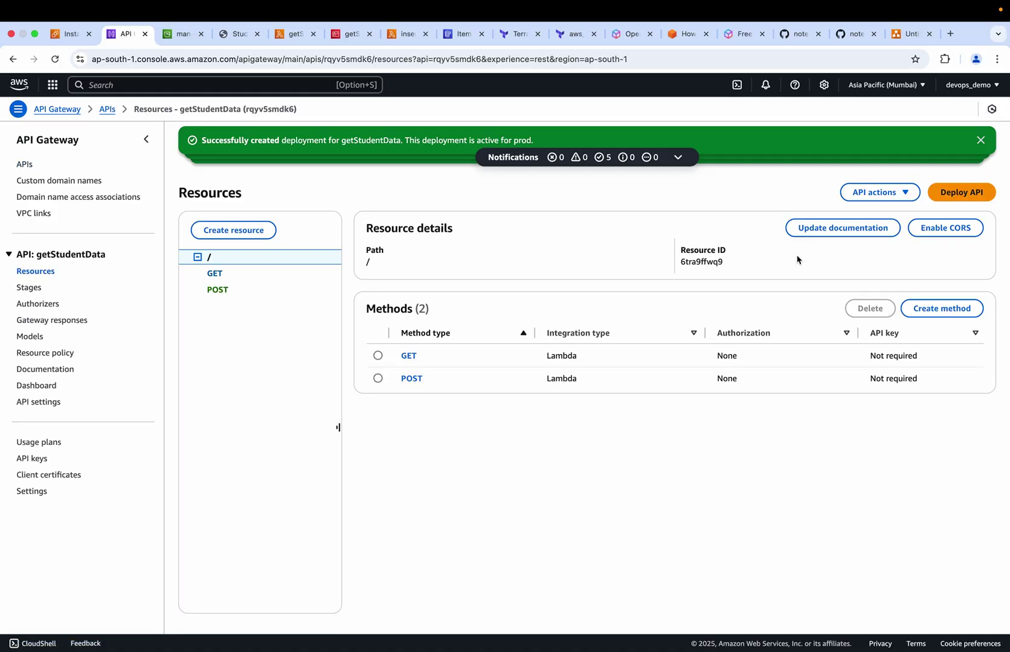
click(947, 233)
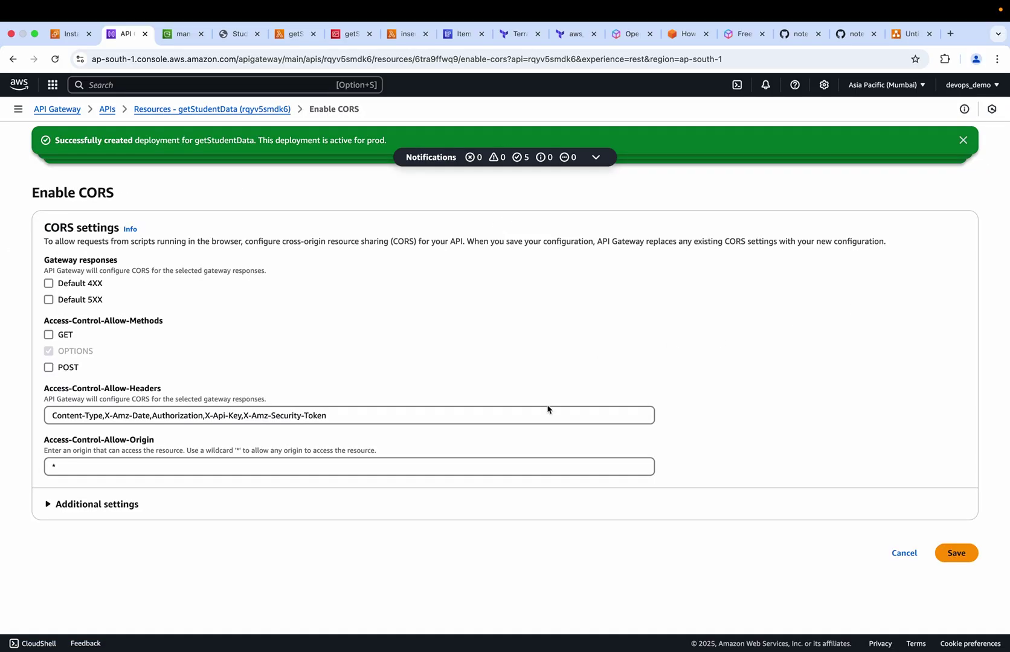
click(49, 300)
click(49, 335)
click(47, 508)
scroll(151, 526, down, 3)
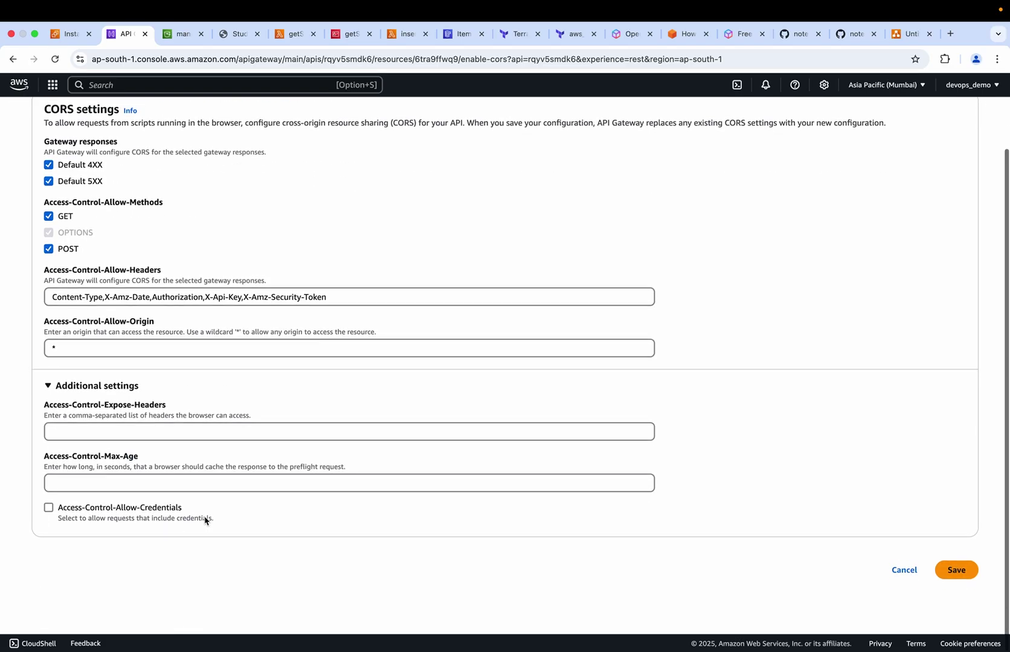
click(958, 610)
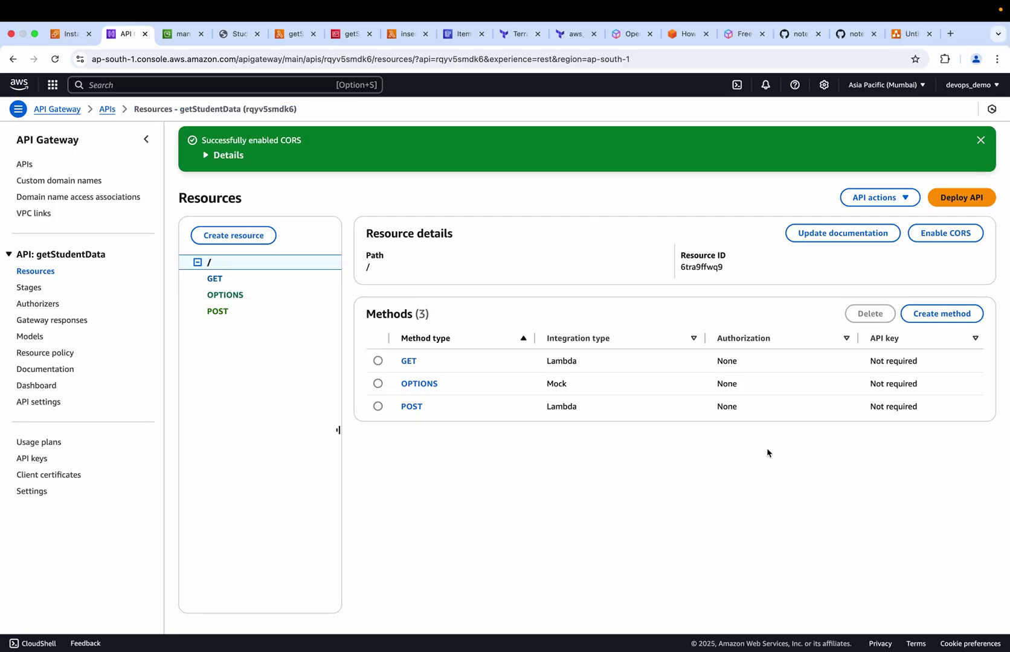
Step: Deploy the getStudentData API to the prod stage and review the stage's details
click(965, 199)
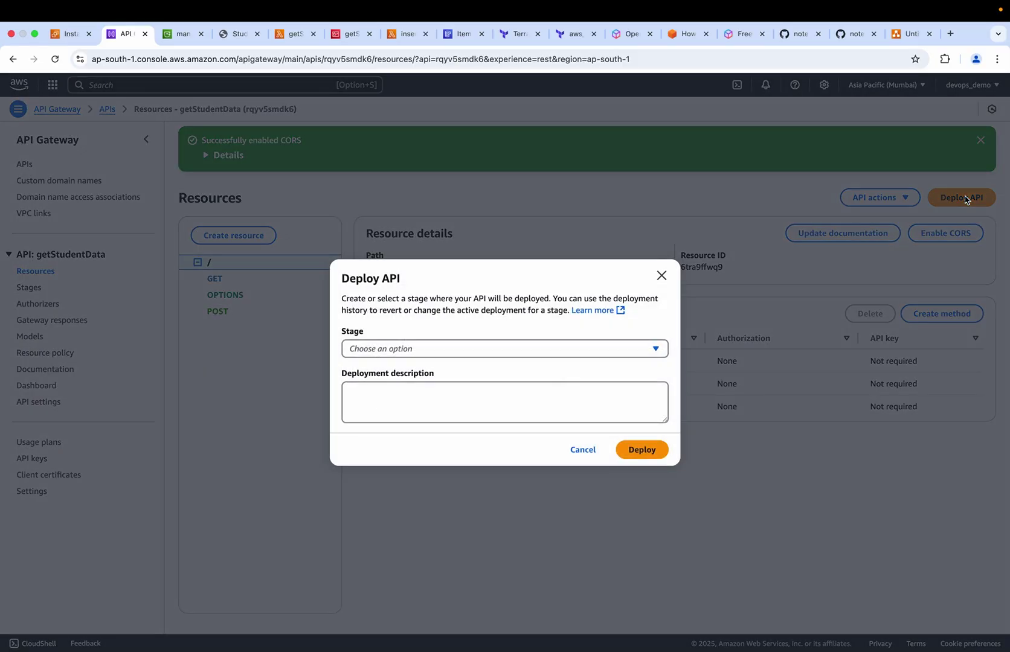
click(611, 348)
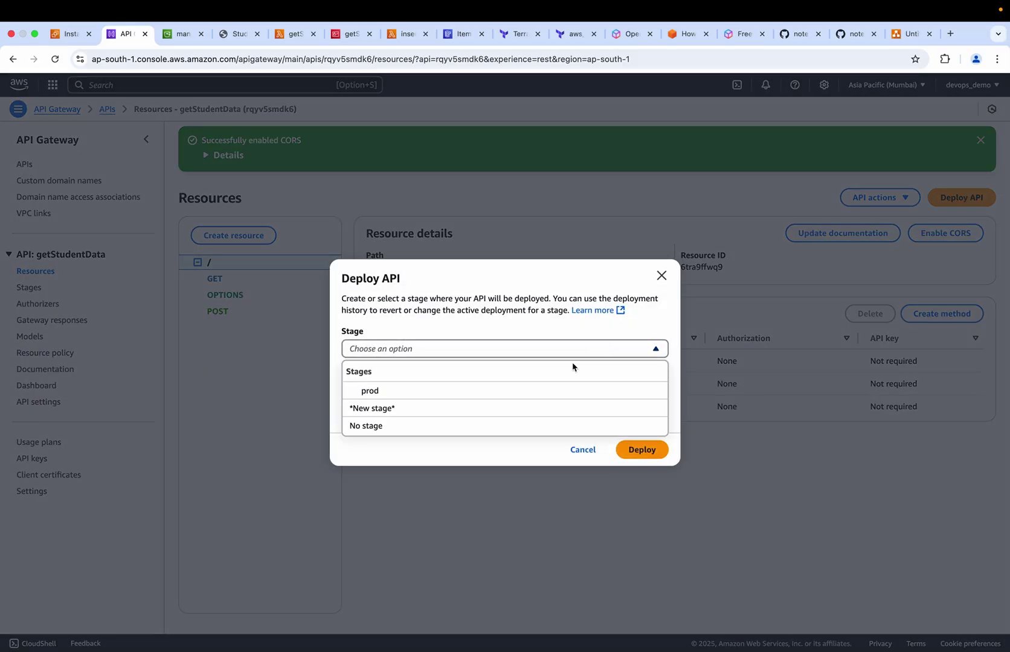
click(430, 393)
click(619, 477)
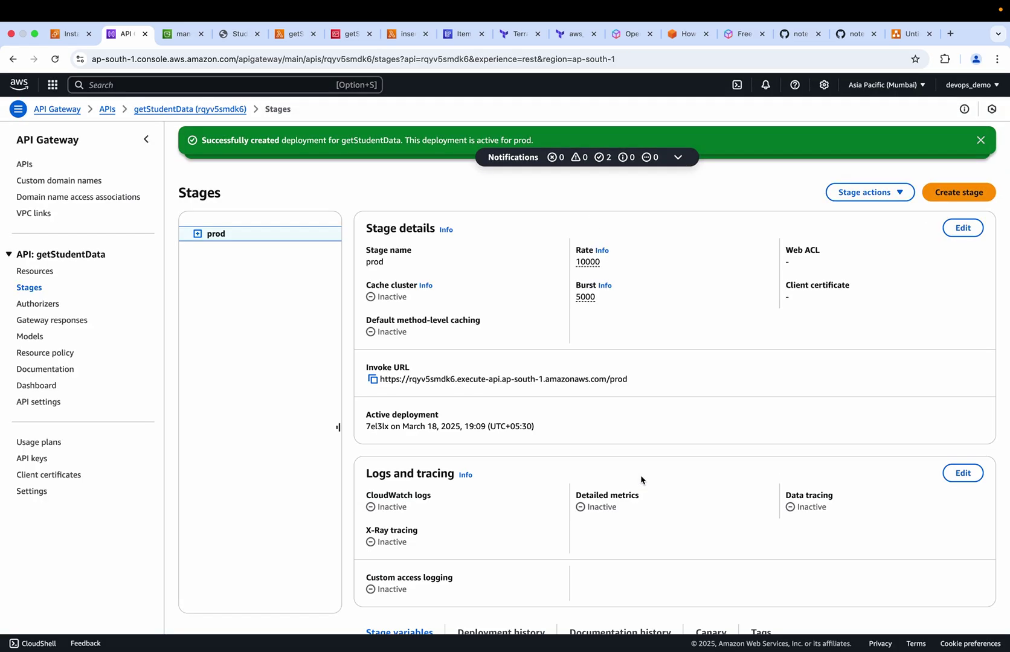
scroll(706, 357, down, 2)
scroll(706, 356, down, 5)
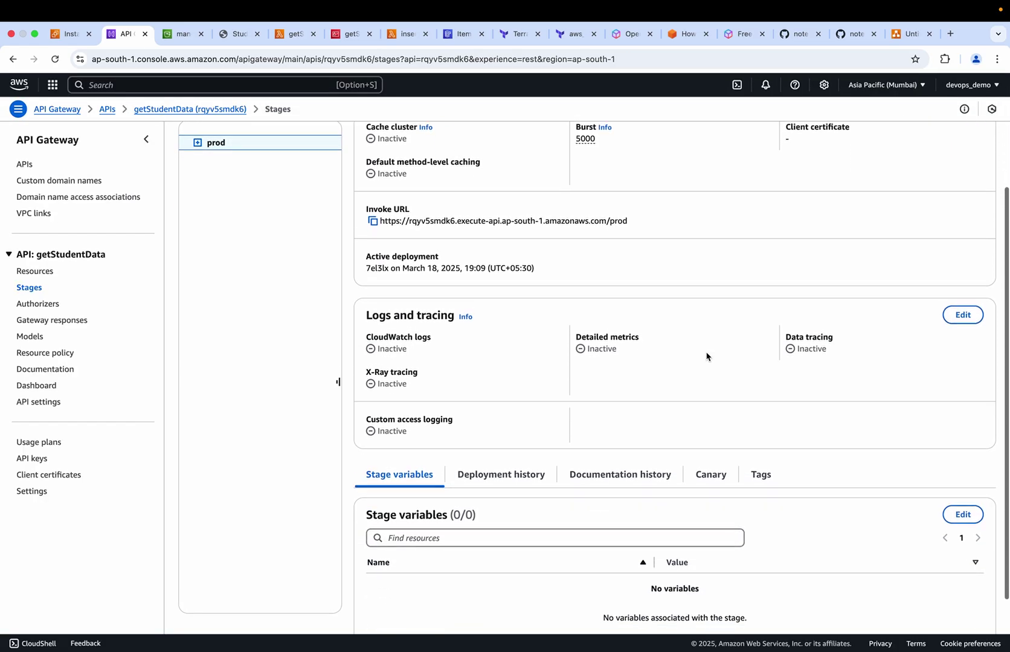
scroll(706, 357, up, 7)
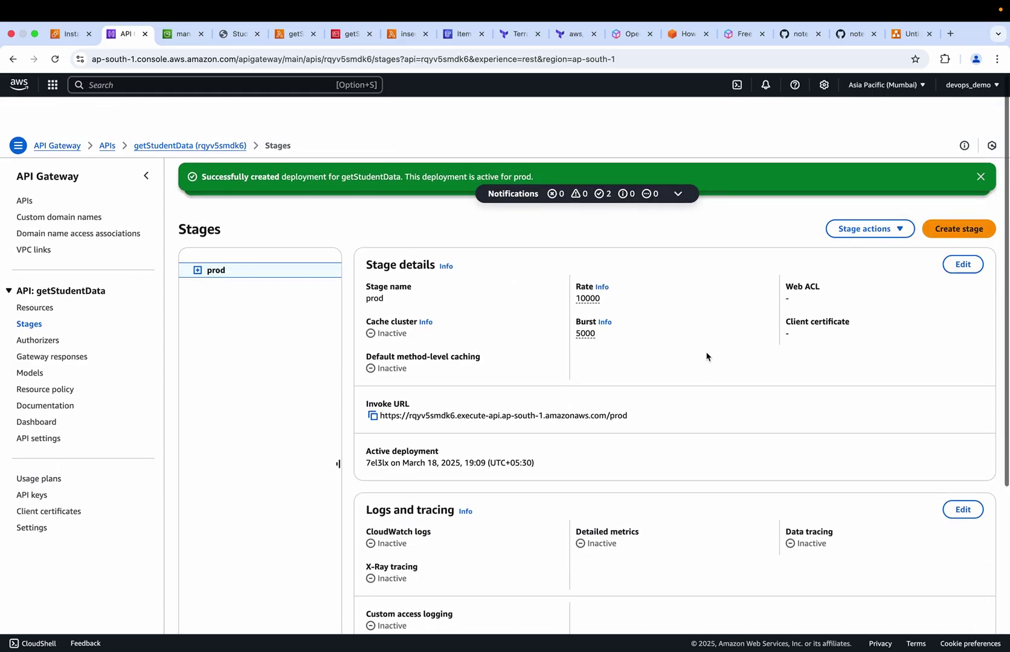
Step: Retrieve all students on the hosted form, retrying after dismissing the alert, and compare the list with the DynamoDB studentData table
click(234, 35)
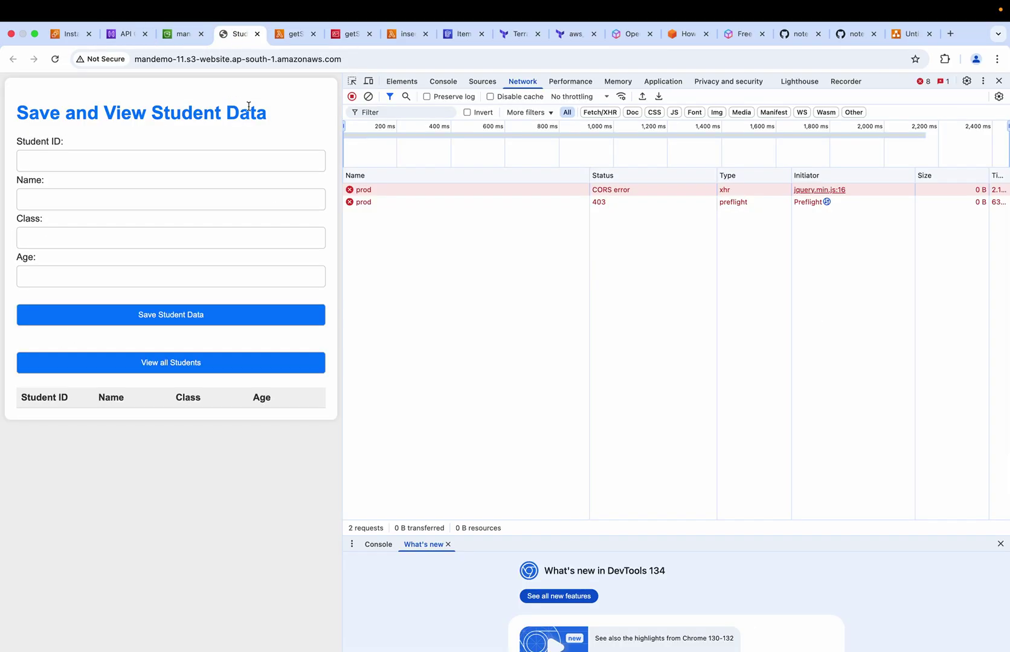
click(197, 364)
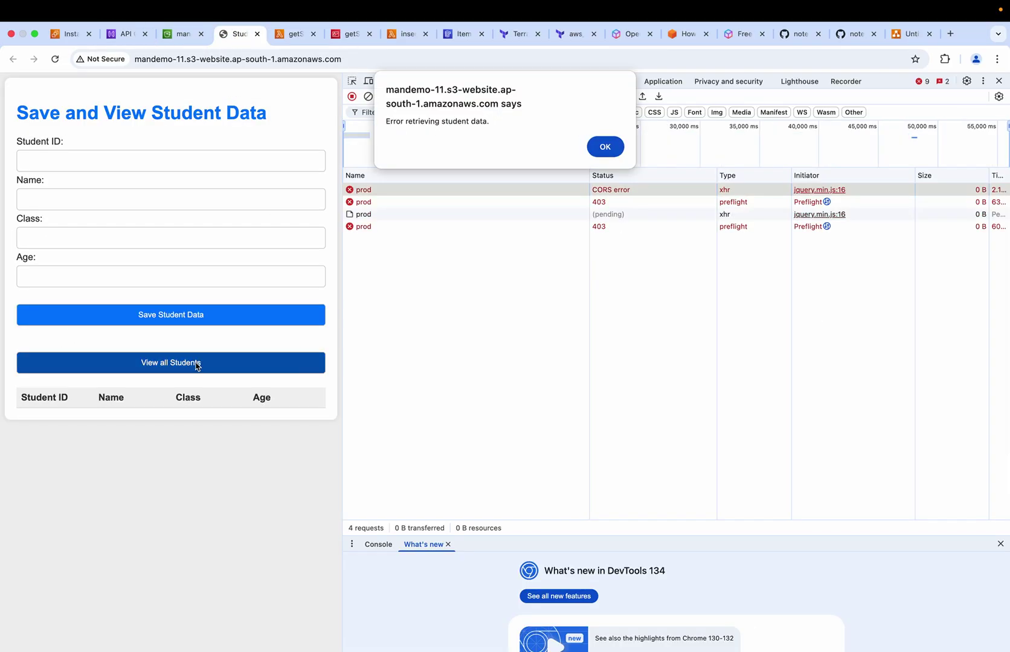
click(605, 151)
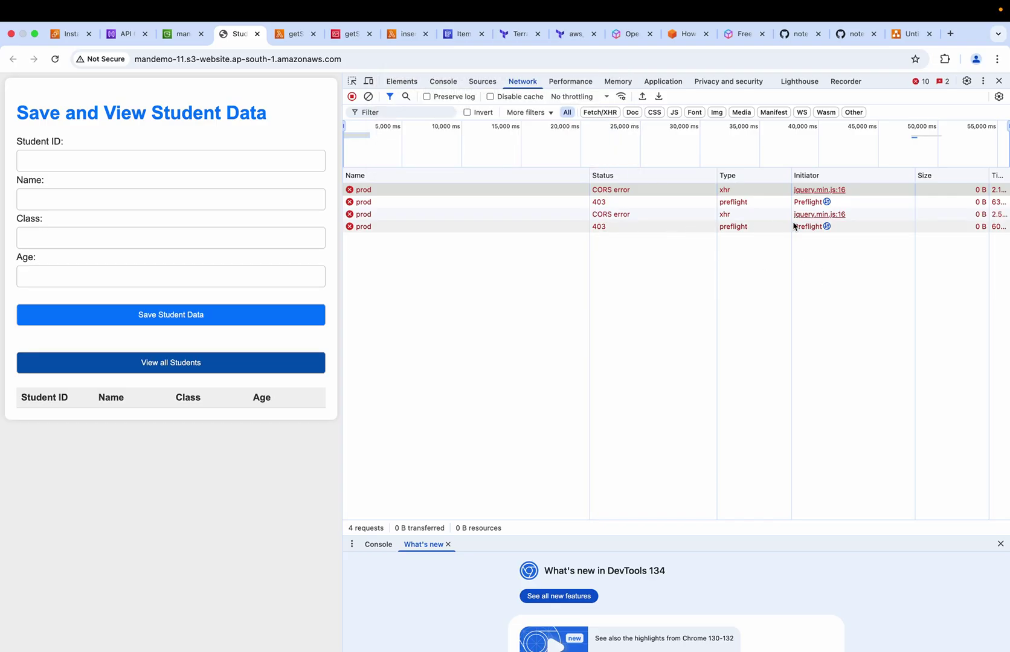
click(481, 82)
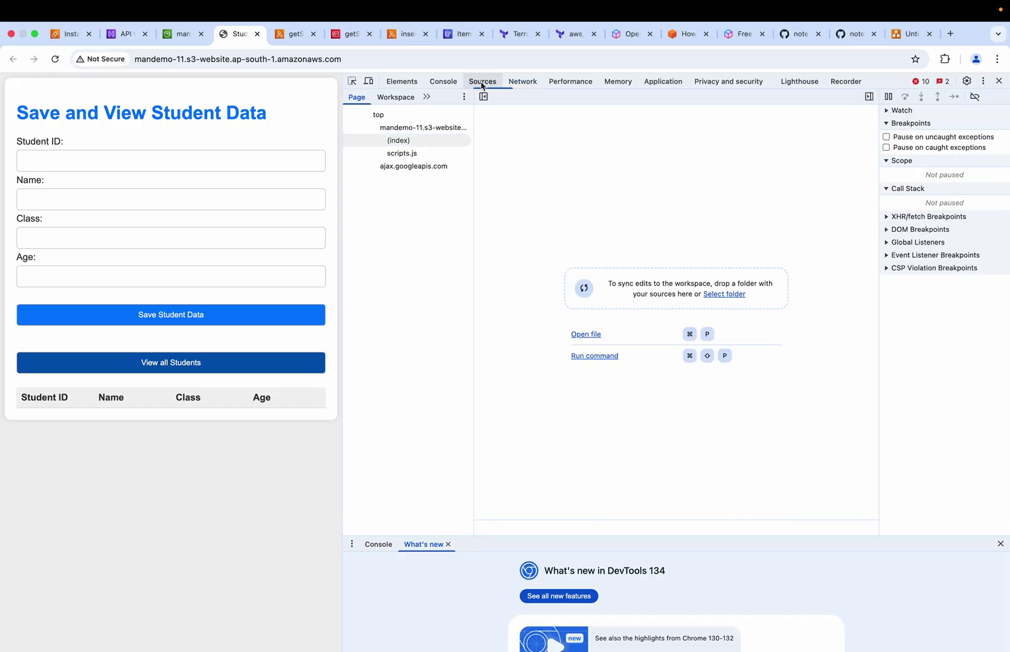
click(520, 82)
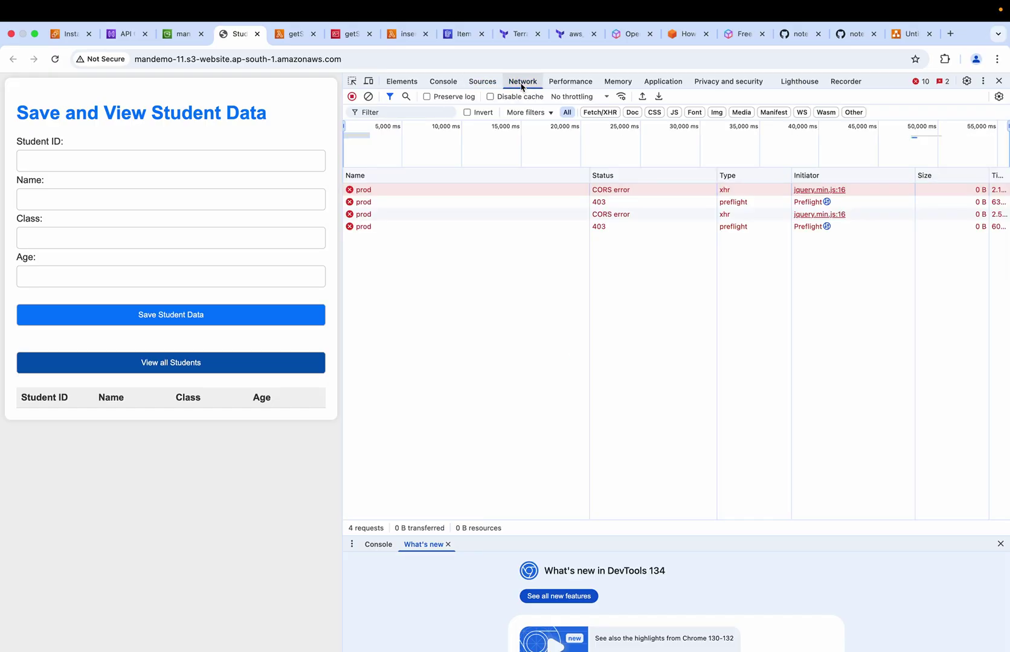
click(175, 366)
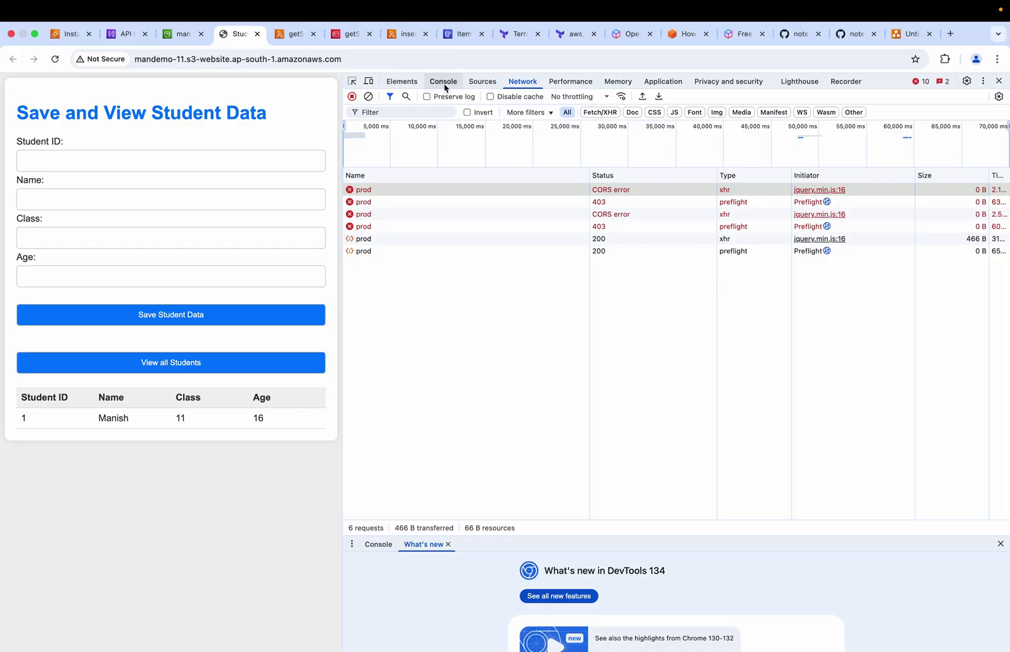
click(462, 34)
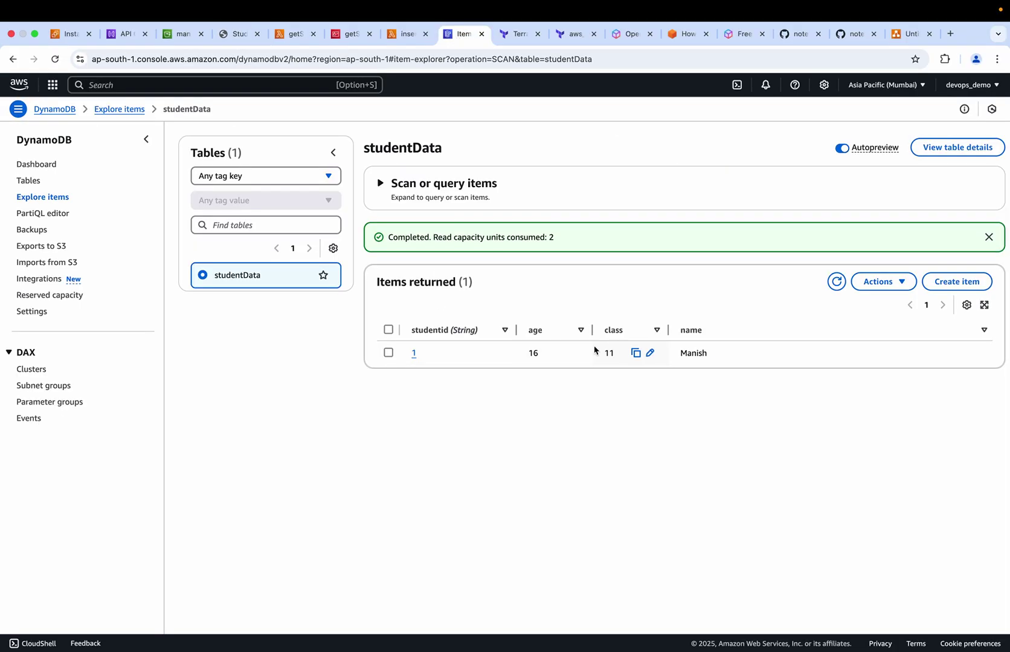
Step: Save a student on the hosted form with ID 2, the student's name, class 12 and age 17
click(245, 40)
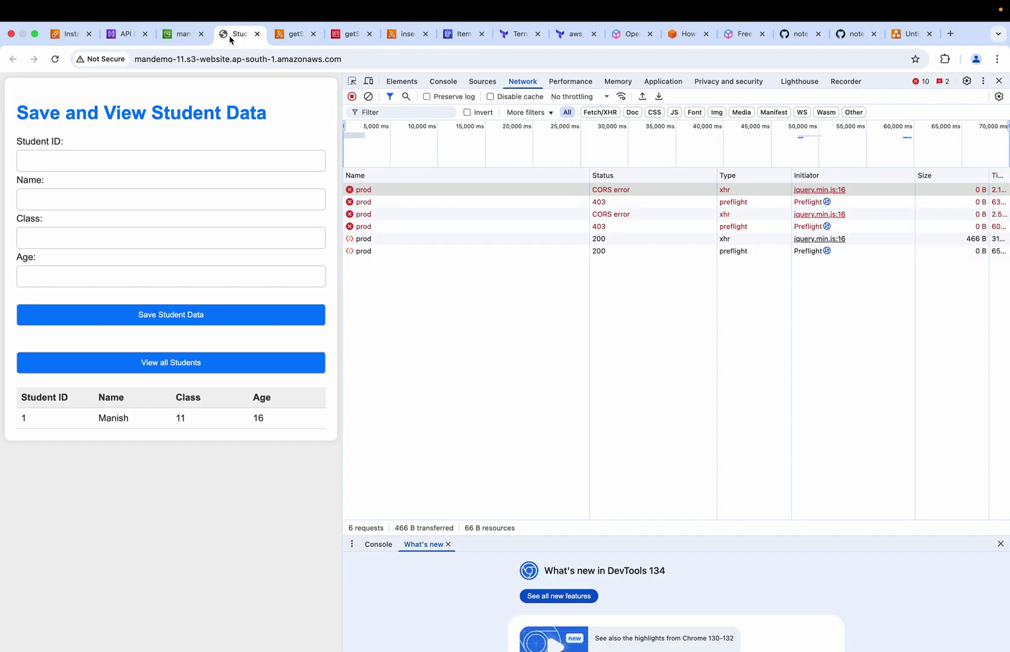
click(69, 162)
text(2)
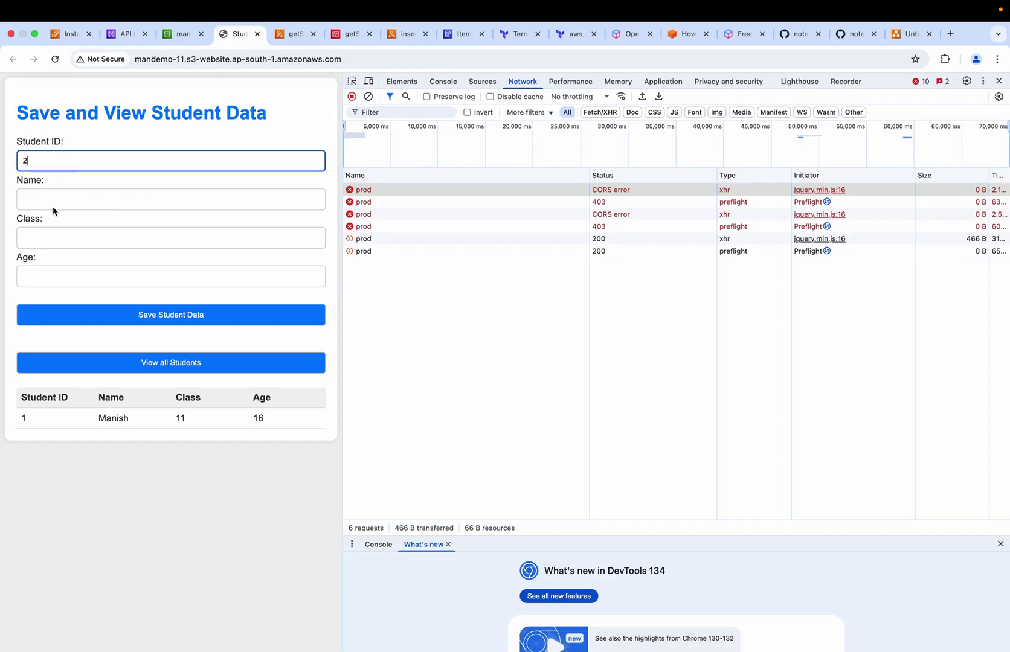
click(40, 207)
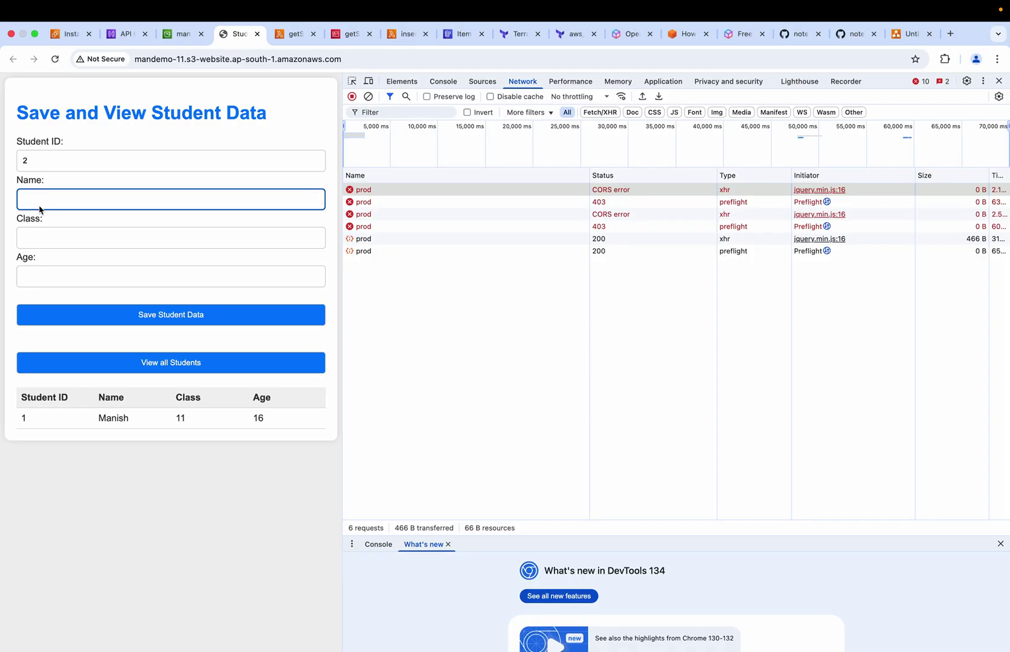
text(Rakesh)
click(33, 243)
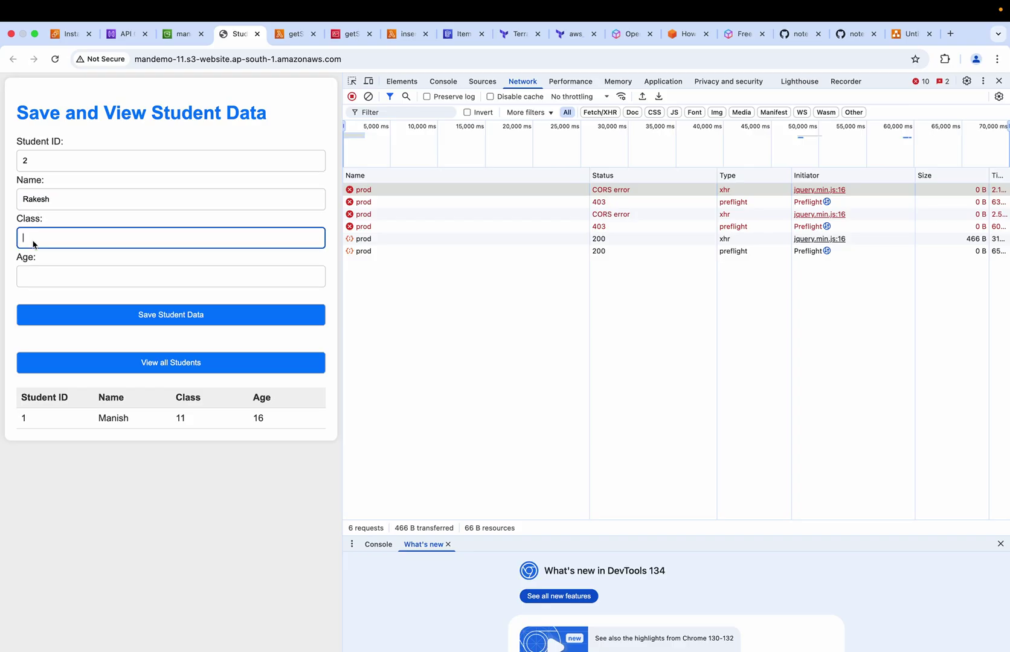
text(12)
click(36, 284)
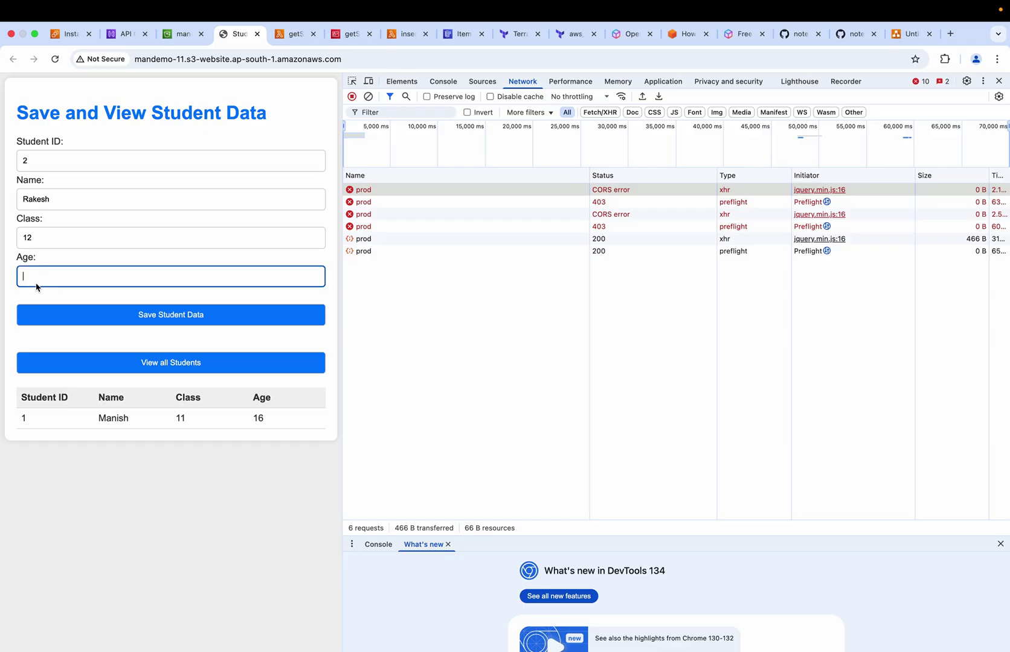
text(17)
click(131, 316)
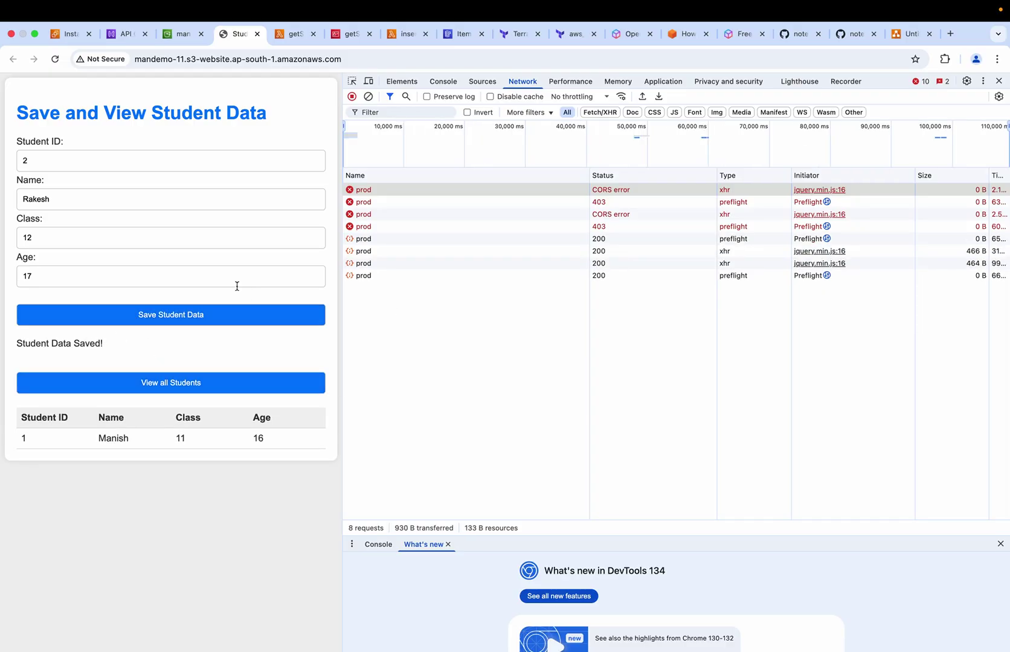
Step: Check the insertStudentData Lambda's return code, refresh the studentData items in DynamoDB, and reload the form's list of all students
click(295, 35)
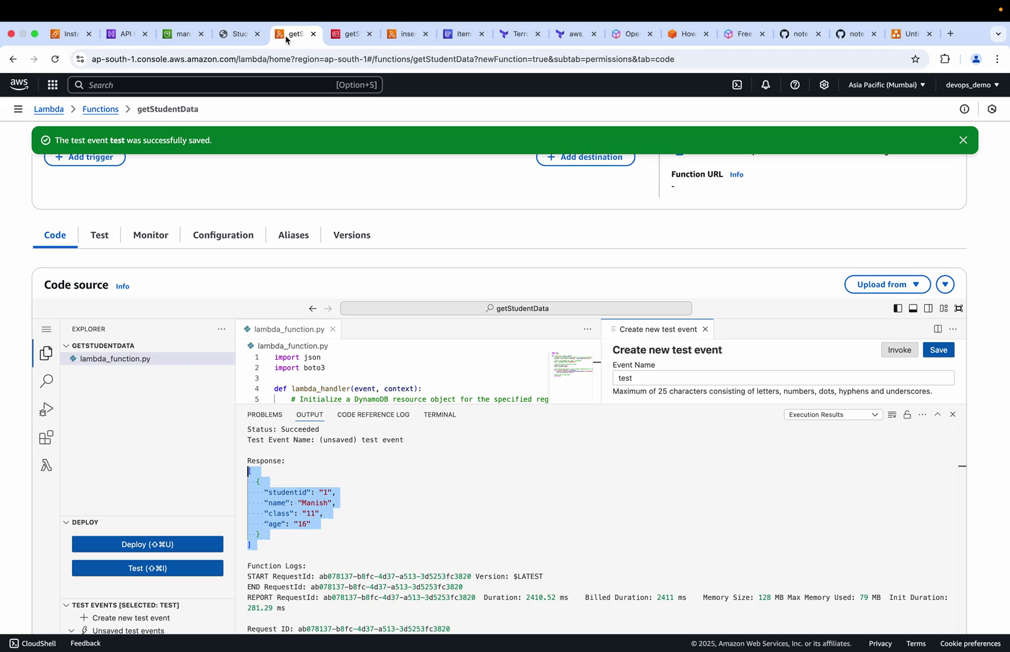
click(405, 35)
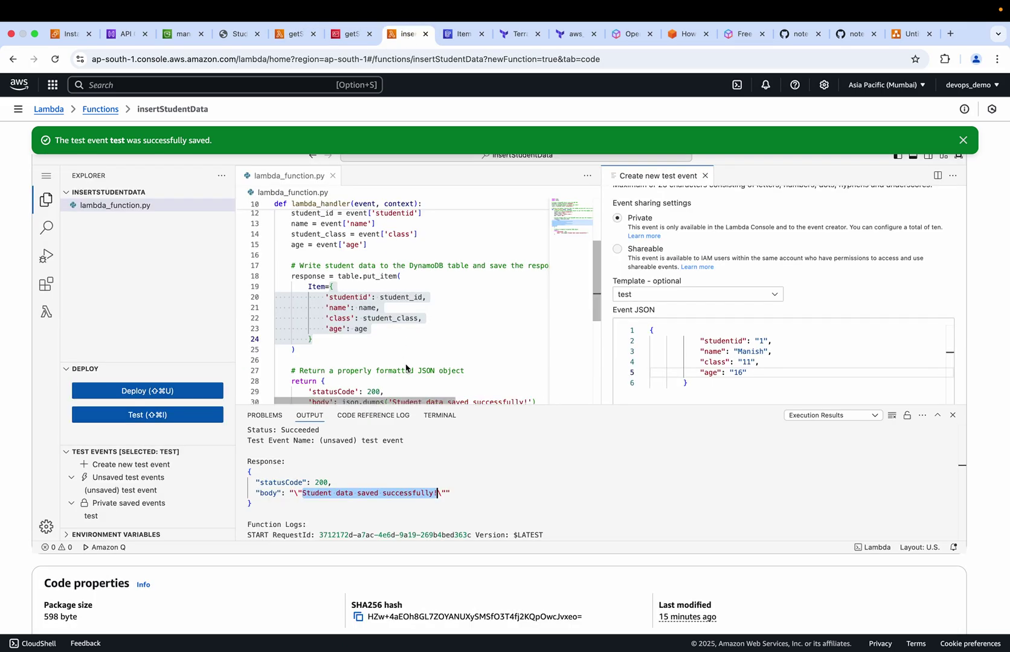
scroll(405, 368, down, 2)
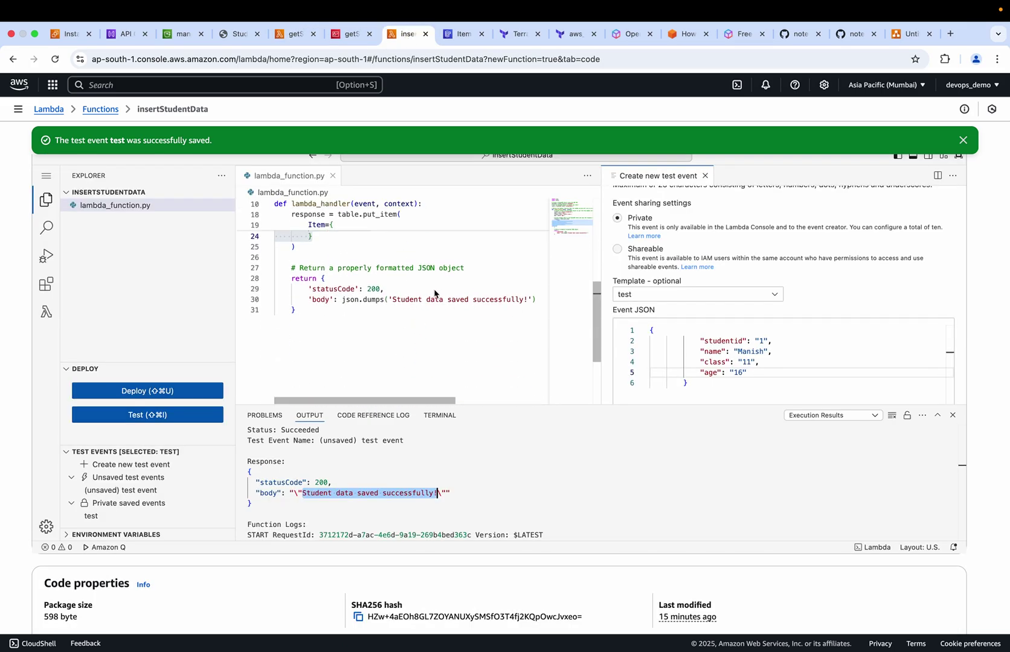
click(459, 35)
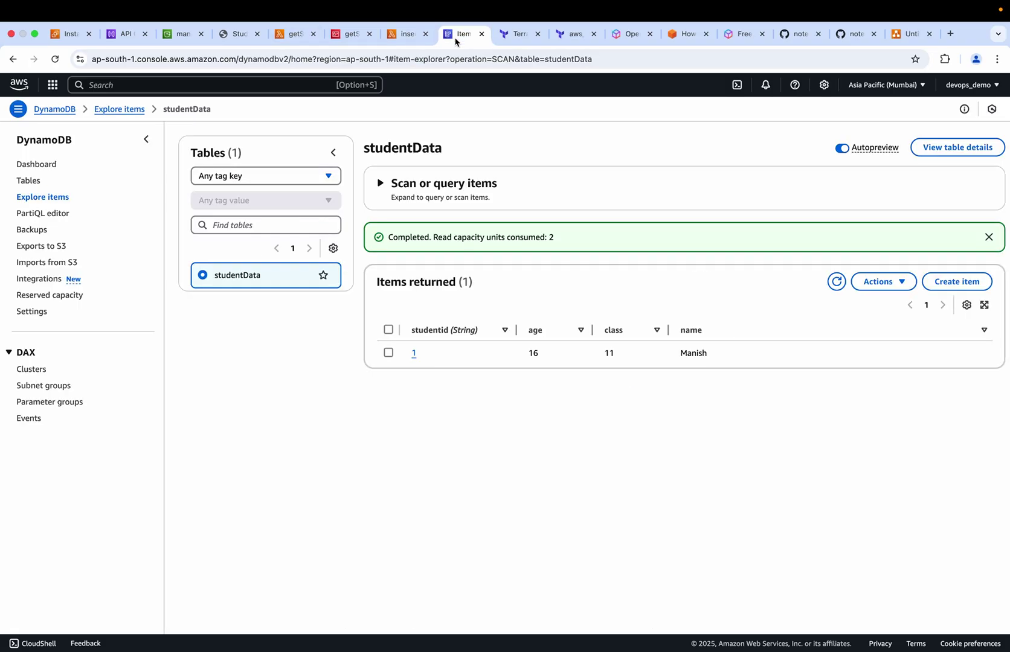
click(836, 281)
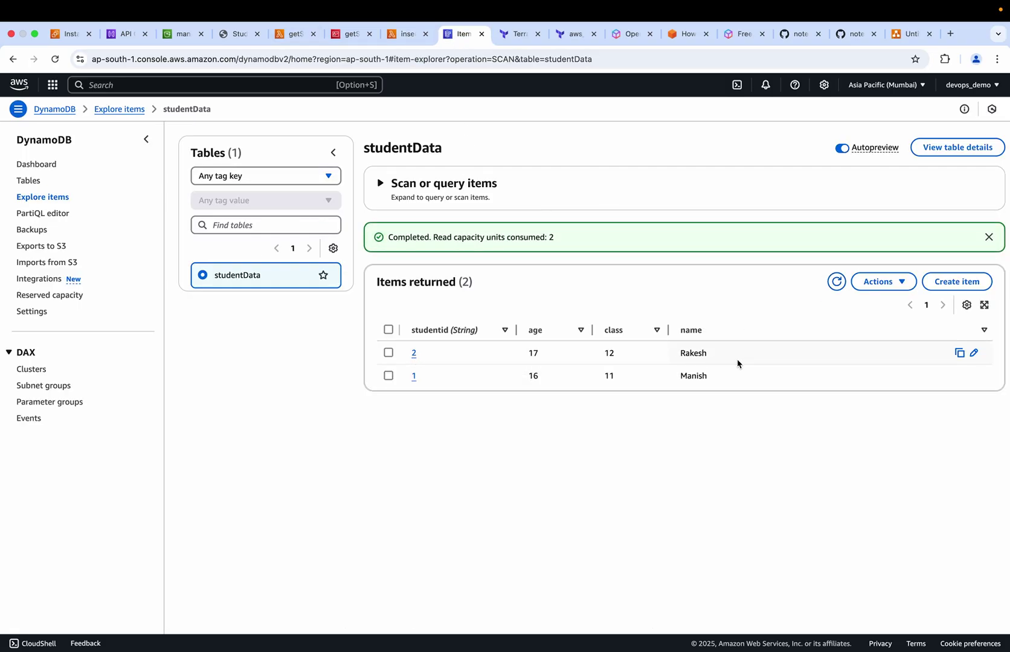
click(233, 34)
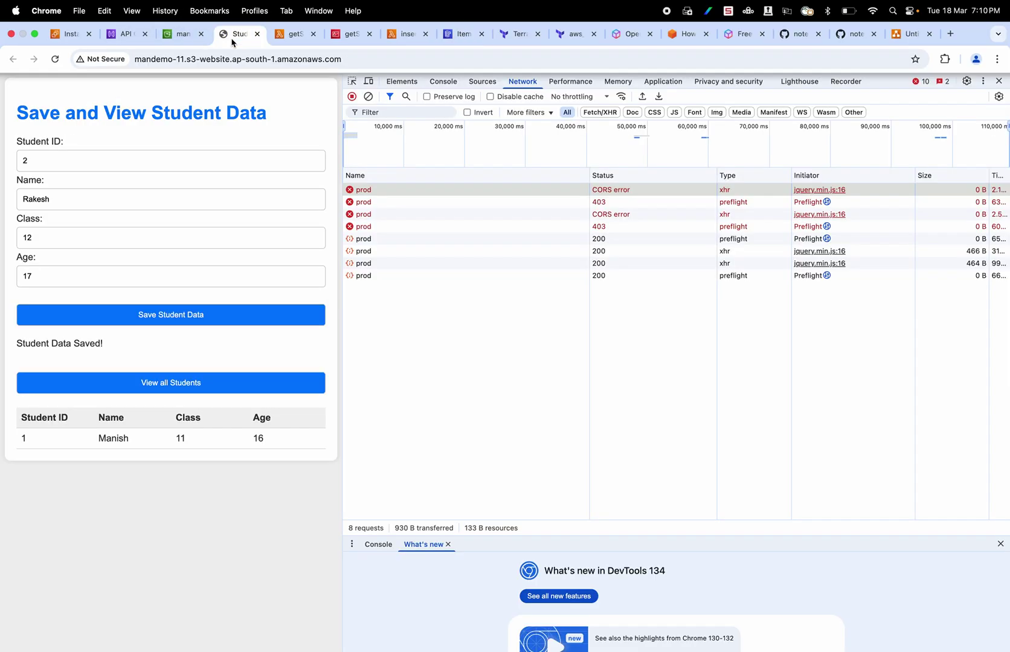
click(175, 385)
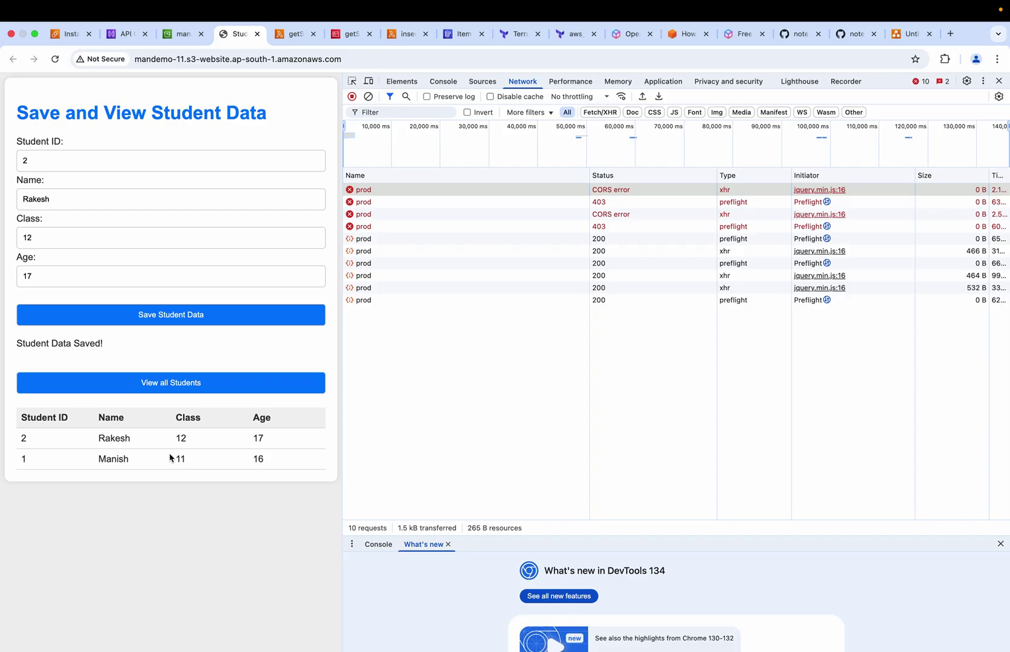
Step: Change the form's student ID to 3 and replace the name with another student's name
click(39, 155)
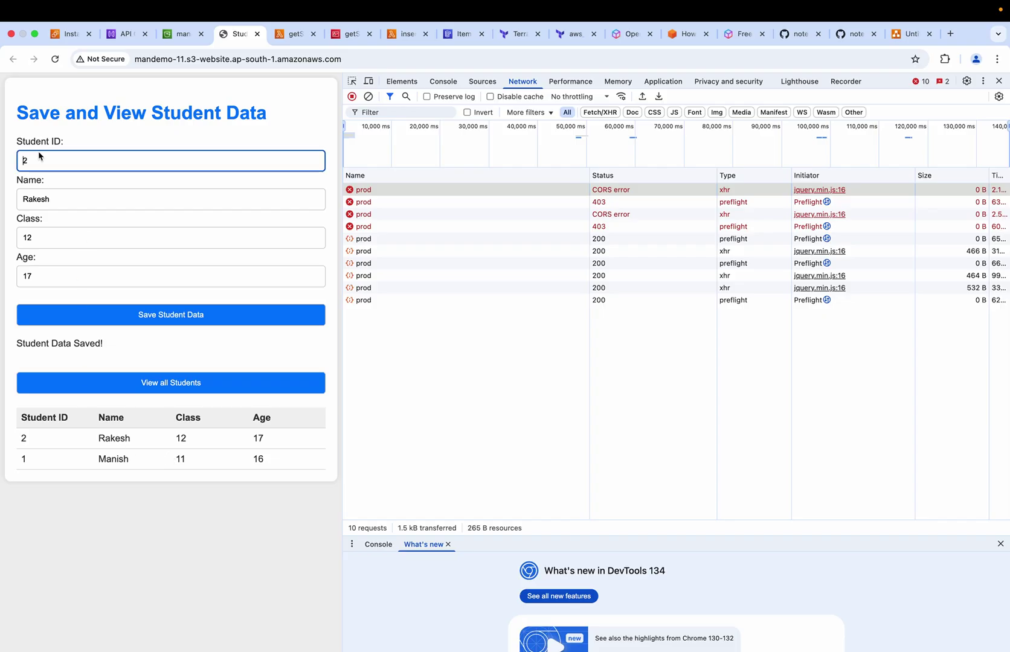
key(Right)
text(3)
click(55, 202)
key(BackSpace)
key(BackSpace)
key(BackSpace)
key(BackSpace)
key(BackSpace)
key(BackSpace)
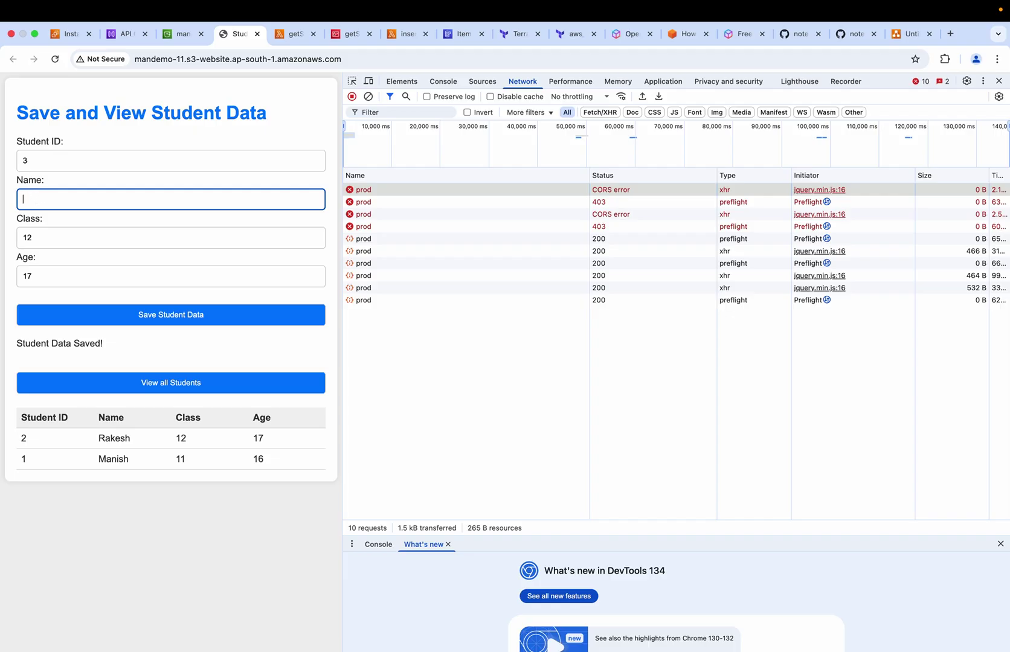
text(Saloni)
Step: Set the student's class to 10 and age to 15, and save the student data
click(40, 242)
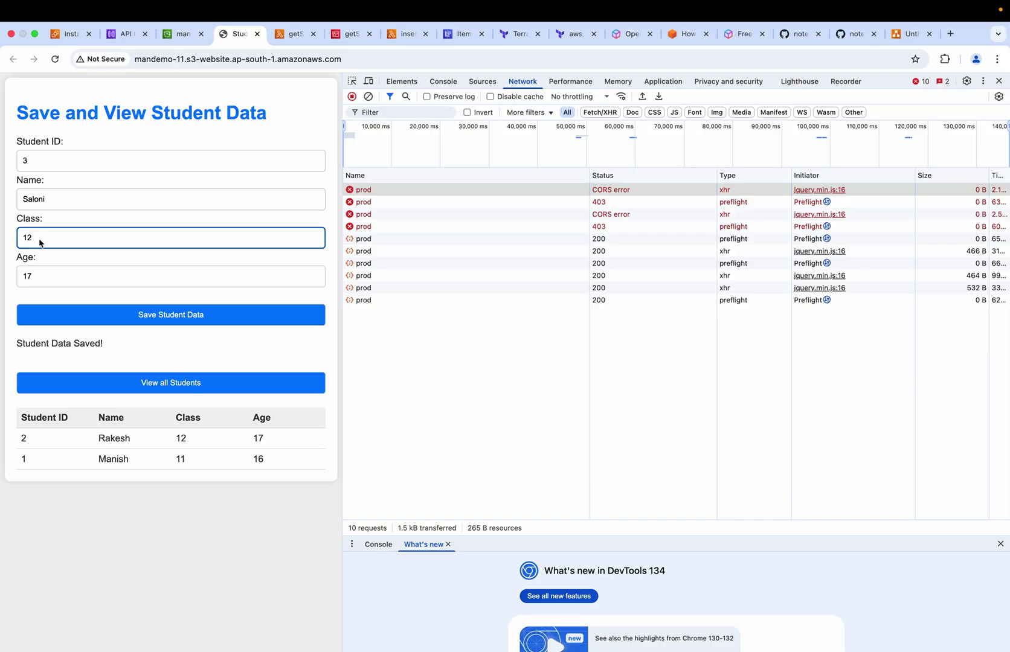
key(BackSpace)
text(0)
click(40, 287)
key(BackSpace)
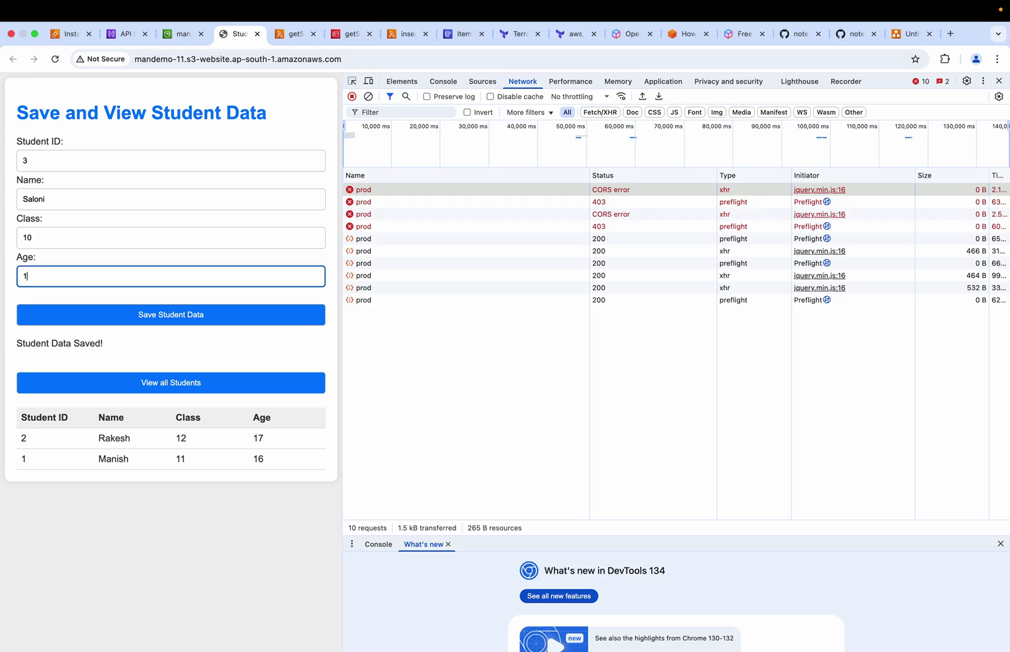
text(5)
click(132, 316)
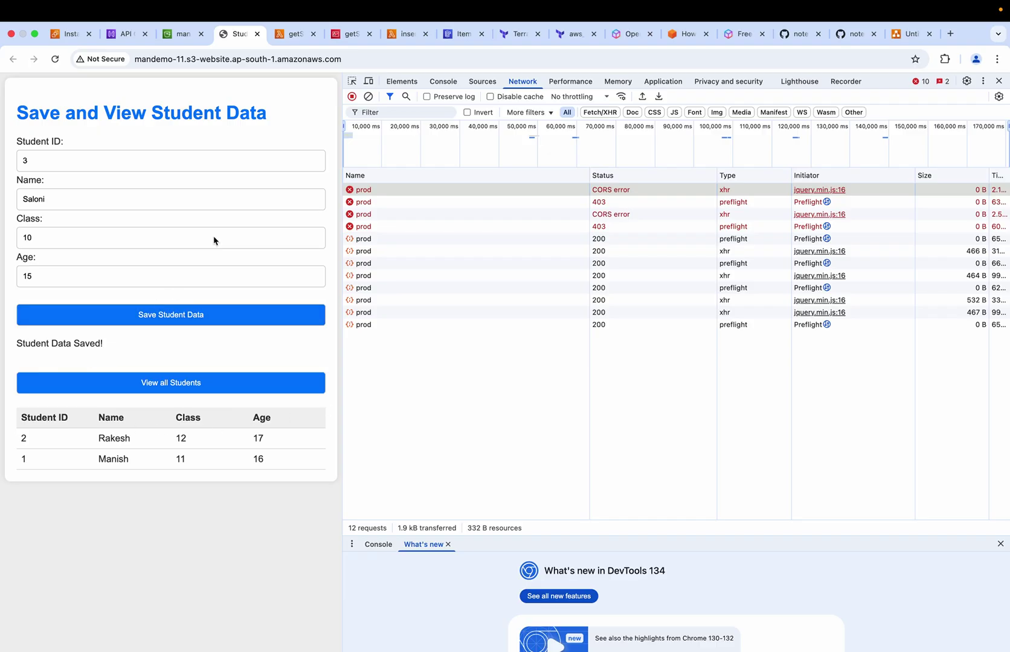
Step: Refresh the studentData items in DynamoDB and retrieve all students again on the hosted form to verify the third record
click(453, 37)
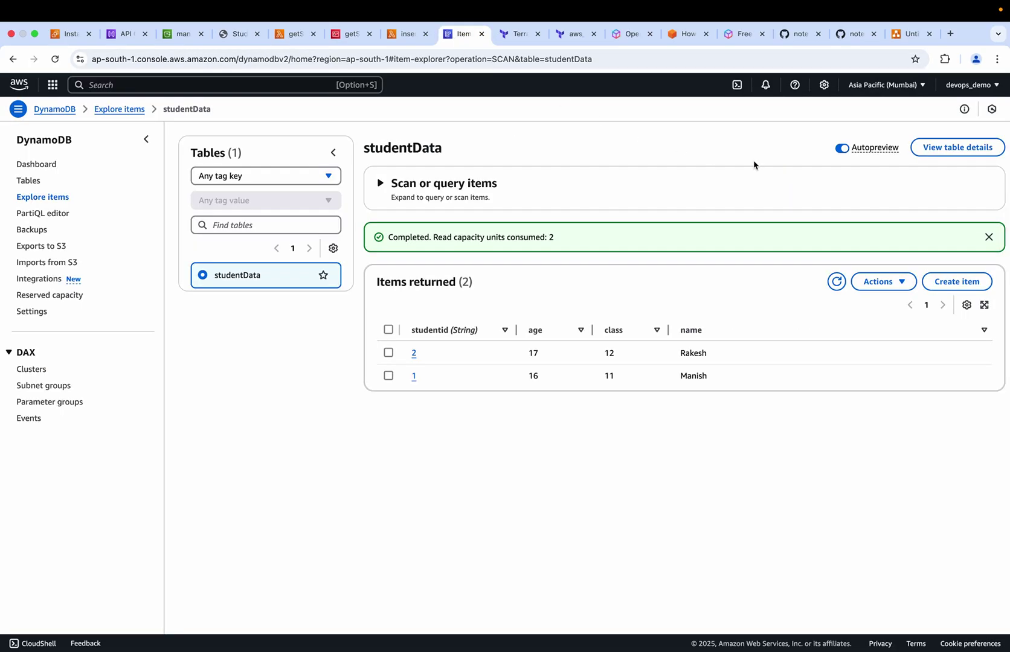
click(837, 282)
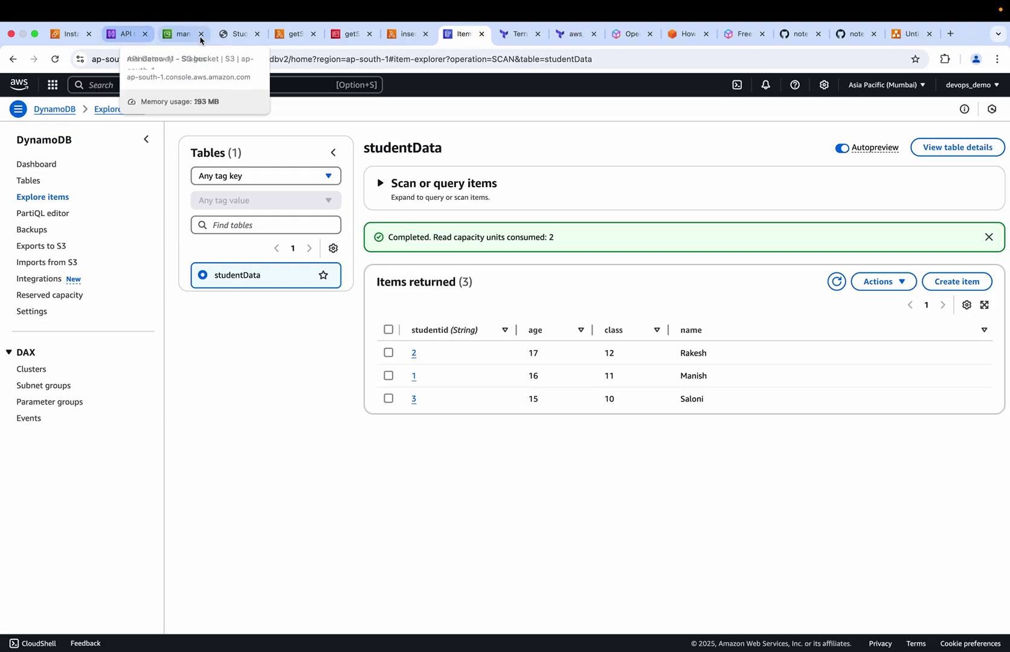
click(233, 37)
click(154, 379)
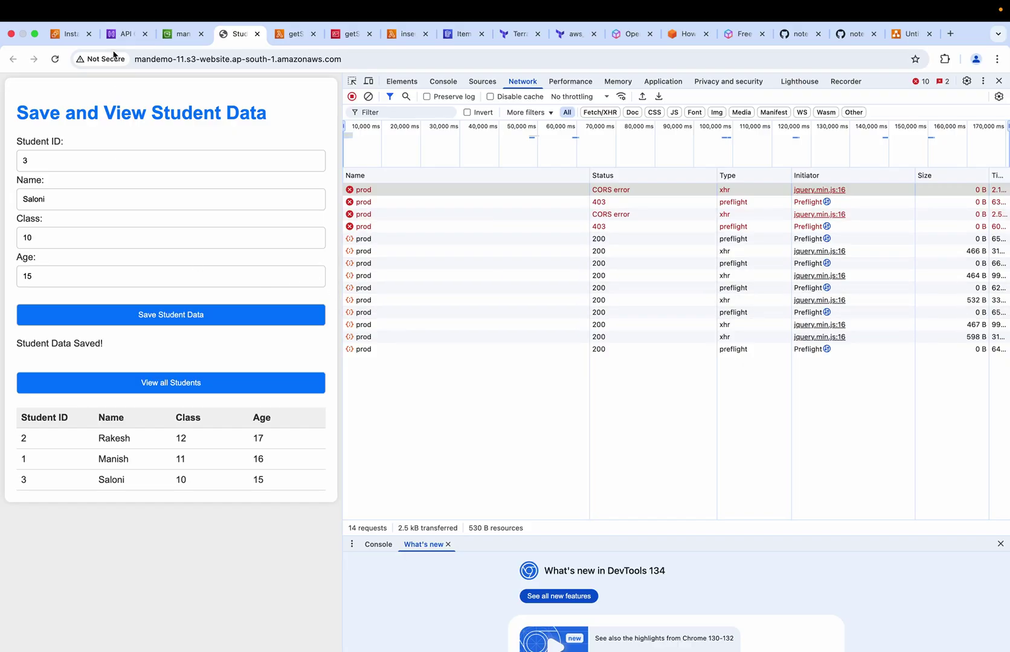
Step: Revisit the prod stage and the student form, and review the GET and POST flows in the draw.io APIGatewayDemo diagram
click(126, 35)
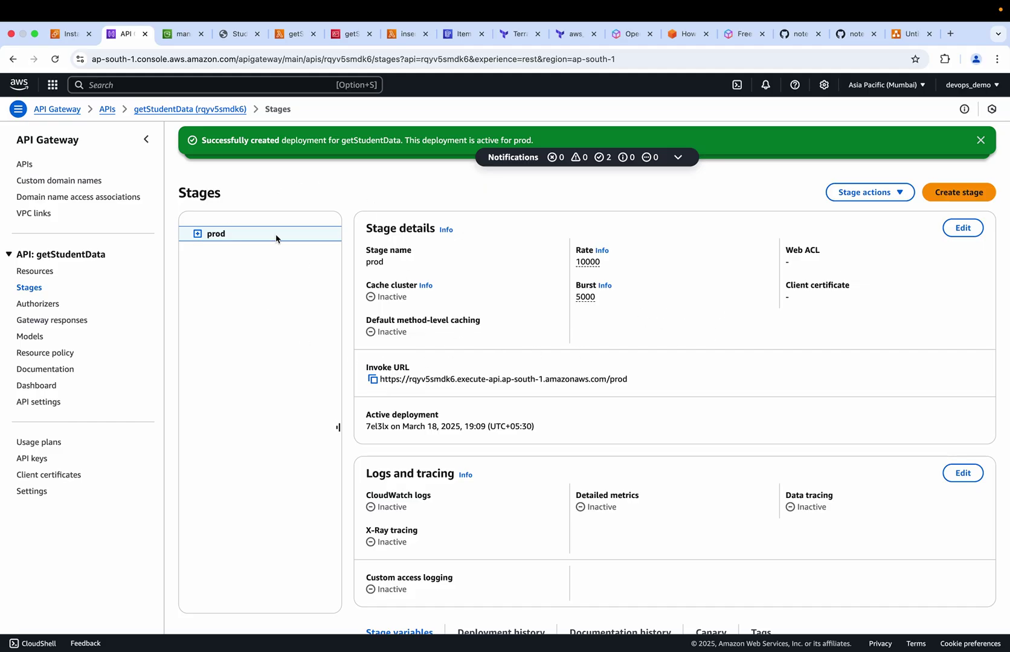
click(230, 35)
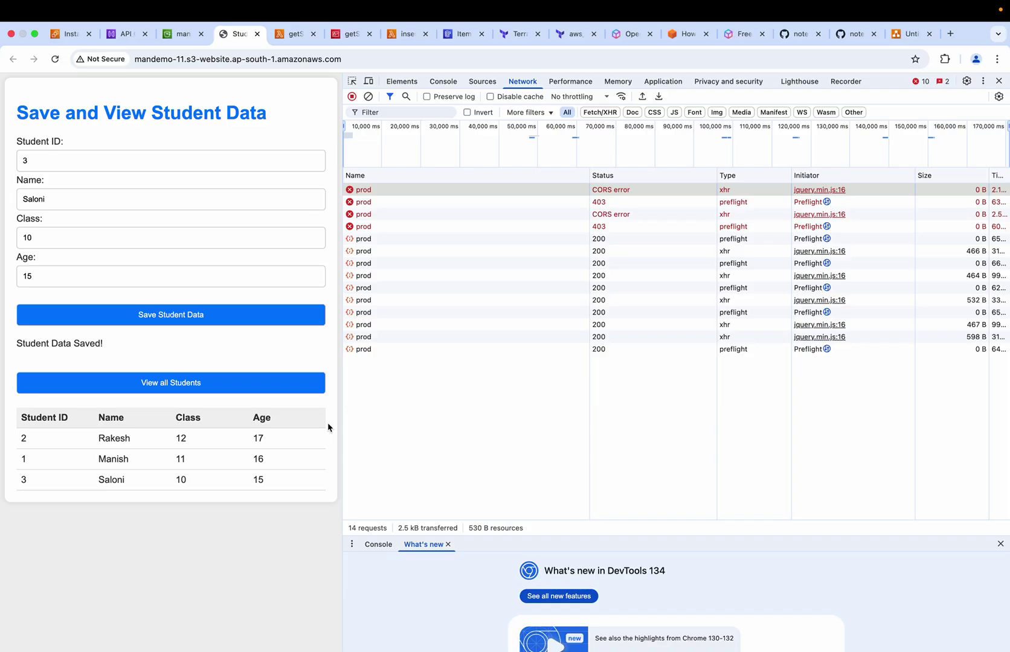
click(900, 39)
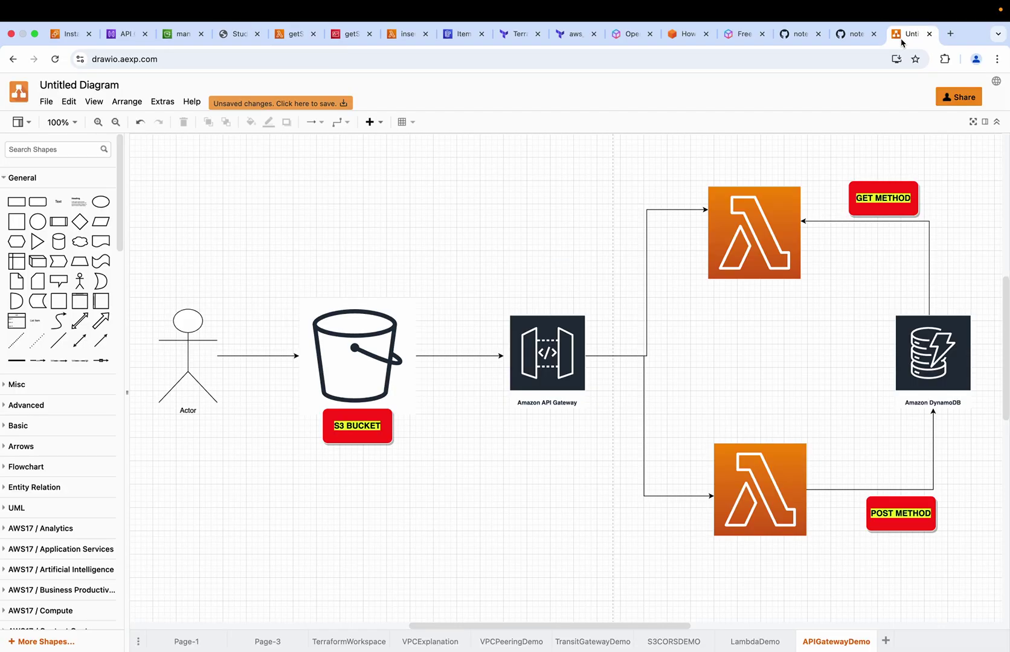
click(901, 209)
click(747, 341)
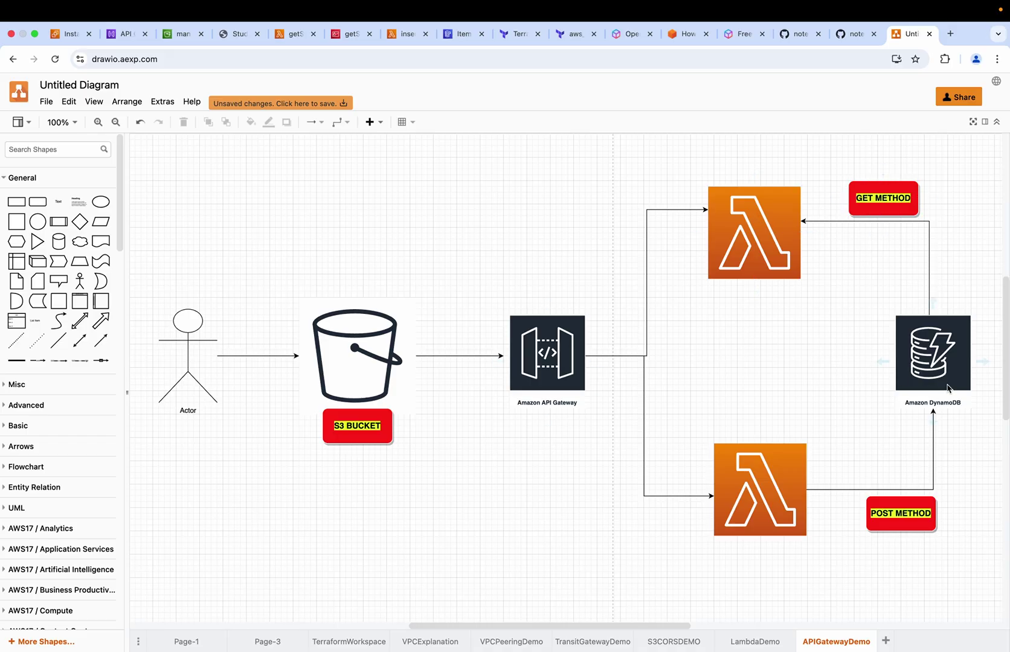